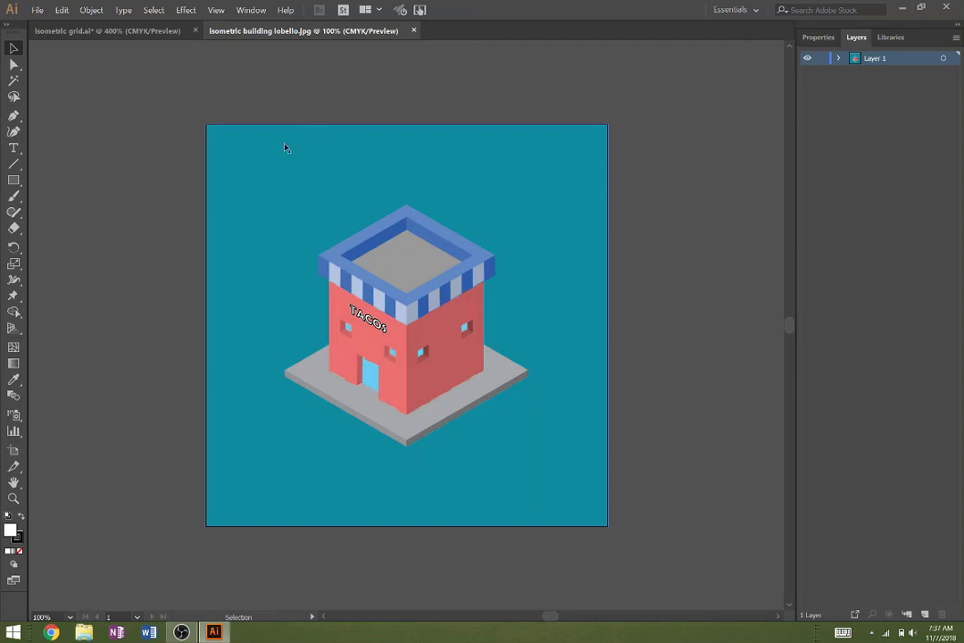
- In the isometric grid document, set the fill to None for the Pen tool and add a new layer above the locked grid layer
{"action": "left_click", "coordinate": [179, 31]}
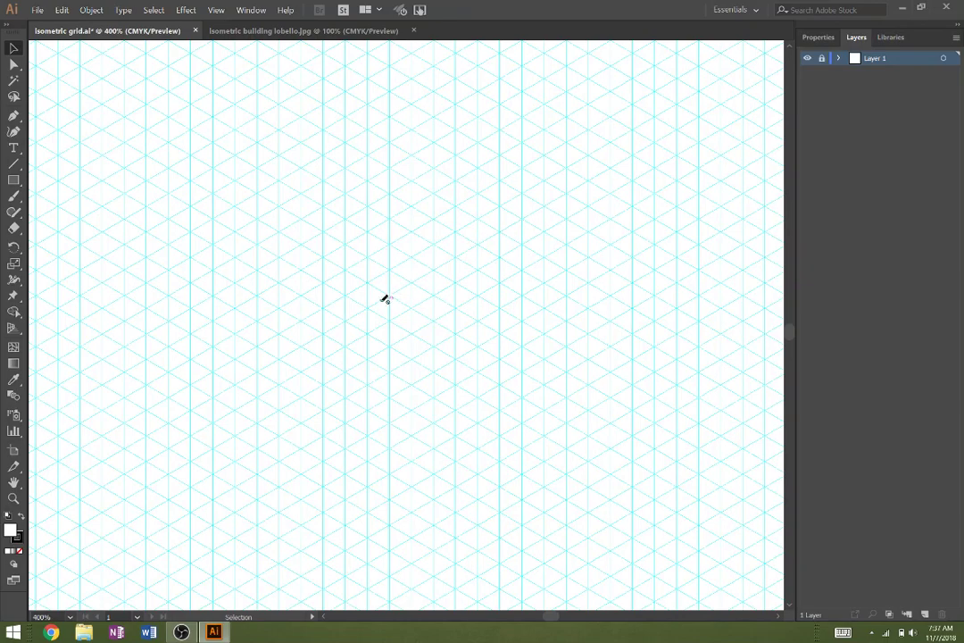
{"action": "scroll", "coordinate": [371, 308], "scroll_direction": "down", "scroll_amount": 5}
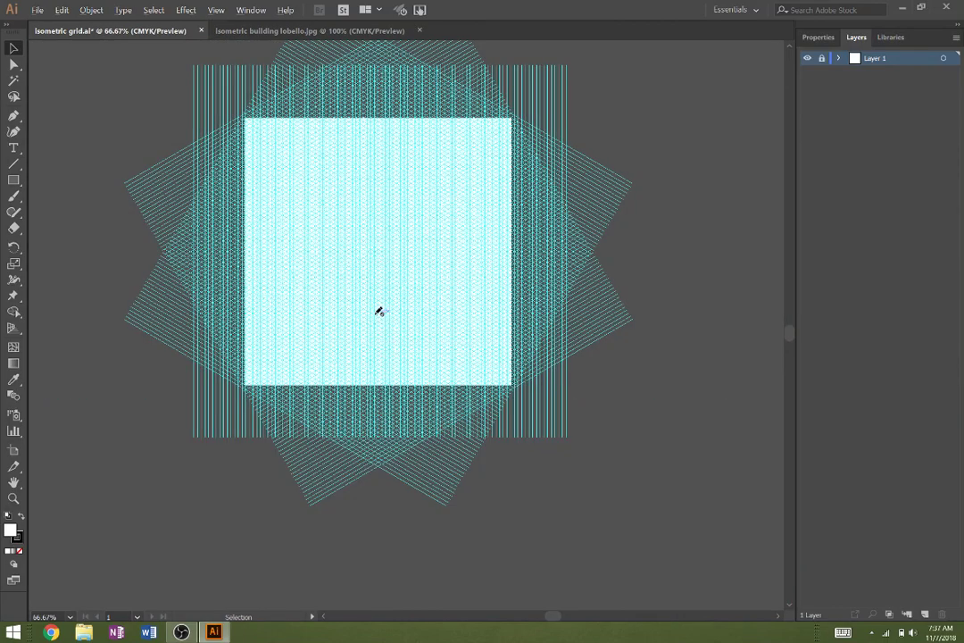
{"action": "scroll", "coordinate": [379, 311], "scroll_direction": "up", "scroll_amount": 4}
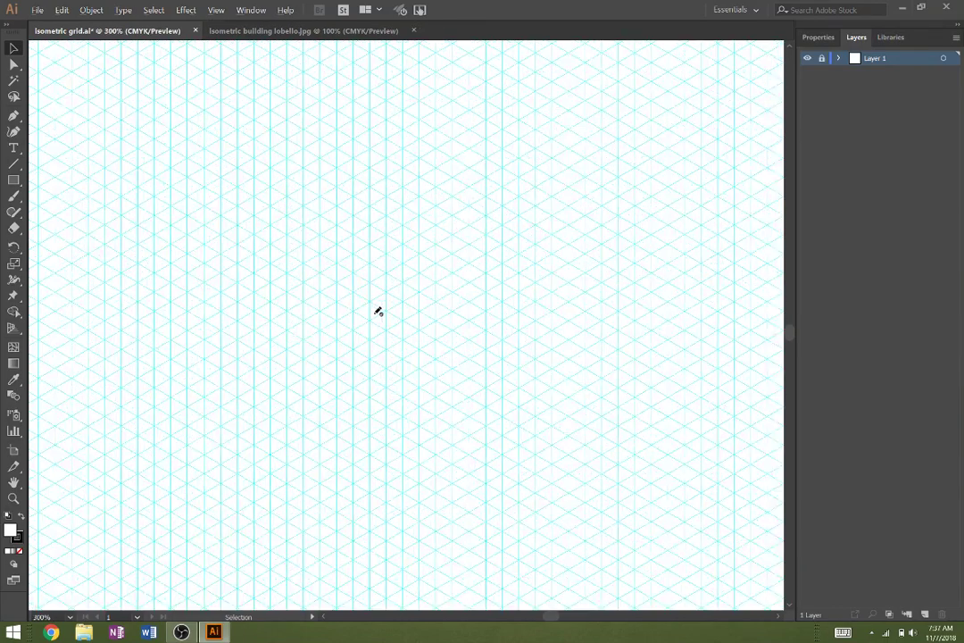
{"action": "scroll", "coordinate": [375, 309], "scroll_direction": "up", "scroll_amount": 1}
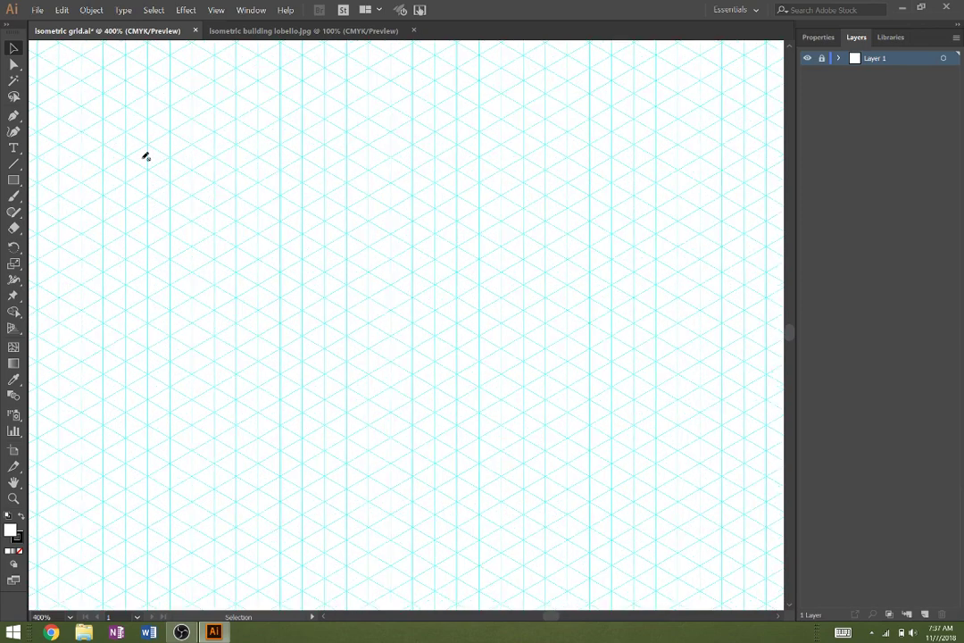
{"action": "left_click", "coordinate": [13, 116]}
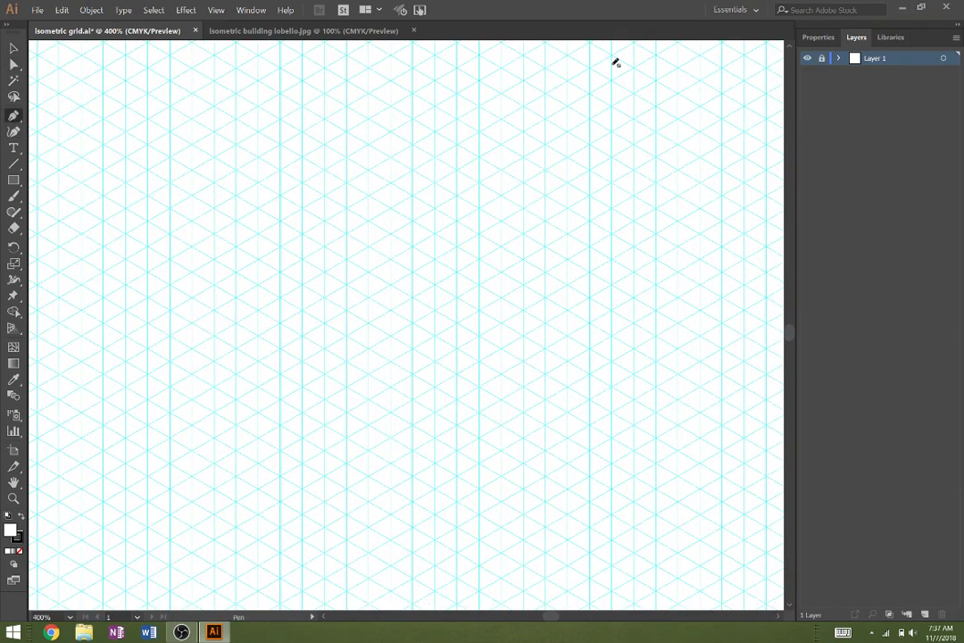
{"action": "left_click", "coordinate": [822, 38]}
{"action": "left_click", "coordinate": [810, 185]}
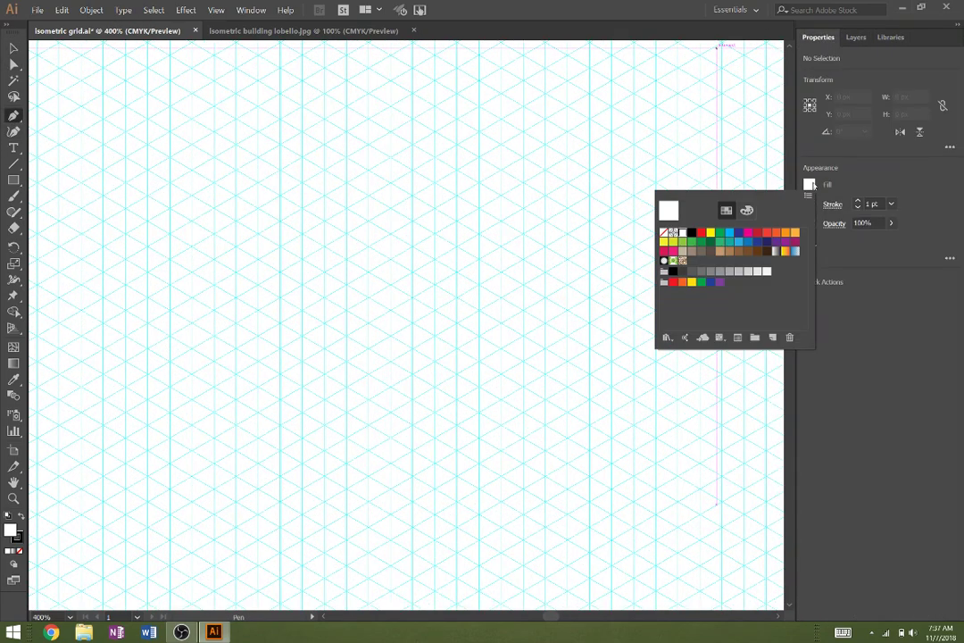
{"action": "left_click", "coordinate": [661, 233]}
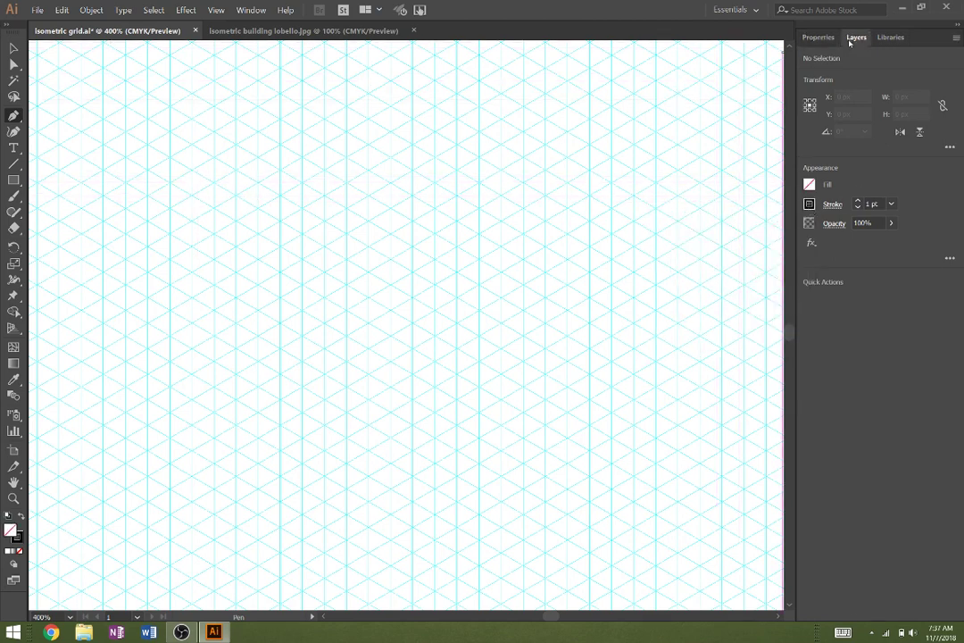
{"action": "left_click", "coordinate": [855, 38]}
{"action": "left_click", "coordinate": [925, 615]}
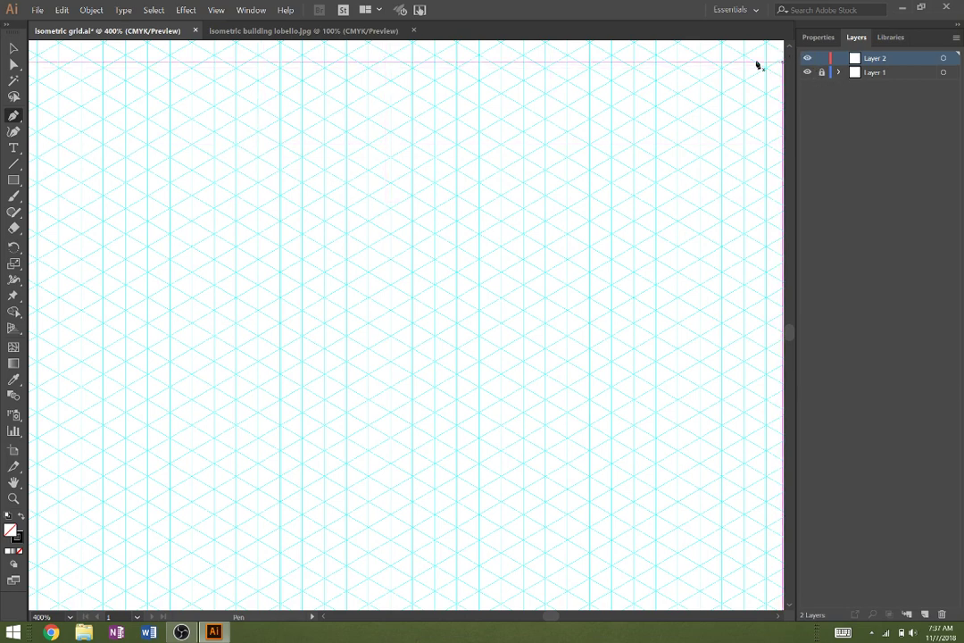
- Draw the building's left wall as a closed four-sided Pen outline with corners on the isometric grid intersections
{"action": "left_click", "coordinate": [148, 93]}
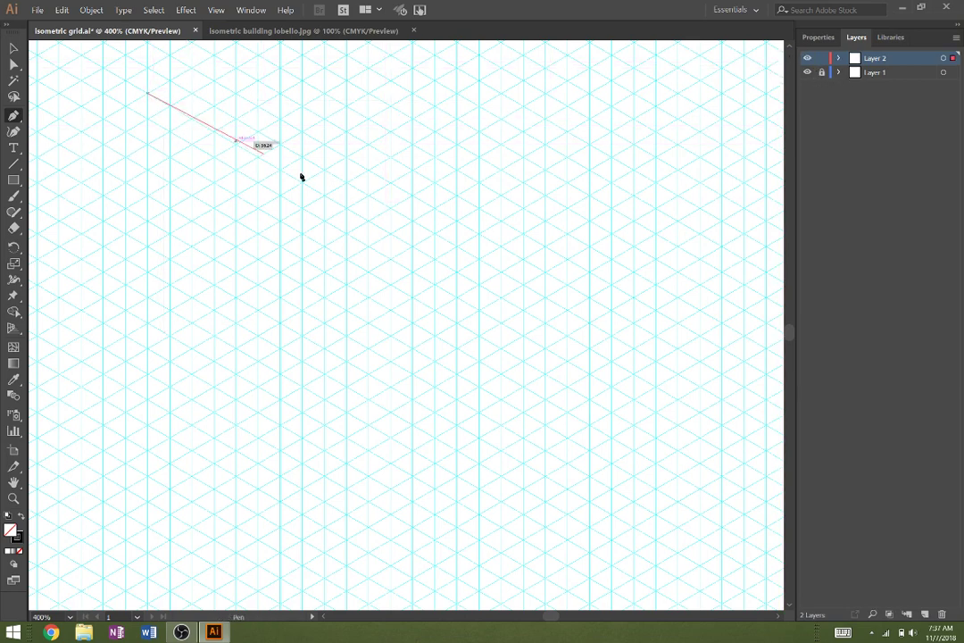
{"action": "left_click", "coordinate": [547, 300]}
{"action": "left_click_drag", "start_coordinate": [553, 421], "coordinate": [556, 342]}
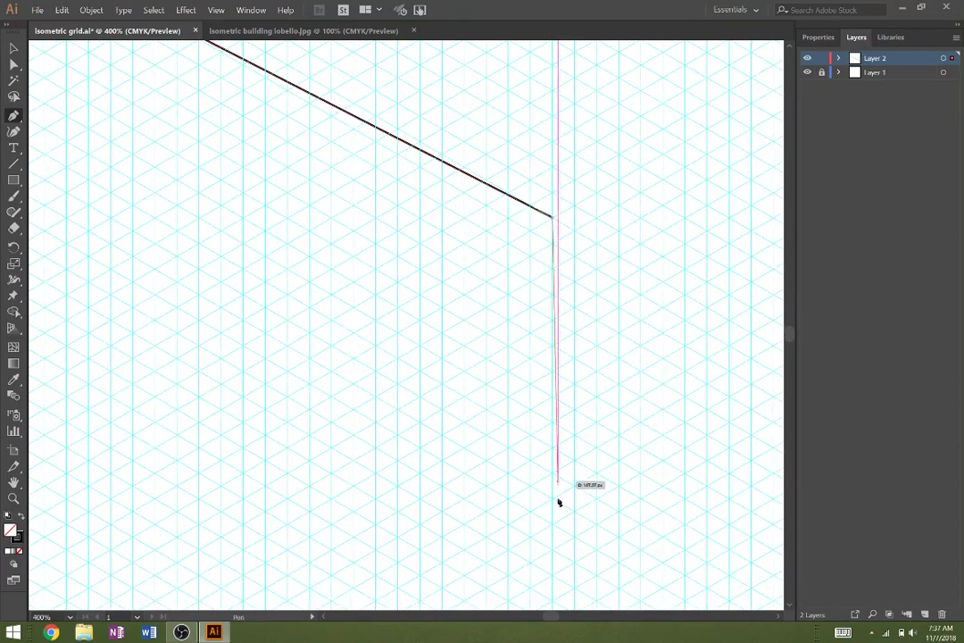
{"action": "left_click", "coordinate": [553, 576]}
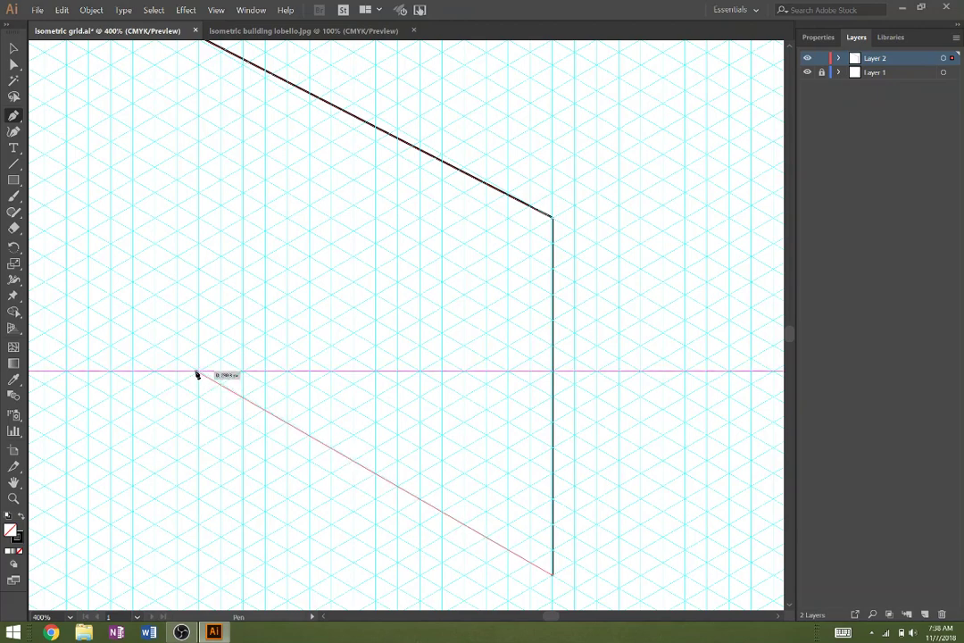
{"action": "key", "text": "space"}
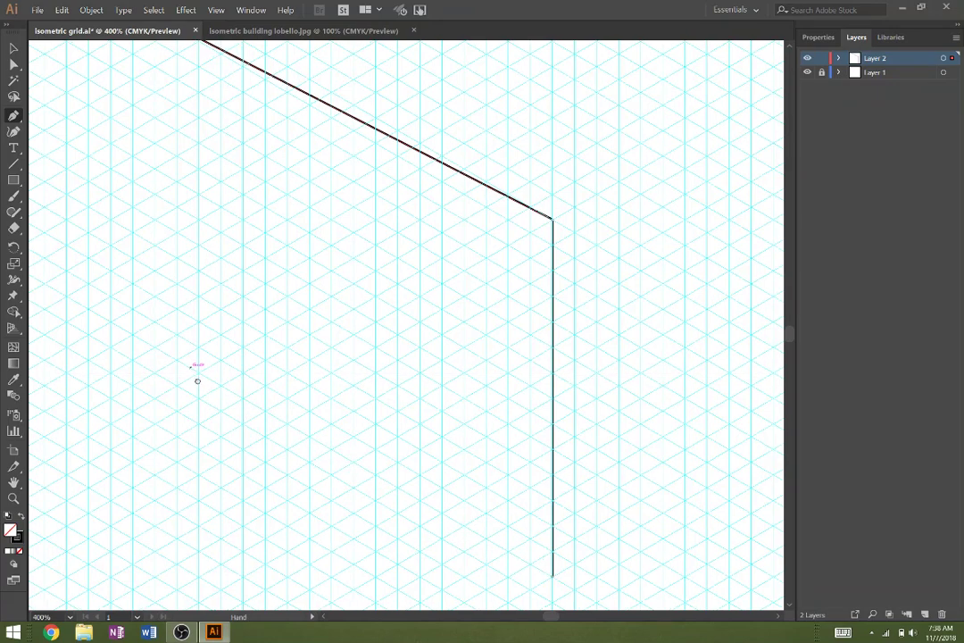
{"action": "left_click_drag", "start_coordinate": [197, 382], "coordinate": [207, 407]}
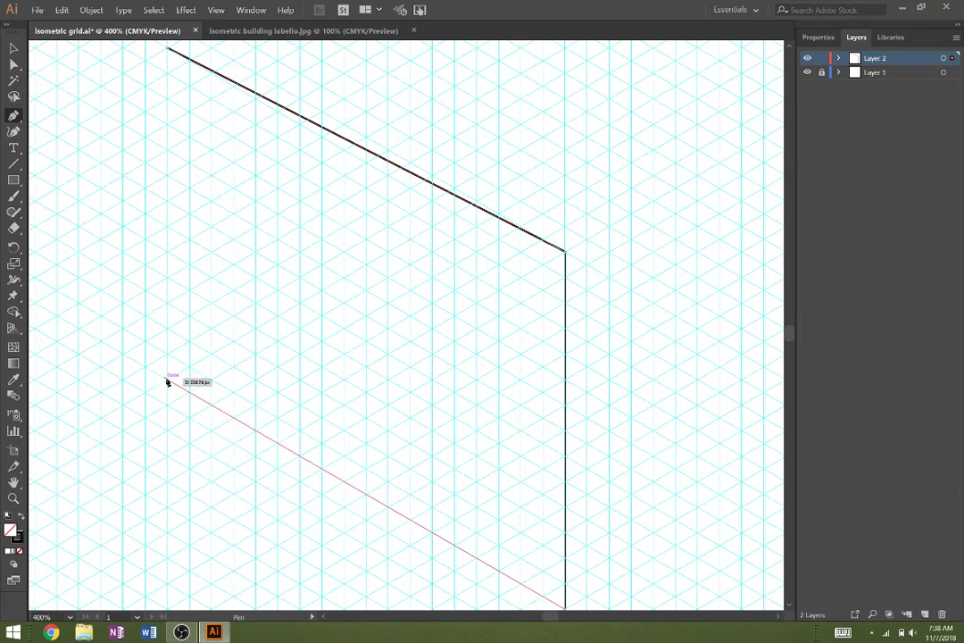
{"action": "left_click", "coordinate": [168, 382]}
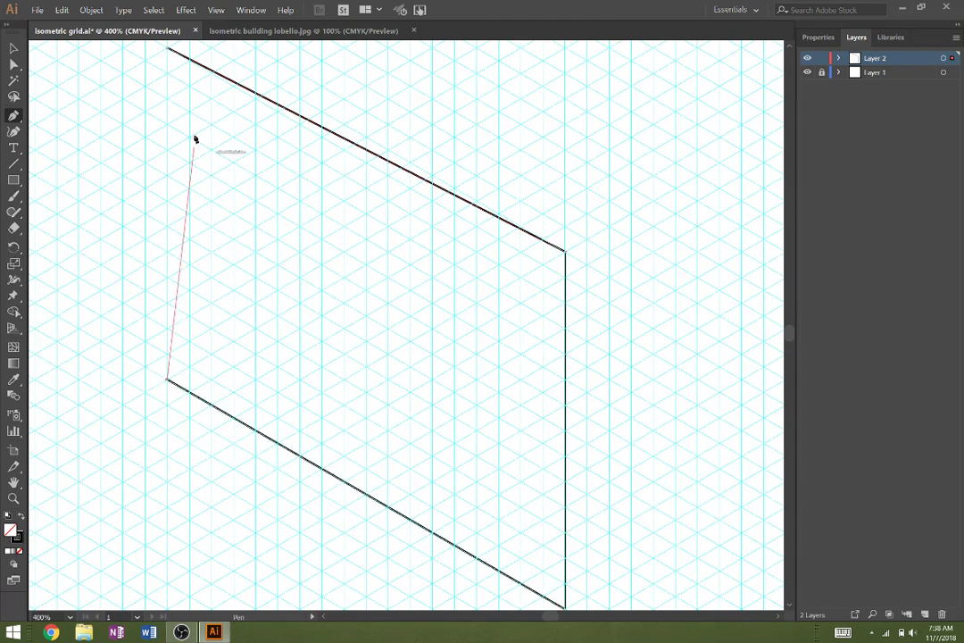
{"action": "left_click", "coordinate": [169, 52]}
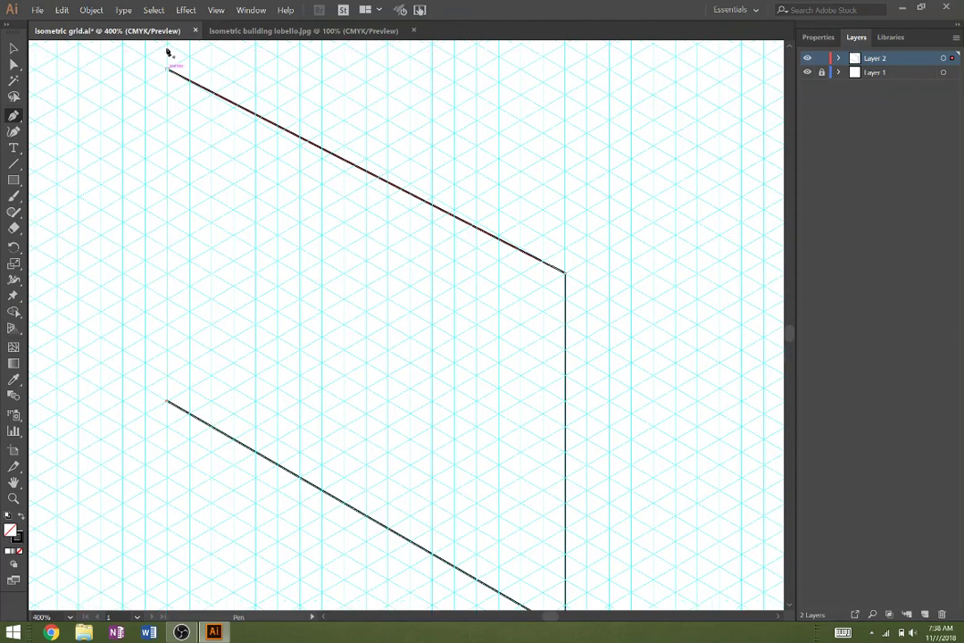
{"action": "left_click", "coordinate": [13, 49]}
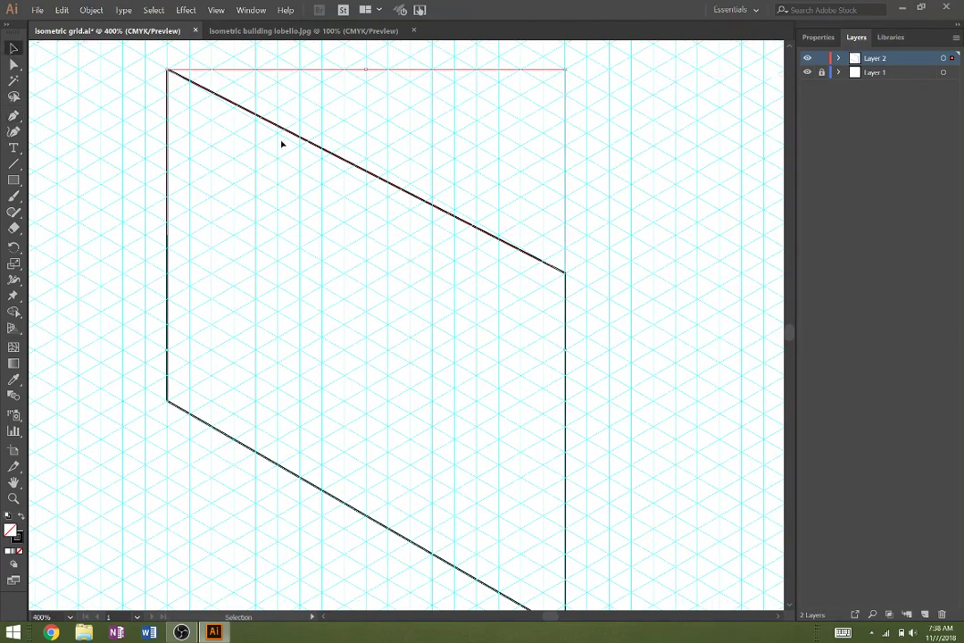
{"action": "right_click", "coordinate": [309, 143]}
{"action": "mouse_move", "coordinate": [369, 282]}
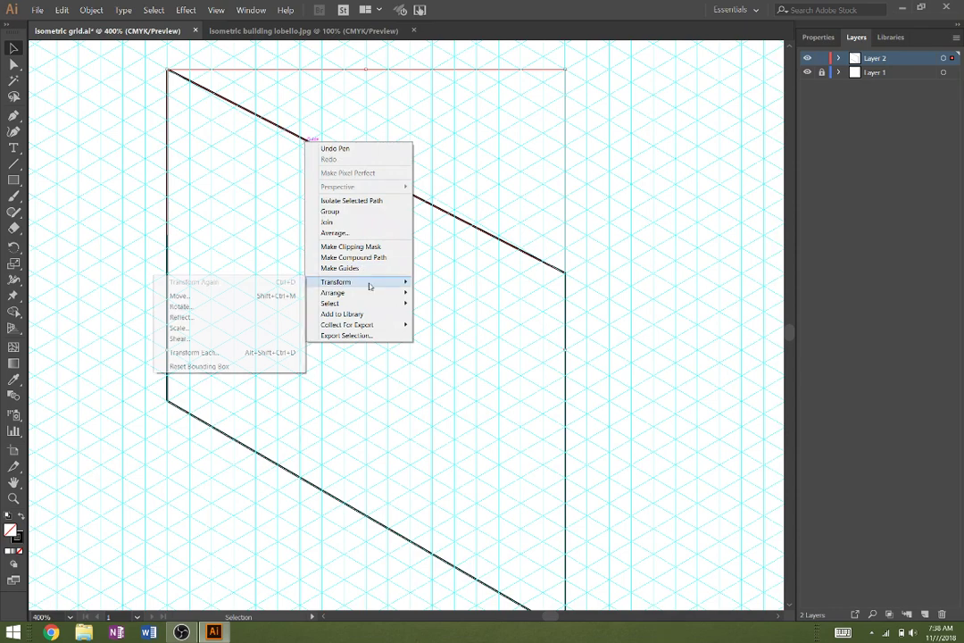
{"action": "left_click", "coordinate": [265, 318]}
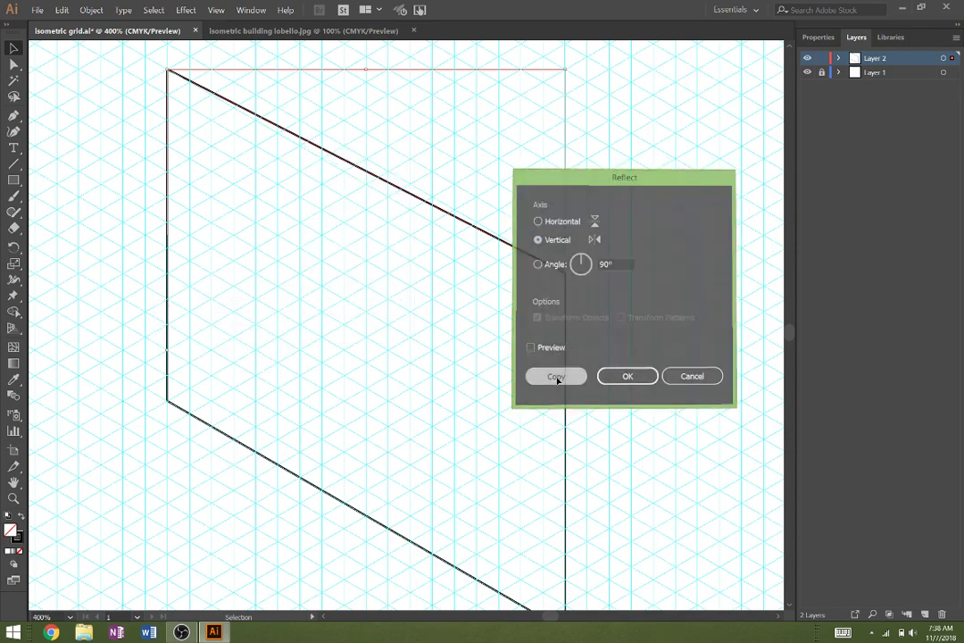
{"action": "left_click", "coordinate": [556, 377]}
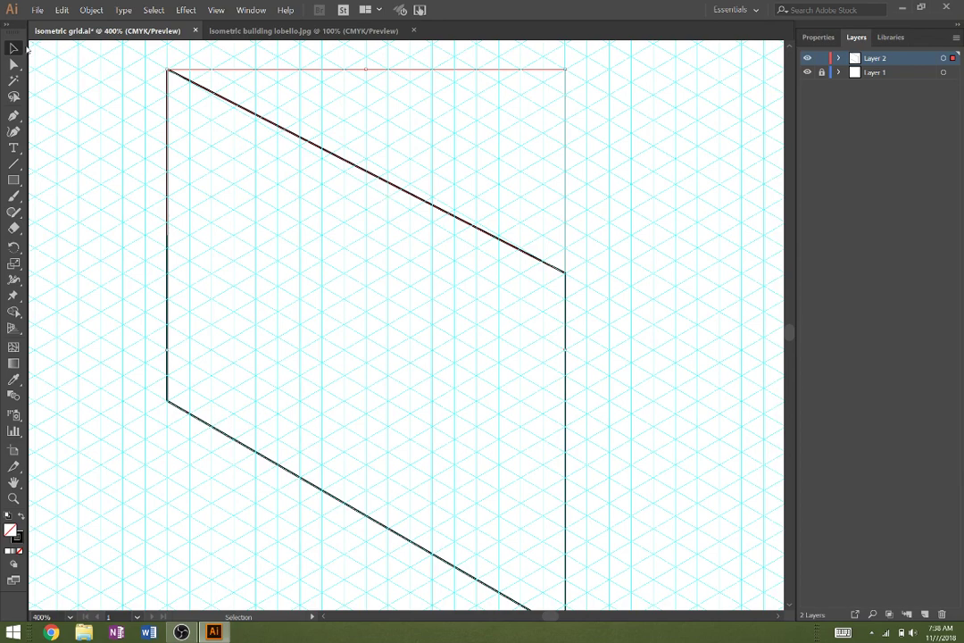
{"action": "left_click", "coordinate": [70, 141]}
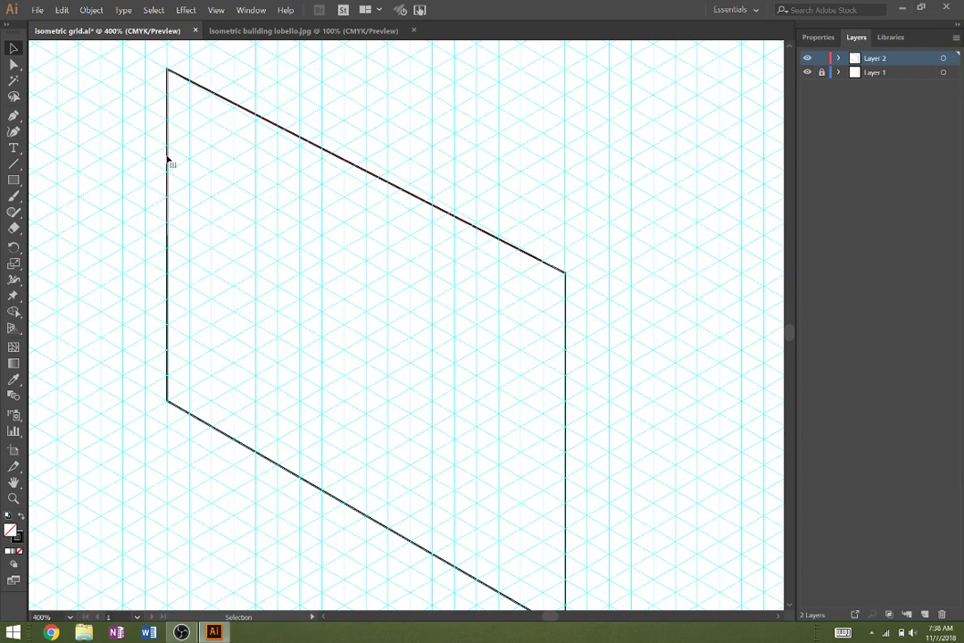
{"action": "left_click", "coordinate": [166, 158]}
{"action": "left_click", "coordinate": [92, 131]}
{"action": "mouse_move", "coordinate": [169, 129]}
{"action": "left_mouse_down"}
{"action": "mouse_move", "coordinate": [123, 121]}
{"action": "mouse_move", "coordinate": [156, 134]}
{"action": "left_mouse_up"}
- Create a reflected copy of the wall outline across the vertical axis, with the preview enabled
{"action": "right_click", "coordinate": [171, 142]}
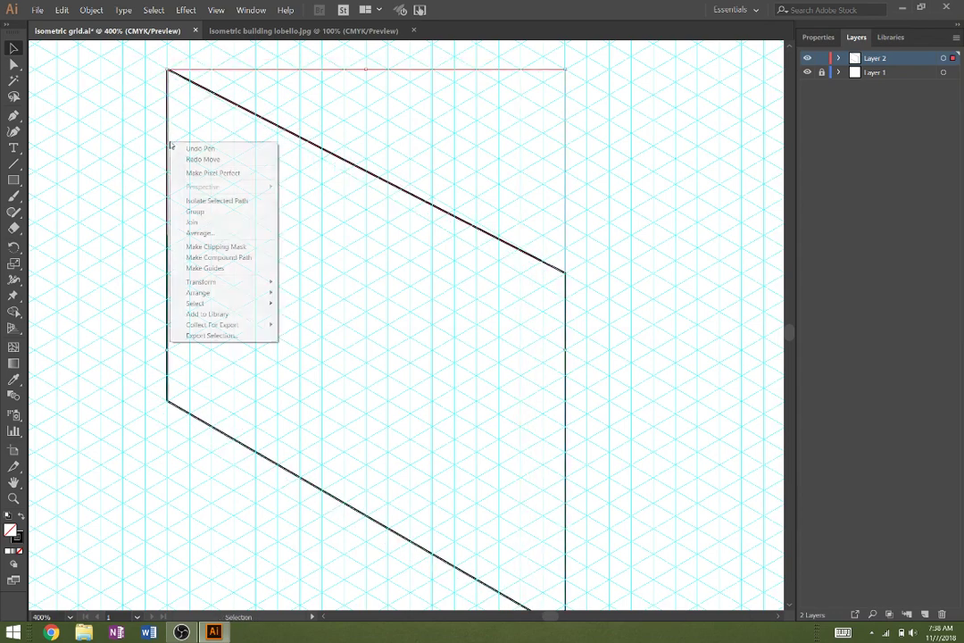
{"action": "mouse_move", "coordinate": [214, 281]}
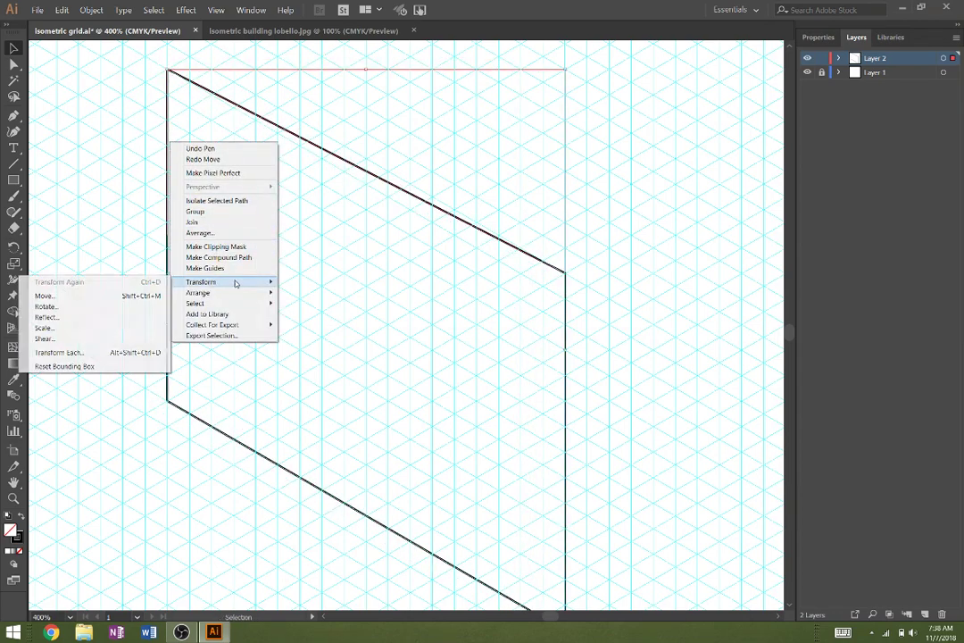
{"action": "left_click", "coordinate": [93, 319]}
{"action": "left_click", "coordinate": [530, 347]}
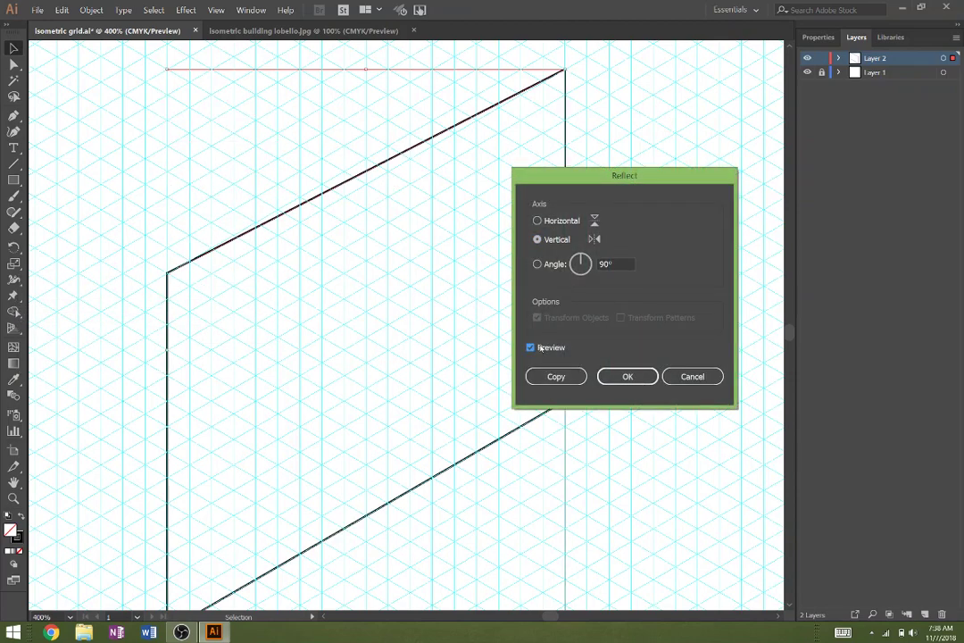
{"action": "left_click", "coordinate": [553, 377]}
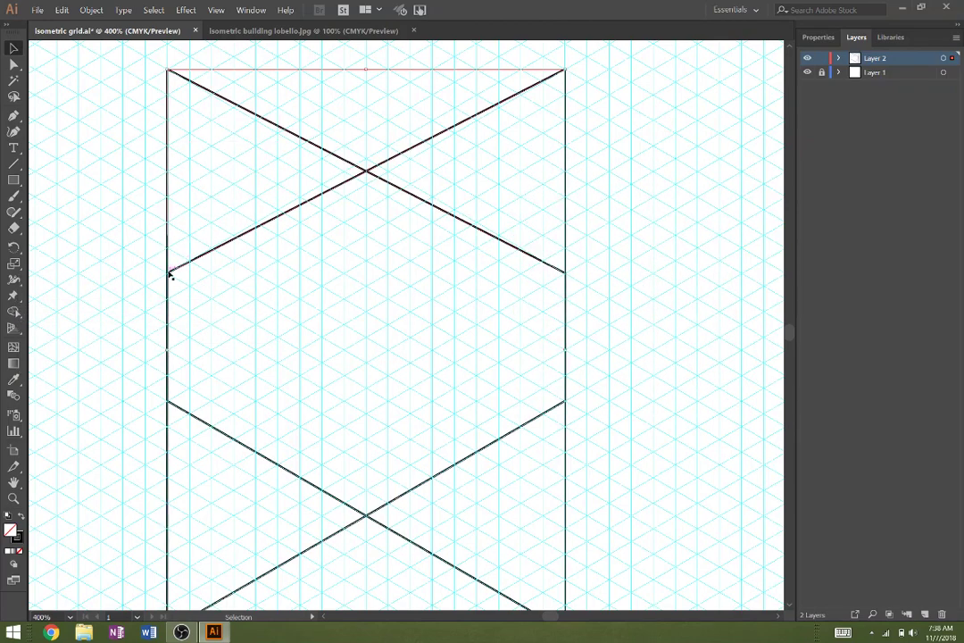
- Move the reflected wall beside the original so both share the building's front vertical edge, and leave isolation mode
{"action": "left_click_drag", "start_coordinate": [168, 273], "coordinate": [560, 279]}
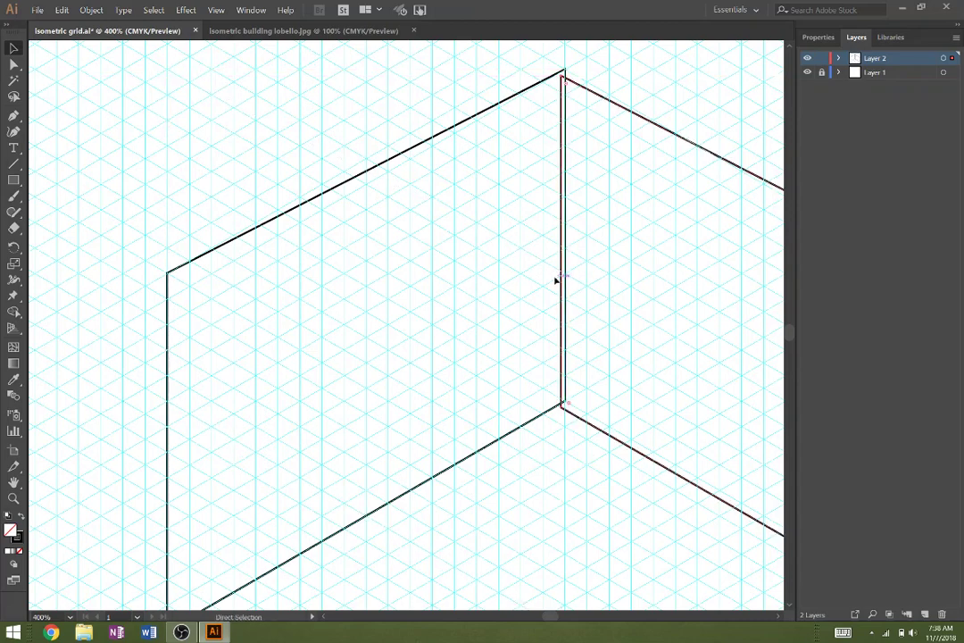
{"action": "key", "text": "ctrl+z"}
{"action": "double_click", "coordinate": [173, 269]}
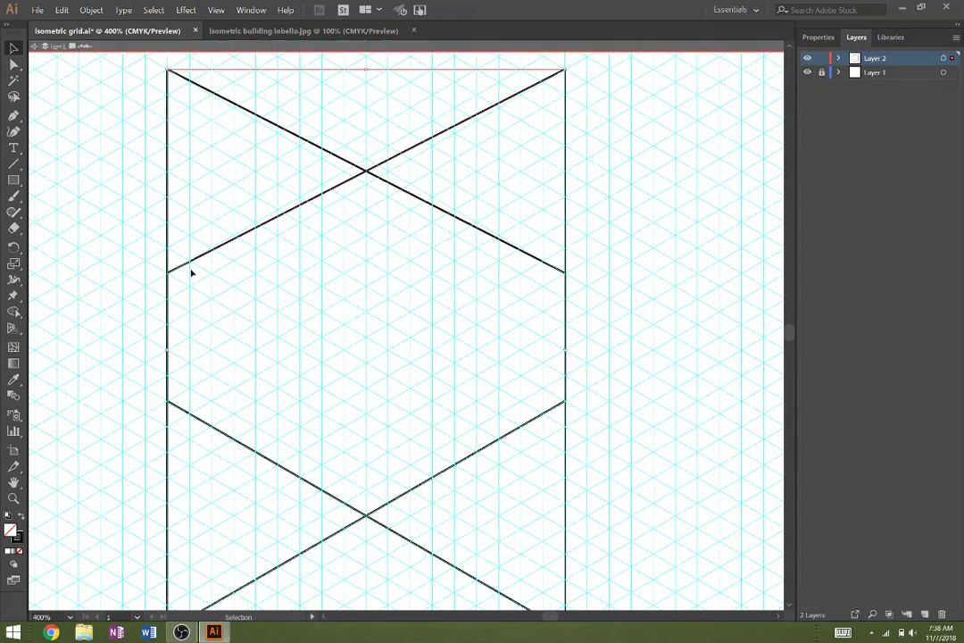
{"action": "left_click_drag", "start_coordinate": [271, 224], "coordinate": [594, 256]}
{"action": "left_click", "coordinate": [35, 46]}
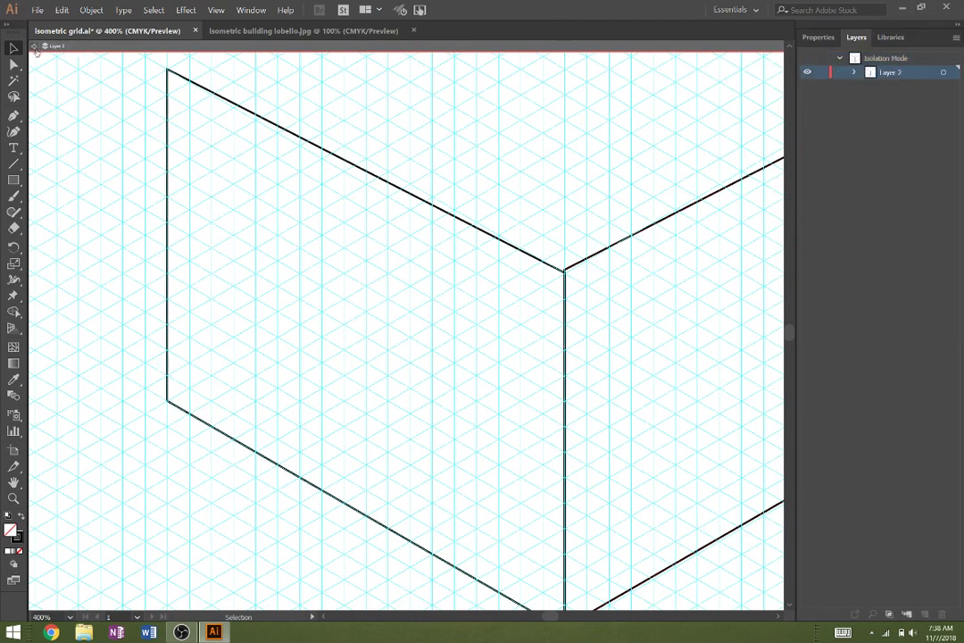
{"action": "left_click", "coordinate": [34, 47]}
- Nudge the right wall so its upper front corner lines up exactly with the left wall's corner
{"action": "key", "text": "space"}
{"action": "left_click_drag", "start_coordinate": [479, 284], "coordinate": [200, 231]}
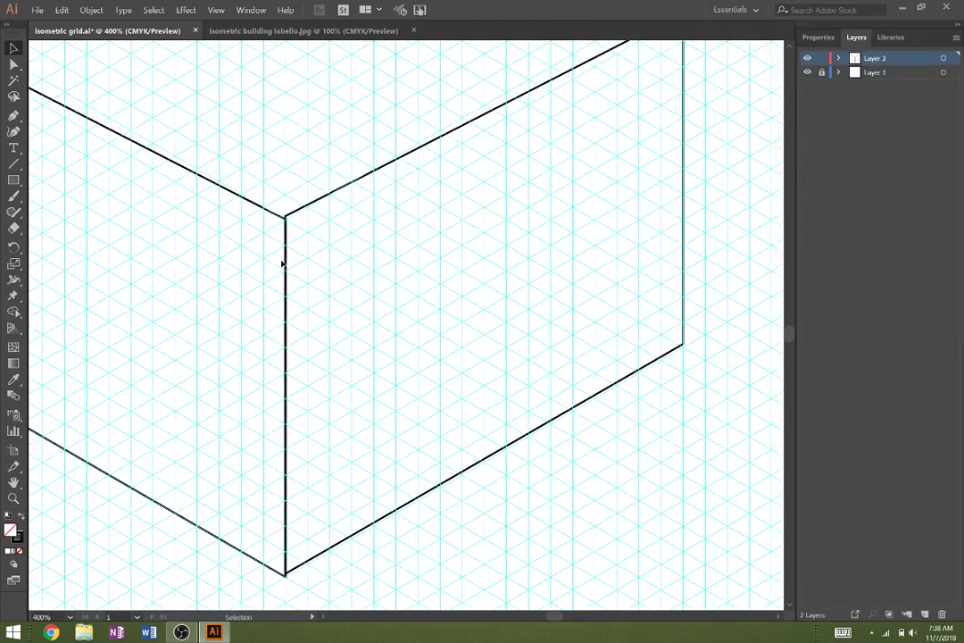
{"action": "scroll", "coordinate": [282, 263], "scroll_direction": "up", "scroll_amount": 2}
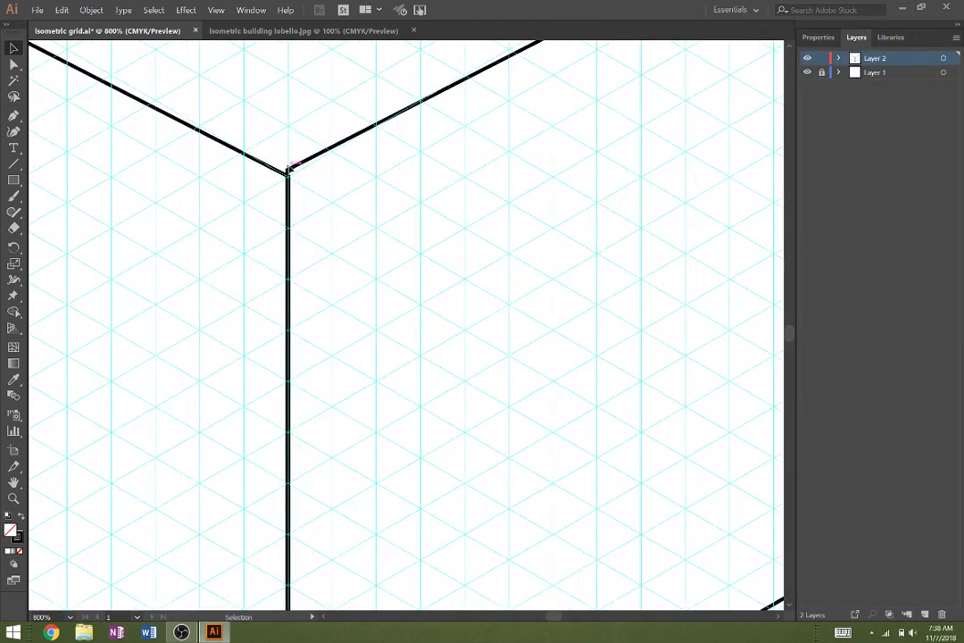
{"action": "left_click_drag", "start_coordinate": [293, 168], "coordinate": [293, 179]}
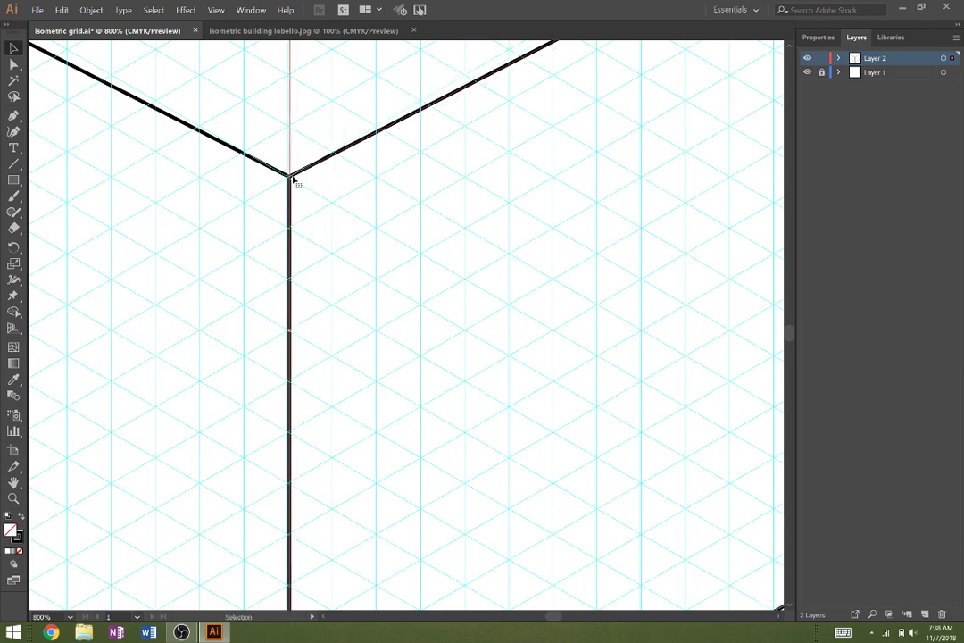
{"action": "scroll", "coordinate": [236, 252], "scroll_direction": "down", "scroll_amount": 3}
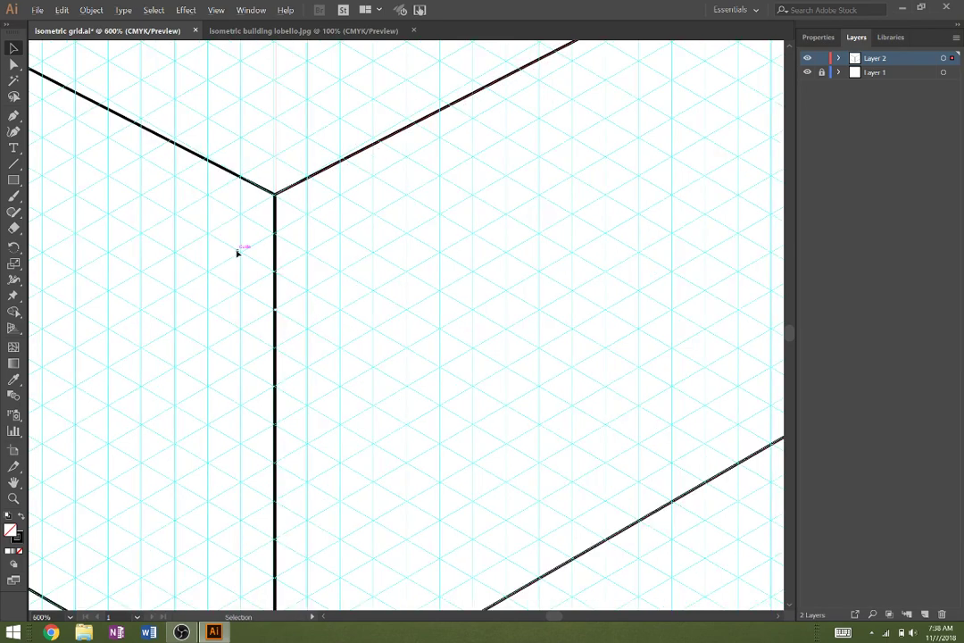
{"action": "left_click_drag", "start_coordinate": [233, 257], "coordinate": [372, 322]}
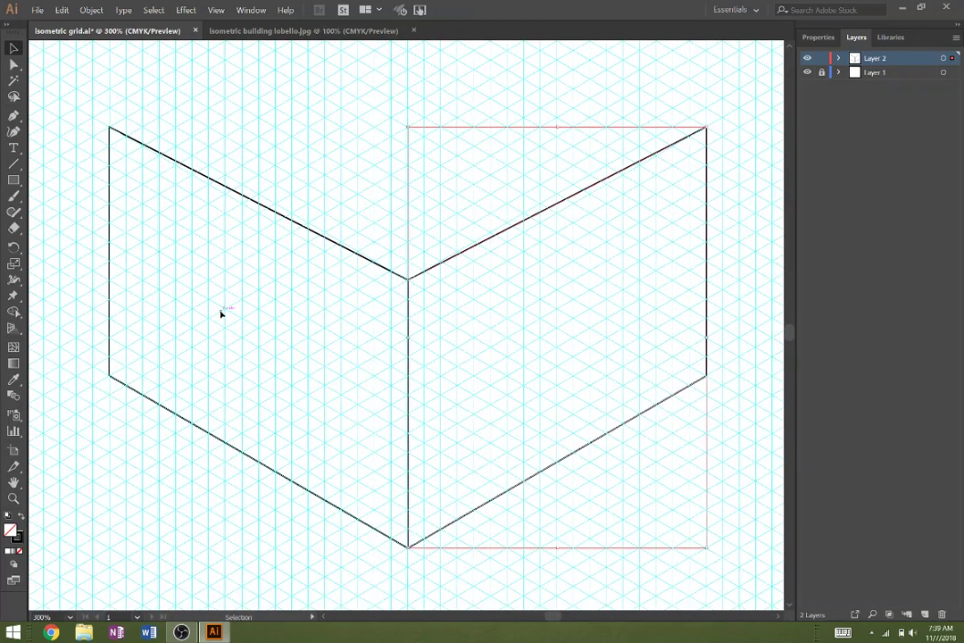
- Draw the doorway's narrow inner side as a closed four-sided Pen outline standing on the left wall's base edge
{"action": "left_click", "coordinate": [13, 116]}
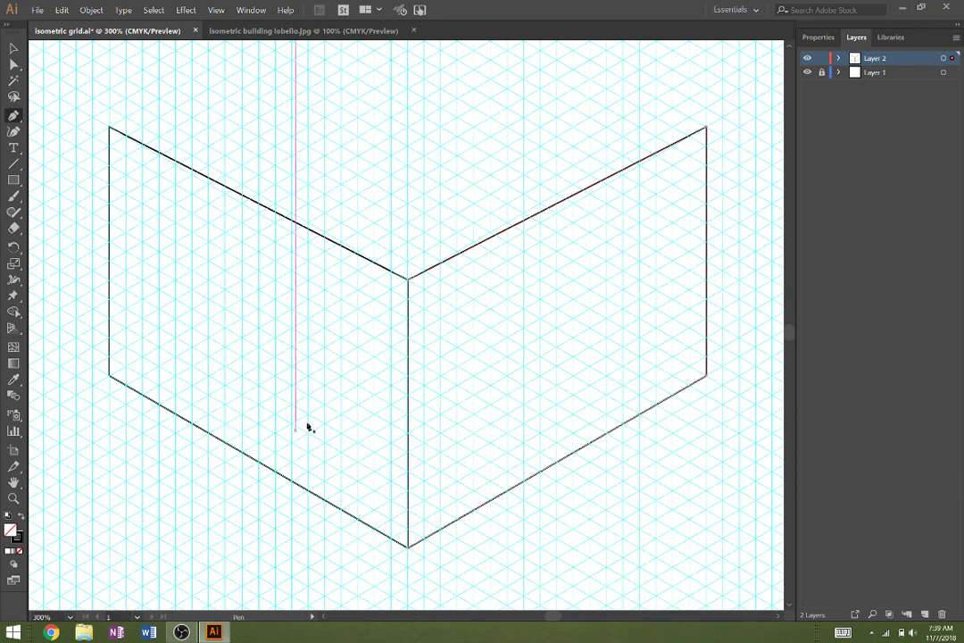
{"action": "left_click", "coordinate": [210, 432]}
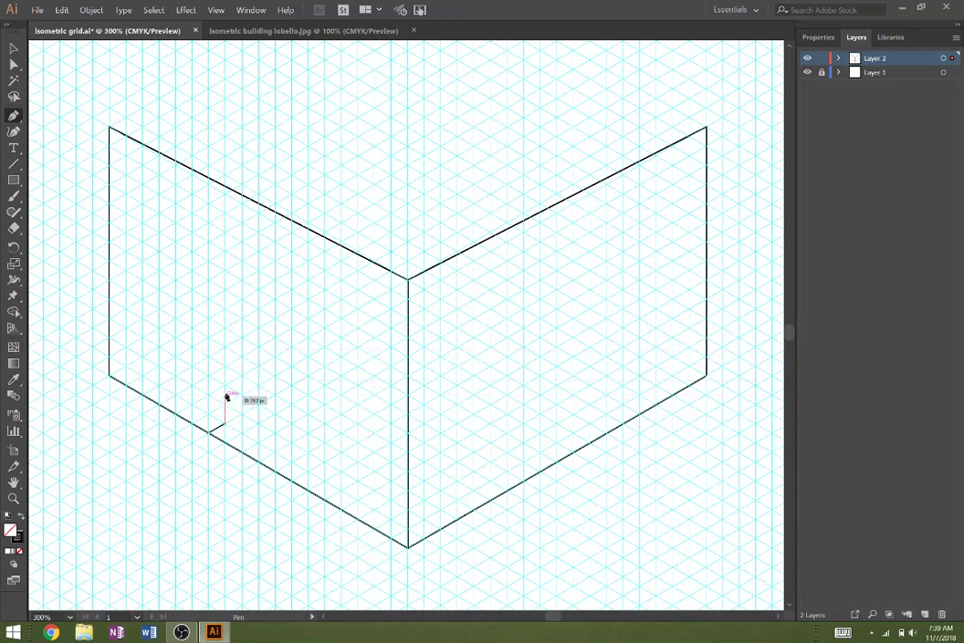
{"action": "left_click", "coordinate": [225, 351]}
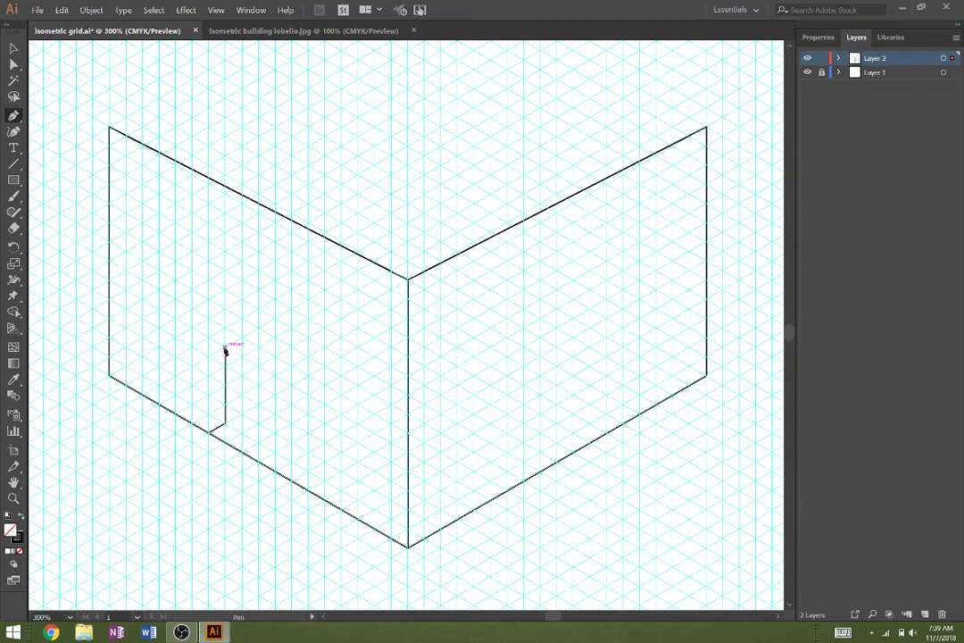
{"action": "left_click", "coordinate": [210, 338]}
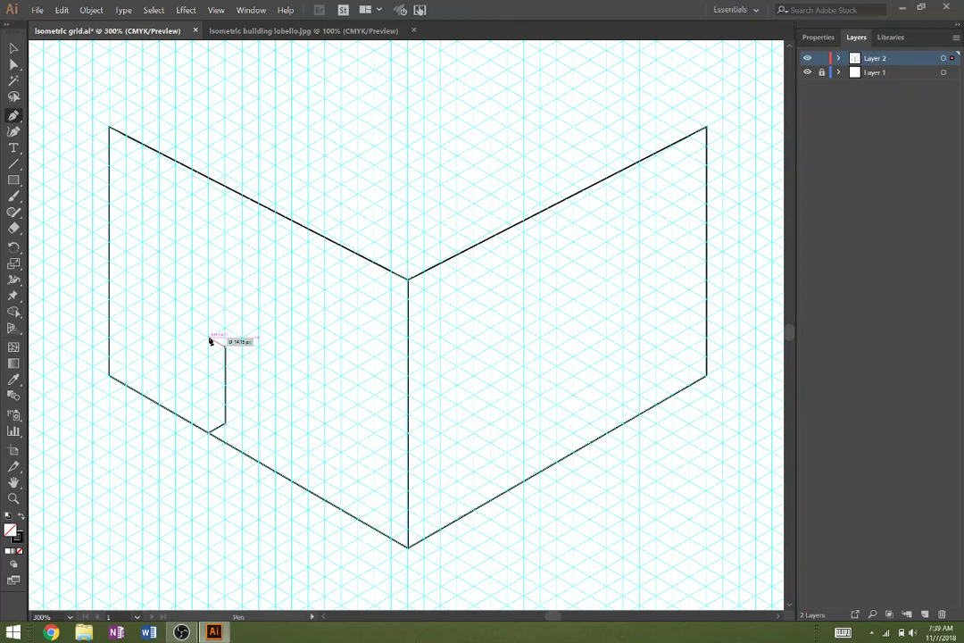
{"action": "left_click", "coordinate": [211, 433]}
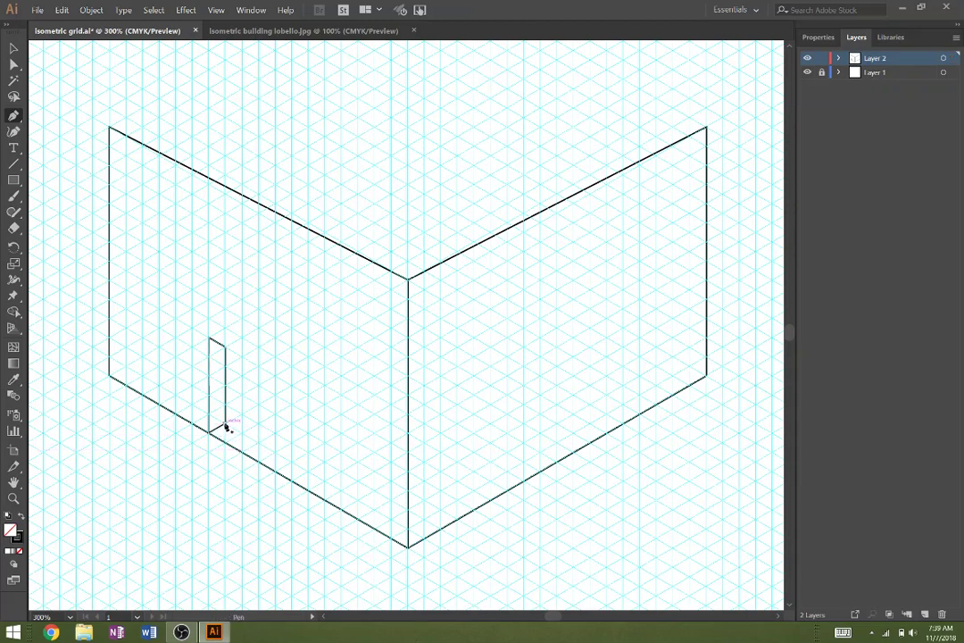
- Draw the doorway's recessed door panel and the floor strip at its base as closed Pen outlines on the grid intersections
{"action": "left_click", "coordinate": [227, 426]}
{"action": "left_click", "coordinate": [258, 439]}
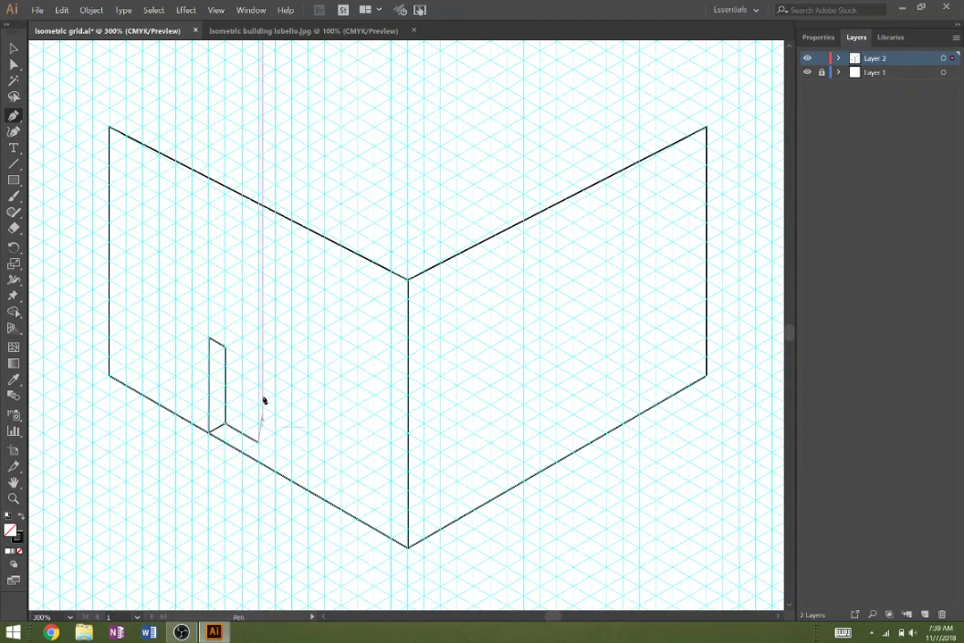
{"action": "left_click", "coordinate": [259, 364]}
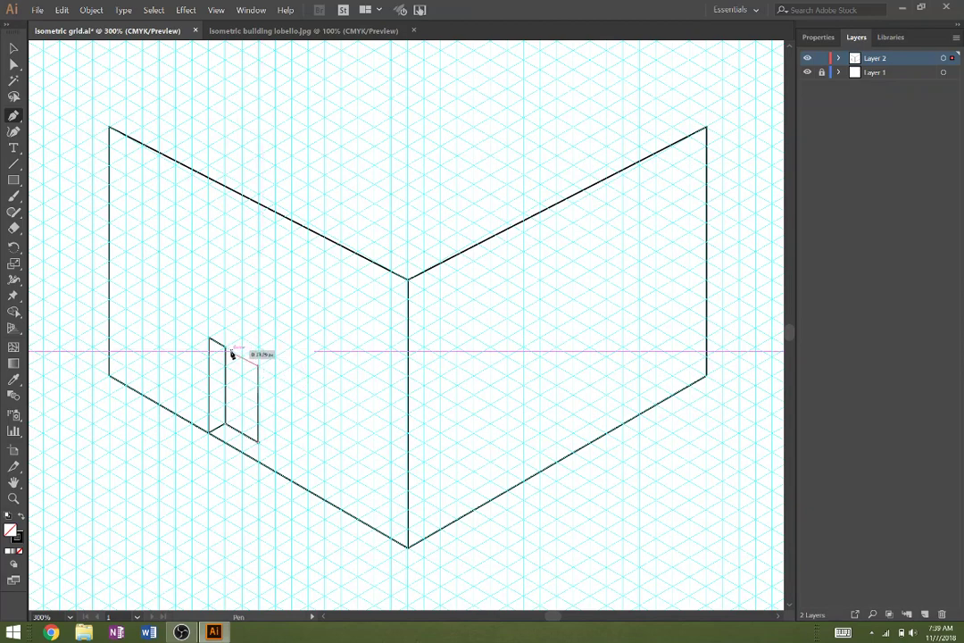
{"action": "left_click", "coordinate": [226, 348]}
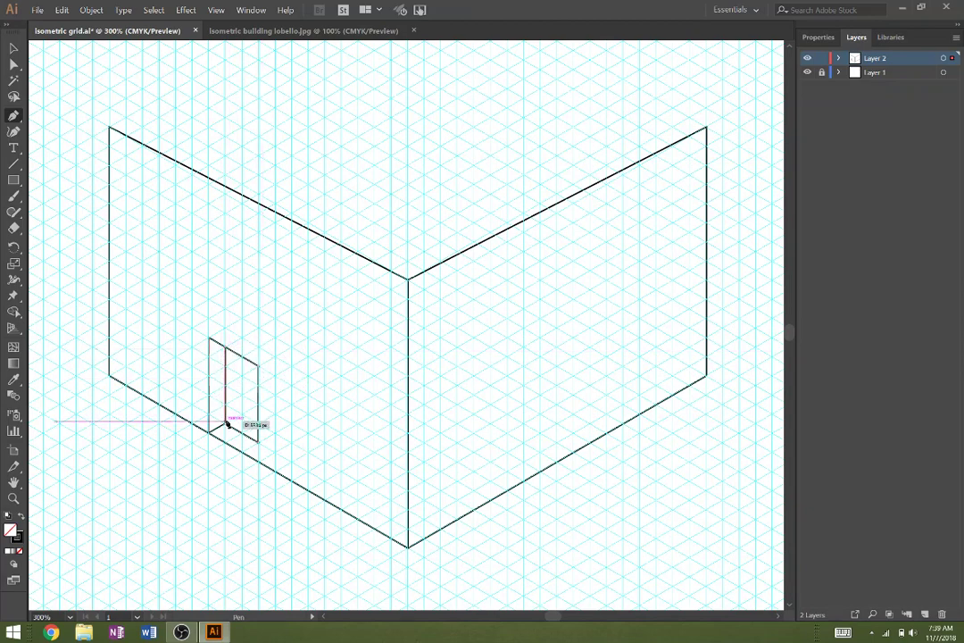
{"action": "left_click", "coordinate": [226, 426]}
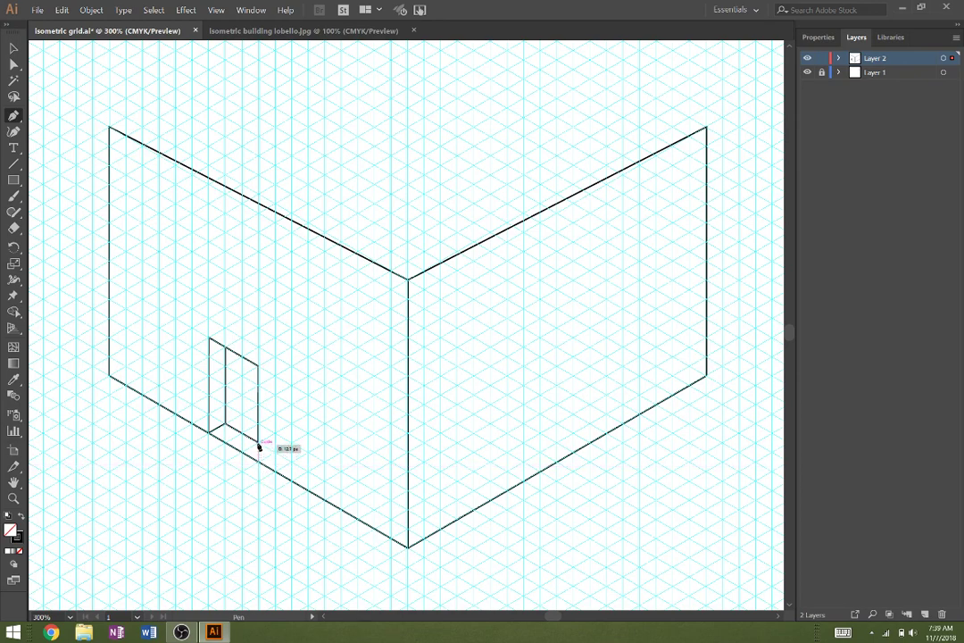
{"action": "left_click", "coordinate": [210, 433]}
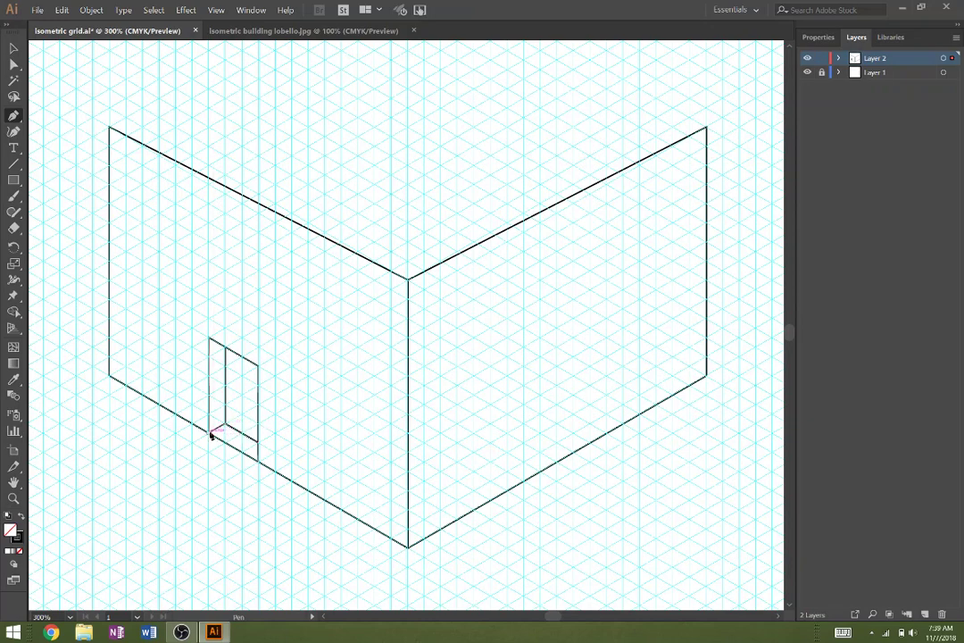
{"action": "left_click", "coordinate": [259, 457]}
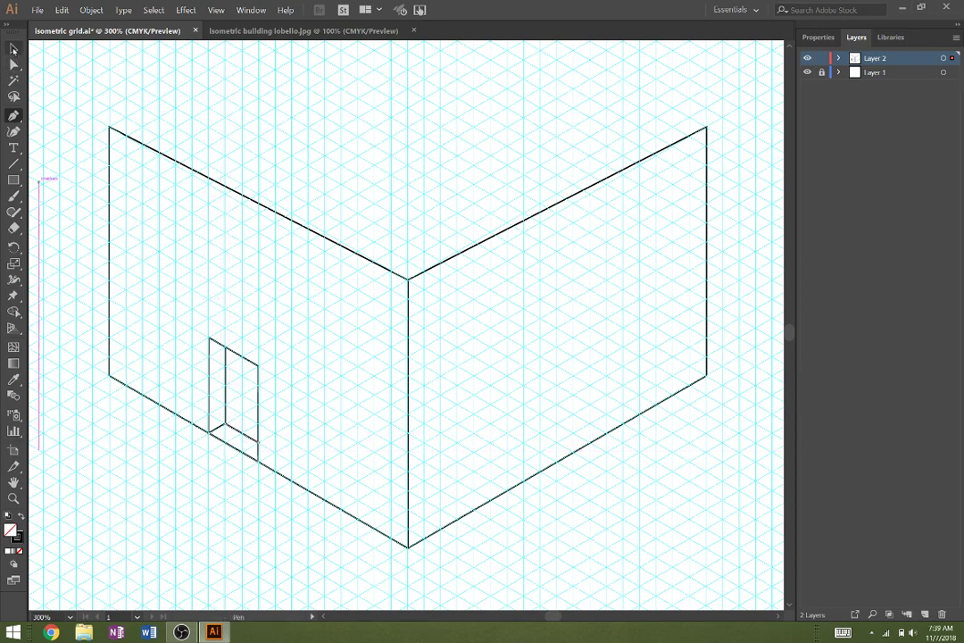
- Select all the shapes of the doorway, without the wall, and group them
{"action": "left_click", "coordinate": [14, 48]}
{"action": "left_click_drag", "start_coordinate": [183, 304], "coordinate": [286, 400]}
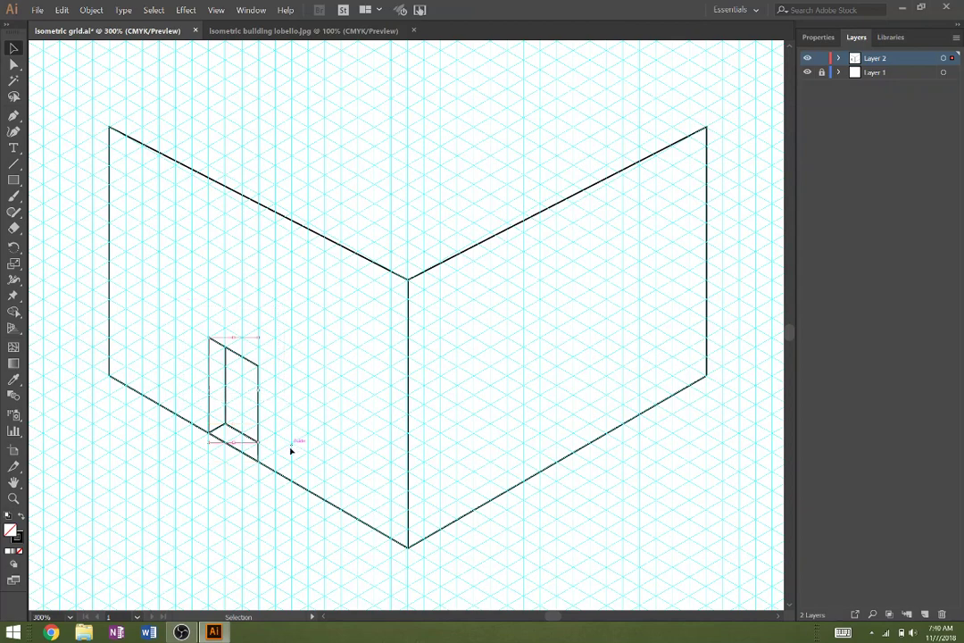
{"action": "left_click", "coordinate": [251, 453], "text": "shift"}
{"action": "key", "text": "a"}
{"action": "key", "text": "v"}
- Duplicate the doorway near the left wall's upper outer corner and lower the copy's upper anchor points to form a shorter window
{"action": "left_click_drag", "start_coordinate": [240, 356], "coordinate": [157, 215]}
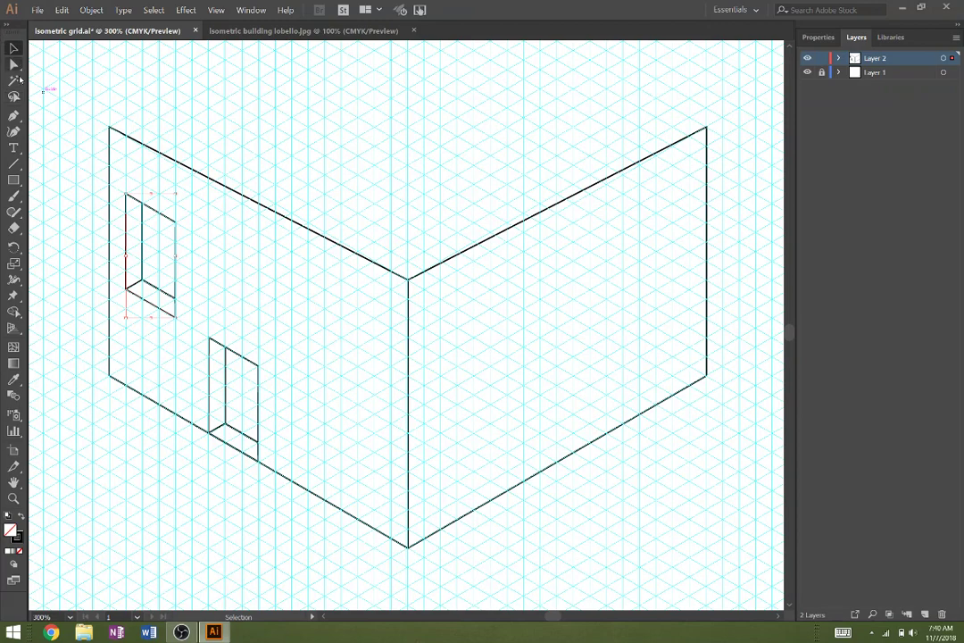
{"action": "left_click", "coordinate": [13, 63]}
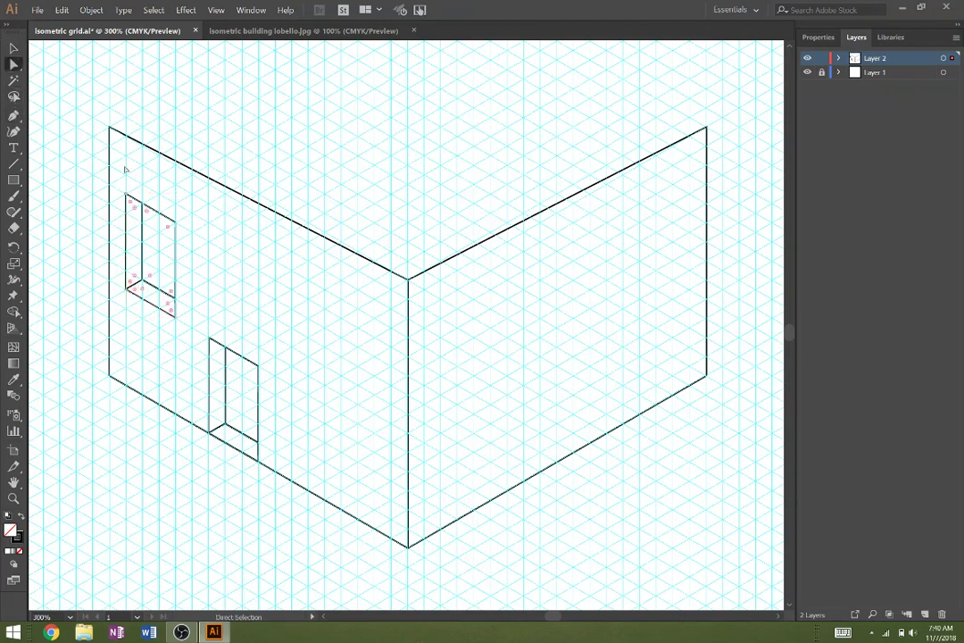
{"action": "left_click_drag", "start_coordinate": [195, 243], "coordinate": [121, 187]}
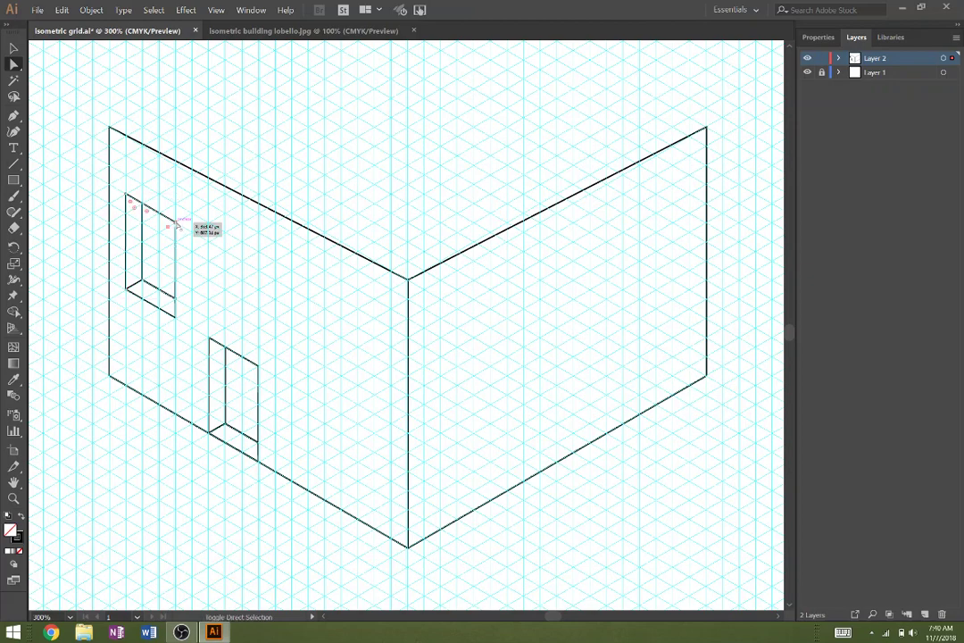
{"action": "left_click_drag", "start_coordinate": [177, 224], "coordinate": [180, 266]}
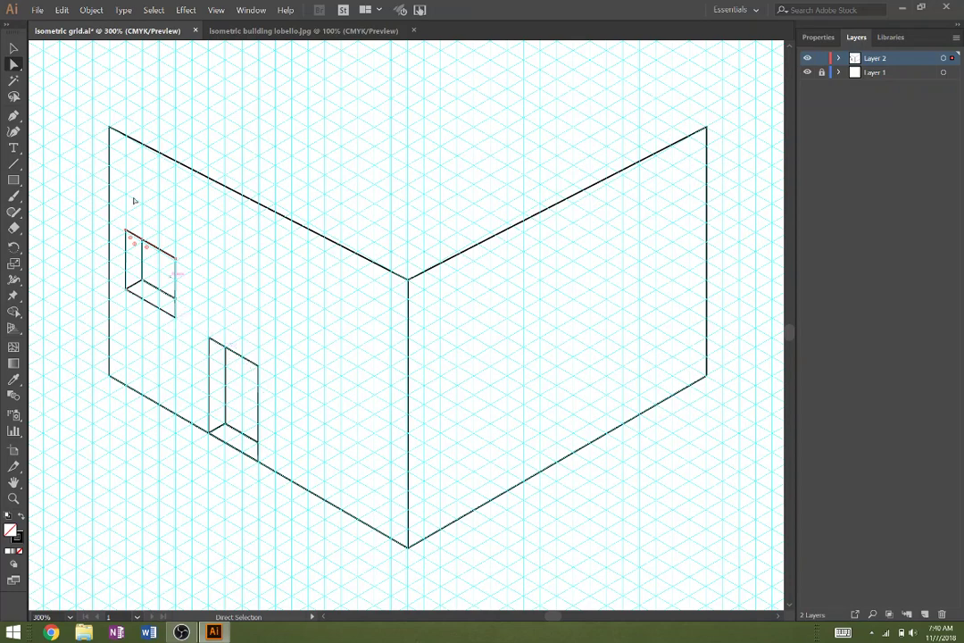
{"action": "left_click", "coordinate": [13, 47]}
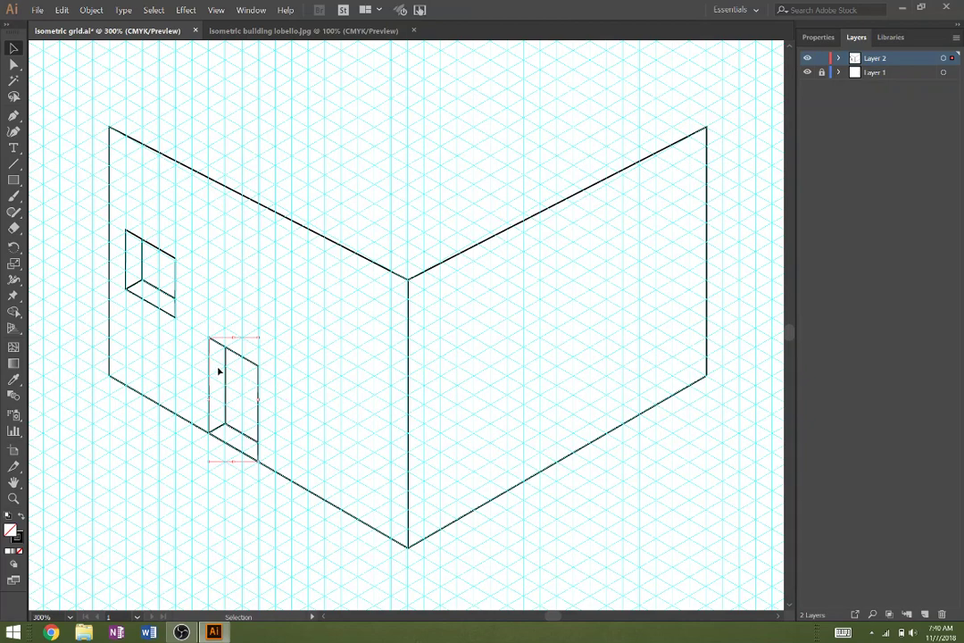
{"action": "left_click_drag", "start_coordinate": [204, 391], "coordinate": [176, 378]}
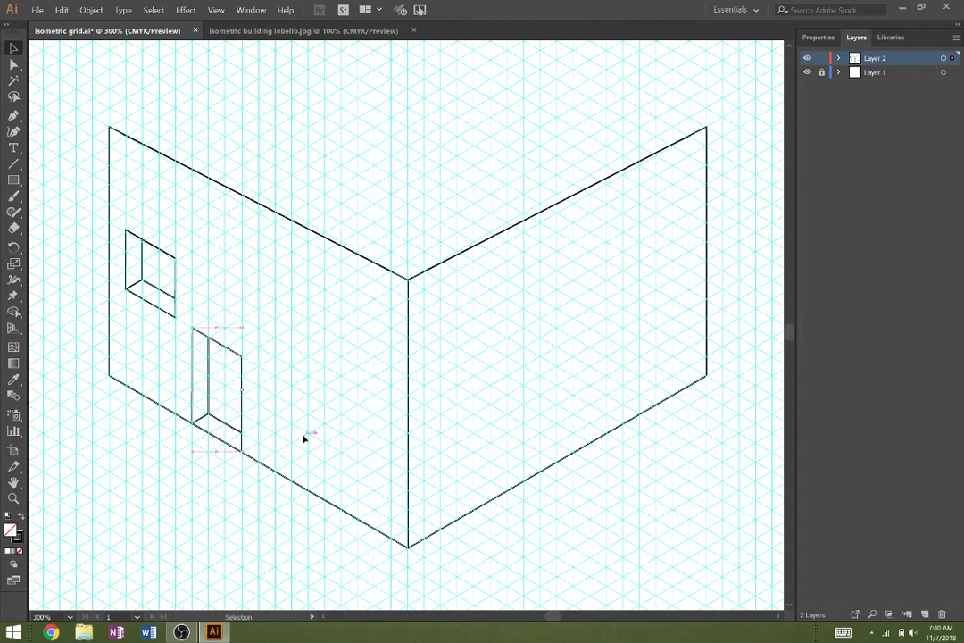
{"action": "key", "text": "ctrl+z"}
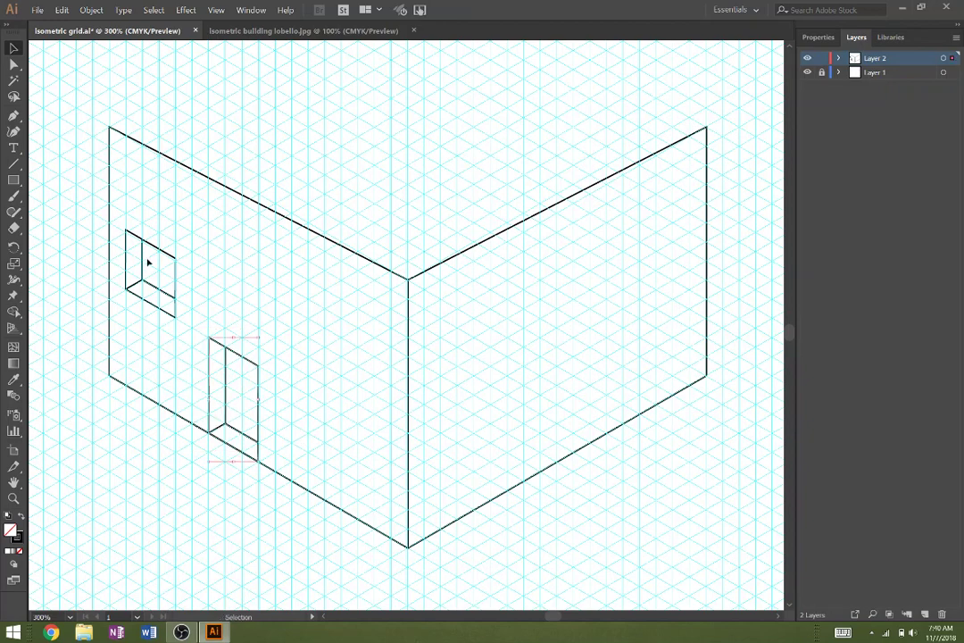
- Duplicate the window along the left wall to a spot just before the building's front edge, and clear the selection
{"action": "left_click_drag", "start_coordinate": [183, 339], "coordinate": [123, 223]}
{"action": "left_click_drag", "start_coordinate": [175, 311], "coordinate": [376, 406]}
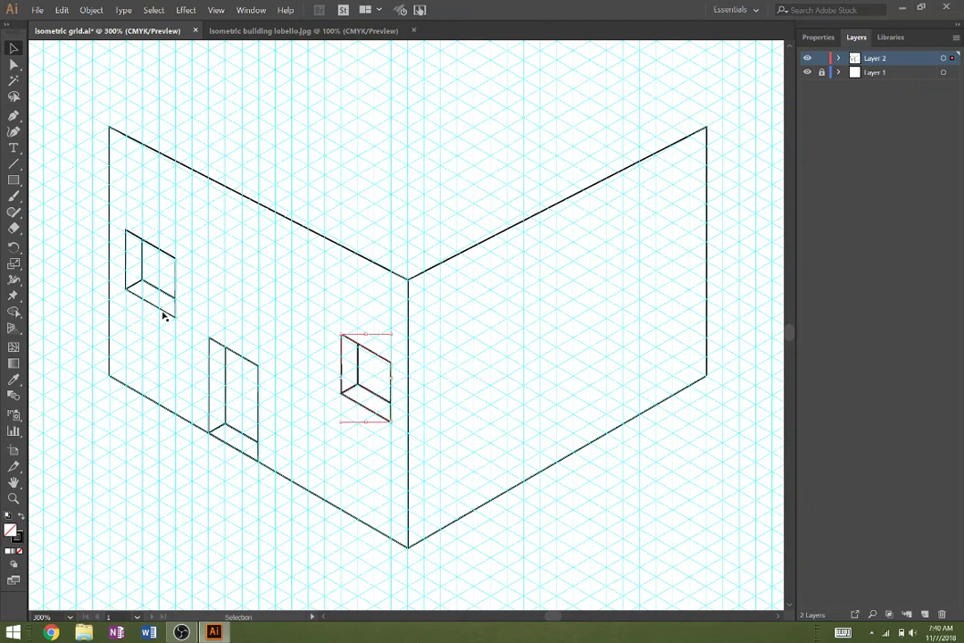
{"action": "key", "text": "ctrl+shift+a"}
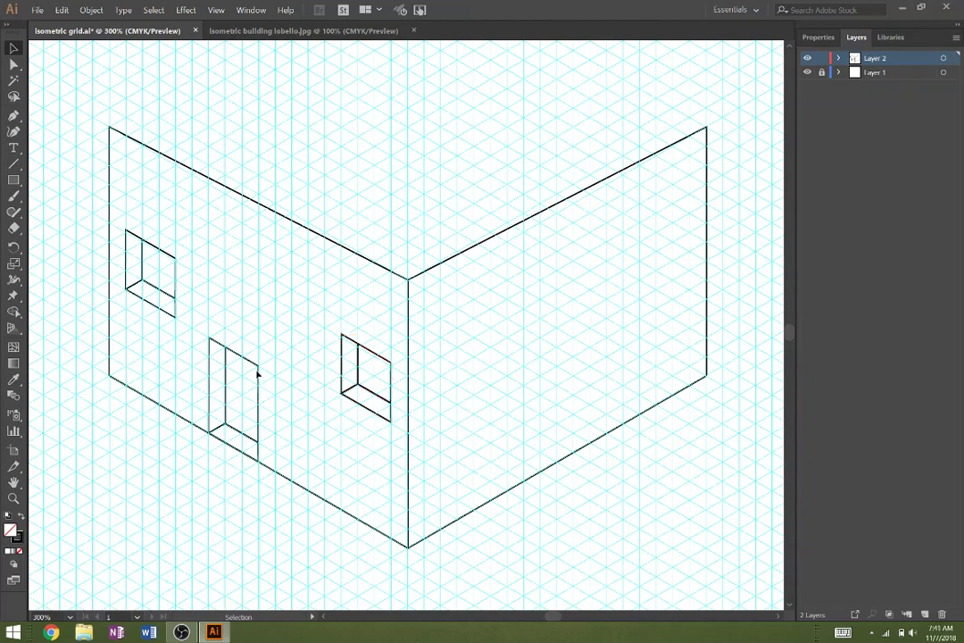
{"action": "double_click", "coordinate": [258, 375]}
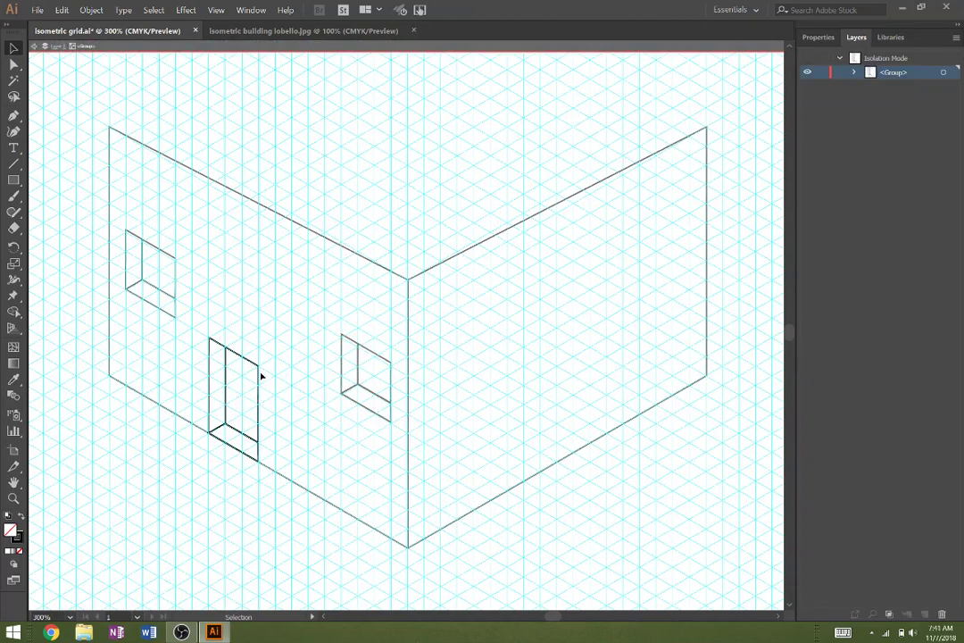
{"action": "left_click_drag", "start_coordinate": [259, 376], "coordinate": [273, 383]}
{"action": "key", "text": "ctrl+z"}
{"action": "key", "text": "Escape"}
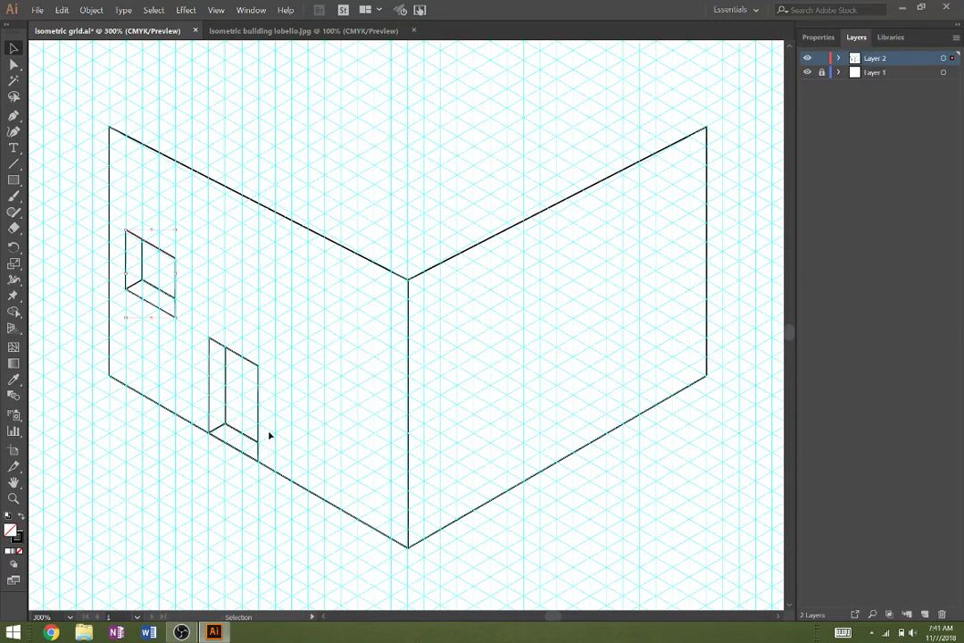
{"action": "key", "text": "ctrl+v"}
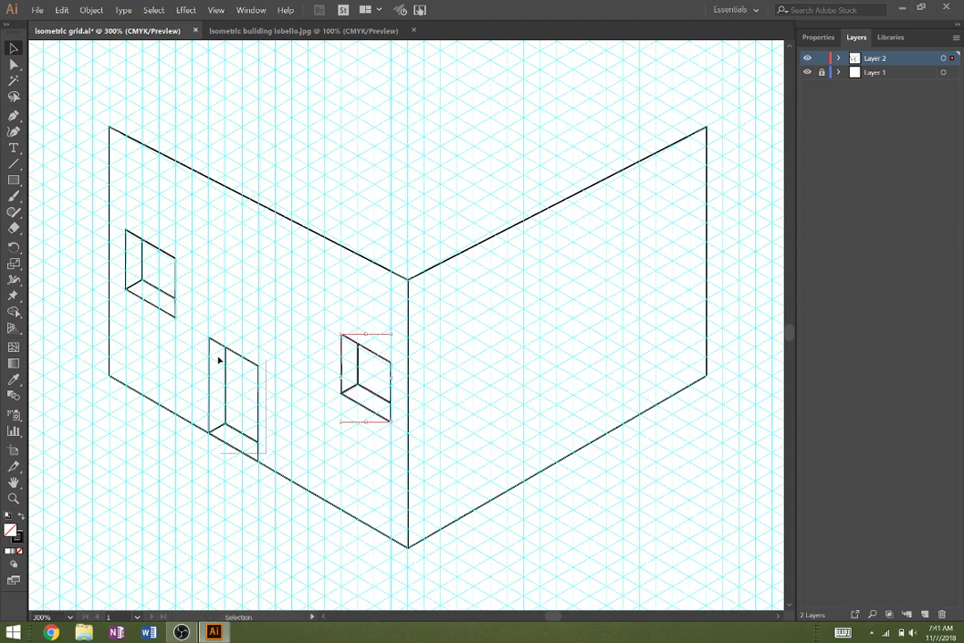
- Select only the doorway group and move it one grid unit along the left wall's base toward the building's front edge
{"action": "left_click", "coordinate": [278, 472]}
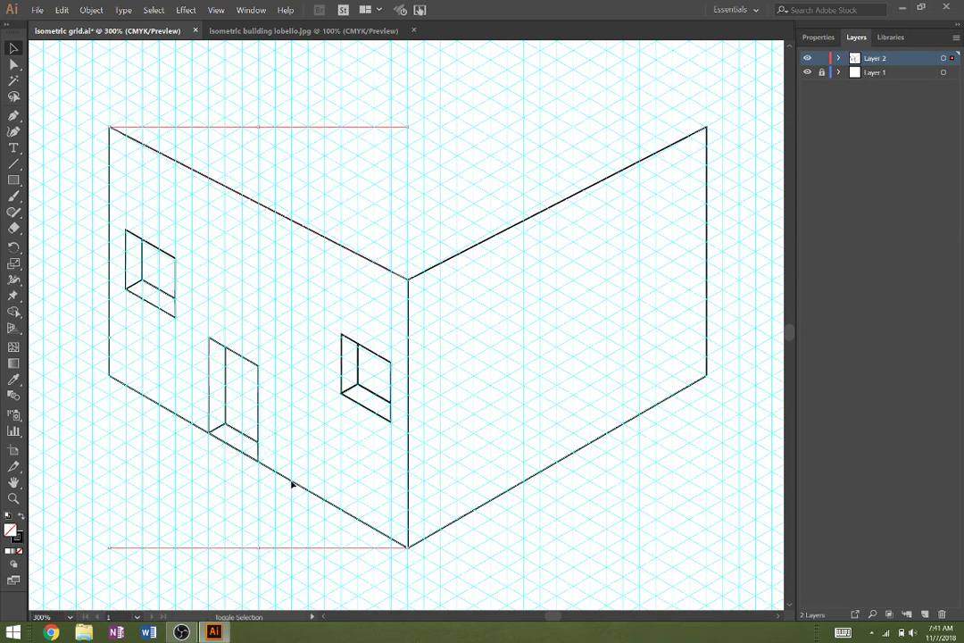
{"action": "left_click", "coordinate": [292, 484]}
{"action": "mouse_move", "coordinate": [258, 432]}
{"action": "left_mouse_down"}
{"action": "mouse_move", "coordinate": [289, 446]}
{"action": "mouse_move", "coordinate": [275, 441]}
{"action": "left_mouse_up"}
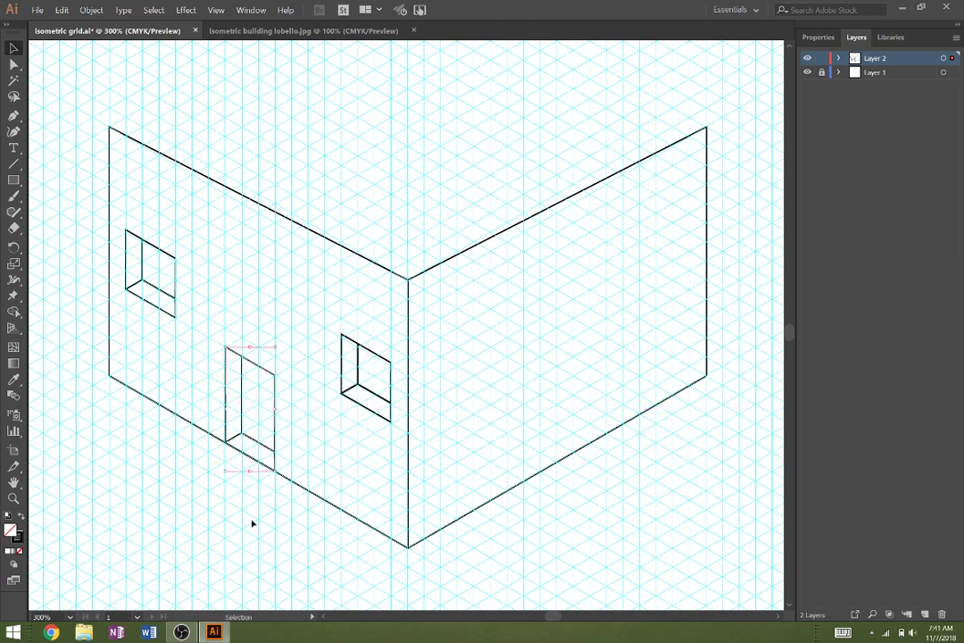
- Create a reflected copy of the window nearest the front edge and place it on the right wall beside that edge
{"action": "scroll", "coordinate": [259, 509], "scroll_direction": "right", "scroll_amount": 2}
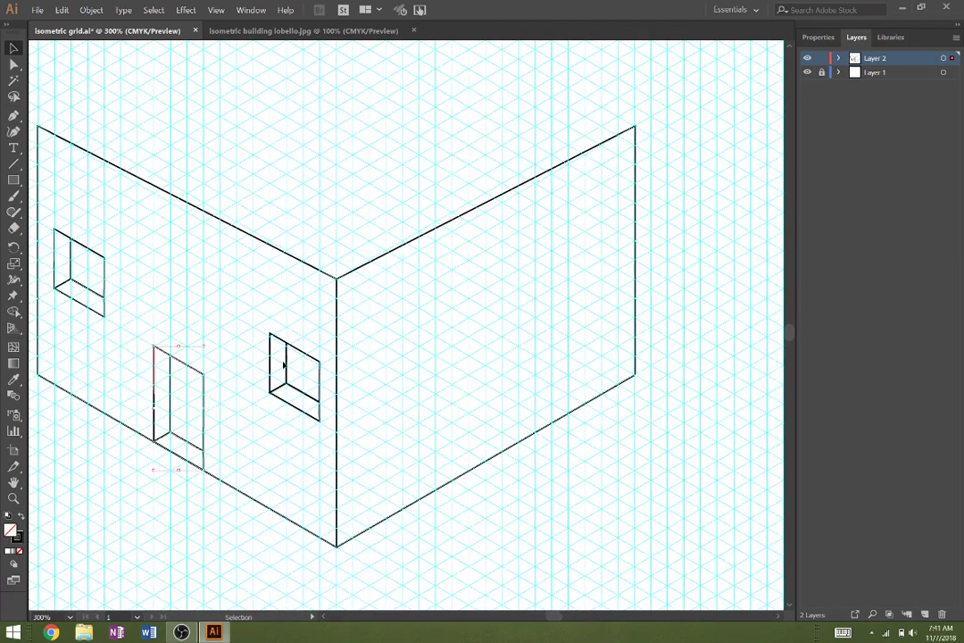
{"action": "left_click", "coordinate": [276, 338]}
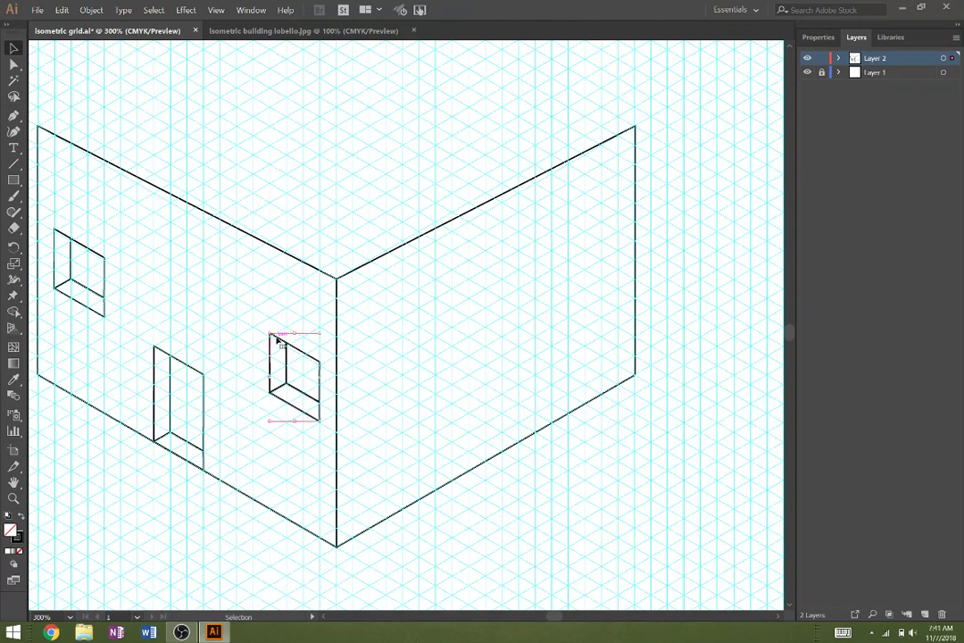
{"action": "right_click", "coordinate": [276, 338]}
{"action": "mouse_move", "coordinate": [323, 432]}
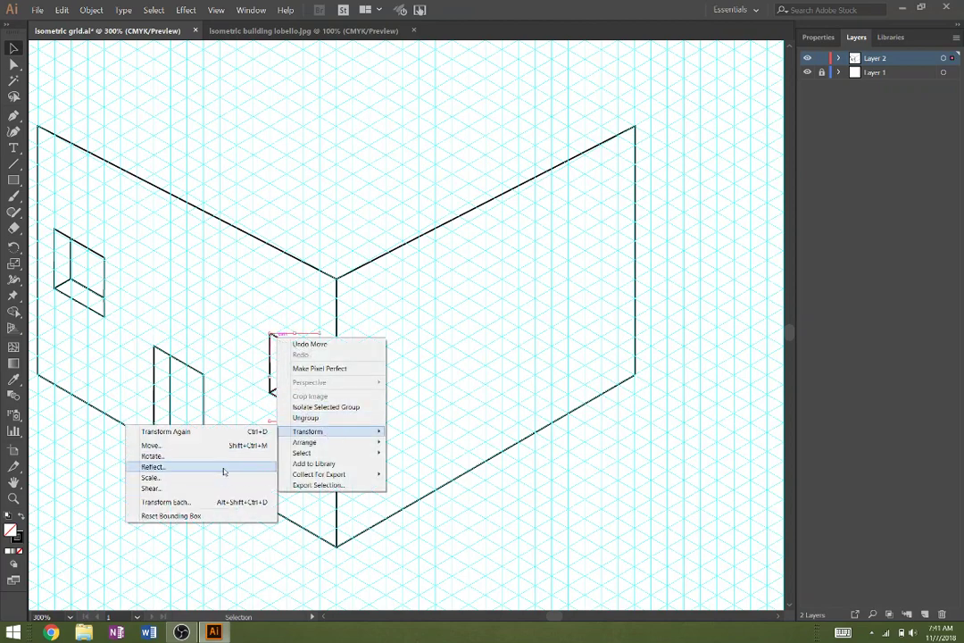
{"action": "left_click", "coordinate": [221, 469]}
{"action": "left_click", "coordinate": [555, 376]}
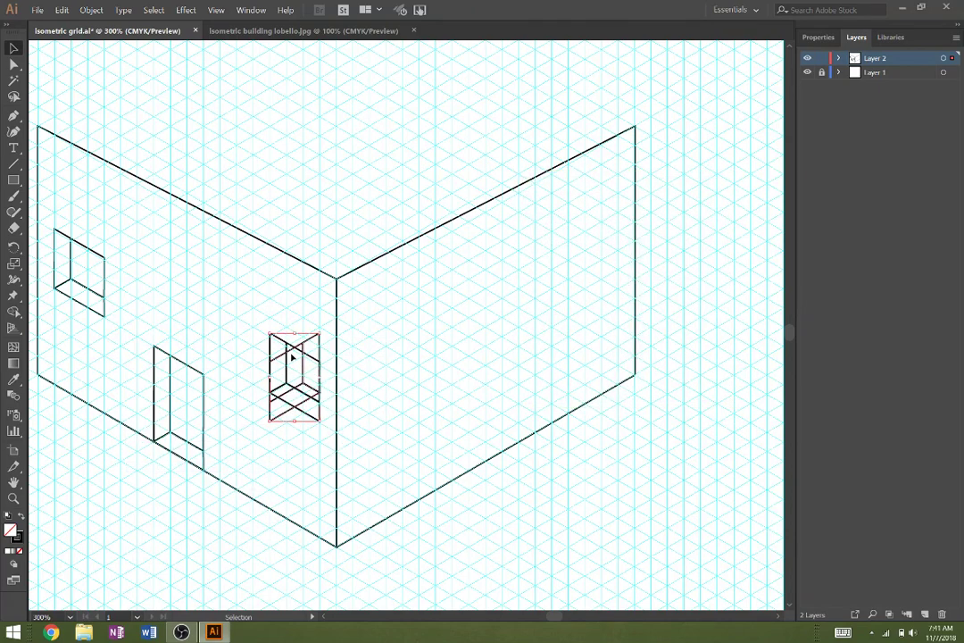
{"action": "left_click_drag", "start_coordinate": [287, 353], "coordinate": [366, 360]}
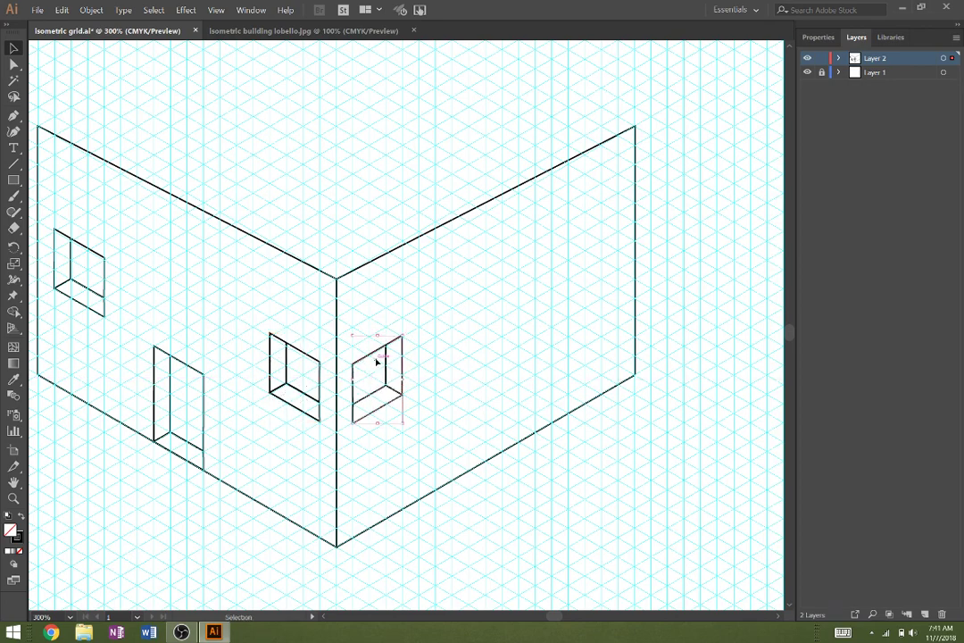
- Duplicate the right wall's window twice along the grid, one copy near the wall's outer edge and one between
{"action": "left_click_drag", "start_coordinate": [371, 357], "coordinate": [586, 233]}
{"action": "key", "text": "space"}
{"action": "left_click_drag", "start_coordinate": [471, 377], "coordinate": [540, 279]}
{"action": "left_click_drag", "start_coordinate": [483, 369], "coordinate": [510, 391]}
{"action": "key", "text": "space"}
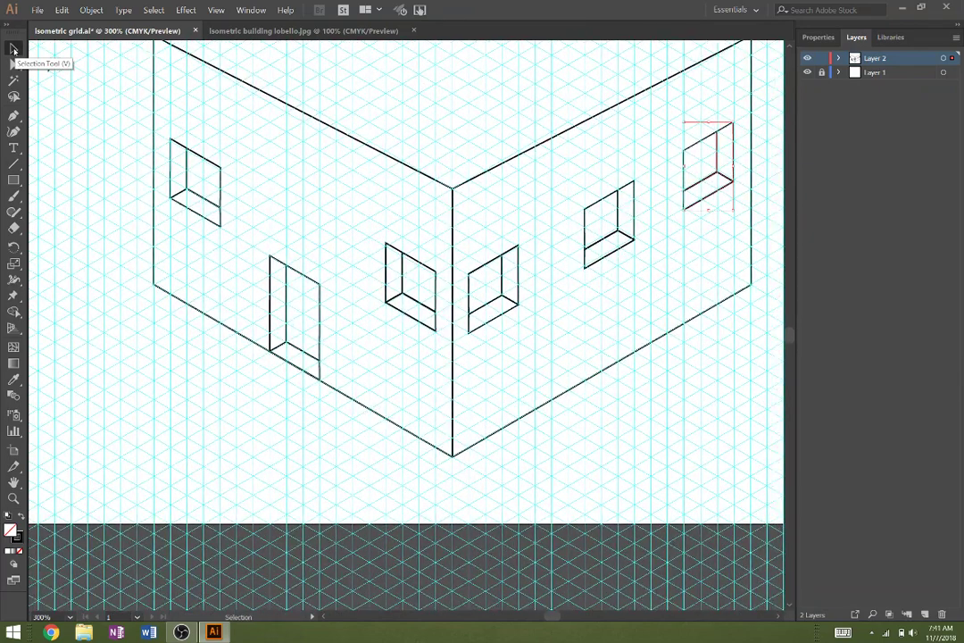
- Select the left wall and fill it with the dark red swatch (BE1E2D)
{"action": "left_click", "coordinate": [14, 49]}
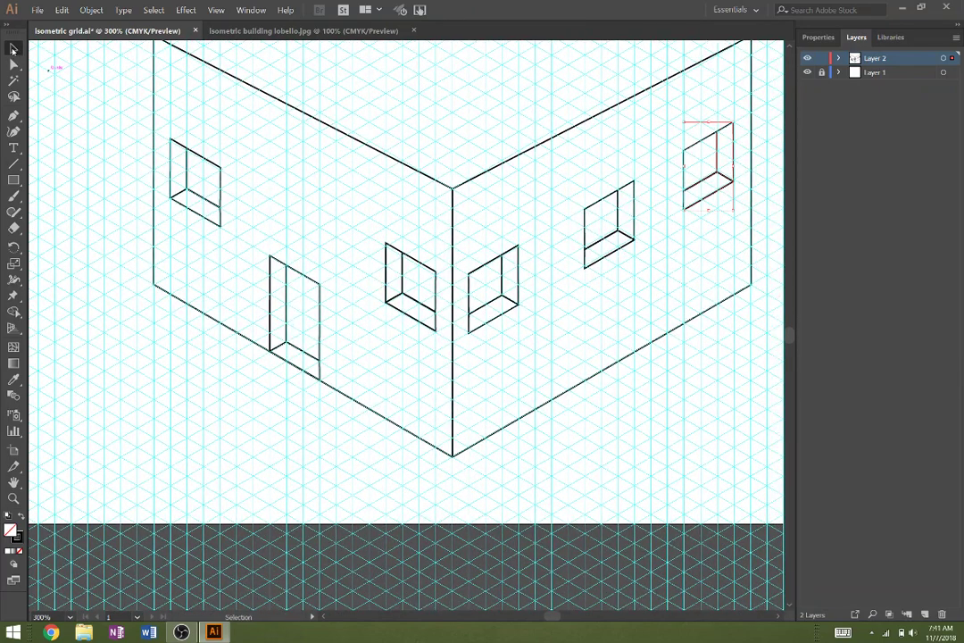
{"action": "left_click", "coordinate": [415, 170]}
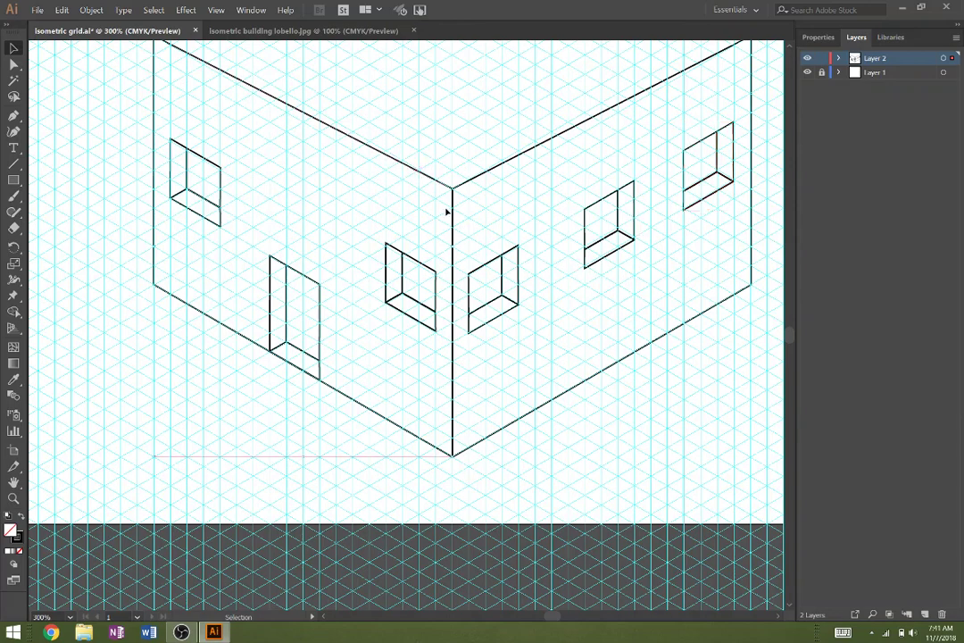
{"action": "left_click", "coordinate": [816, 40]}
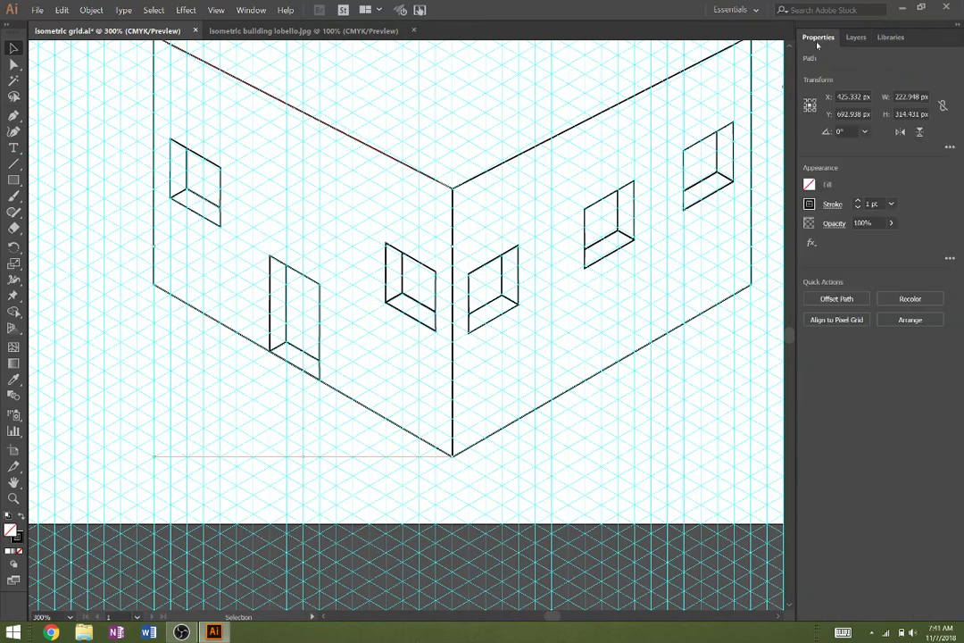
{"action": "left_click", "coordinate": [810, 184]}
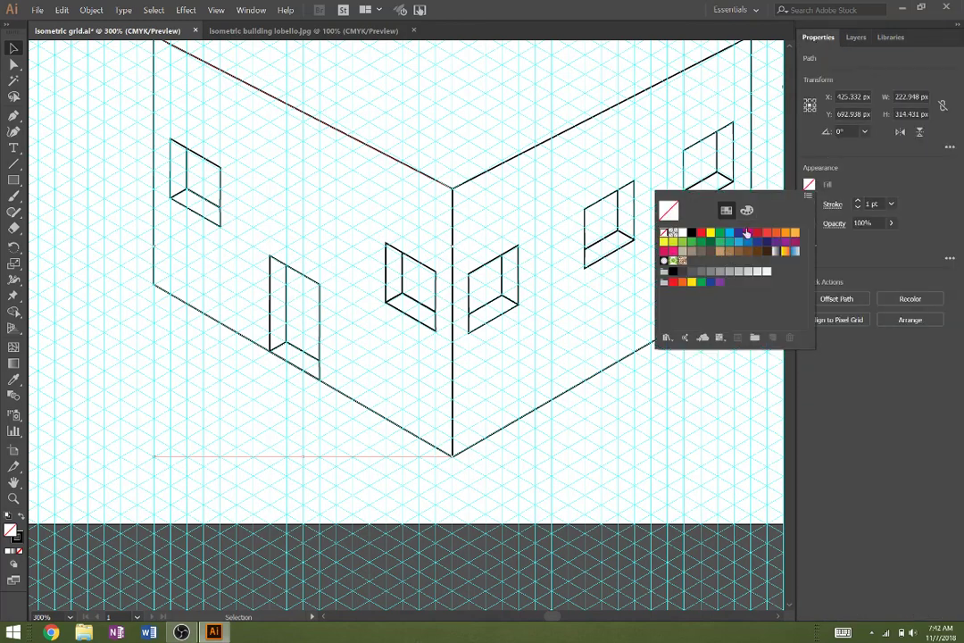
{"action": "left_click", "coordinate": [757, 233]}
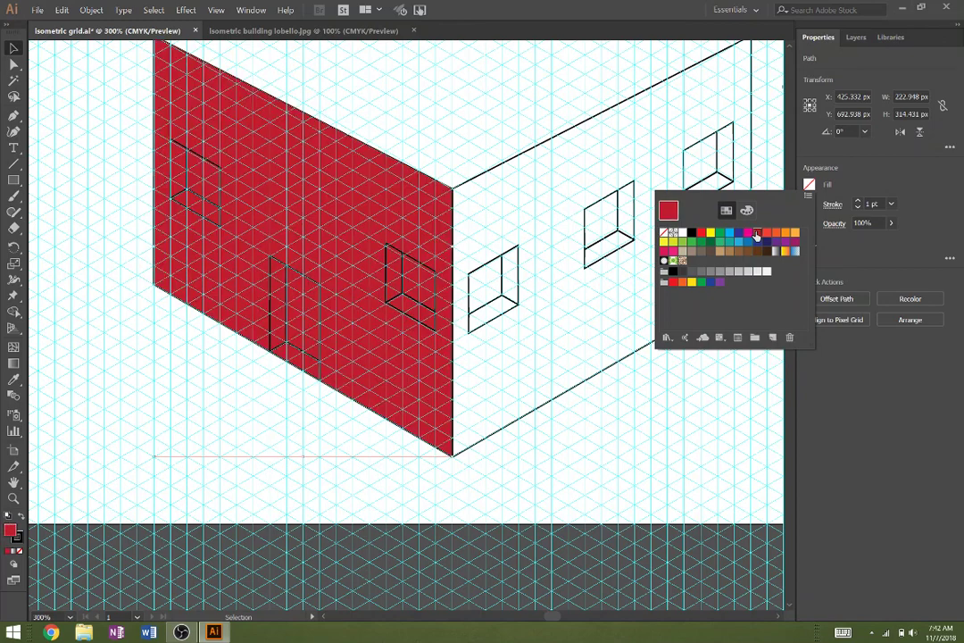
- Switch the fill colour mixer to HSB and set the left wall's saturation to 53% and brightness to 80%
{"action": "left_click", "coordinate": [749, 211]}
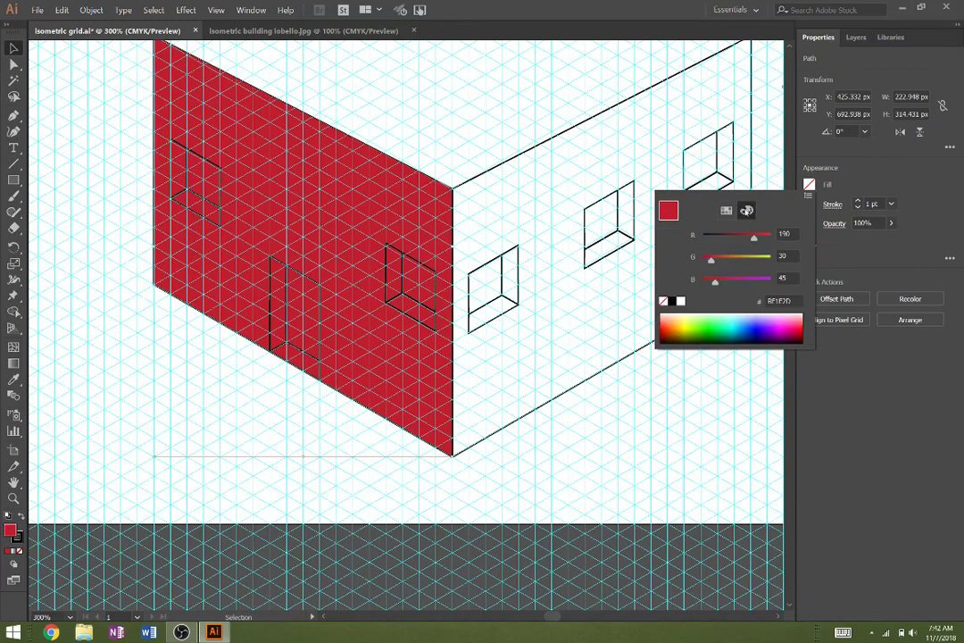
{"action": "left_click", "coordinate": [808, 194]}
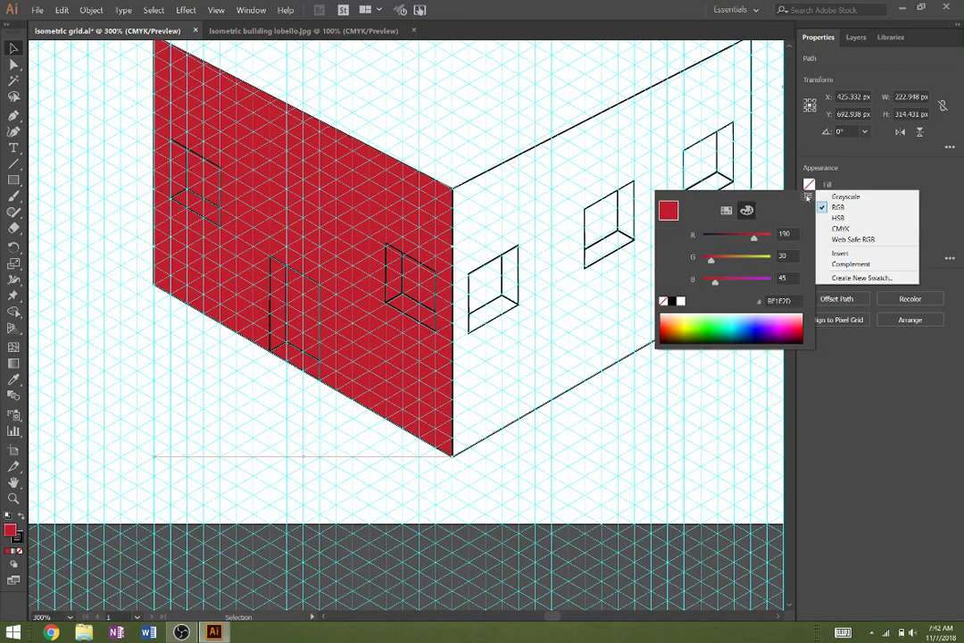
{"action": "left_click", "coordinate": [824, 217]}
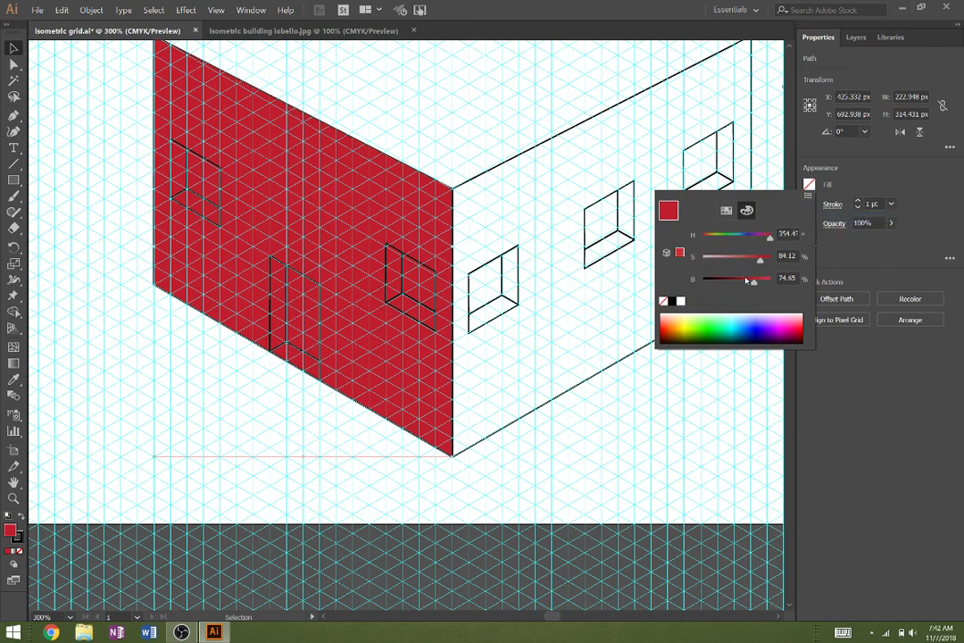
{"action": "mouse_move", "coordinate": [760, 264]}
{"action": "left_mouse_down"}
{"action": "mouse_move", "coordinate": [735, 264]}
{"action": "mouse_move", "coordinate": [759, 281]}
{"action": "left_mouse_up"}
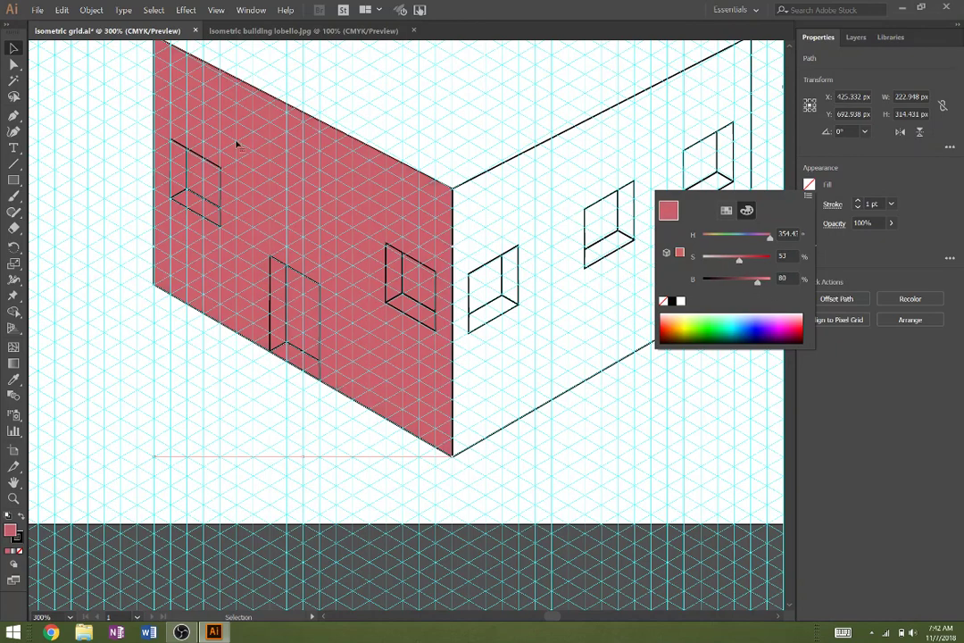
{"action": "left_click", "coordinate": [476, 183]}
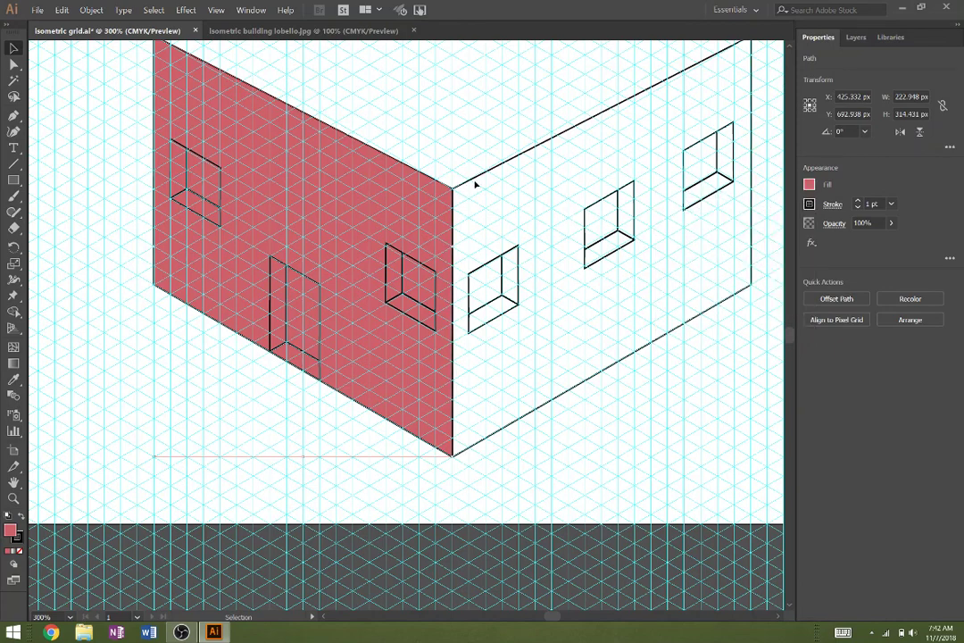
- Copy the left wall's fill onto the right wall with the Eyedropper, and darken it to 66% brightness
{"action": "left_click", "coordinate": [517, 192]}
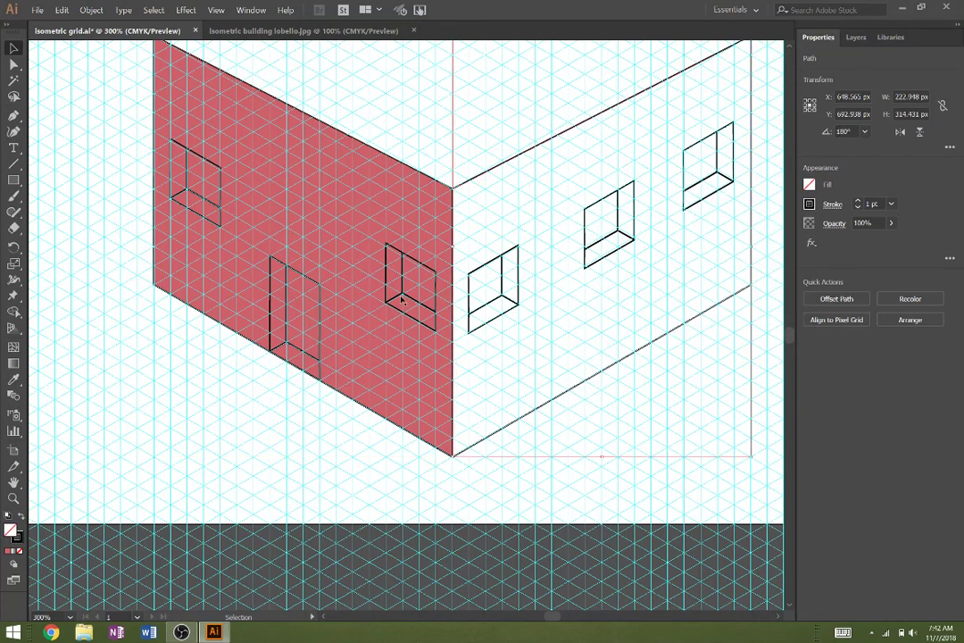
{"action": "key", "text": "i"}
{"action": "left_click", "coordinate": [366, 232]}
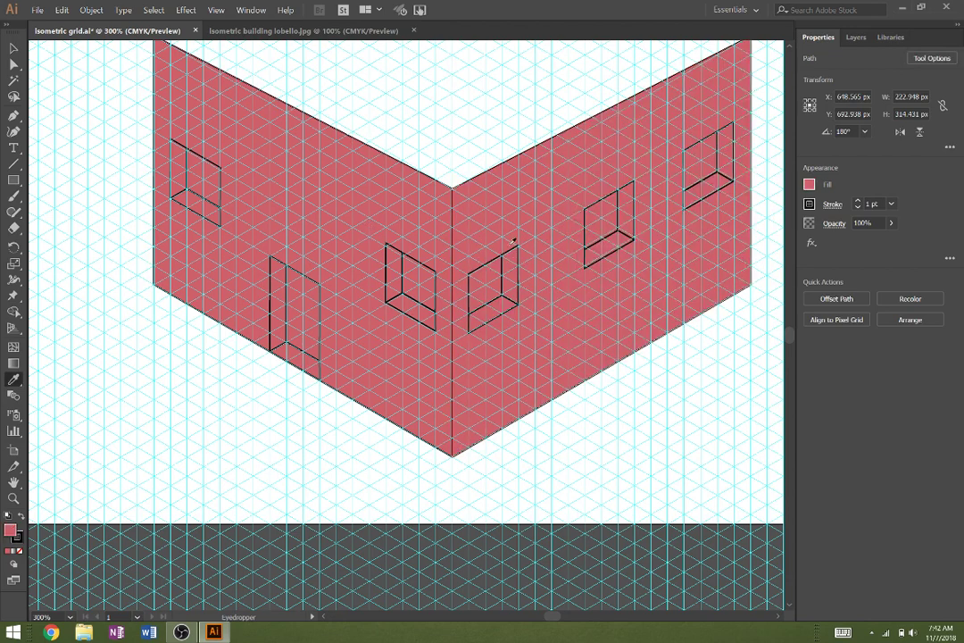
{"action": "left_click", "coordinate": [809, 186]}
{"action": "left_click_drag", "start_coordinate": [753, 283], "coordinate": [748, 282]}
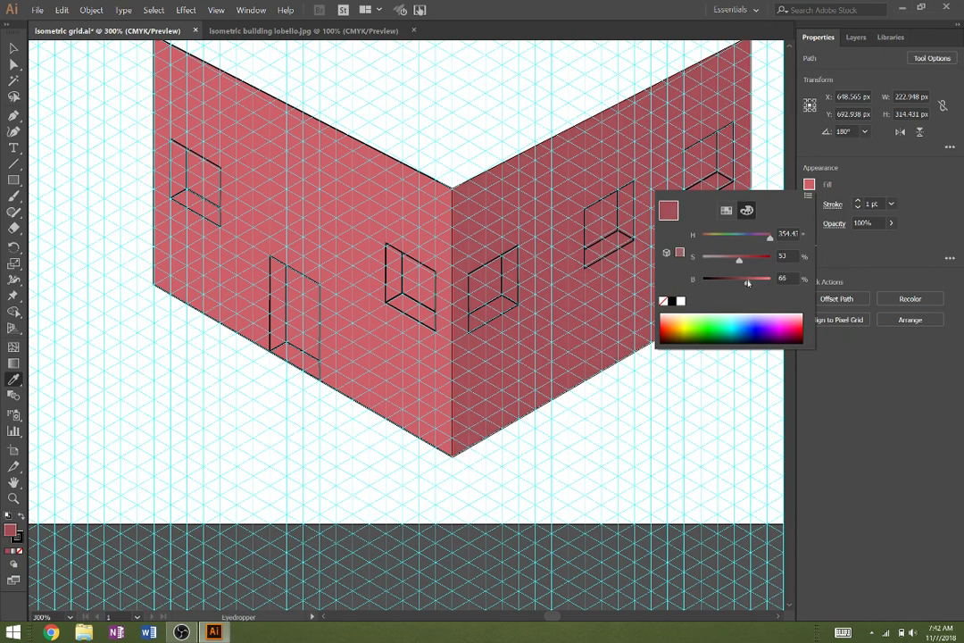
{"action": "left_click", "coordinate": [841, 177]}
- Hide Layer 1 so the isometric grid is out of view
{"action": "left_click", "coordinate": [855, 36]}
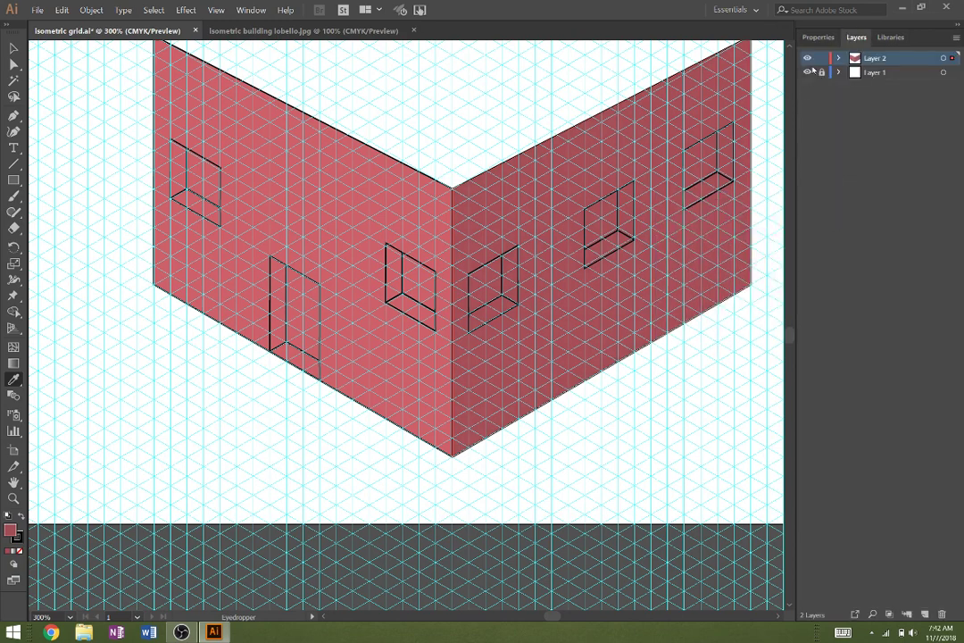
{"action": "left_click", "coordinate": [809, 73]}
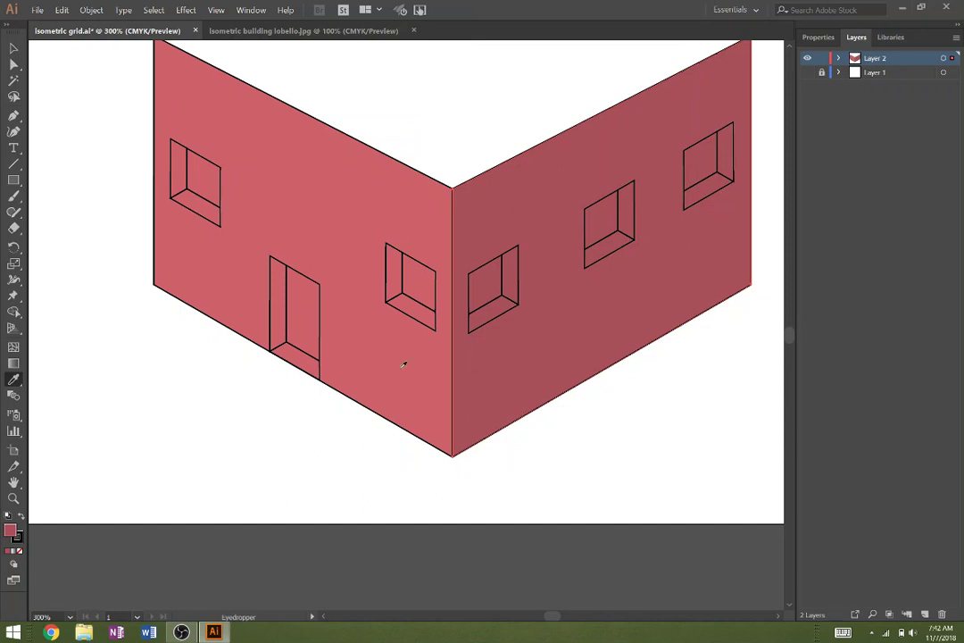
- Directly select the inner side face of the left wall's outer window and fill it with the right wall's darker shade
{"action": "left_click", "coordinate": [14, 48]}
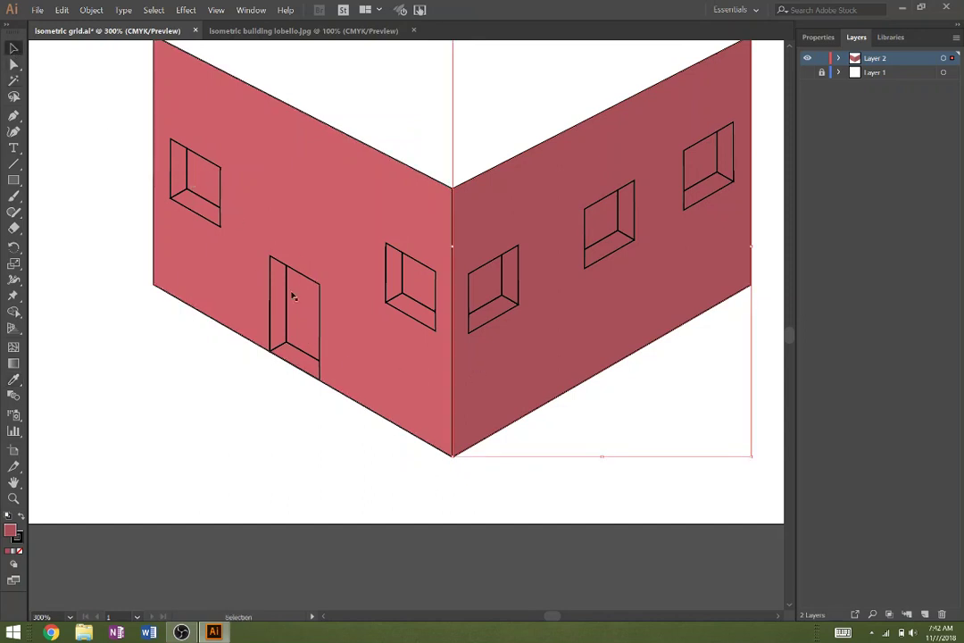
{"action": "left_click", "coordinate": [172, 185]}
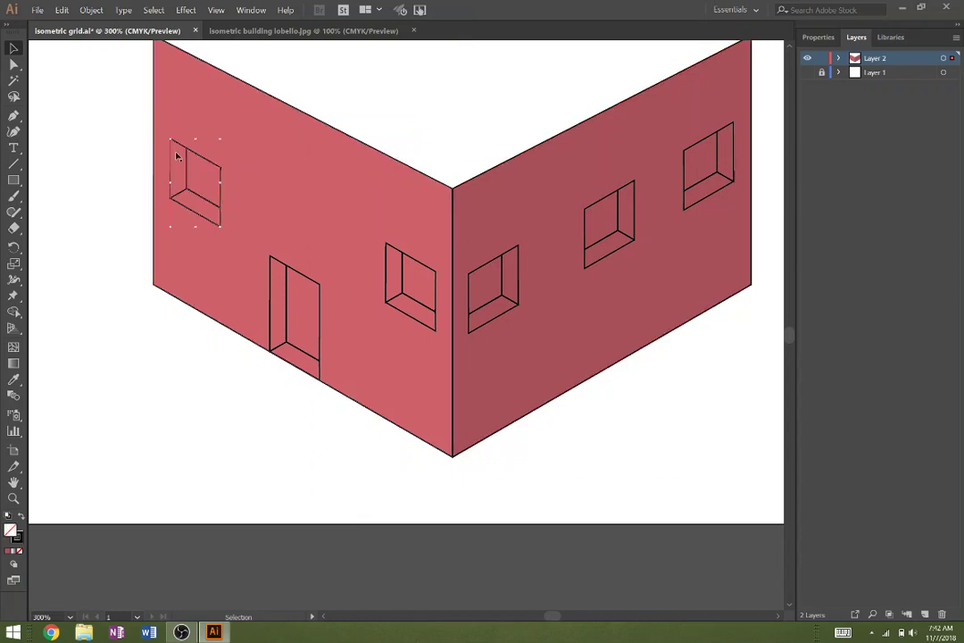
{"action": "key", "text": "a"}
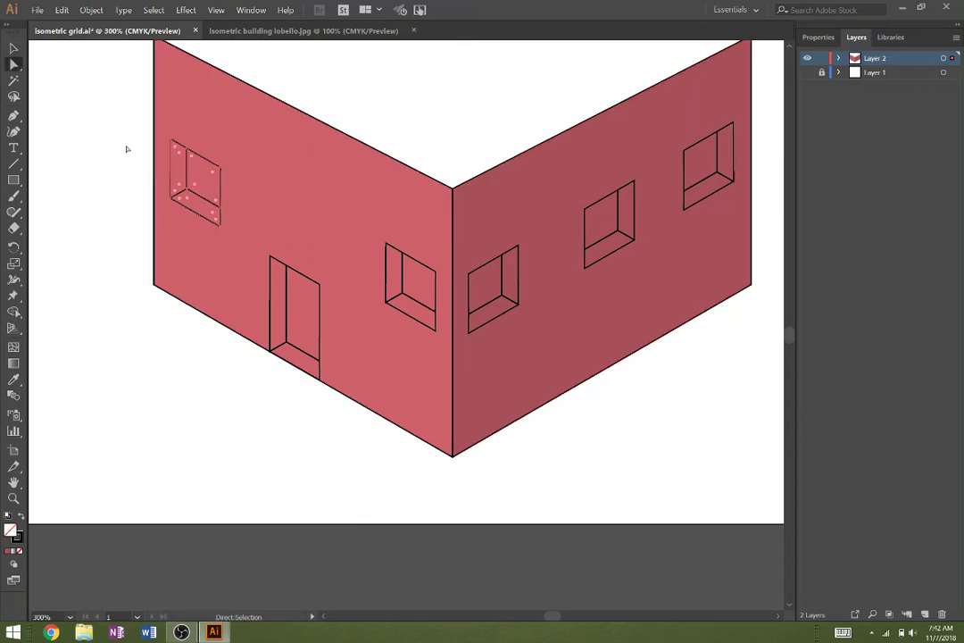
{"action": "left_click", "coordinate": [171, 173]}
{"action": "left_click", "coordinate": [186, 196]}
{"action": "key", "text": "i"}
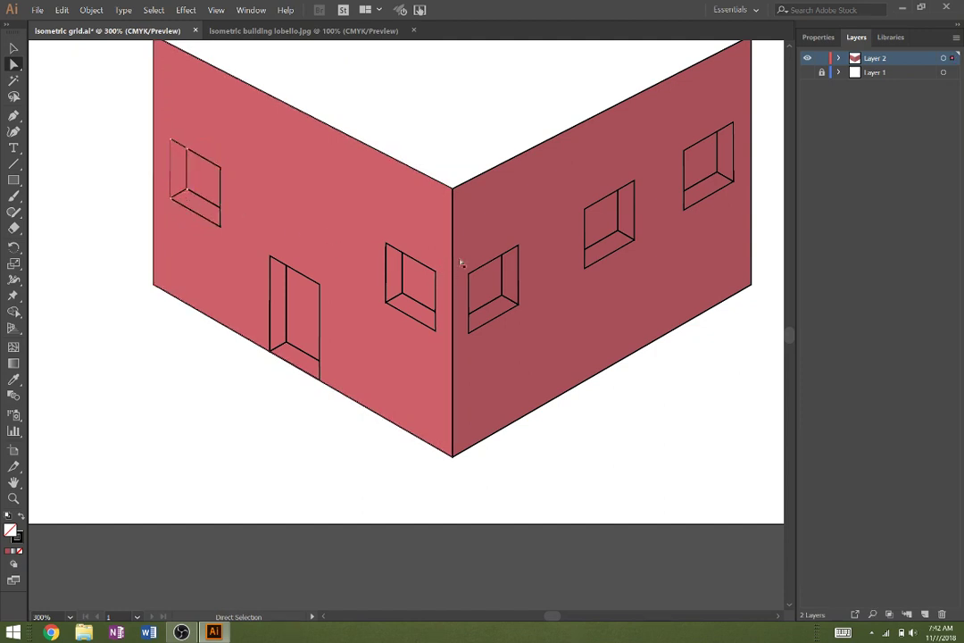
{"action": "left_click", "coordinate": [393, 221]}
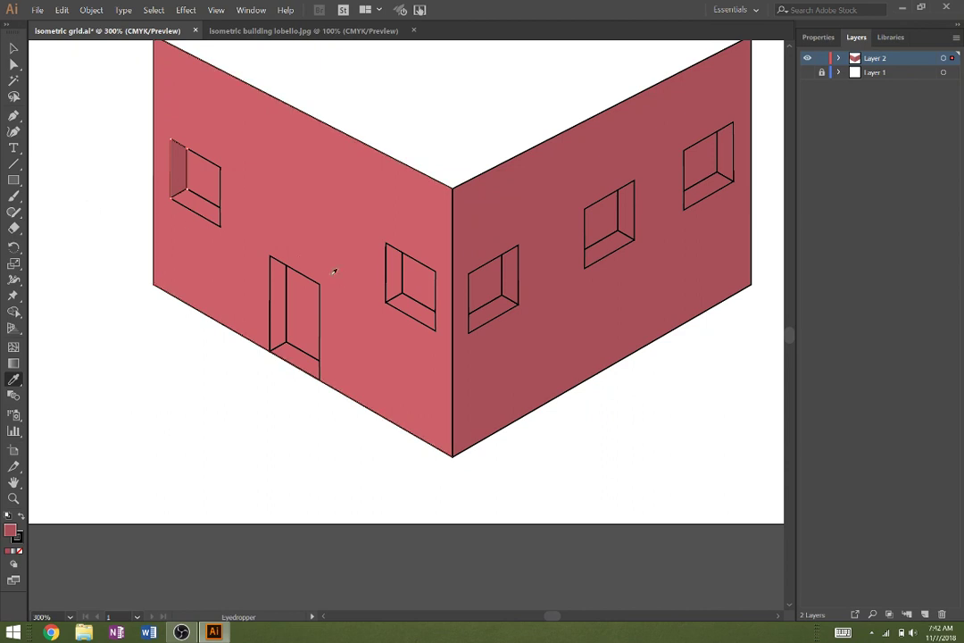
- Fill only the inner side face of the left wall's window nearest the front edge with the right wall's shade
{"action": "key", "text": "v"}
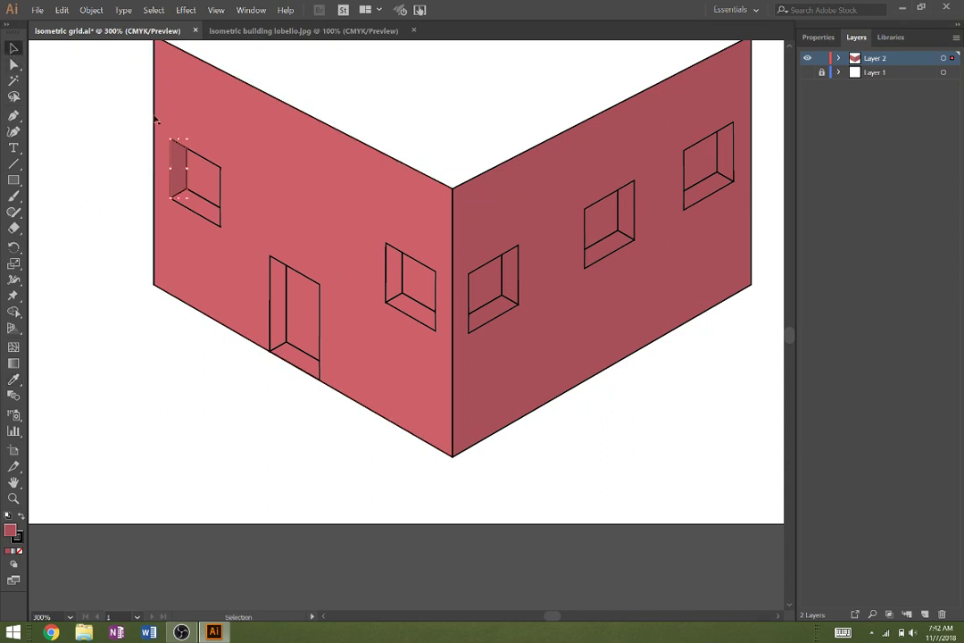
{"action": "left_click", "coordinate": [390, 286]}
{"action": "key", "text": "i"}
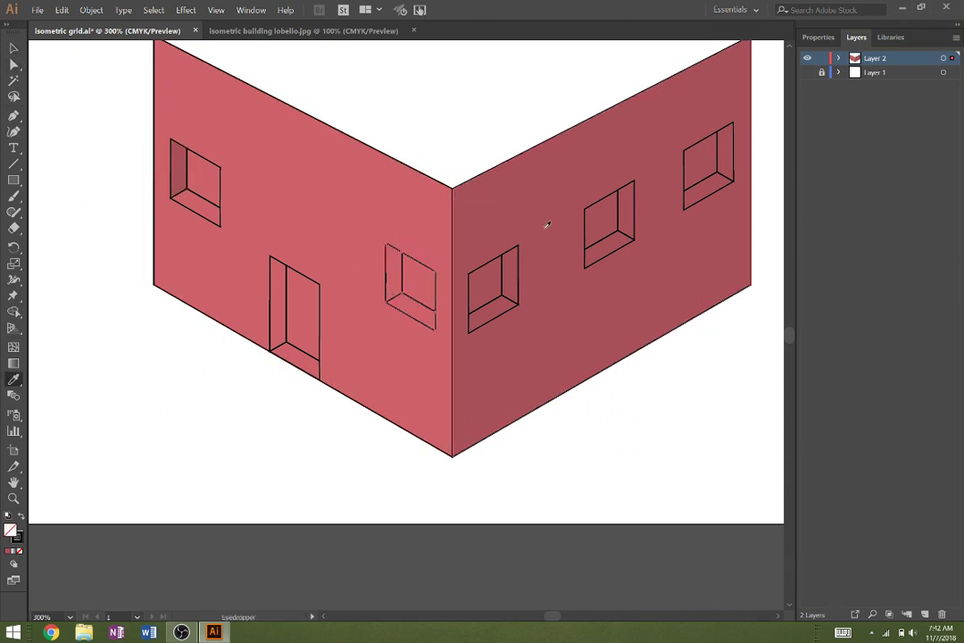
{"action": "key", "text": "a"}
{"action": "left_click", "coordinate": [382, 290]}
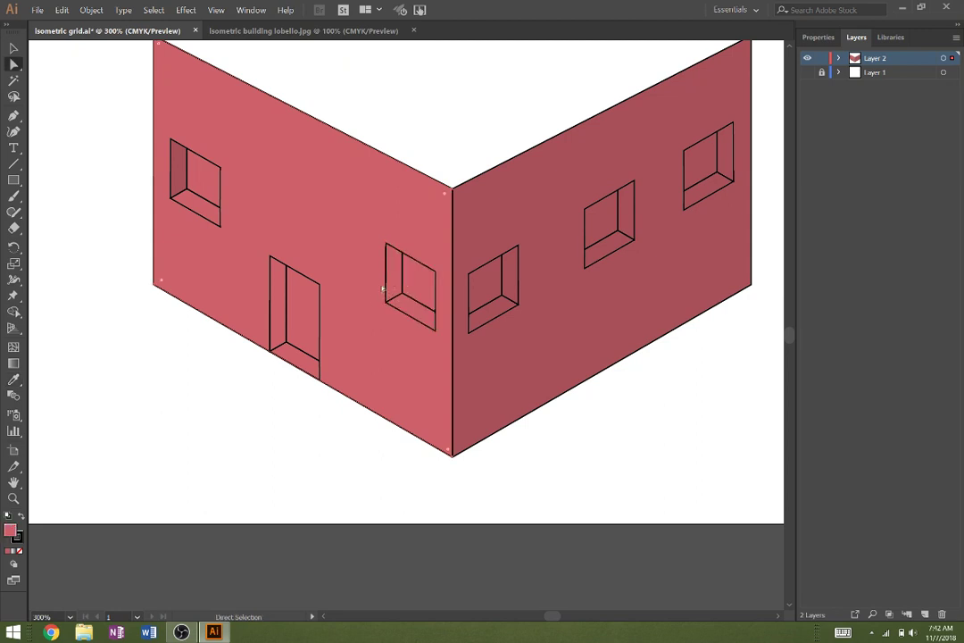
{"action": "left_click", "coordinate": [386, 287]}
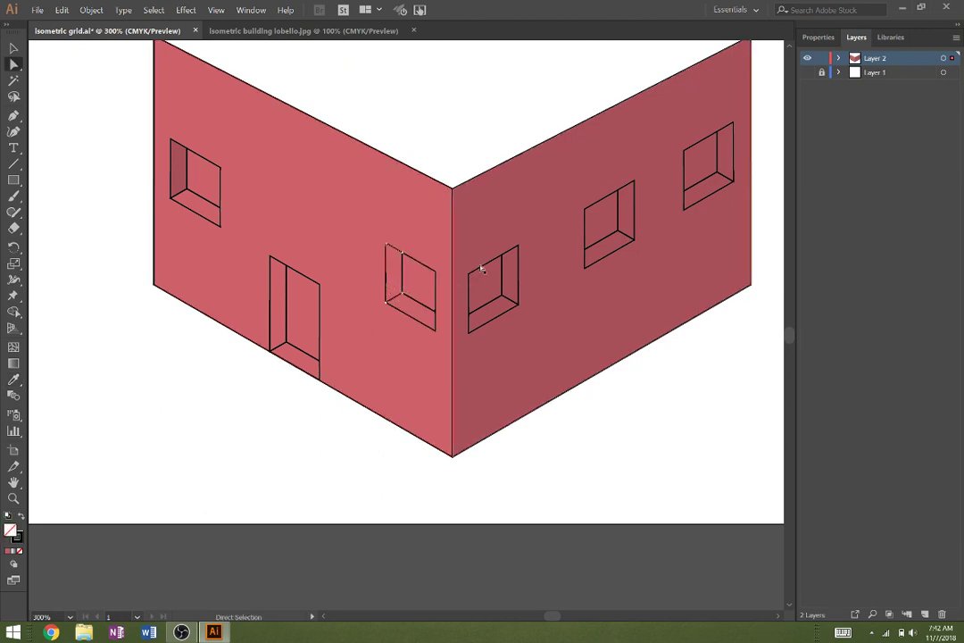
{"action": "key", "text": "i"}
{"action": "left_click", "coordinate": [420, 192]}
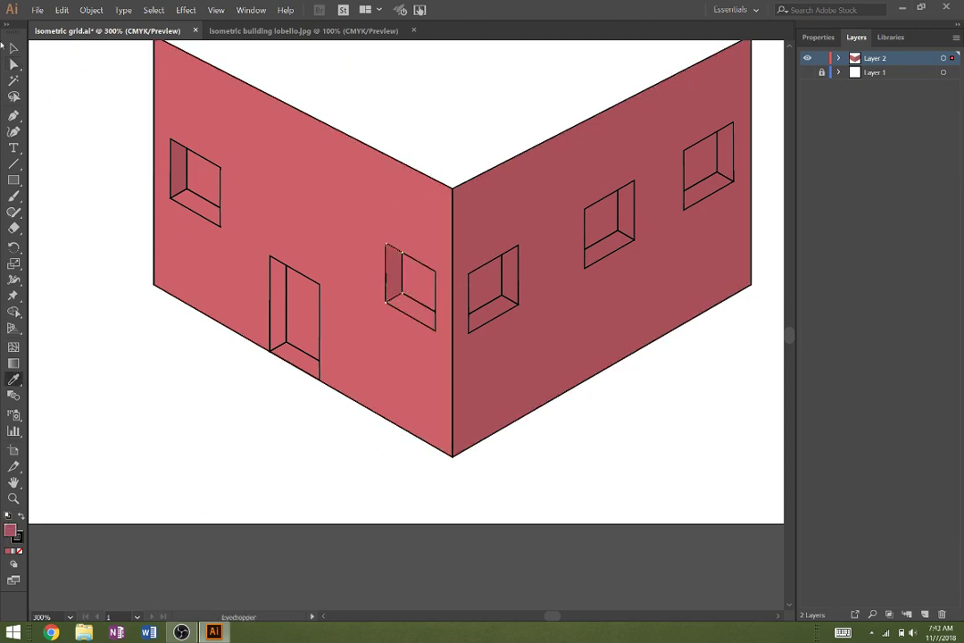
- Directly select the doorway's inner side face and apply the same darker wall shade with the Eyedropper
{"action": "left_click", "coordinate": [14, 64]}
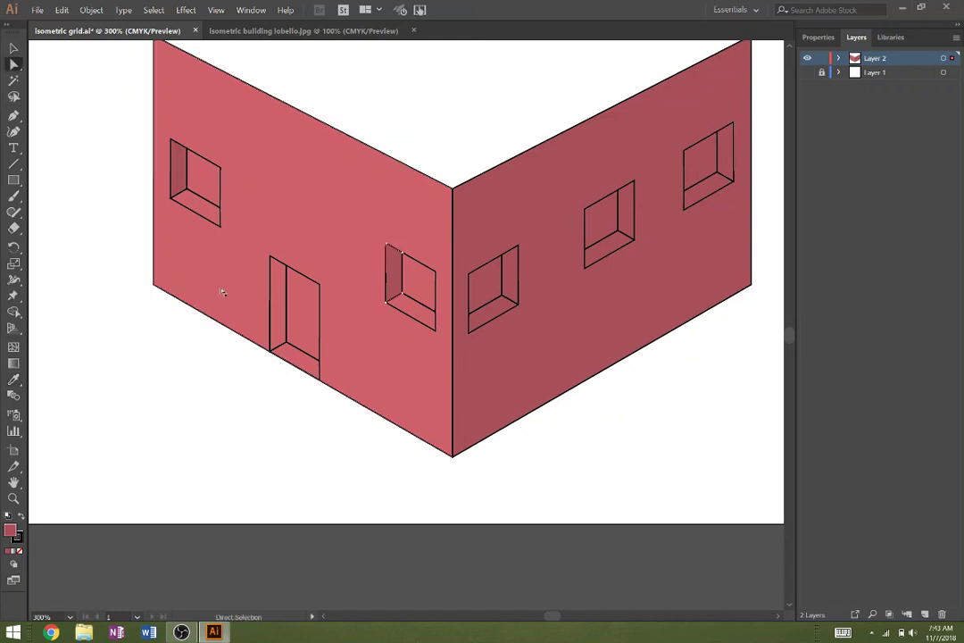
{"action": "left_click", "coordinate": [272, 306]}
{"action": "key", "text": "i"}
{"action": "left_click", "coordinate": [233, 317]}
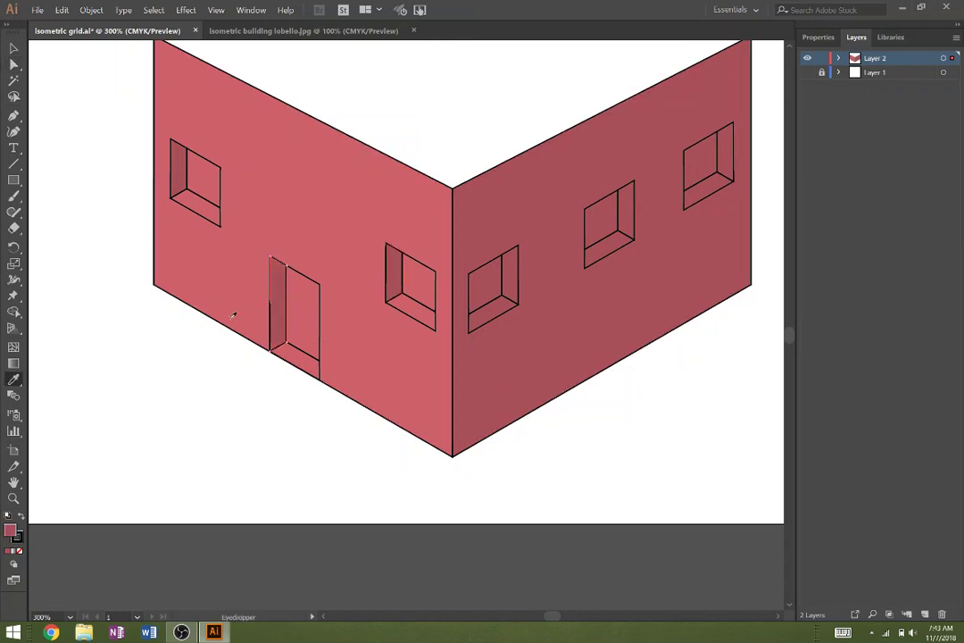
- Select only the sill face of the left wall's outer window and sample that window's shaded side face onto it
{"action": "key", "text": "v"}
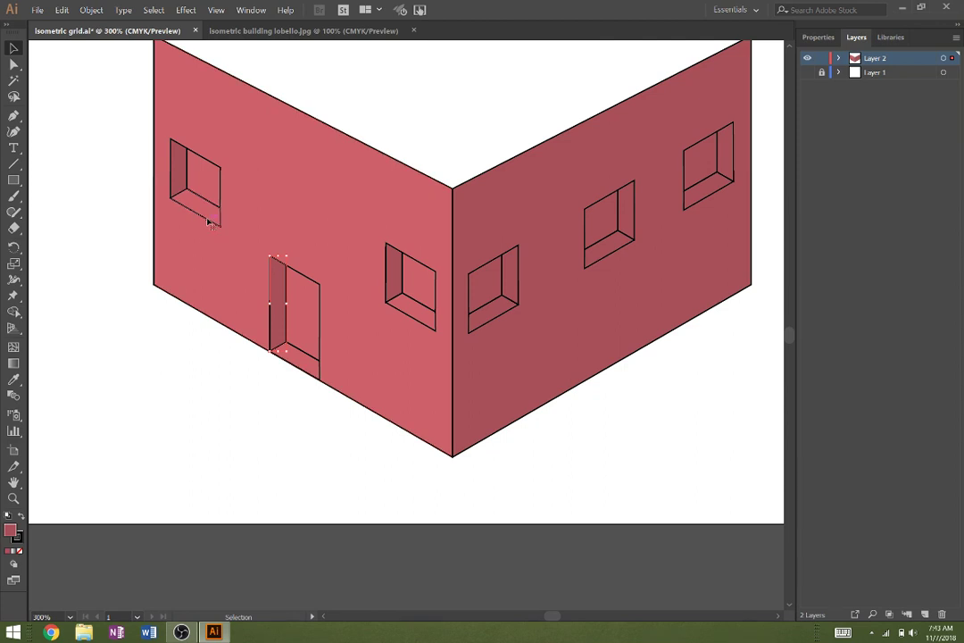
{"action": "left_click", "coordinate": [209, 223]}
{"action": "key", "text": "a"}
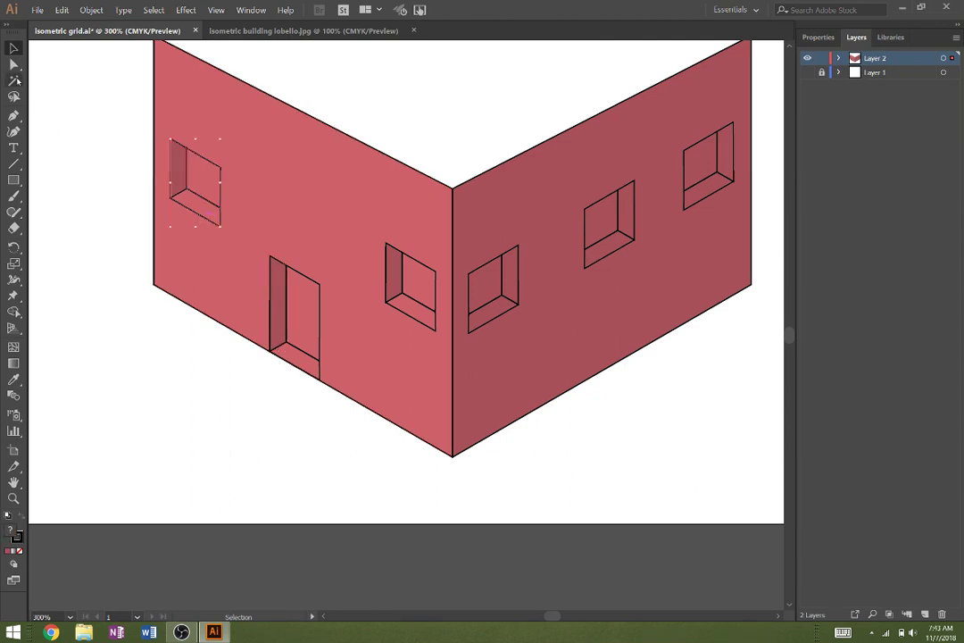
{"action": "left_click", "coordinate": [198, 217]}
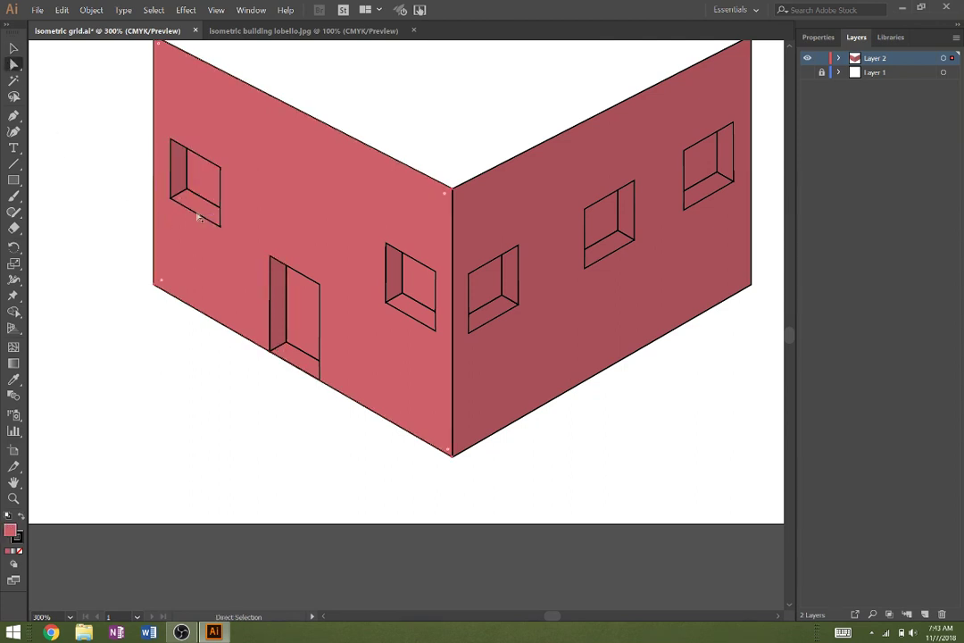
{"action": "left_click", "coordinate": [197, 216]}
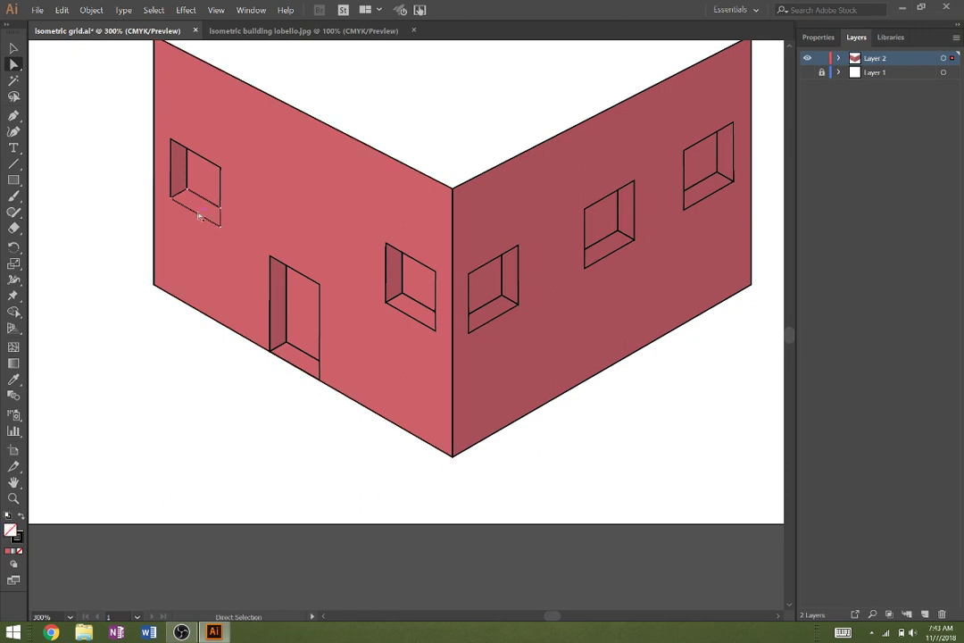
{"action": "key", "text": "i"}
{"action": "left_click", "coordinate": [177, 166]}
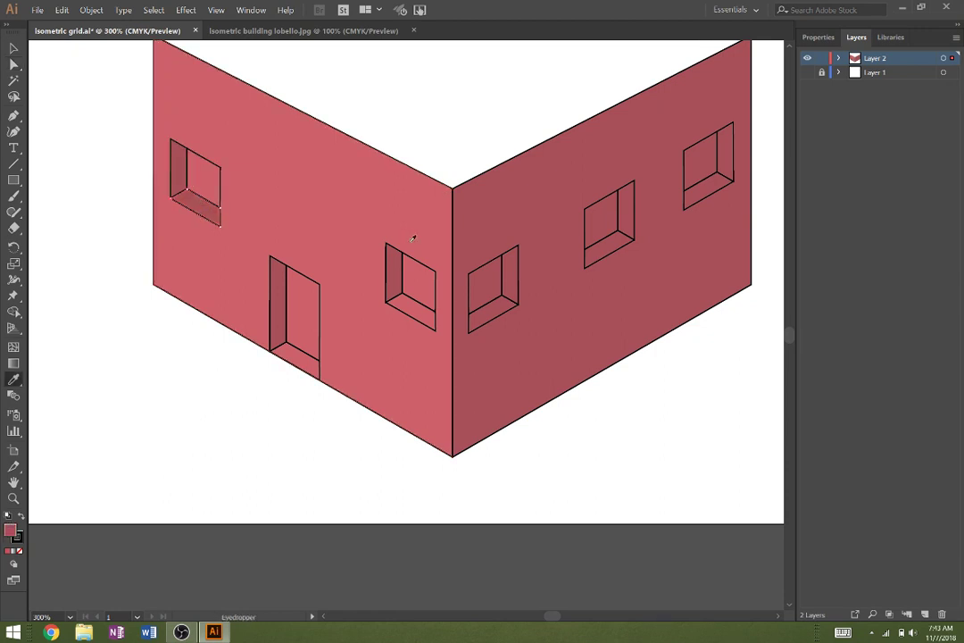
- Set the brightness of the selected window sill's fill to 69%
{"action": "left_click", "coordinate": [818, 38]}
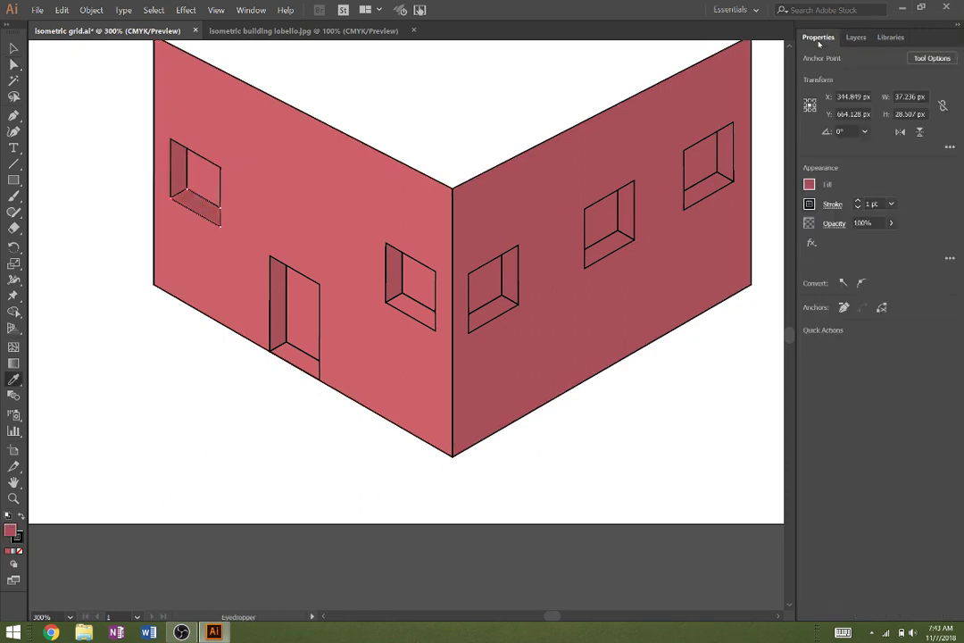
{"action": "left_click", "coordinate": [811, 185]}
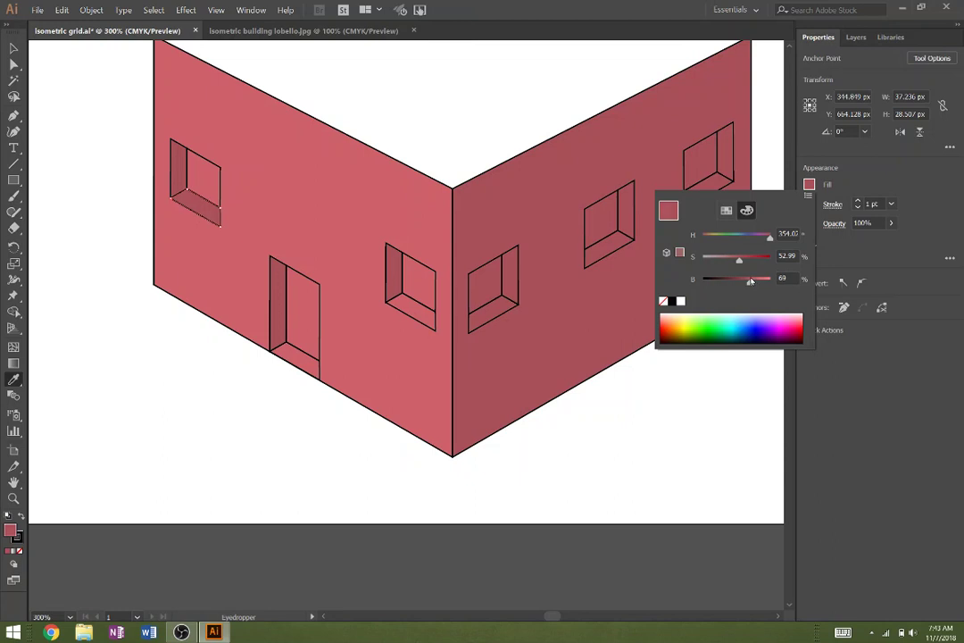
{"action": "left_click", "coordinate": [196, 396]}
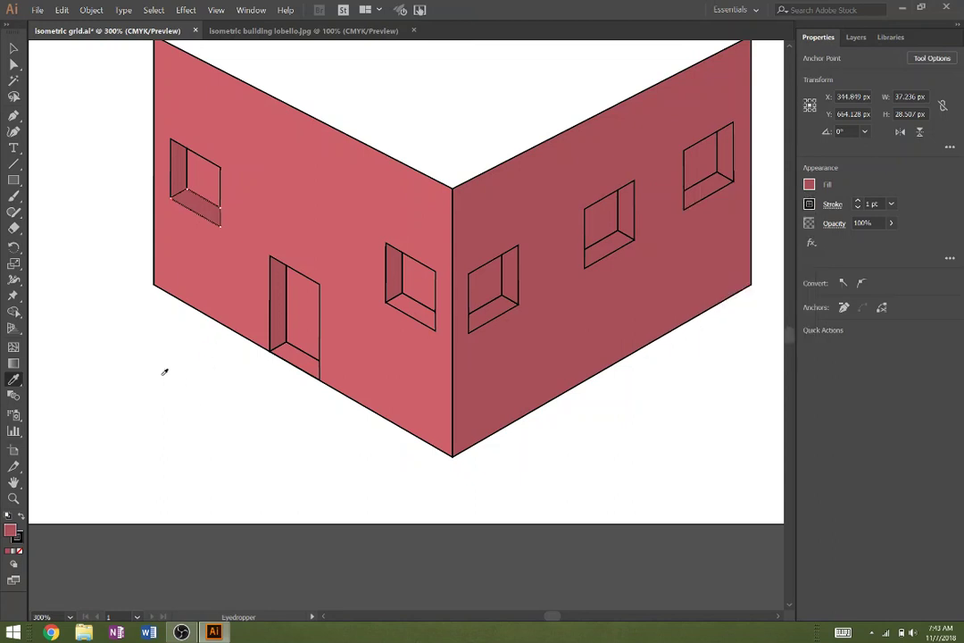
- Remove the stroke from the left wall and its outer window
{"action": "left_click", "coordinate": [13, 48]}
{"action": "left_click", "coordinate": [98, 198]}
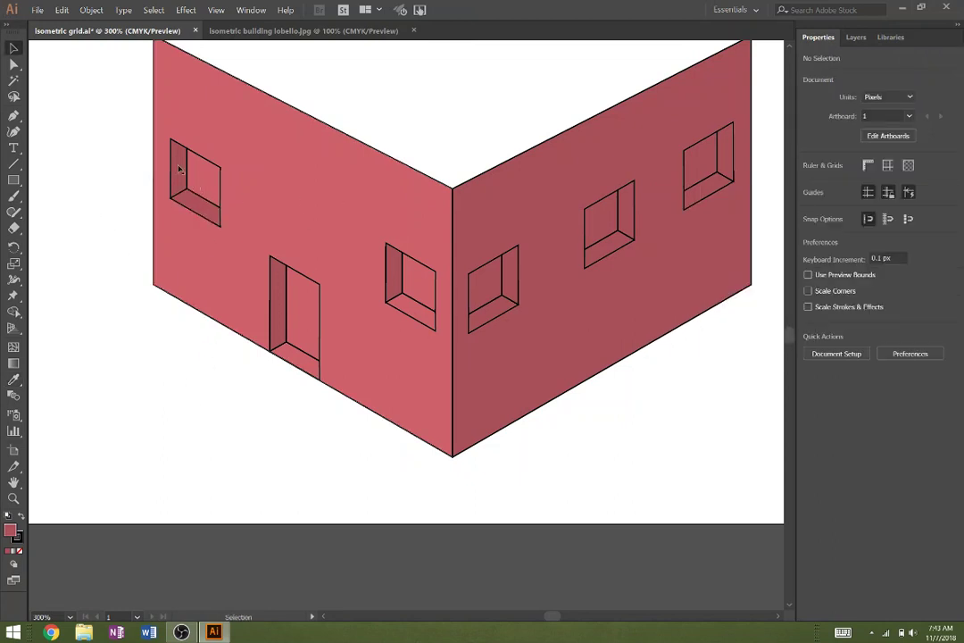
{"action": "left_click_drag", "start_coordinate": [136, 110], "coordinate": [259, 250]}
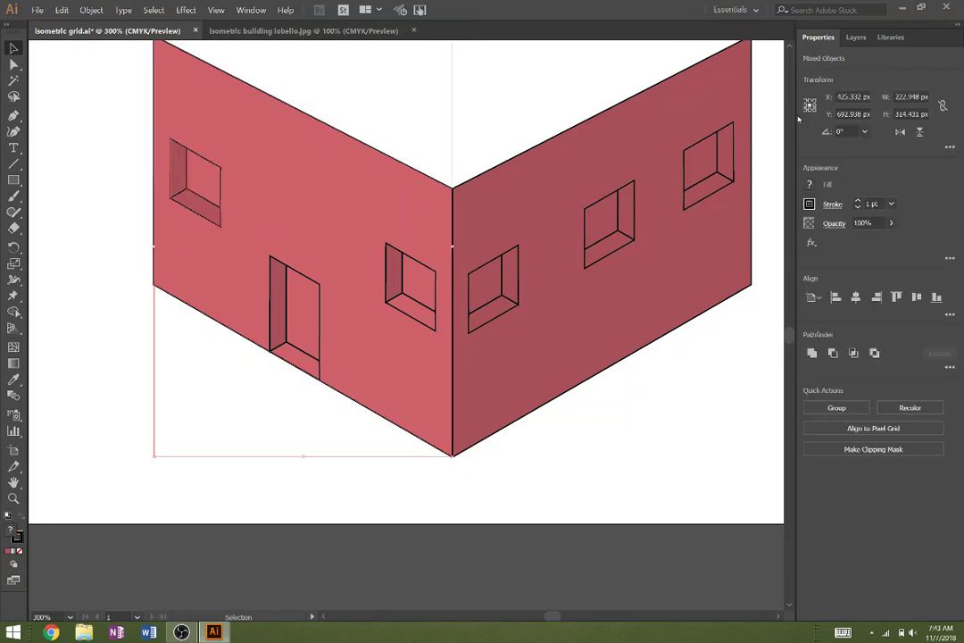
{"action": "left_click", "coordinate": [810, 205]}
{"action": "left_click", "coordinate": [667, 251]}
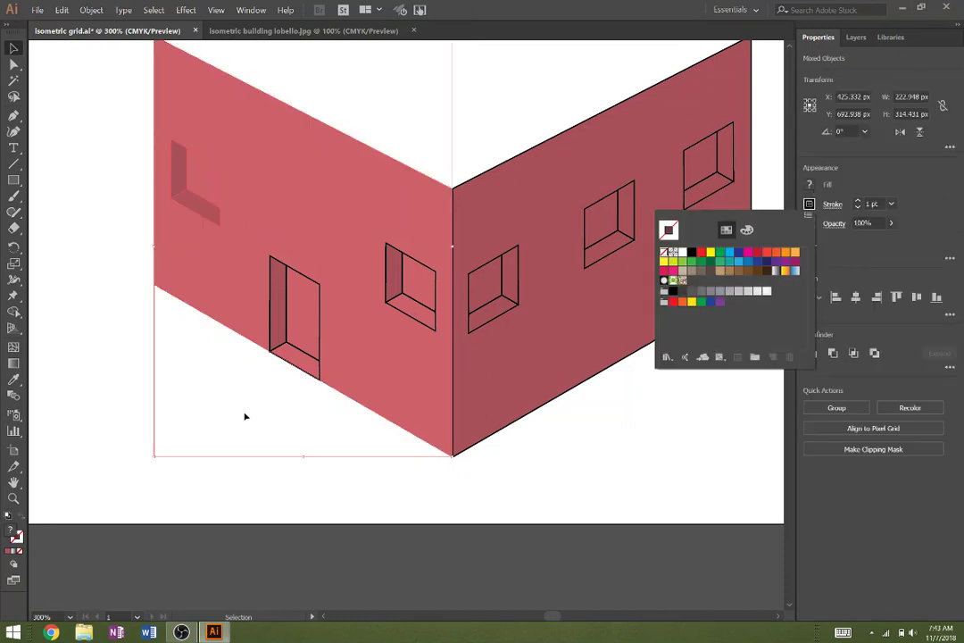
{"action": "left_click", "coordinate": [87, 386]}
{"action": "left_click", "coordinate": [90, 386]}
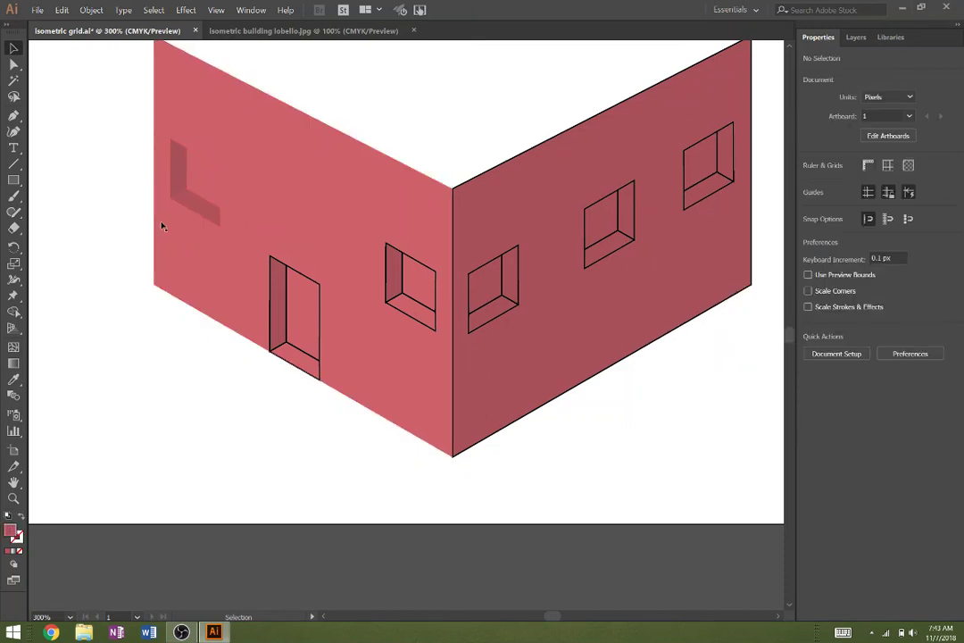
- Directly select only the sill face of the left wall's outer window and lighten its fill slightly
{"action": "left_click", "coordinate": [14, 48]}
{"action": "left_click", "coordinate": [197, 204]}
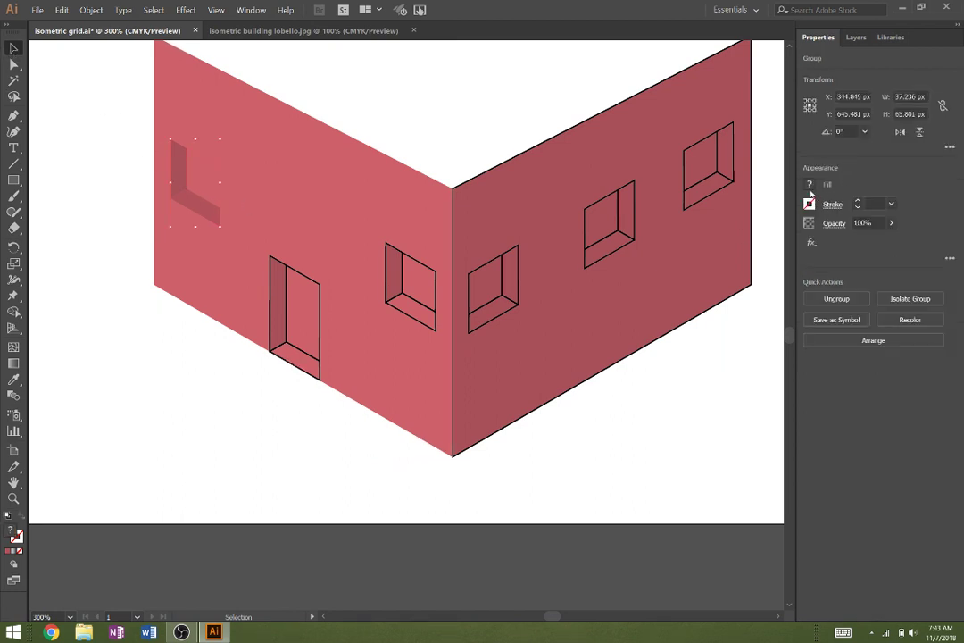
{"action": "key", "text": "a"}
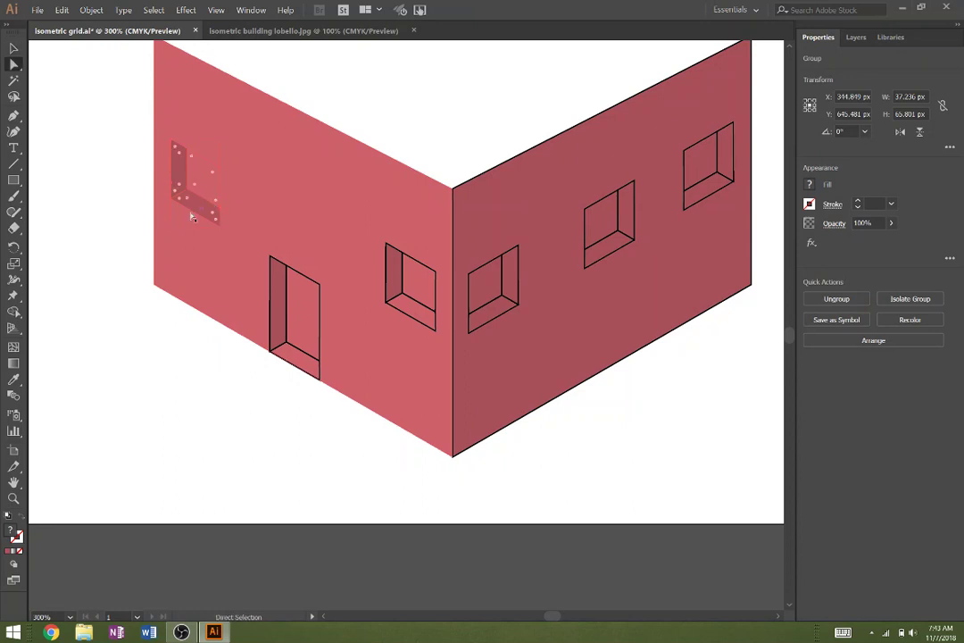
{"action": "left_click", "coordinate": [199, 209]}
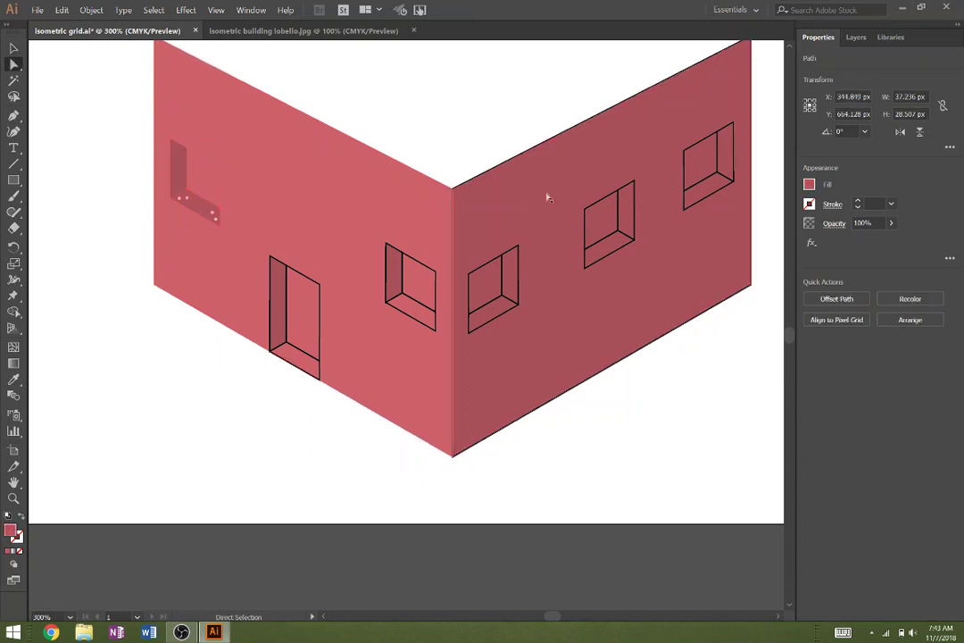
{"action": "left_click", "coordinate": [810, 185]}
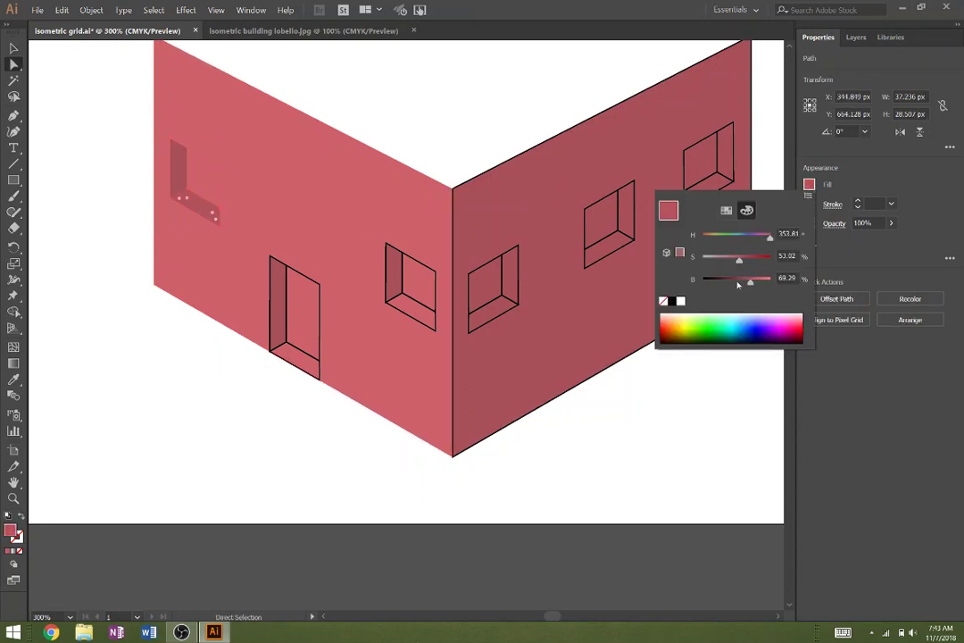
{"action": "left_click", "coordinate": [224, 450]}
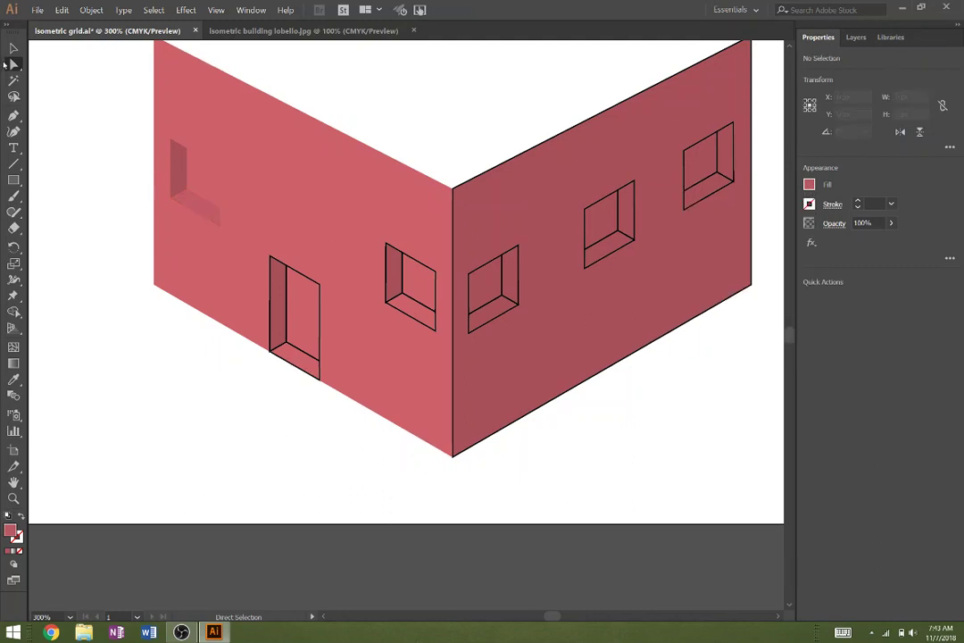
- Apply a black stroke to the left wall and its outer window again
{"action": "left_click", "coordinate": [199, 180]}
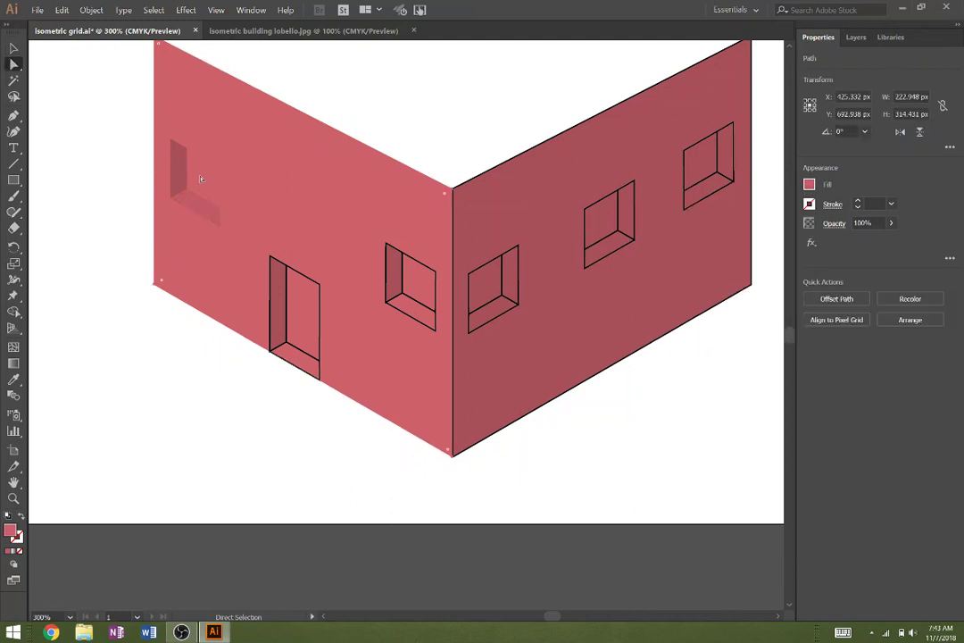
{"action": "left_click", "coordinate": [854, 38]}
{"action": "left_click", "coordinate": [13, 47]}
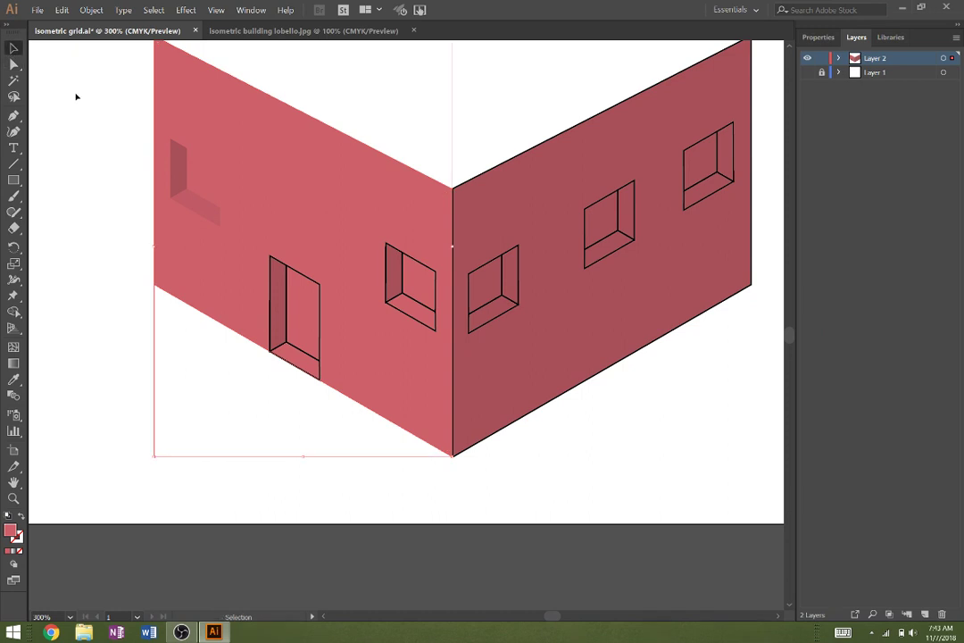
{"action": "left_click", "coordinate": [816, 37]}
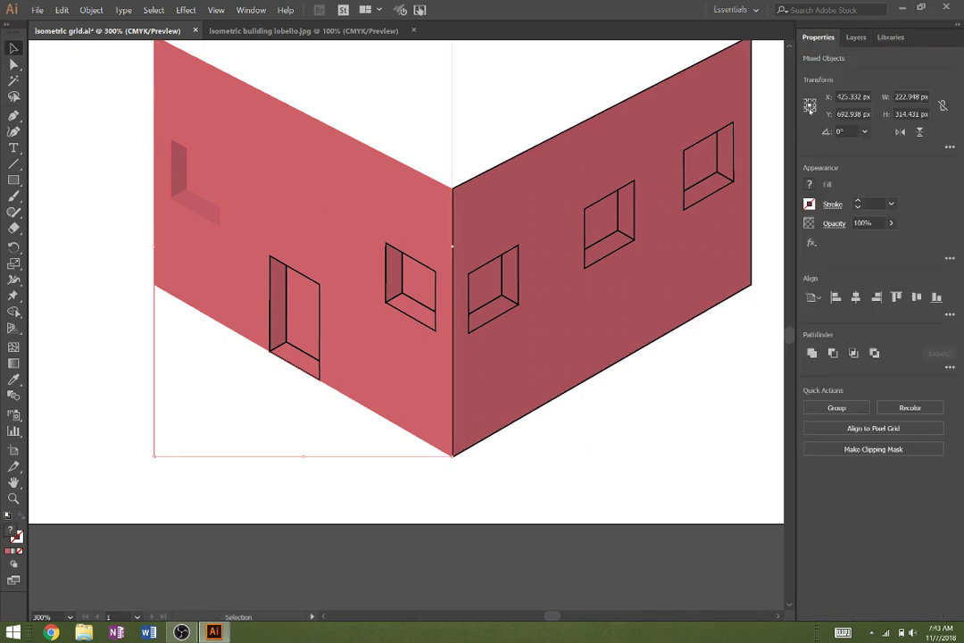
{"action": "left_click", "coordinate": [810, 185]}
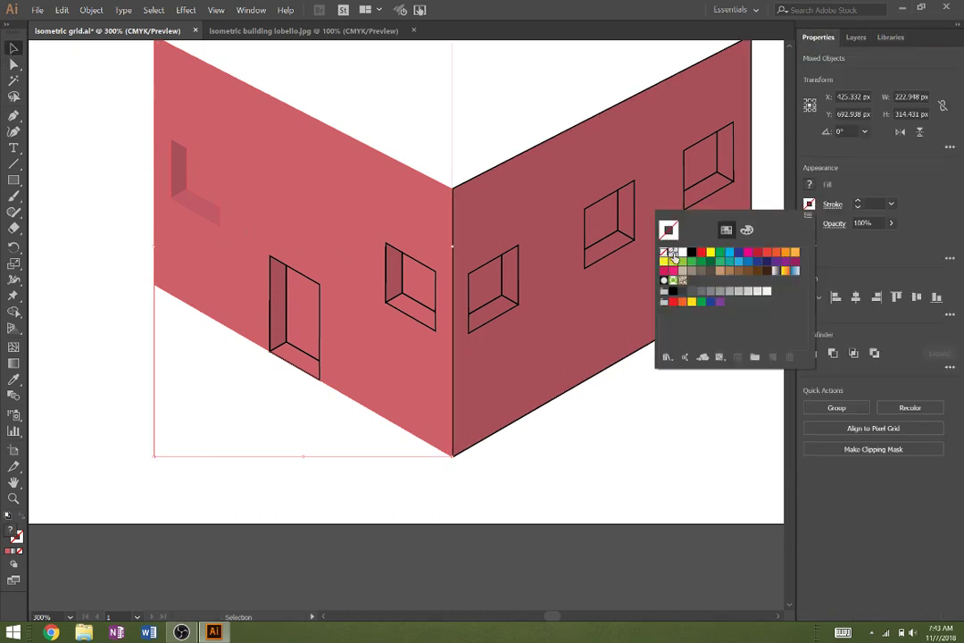
{"action": "left_click", "coordinate": [692, 253]}
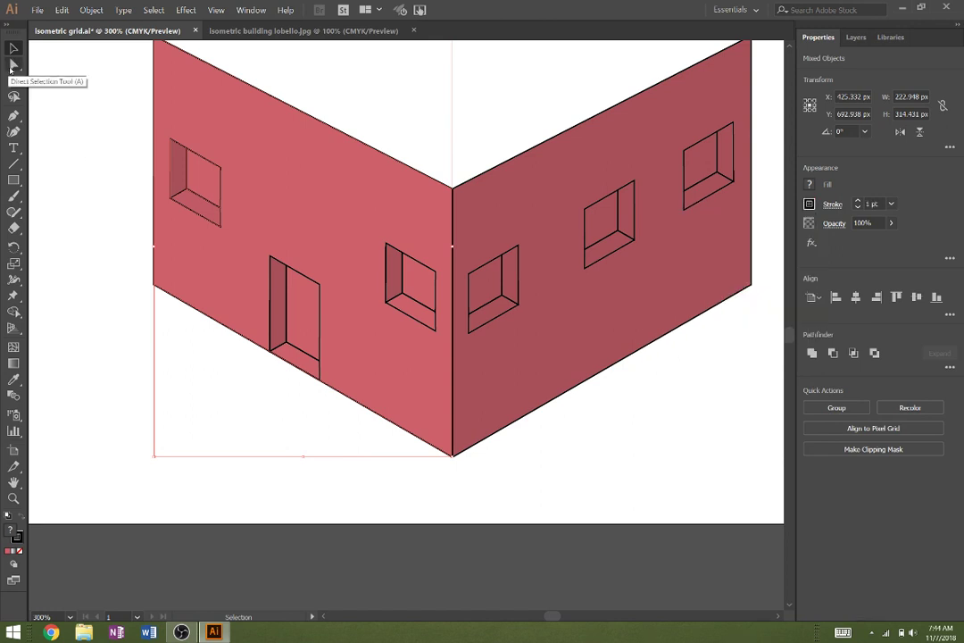
- Directly select the glass pane of the left wall's outer window and fill it with light blue
{"action": "left_click", "coordinate": [13, 63]}
{"action": "left_click", "coordinate": [114, 182]}
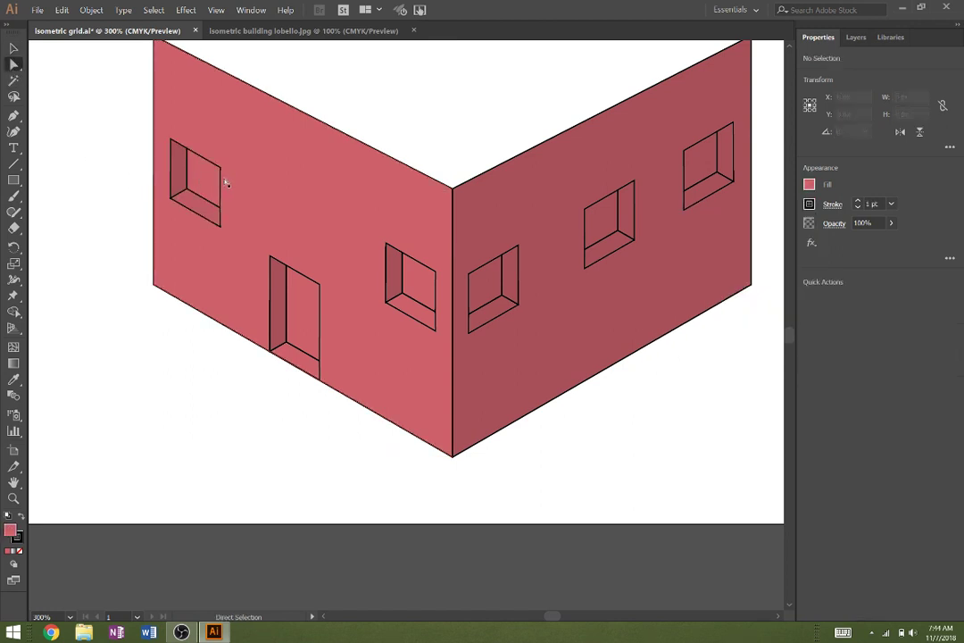
{"action": "left_click", "coordinate": [221, 183]}
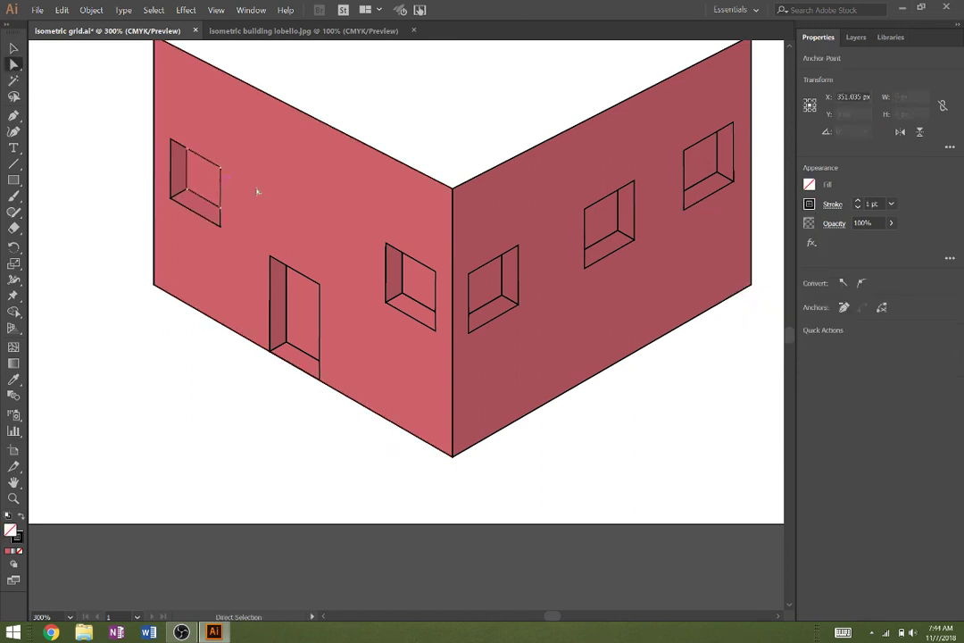
{"action": "left_click", "coordinate": [810, 186]}
{"action": "left_click", "coordinate": [732, 315]}
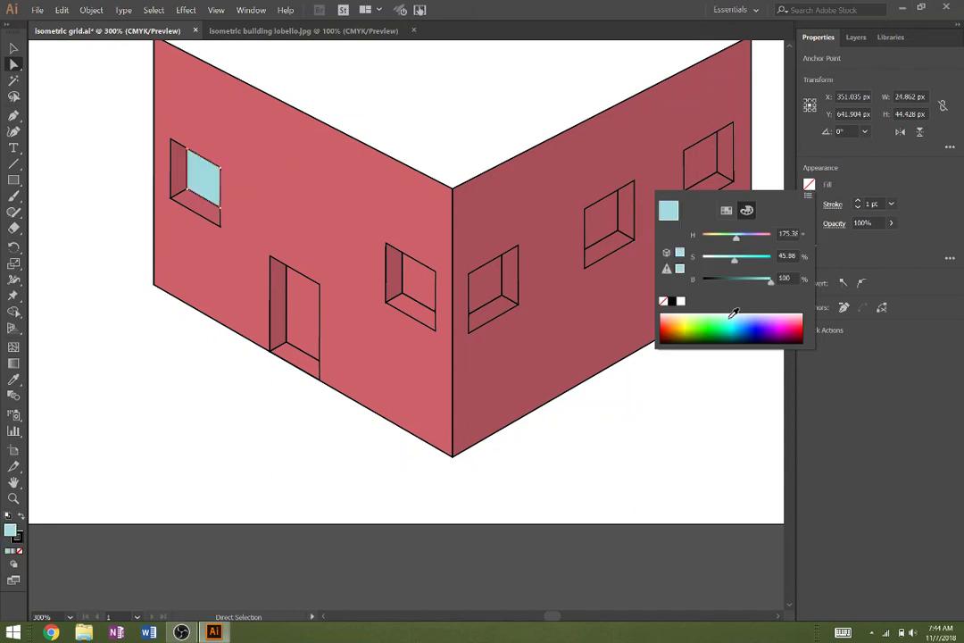
{"action": "left_click", "coordinate": [13, 49]}
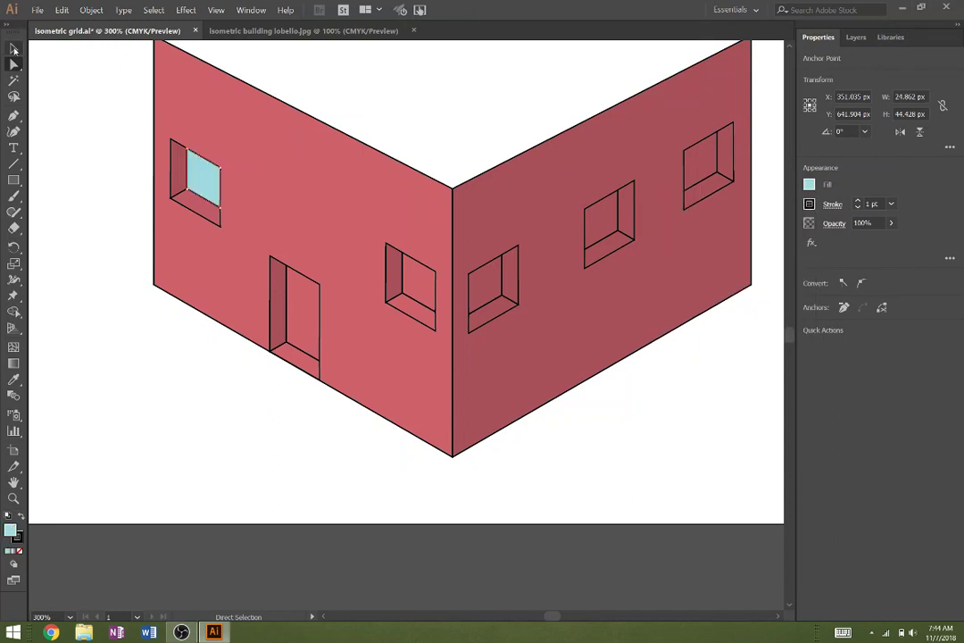
{"action": "left_click", "coordinate": [76, 129]}
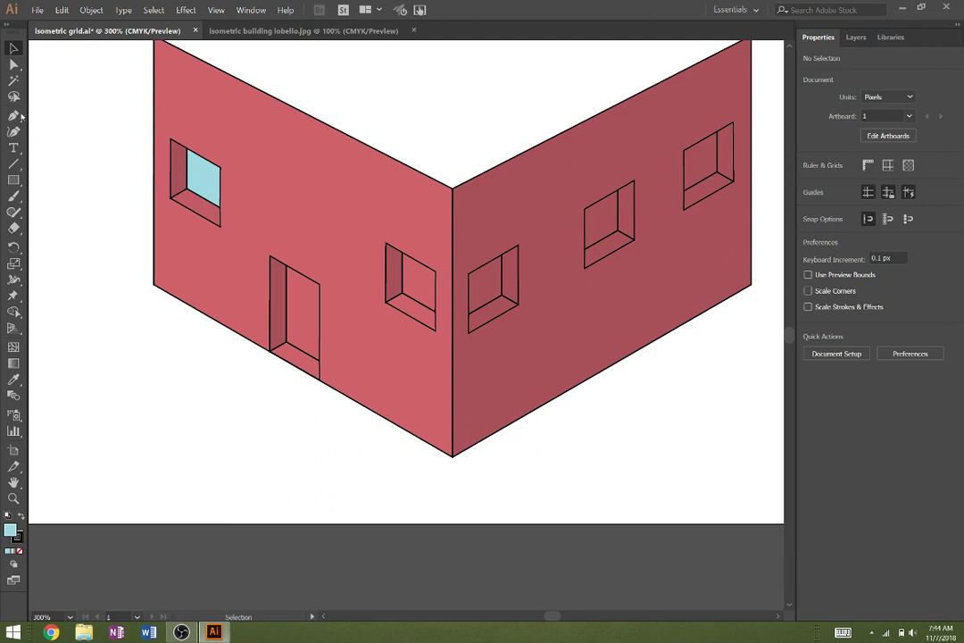
- Fill the doorway's inner panel with the outer window's light blue using the Eyedropper
{"action": "left_click", "coordinate": [13, 64]}
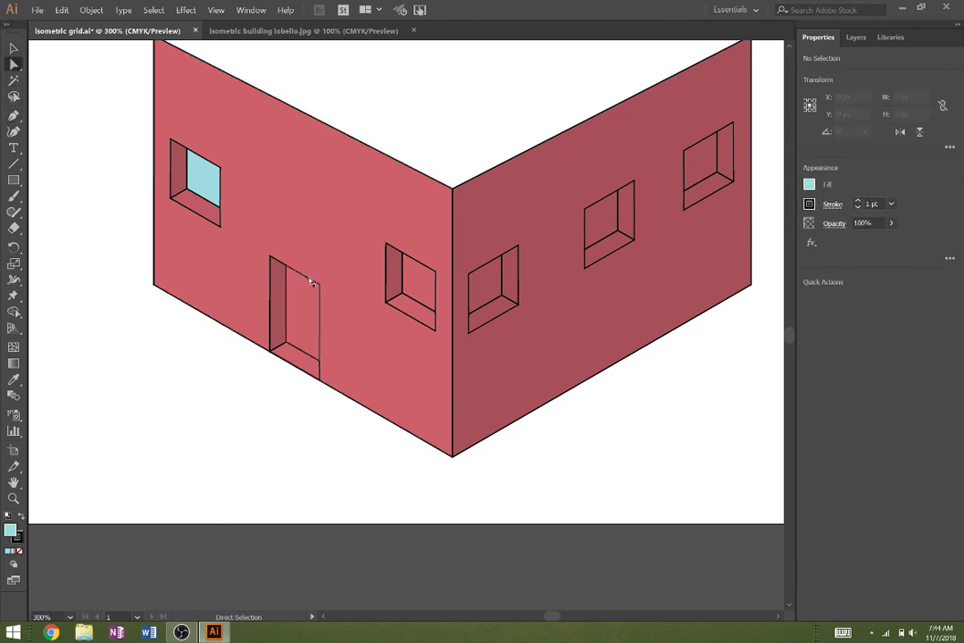
{"action": "left_click", "coordinate": [317, 332]}
{"action": "key", "text": "i"}
{"action": "left_click", "coordinate": [201, 177]}
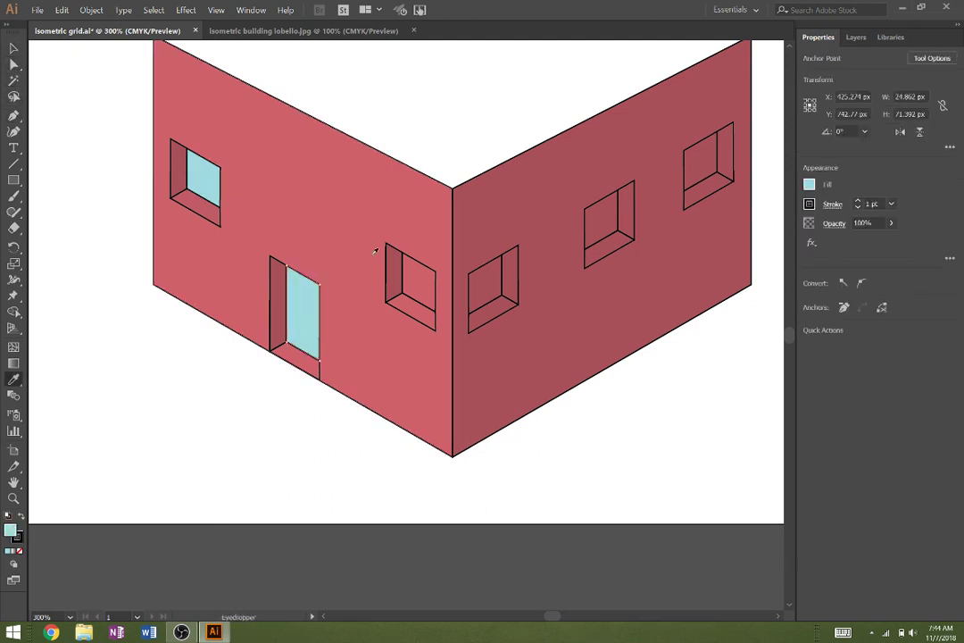
- Sample the light blue glass onto the pane of the left wall's window nearest the front edge
{"action": "key", "text": "a"}
{"action": "left_click", "coordinate": [430, 272]}
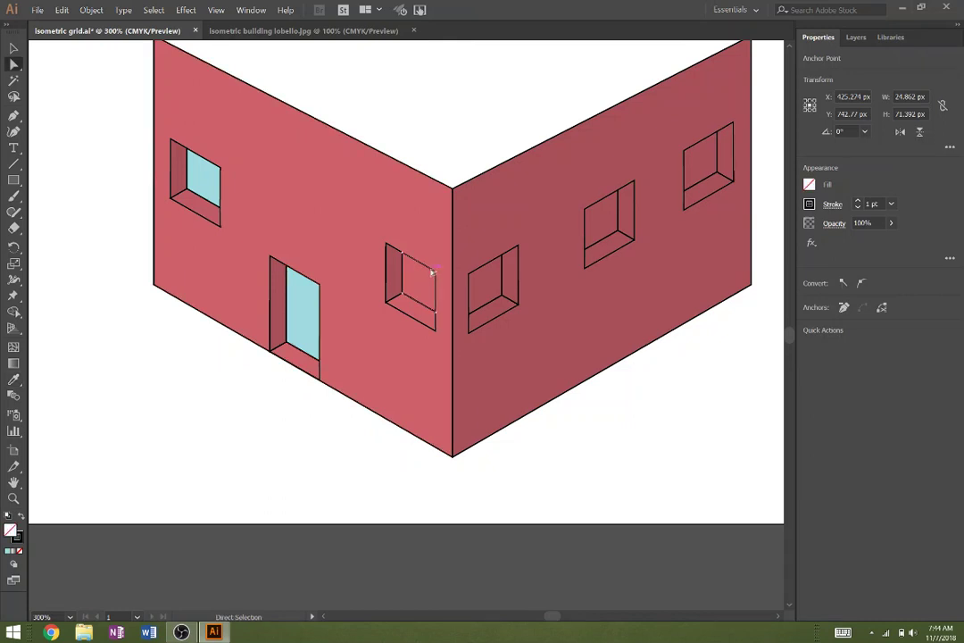
{"action": "key", "text": "i"}
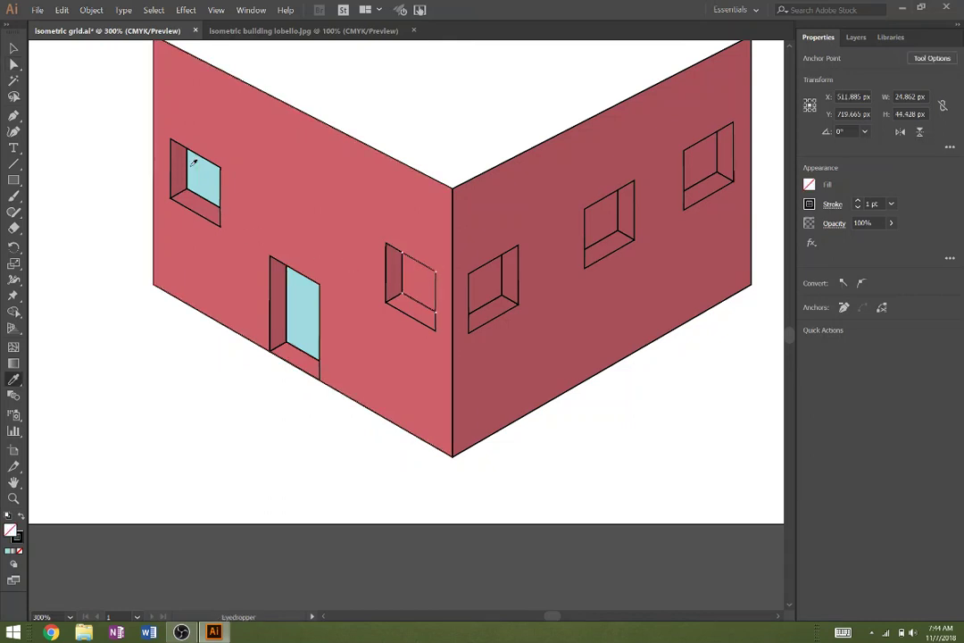
{"action": "left_click", "coordinate": [219, 175]}
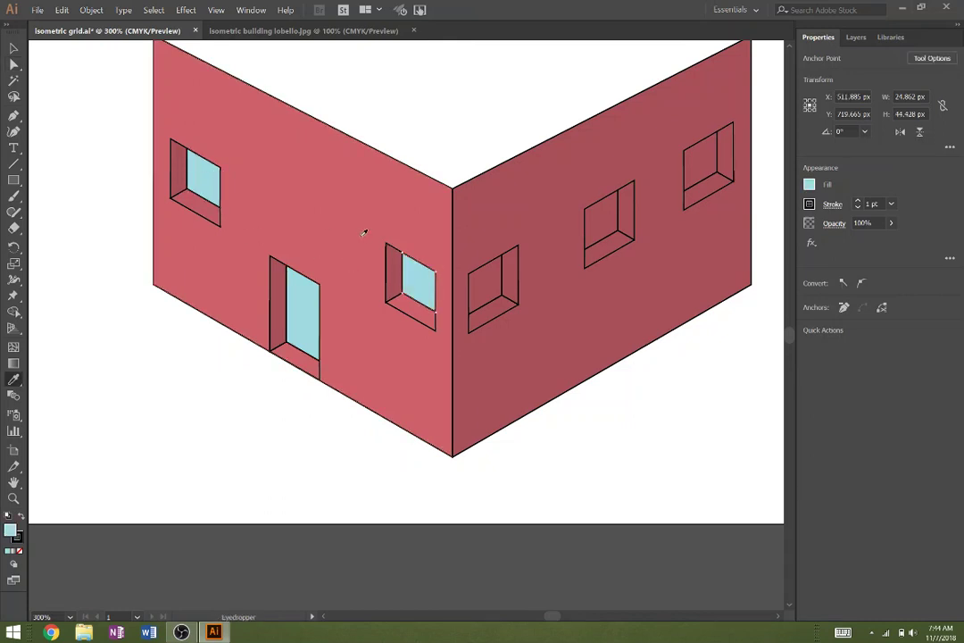
- Select the glass panes of the right wall's three windows together and apply the left wall windows' light blue with the Eyedropper
{"action": "key", "text": "a"}
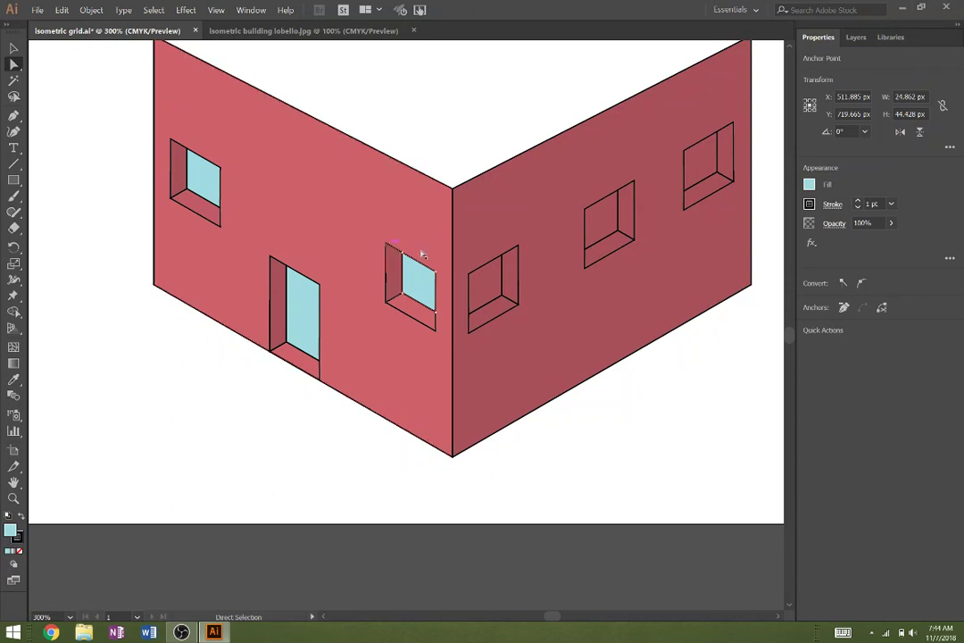
{"action": "left_click", "coordinate": [492, 268], "text": "shift"}
{"action": "left_click", "coordinate": [604, 205], "text": "shift"}
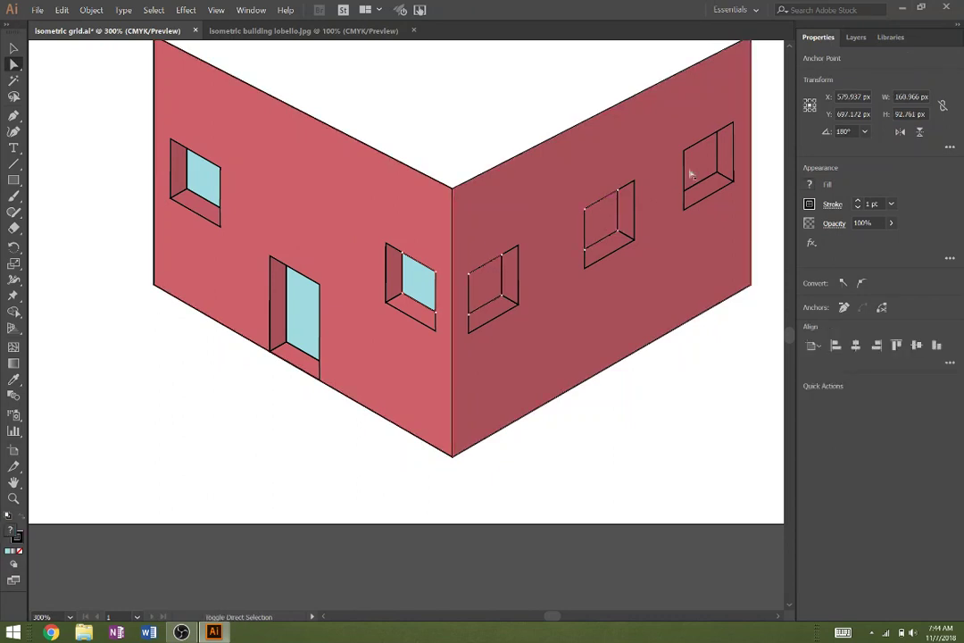
{"action": "left_click", "coordinate": [696, 151], "text": "shift"}
{"action": "key", "text": "i"}
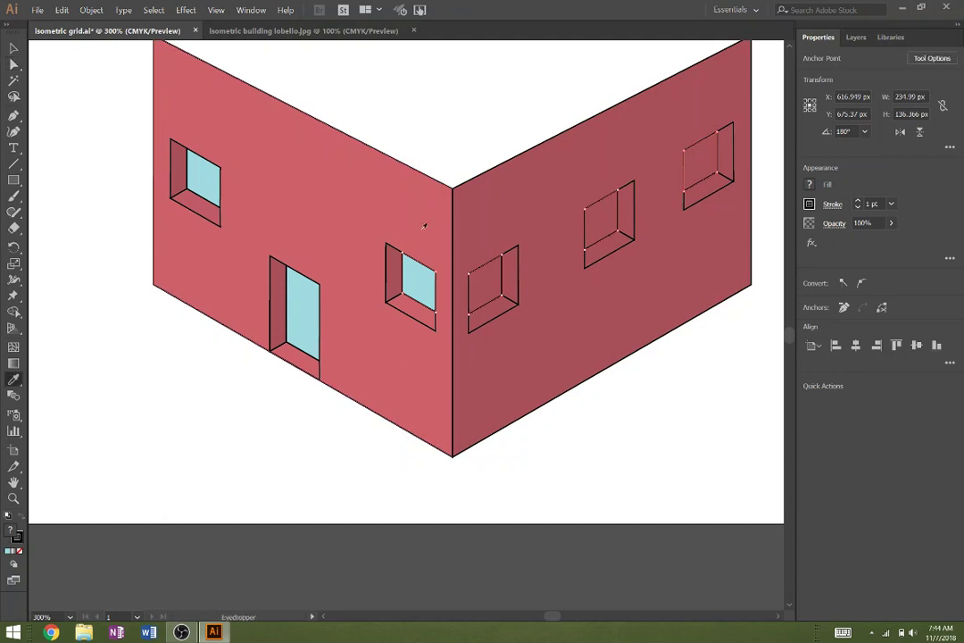
{"action": "left_click", "coordinate": [415, 282]}
{"action": "left_click", "coordinate": [13, 48]}
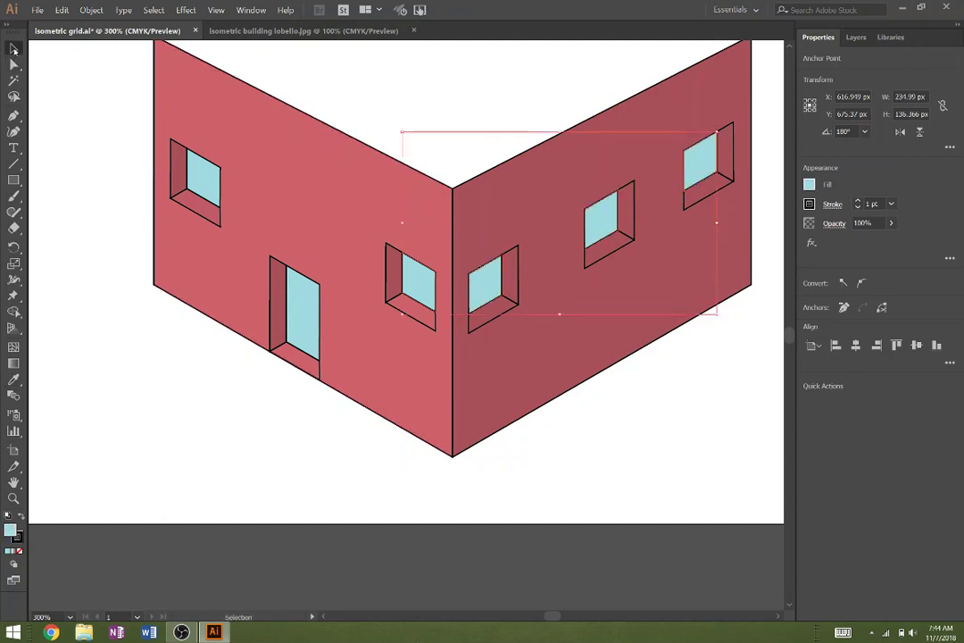
{"action": "left_click", "coordinate": [46, 159]}
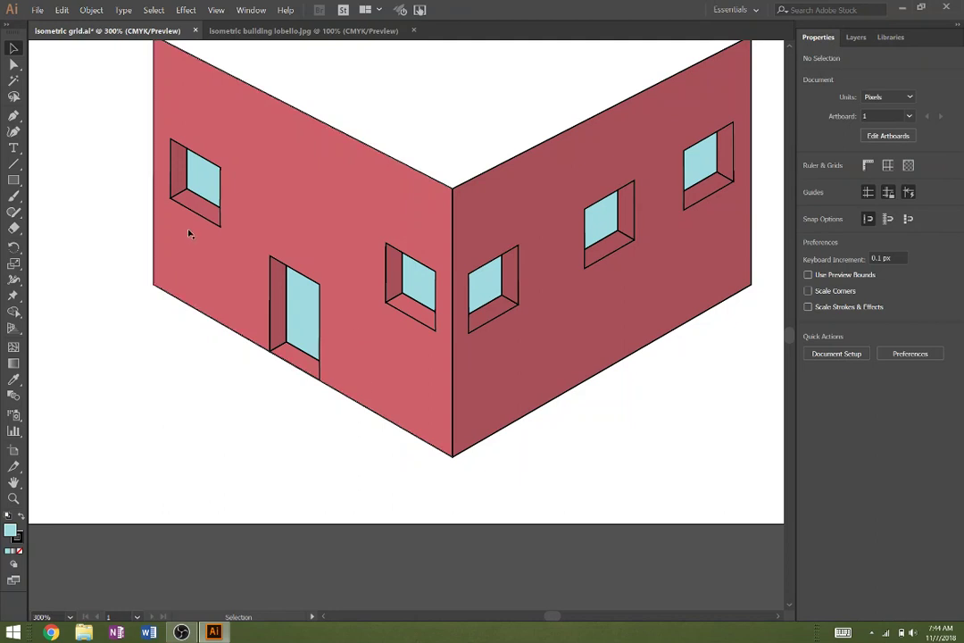
- Shade the sill face of the left wall's window nearest the front edge by sampling the outer window's shaded recess
{"action": "key", "text": "a"}
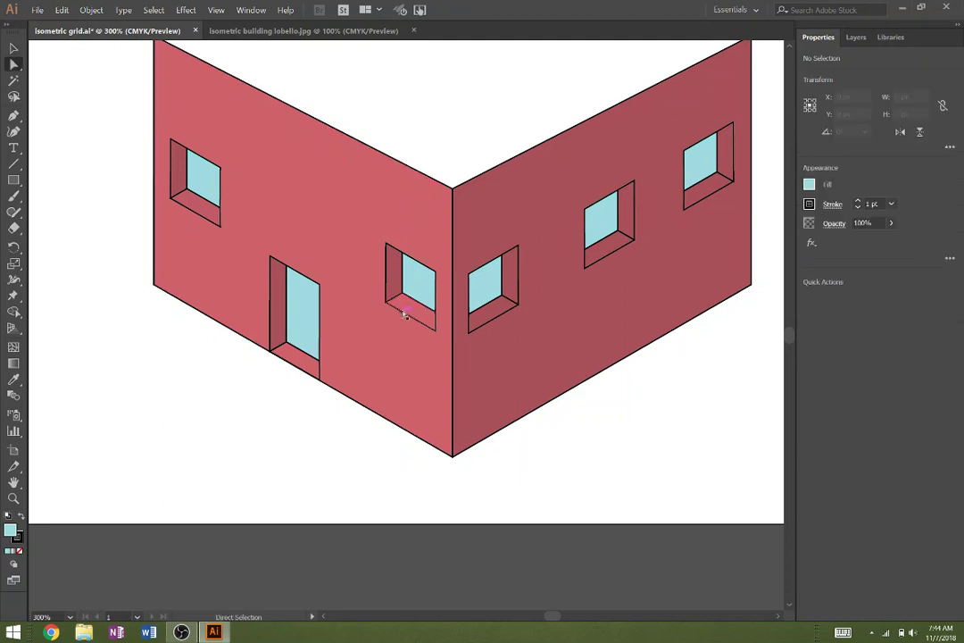
{"action": "left_click", "coordinate": [404, 312]}
{"action": "key", "text": "i"}
{"action": "left_click", "coordinate": [173, 169]}
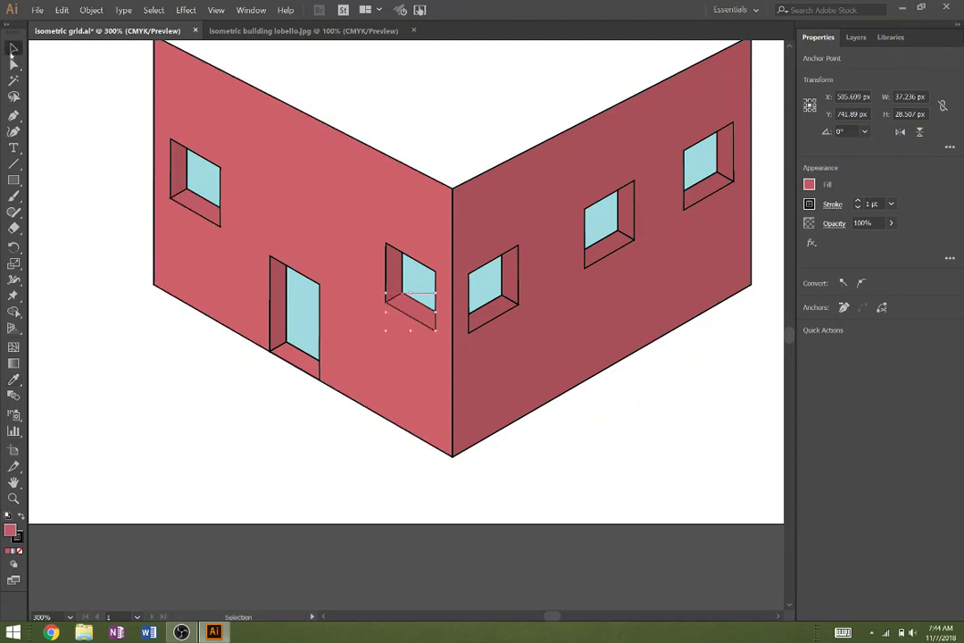
- Select the side recess faces of the right wall's three windows together and fill them with the last-used red darkened to 53% brightness
{"action": "left_click", "coordinate": [14, 64]}
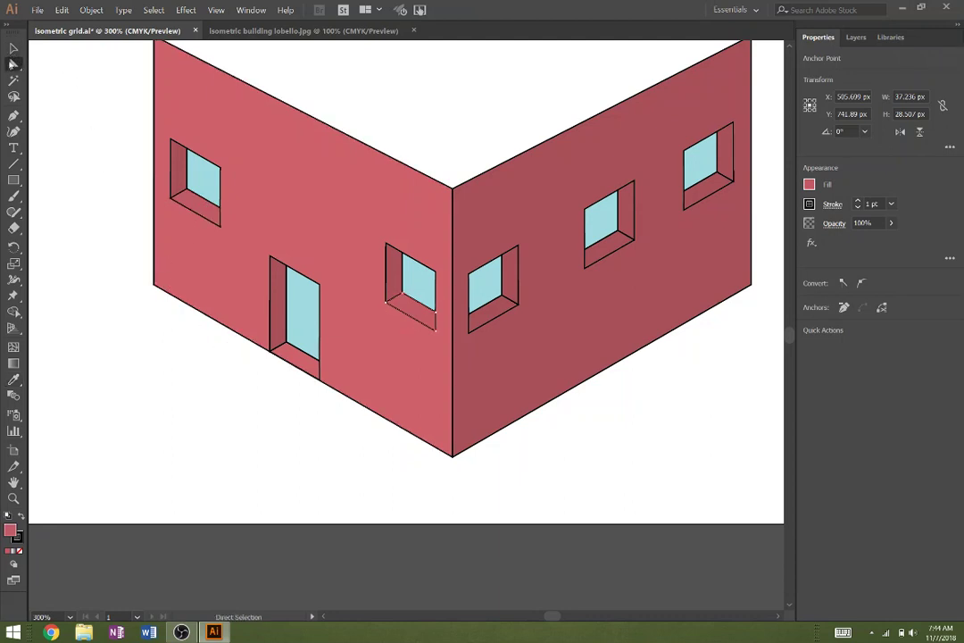
{"action": "left_click", "coordinate": [517, 281]}
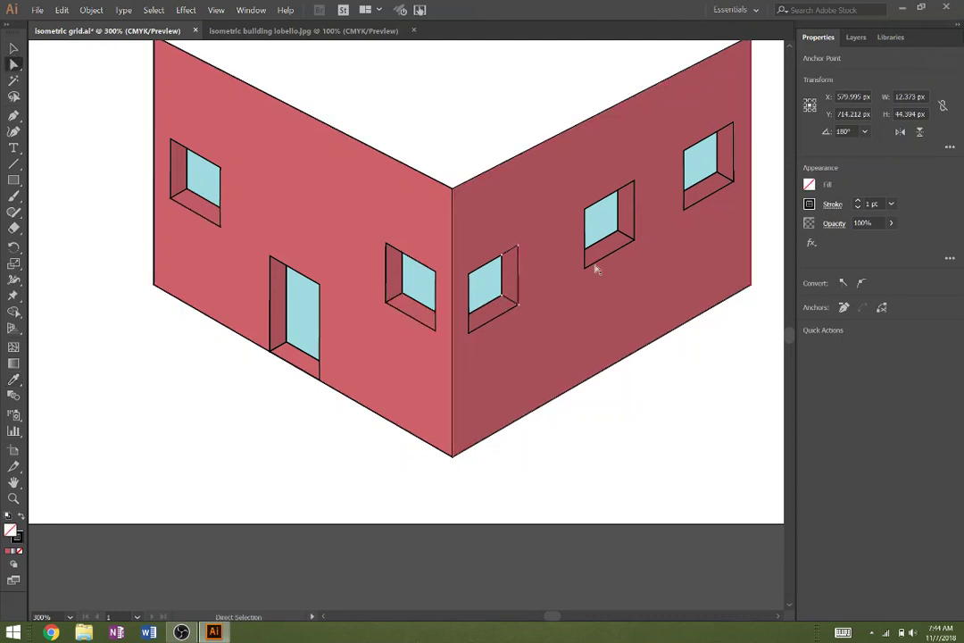
{"action": "left_click", "coordinate": [636, 217], "text": "shift"}
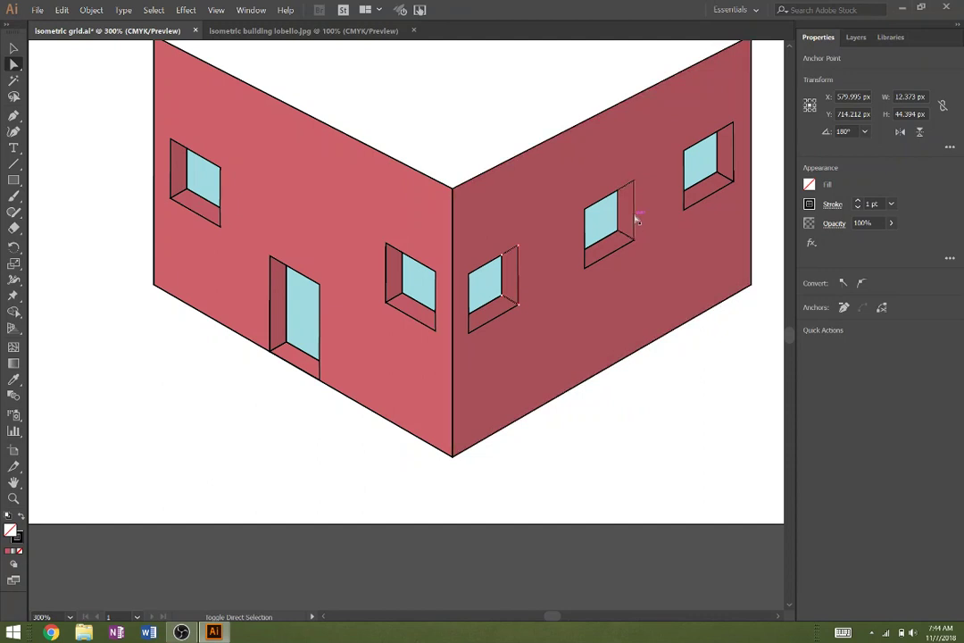
{"action": "left_click", "coordinate": [733, 166], "text": "shift"}
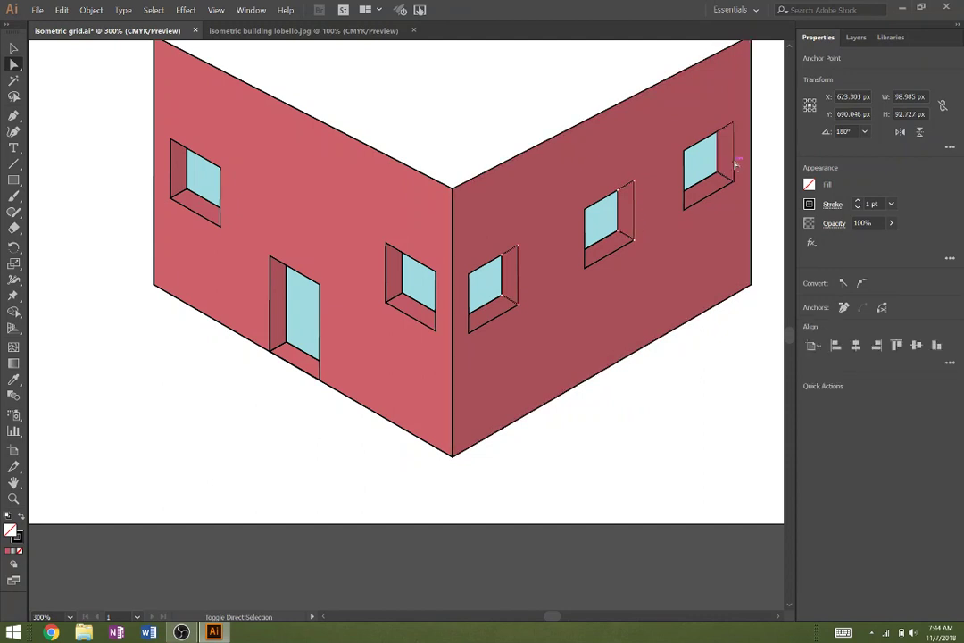
{"action": "left_click", "coordinate": [856, 37]}
{"action": "left_click", "coordinate": [818, 37]}
{"action": "left_click", "coordinate": [809, 184]}
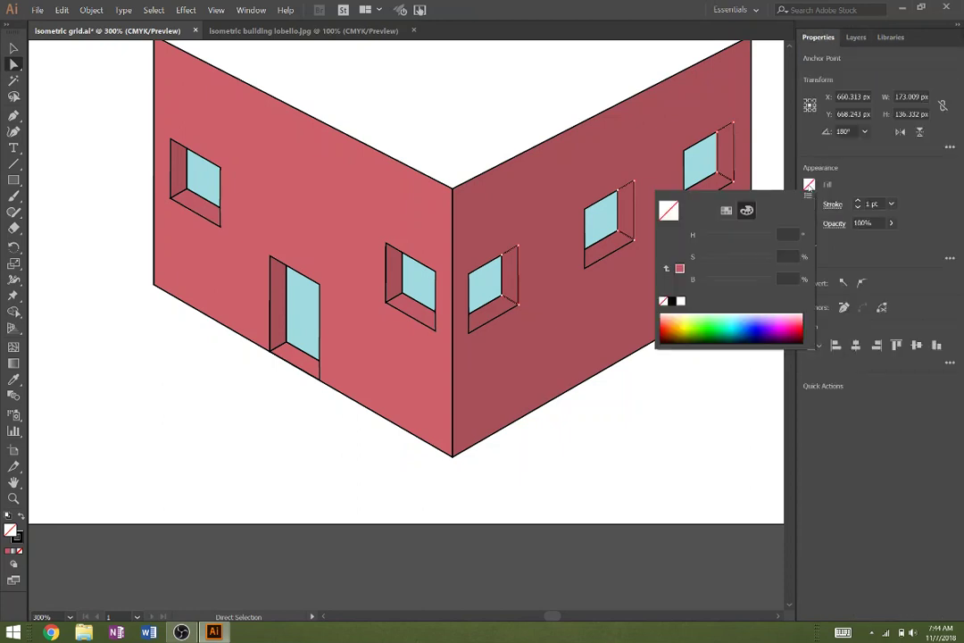
{"action": "left_click", "coordinate": [680, 269]}
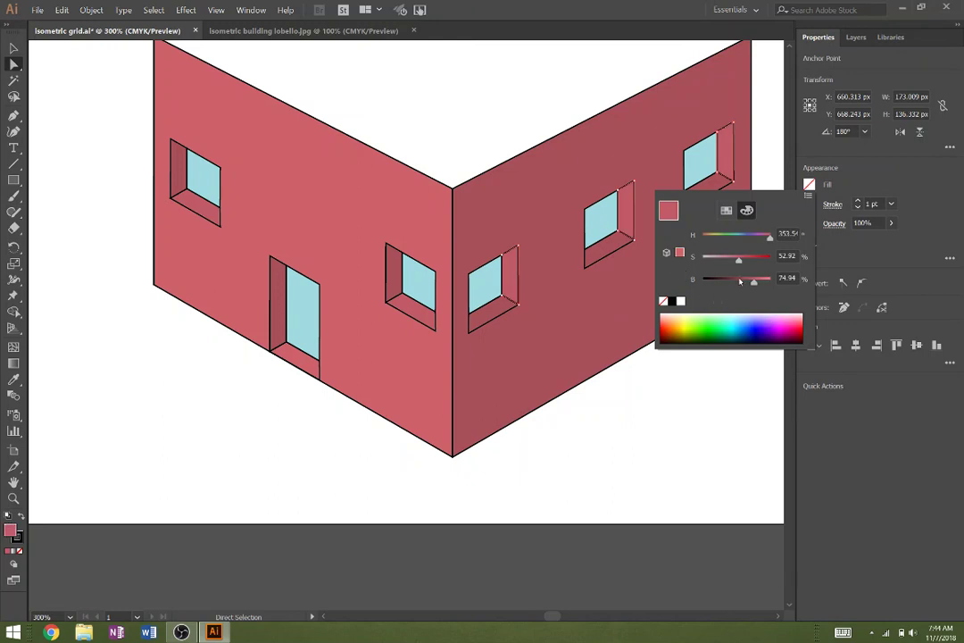
{"action": "left_click_drag", "start_coordinate": [739, 281], "coordinate": [740, 282]}
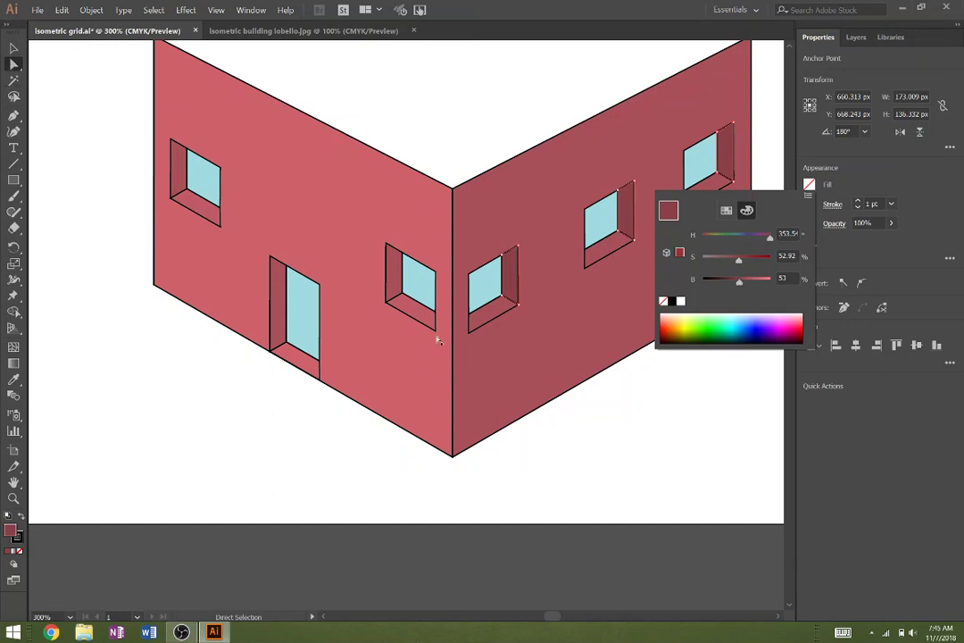
{"action": "left_click", "coordinate": [485, 328]}
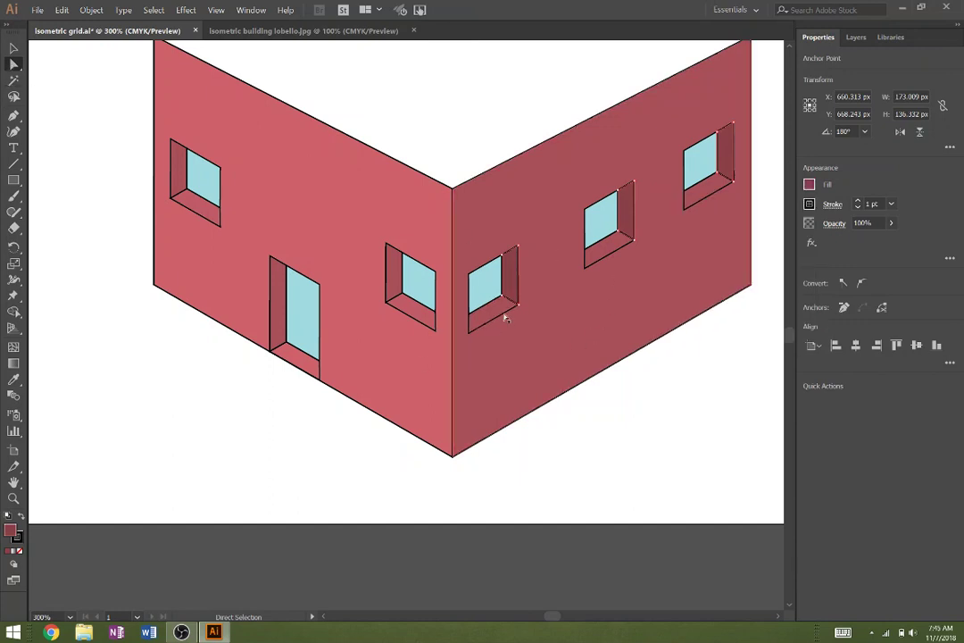
- Select the sill faces of the right wall's three windows, sample the right wall's red with the Eyedropper and set its brightness to 59%
{"action": "left_click", "coordinate": [493, 323]}
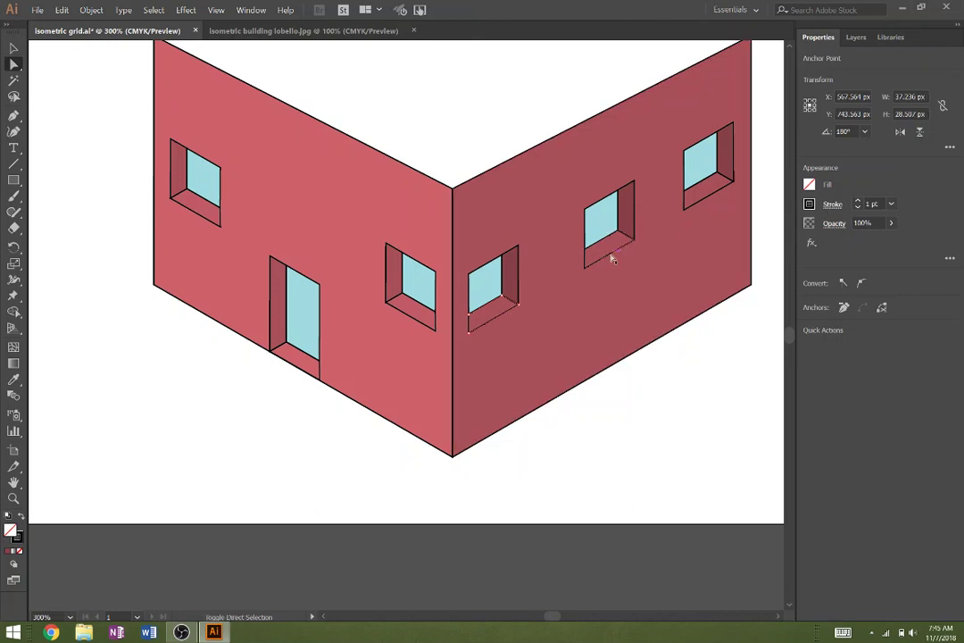
{"action": "left_click", "coordinate": [613, 259], "text": "shift"}
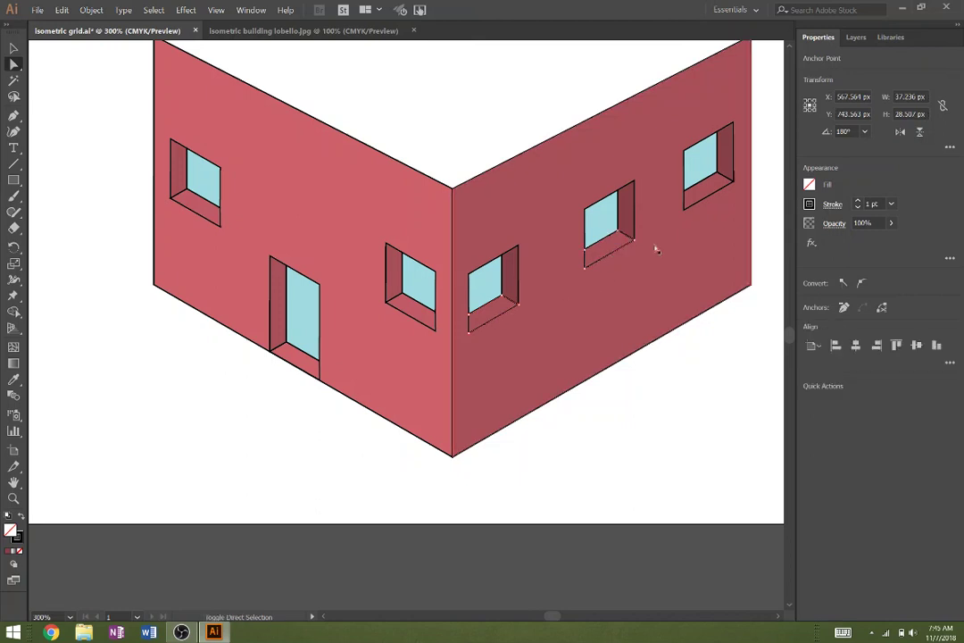
{"action": "left_click", "coordinate": [696, 209], "text": "shift"}
{"action": "key", "text": "i"}
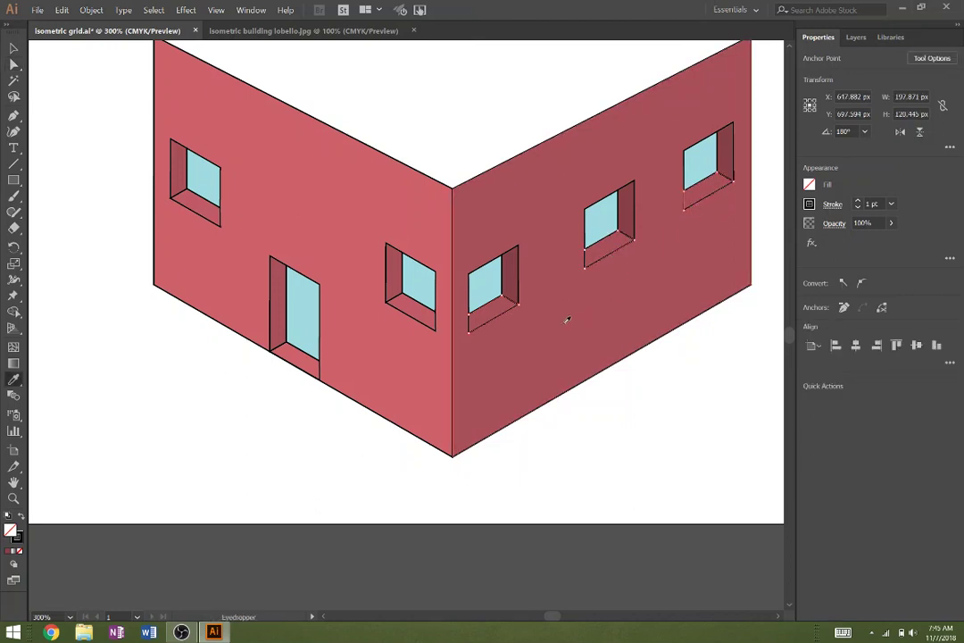
{"action": "left_click", "coordinate": [565, 319]}
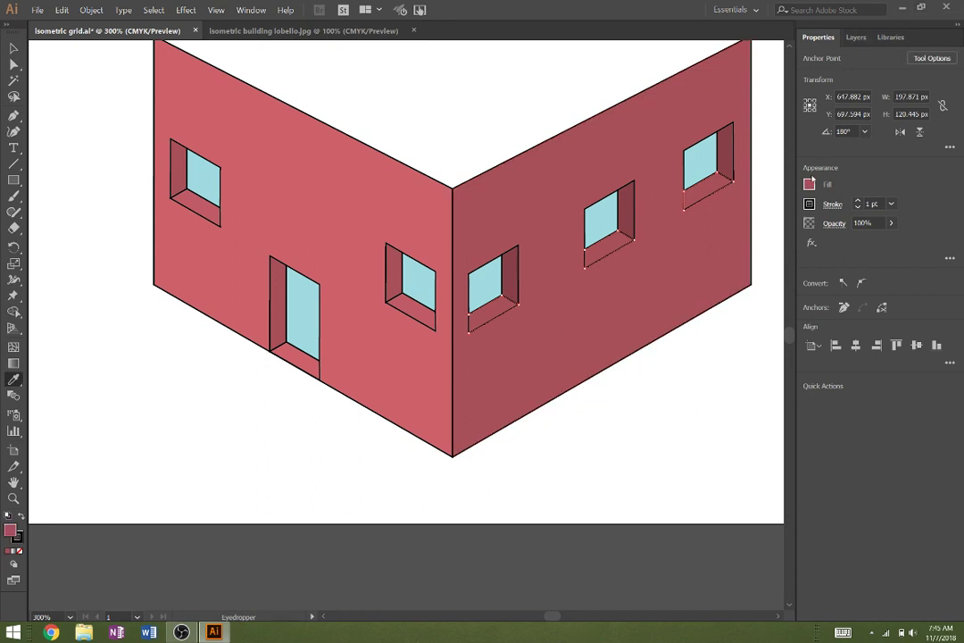
{"action": "left_click", "coordinate": [810, 184]}
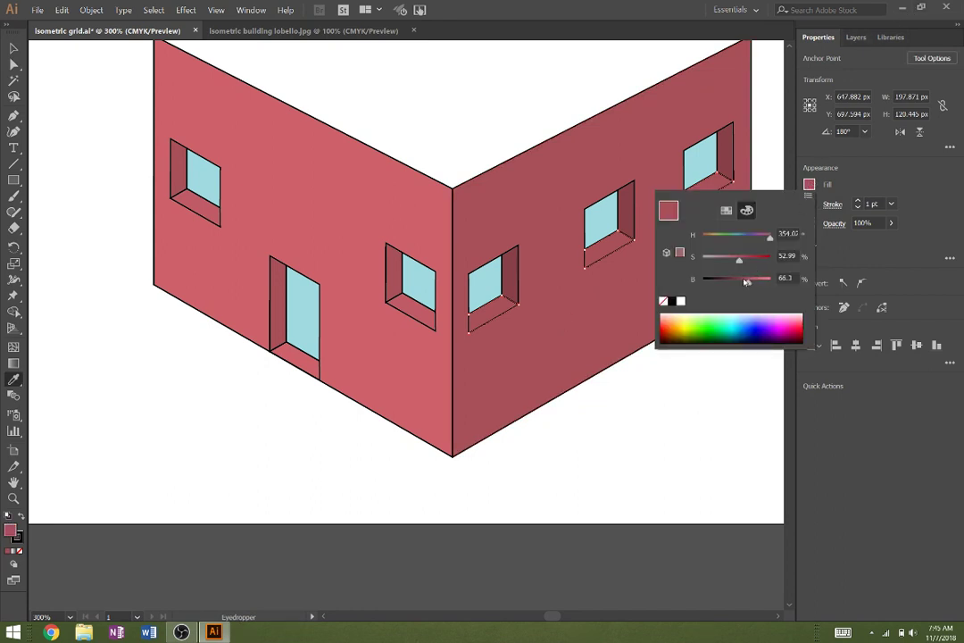
{"action": "left_click_drag", "start_coordinate": [745, 282], "coordinate": [743, 281]}
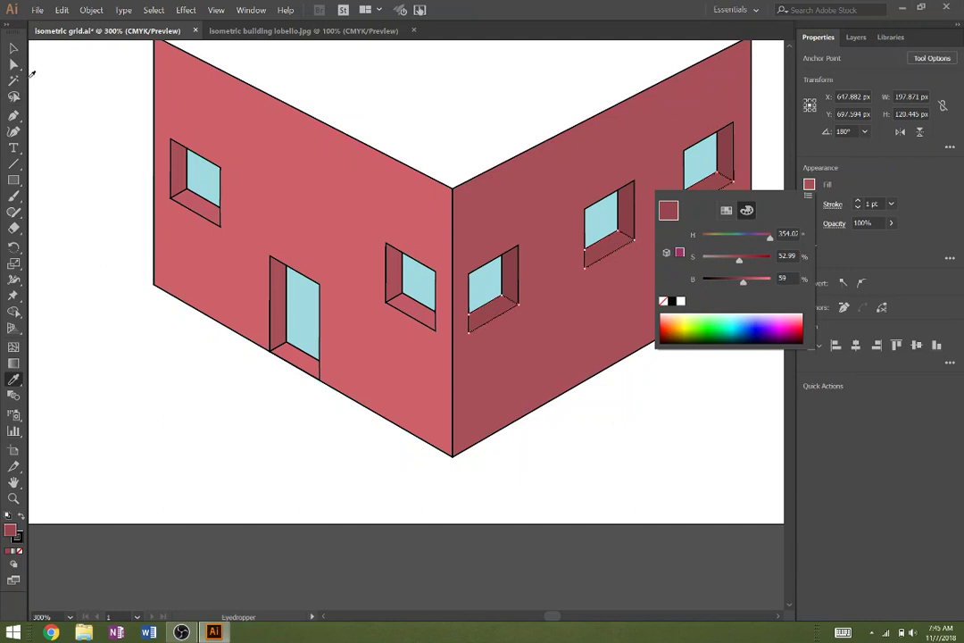
- Fill the doorway's floor face with a light grey swatch using Direct Selection
{"action": "left_click", "coordinate": [13, 67]}
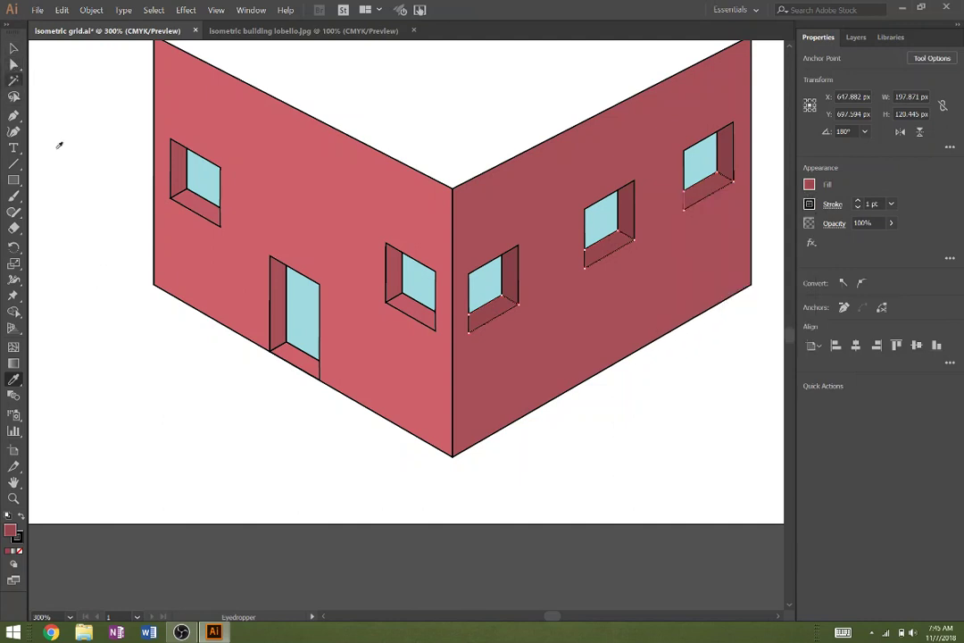
{"action": "left_click", "coordinate": [13, 64]}
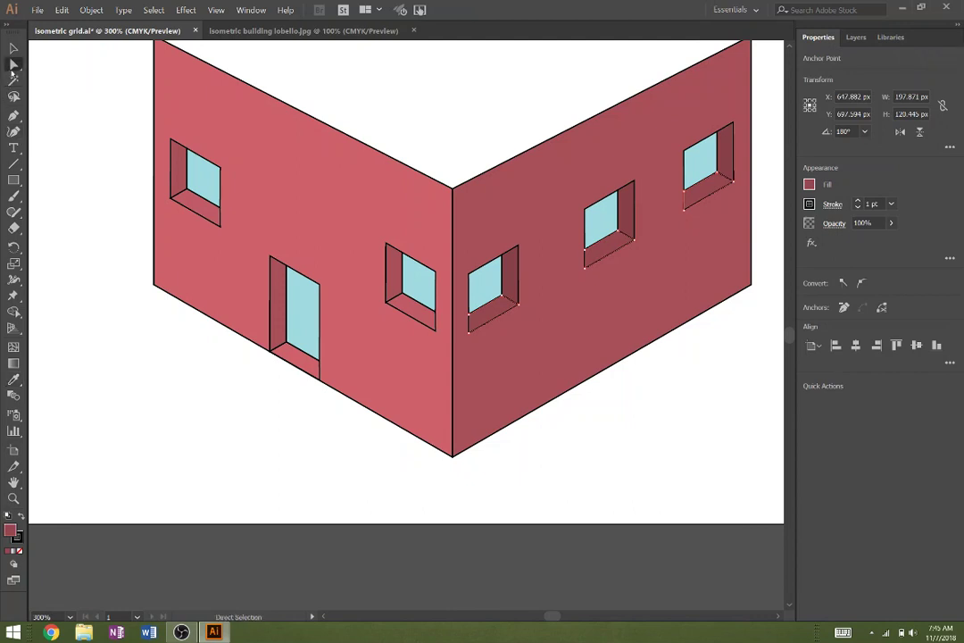
{"action": "left_click", "coordinate": [304, 371]}
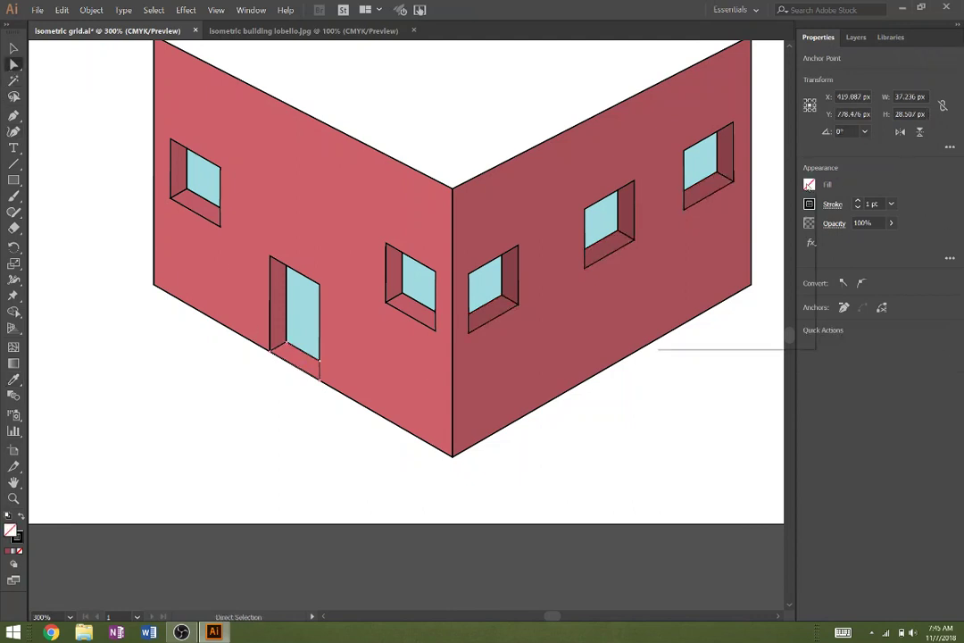
{"action": "left_click", "coordinate": [809, 184]}
{"action": "left_click", "coordinate": [726, 210]}
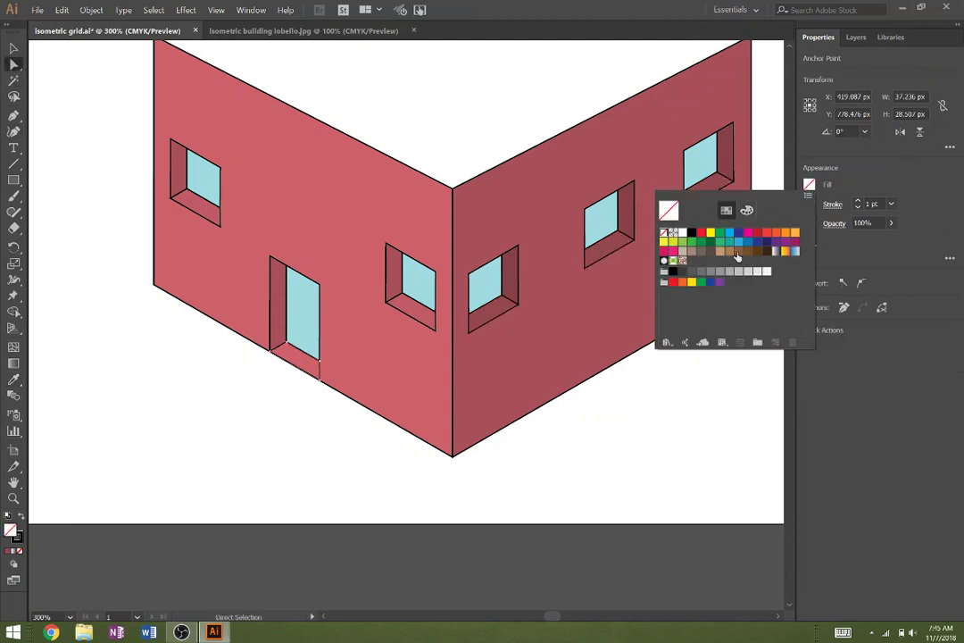
{"action": "left_click", "coordinate": [739, 277]}
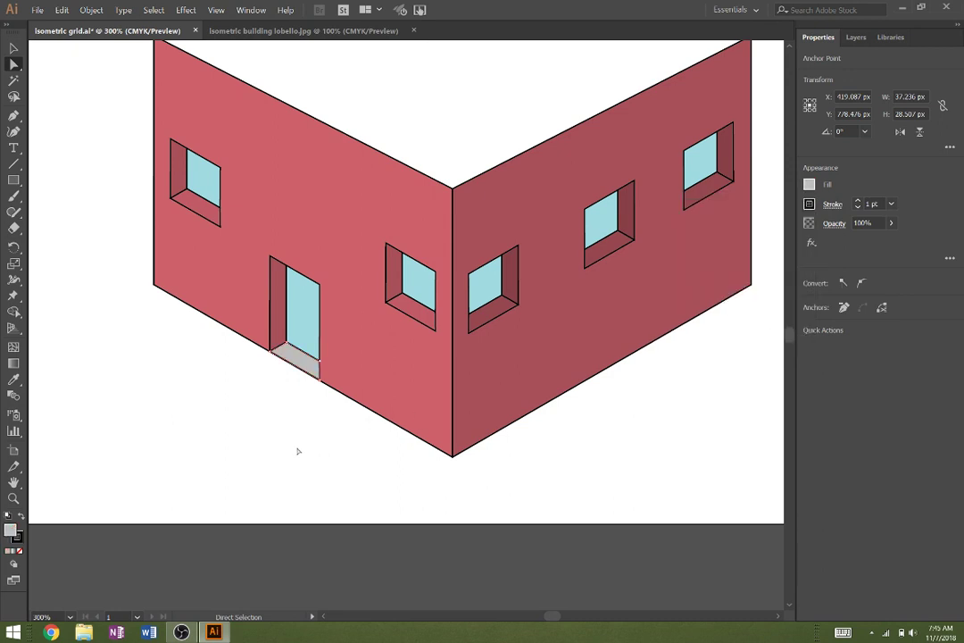
{"action": "left_click", "coordinate": [111, 206]}
- Select all of the building artwork and set its stroke to None
{"action": "left_click", "coordinate": [14, 49]}
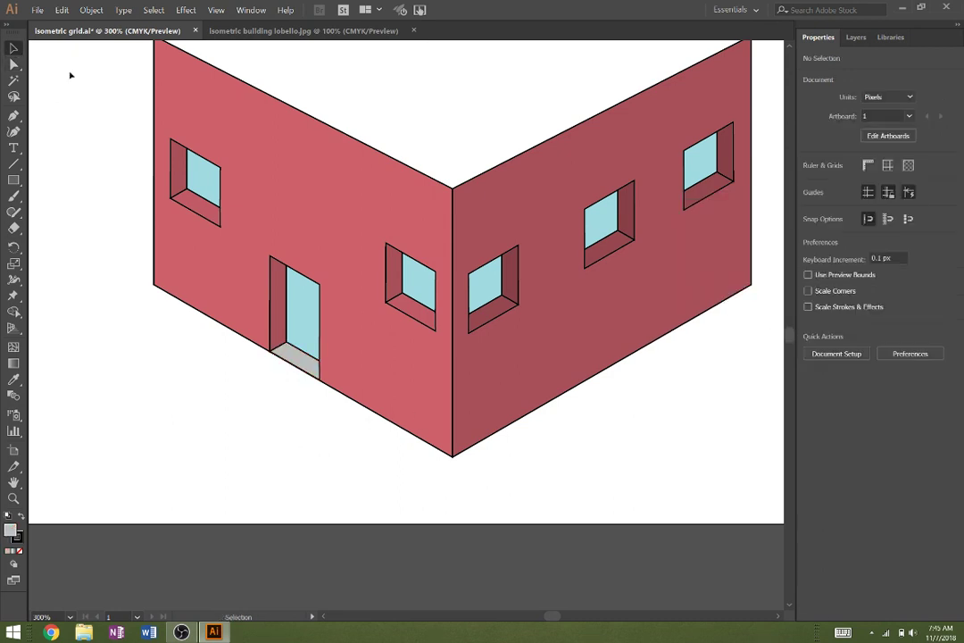
{"action": "key", "text": "ctrl+a"}
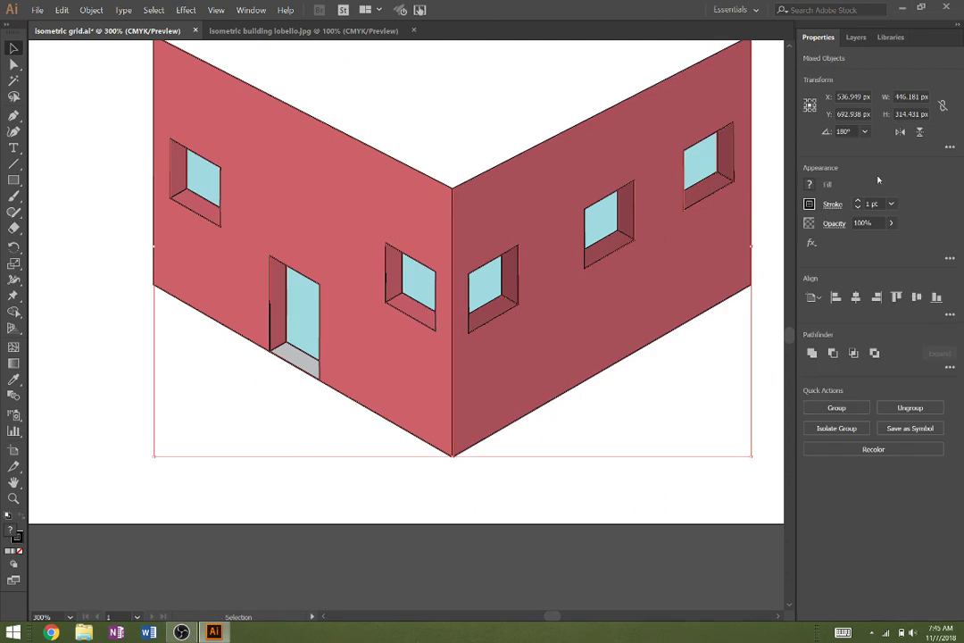
{"action": "left_click", "coordinate": [812, 204]}
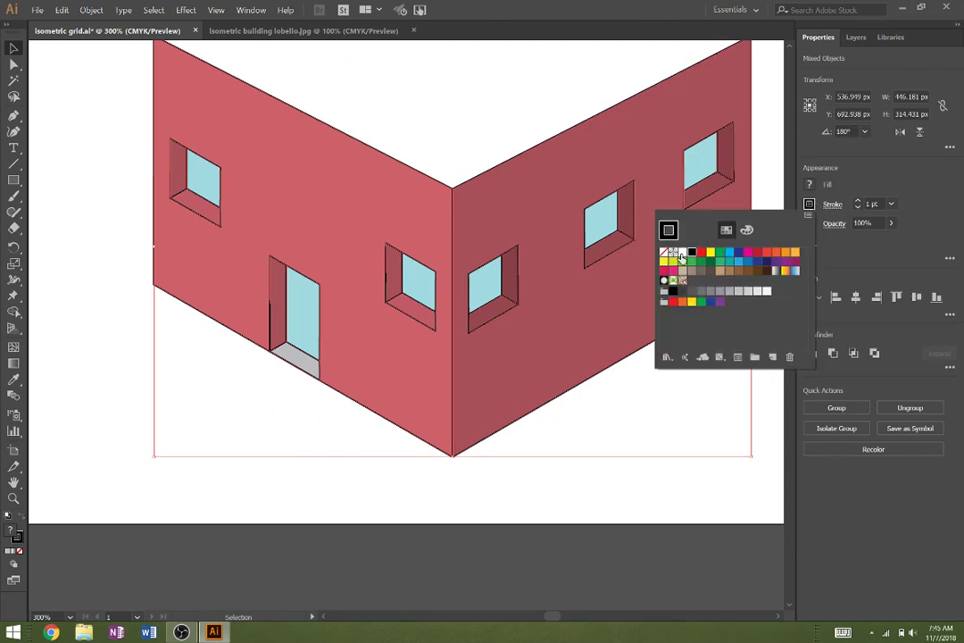
{"action": "left_click", "coordinate": [665, 256]}
{"action": "left_click", "coordinate": [681, 487]}
{"action": "left_click", "coordinate": [689, 492]}
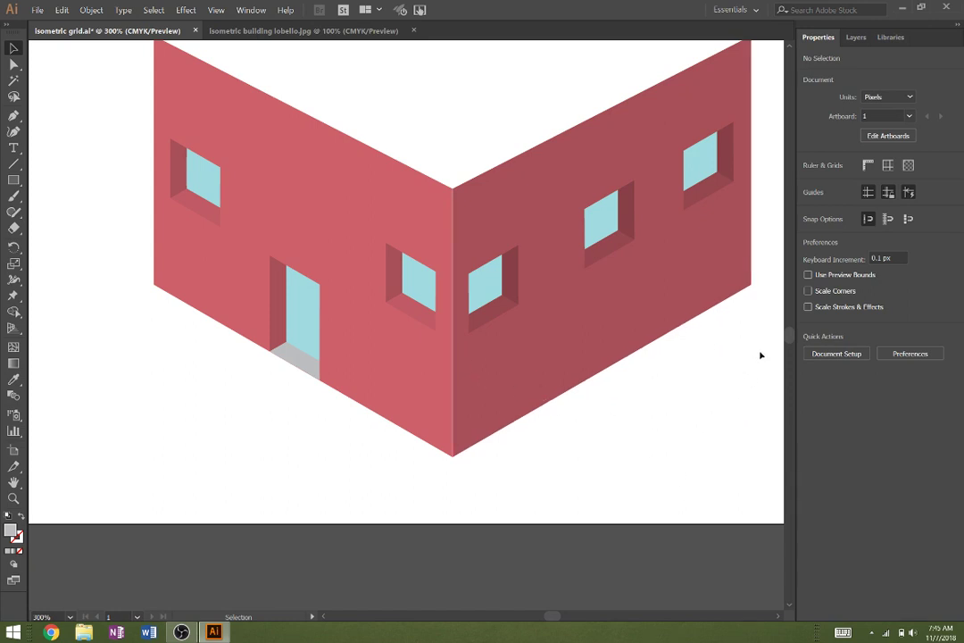
- Select the right wall together with its three windows and nudge it 0.2 px left towards the front corner seam
{"action": "left_click_drag", "start_coordinate": [759, 375], "coordinate": [494, 128]}
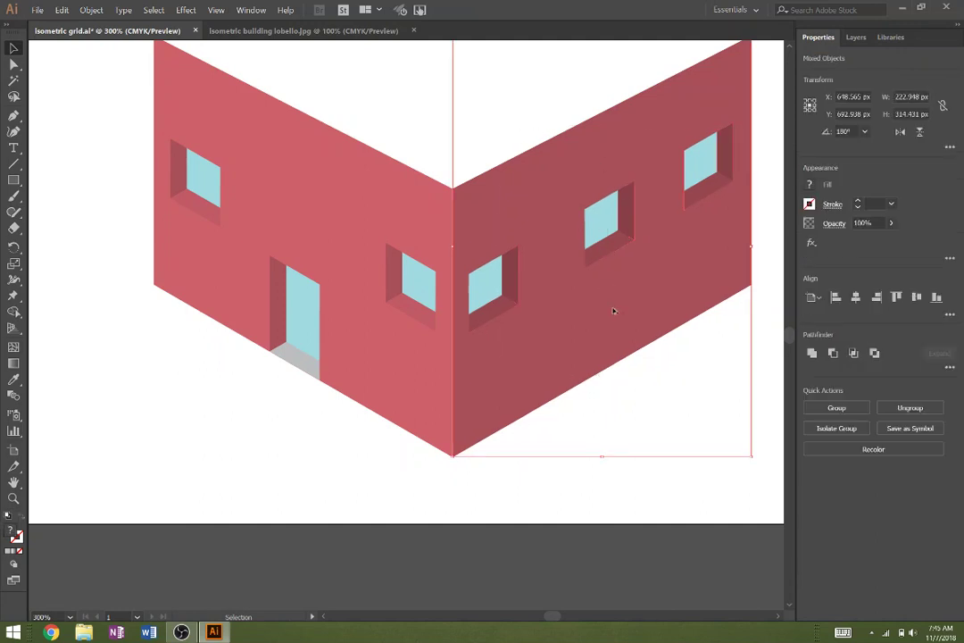
{"action": "scroll", "coordinate": [613, 310], "scroll_direction": "up", "scroll_amount": 1}
{"action": "scroll", "coordinate": [594, 305], "scroll_direction": "up", "scroll_amount": 1}
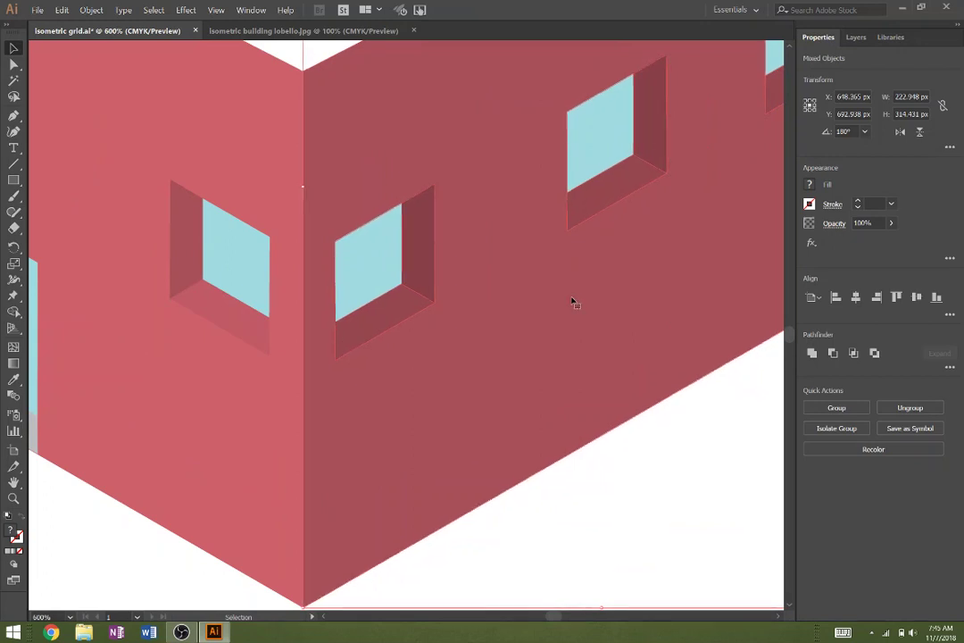
{"action": "scroll", "coordinate": [618, 329], "scroll_direction": "down", "scroll_amount": 1}
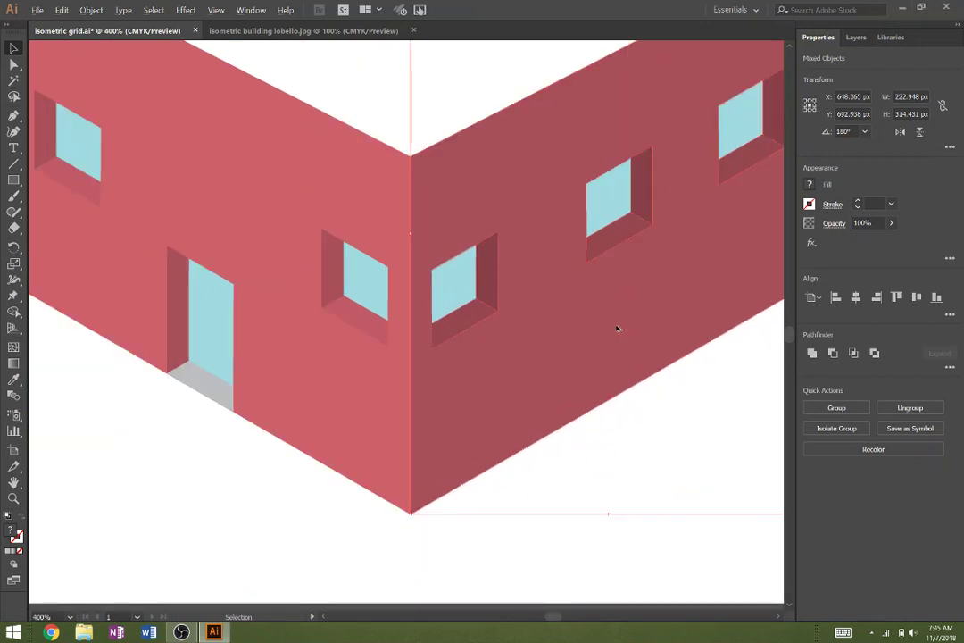
{"action": "scroll", "coordinate": [574, 313], "scroll_direction": "down", "scroll_amount": 1}
{"action": "scroll", "coordinate": [497, 254], "scroll_direction": "up", "scroll_amount": 3}
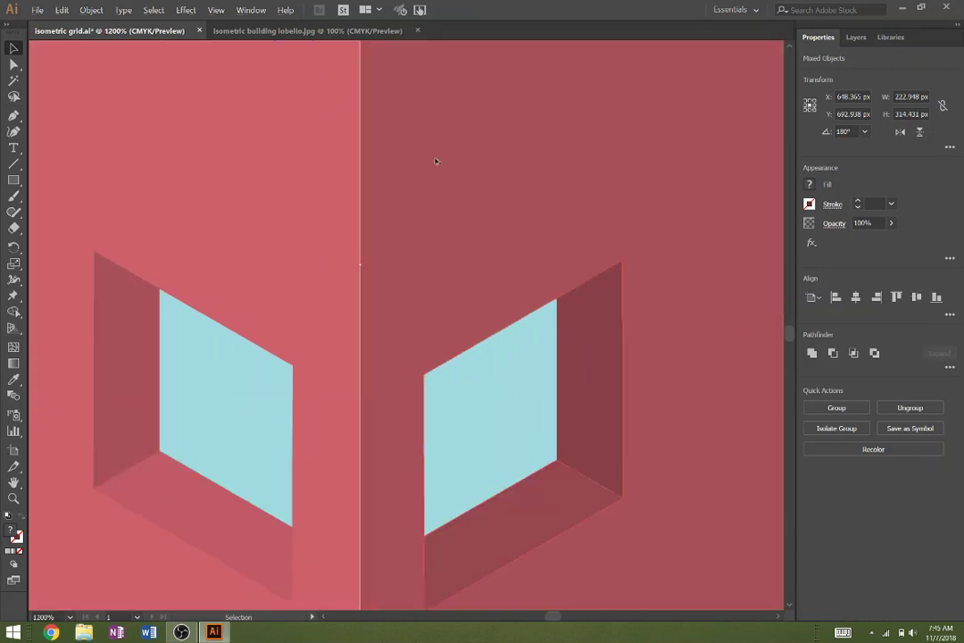
{"action": "left_click_drag", "start_coordinate": [450, 156], "coordinate": [493, 324]}
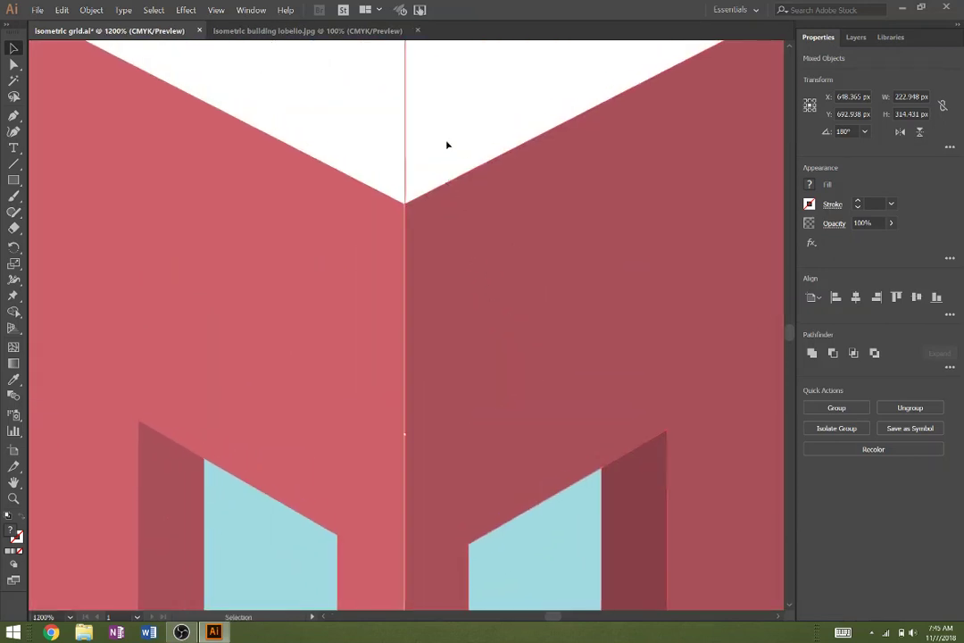
- Fine-tune the right wall by nudging it another 0.2 px left and slightly up to meet the left wall at the front corner
{"action": "left_click", "coordinate": [395, 129]}
{"action": "key", "text": "ctrl+z"}
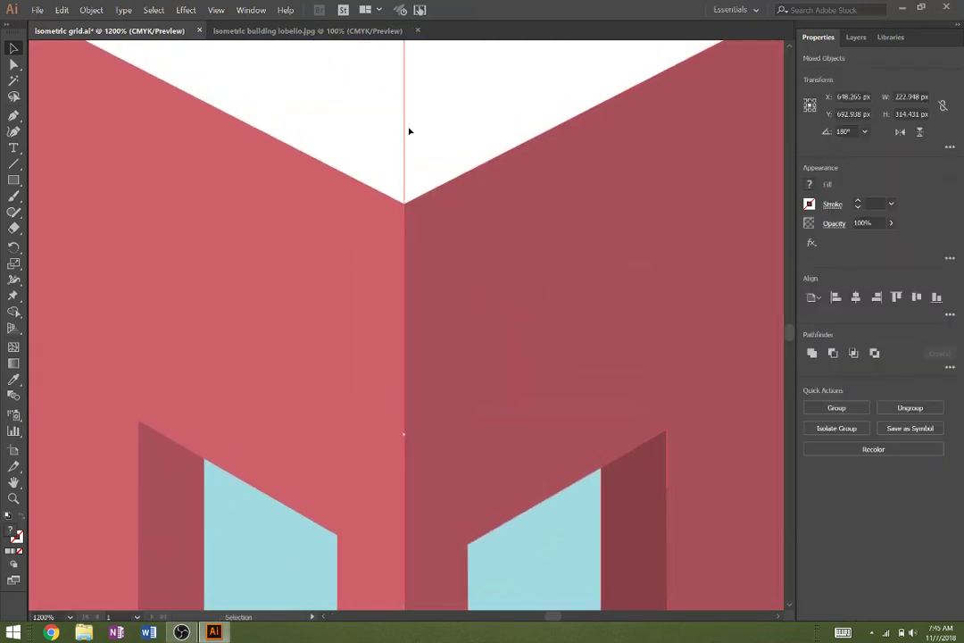
{"action": "key", "text": "Left"}
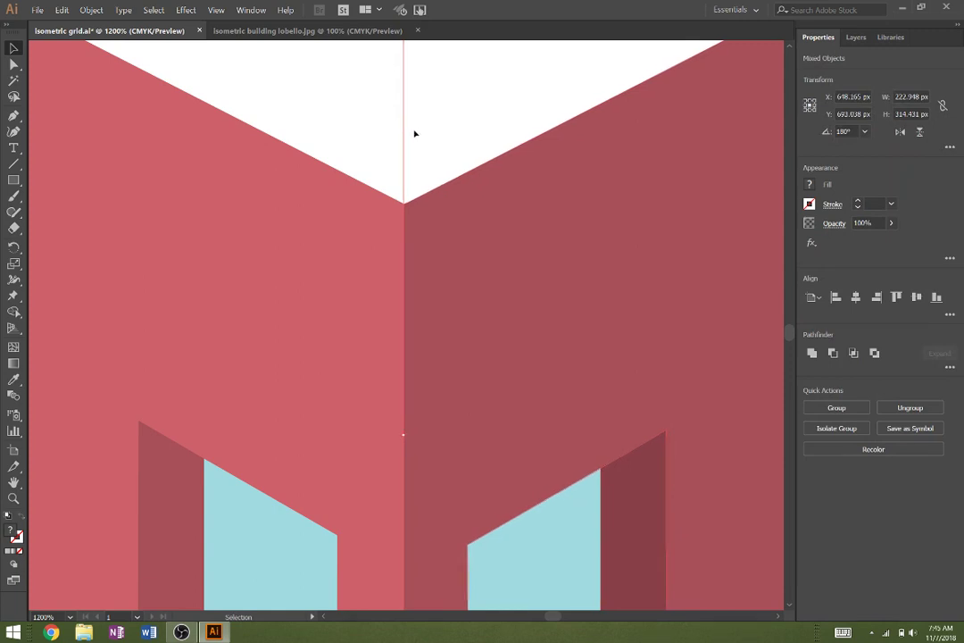
{"action": "left_click", "coordinate": [386, 133]}
{"action": "key", "text": "ctrl+z"}
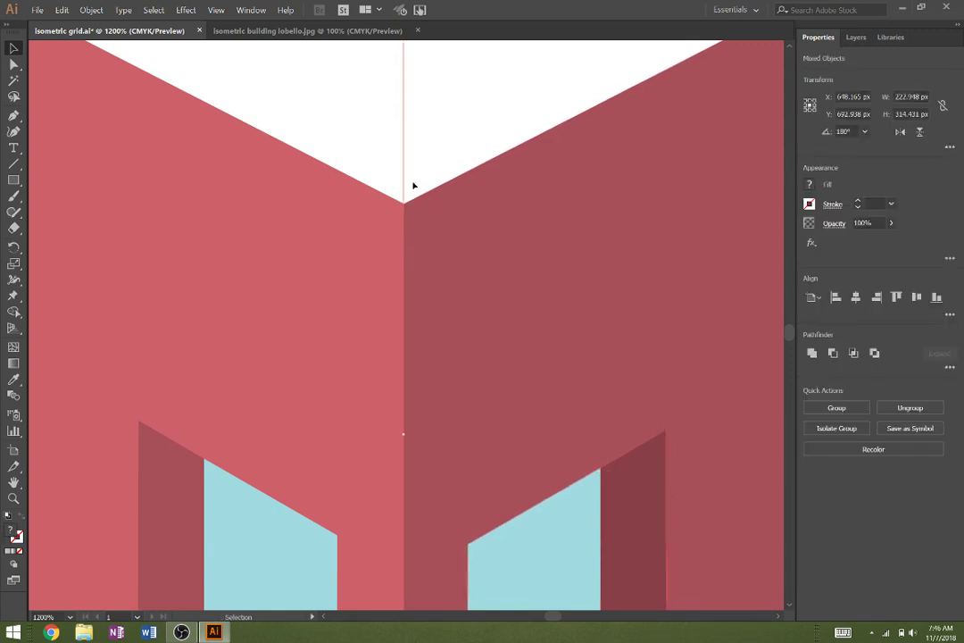
{"action": "key", "text": "Up"}
{"action": "left_click", "coordinate": [376, 126]}
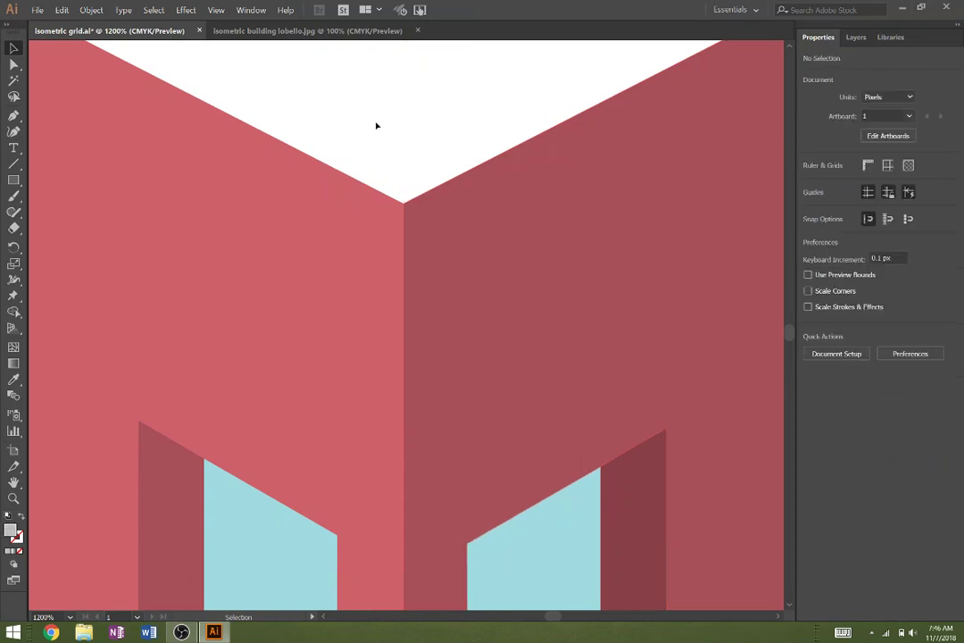
- Show the isometric grid on Layer 1 again beneath the building artwork
{"action": "scroll", "coordinate": [389, 235], "scroll_direction": "down", "scroll_amount": 1}
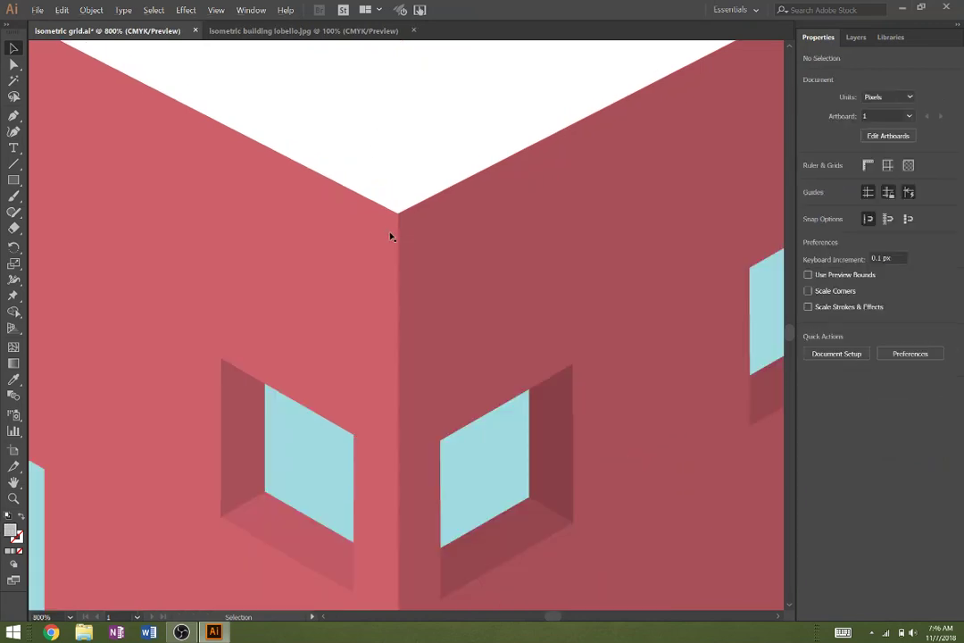
{"action": "scroll", "coordinate": [390, 236], "scroll_direction": "down", "scroll_amount": 3}
{"action": "left_click_drag", "start_coordinate": [456, 318], "coordinate": [517, 284]}
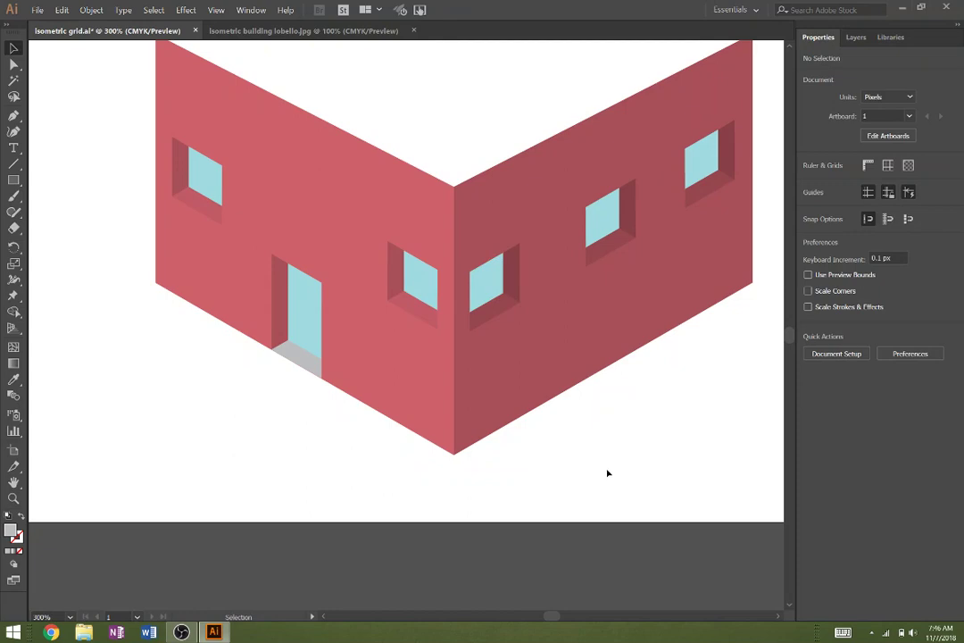
{"action": "left_click", "coordinate": [856, 36]}
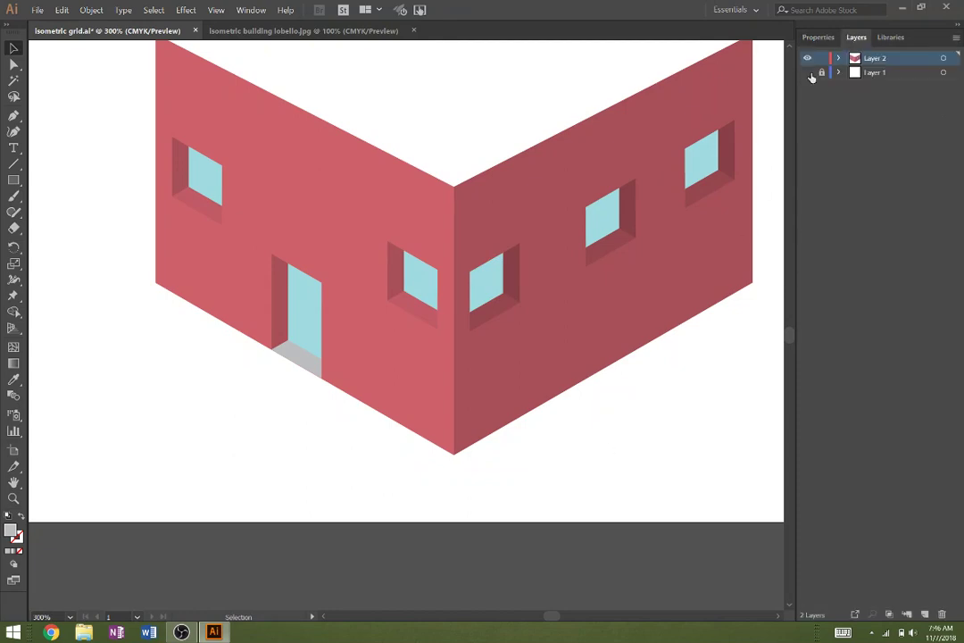
{"action": "left_click", "coordinate": [807, 72]}
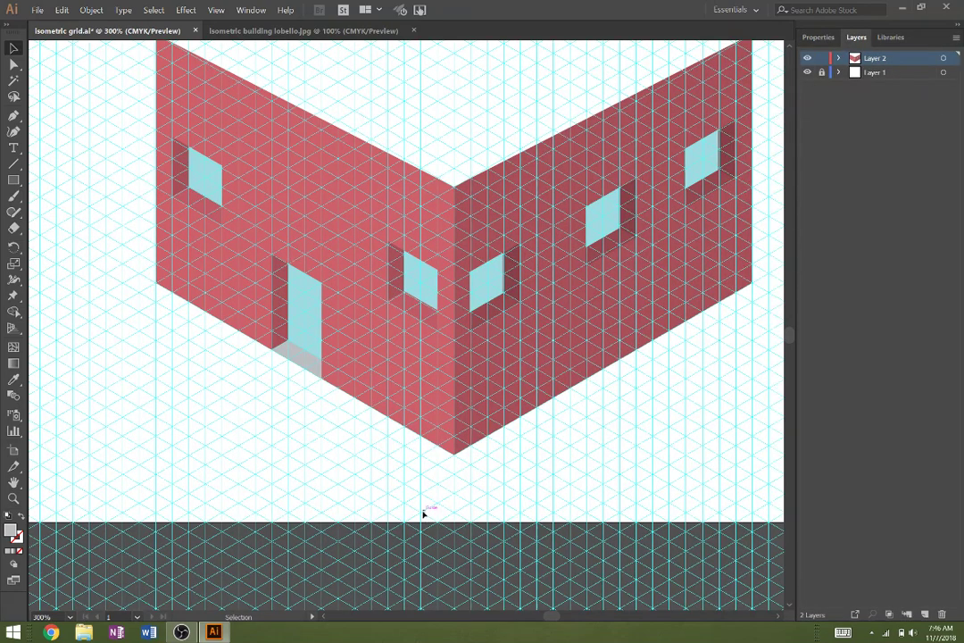
- Draw a closed light grey sidewalk strip along the base of the left wall with the Pen tool, following the isometric grid
{"action": "key", "text": "p"}
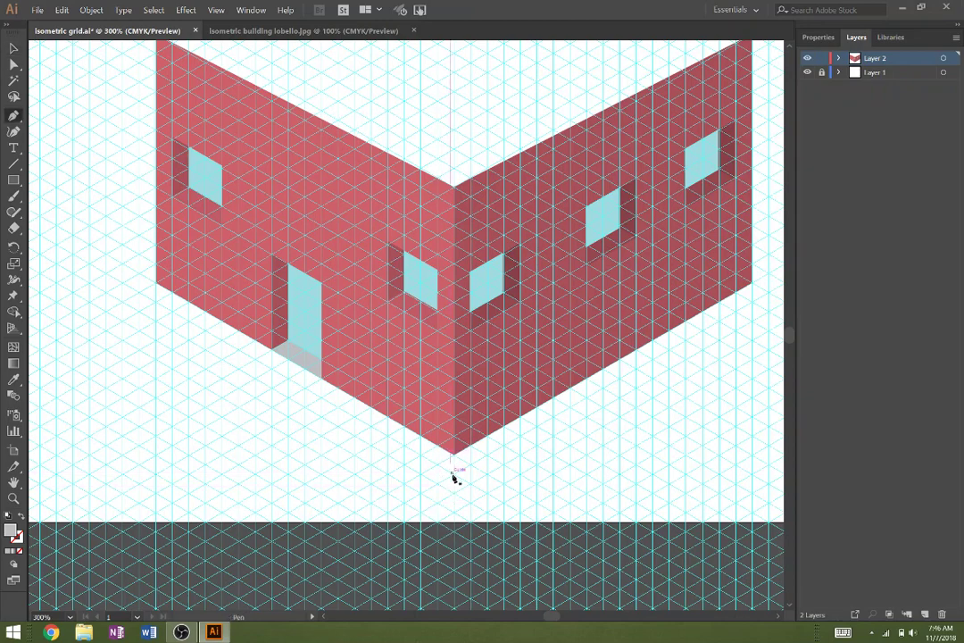
{"action": "left_click", "coordinate": [454, 512]}
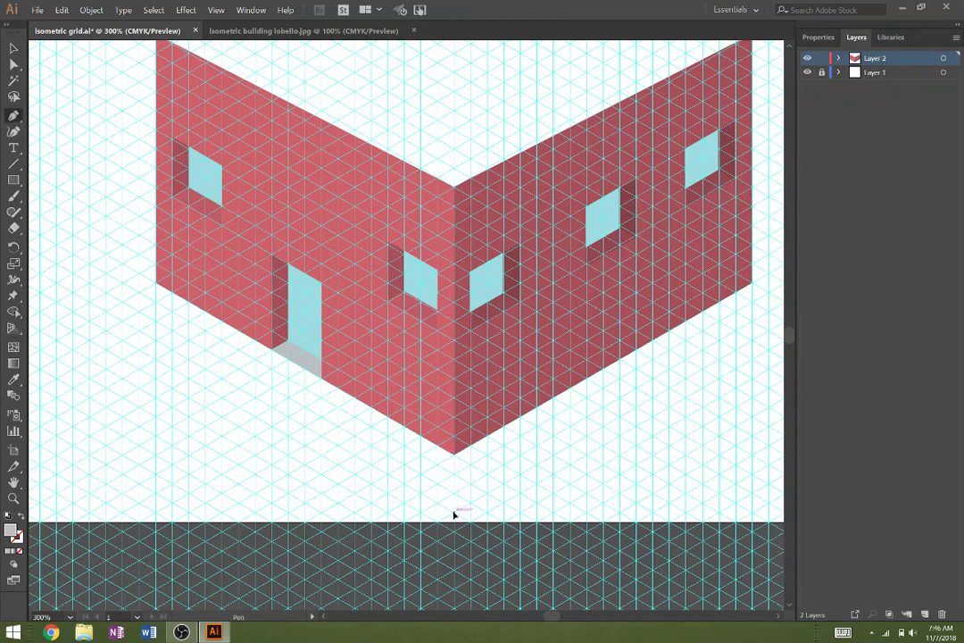
{"action": "left_click", "coordinate": [454, 455]}
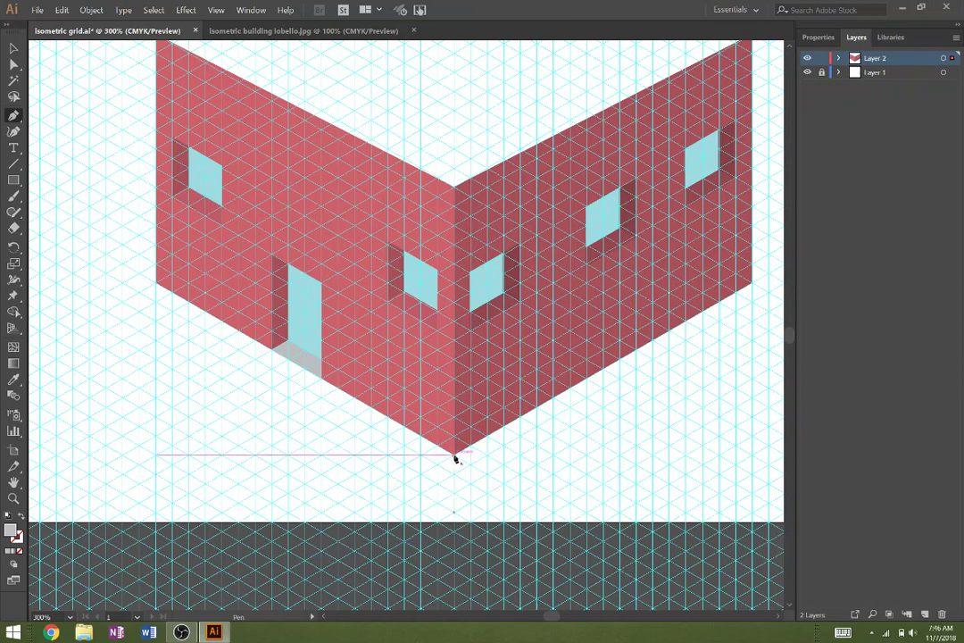
{"action": "left_click", "coordinate": [156, 283]}
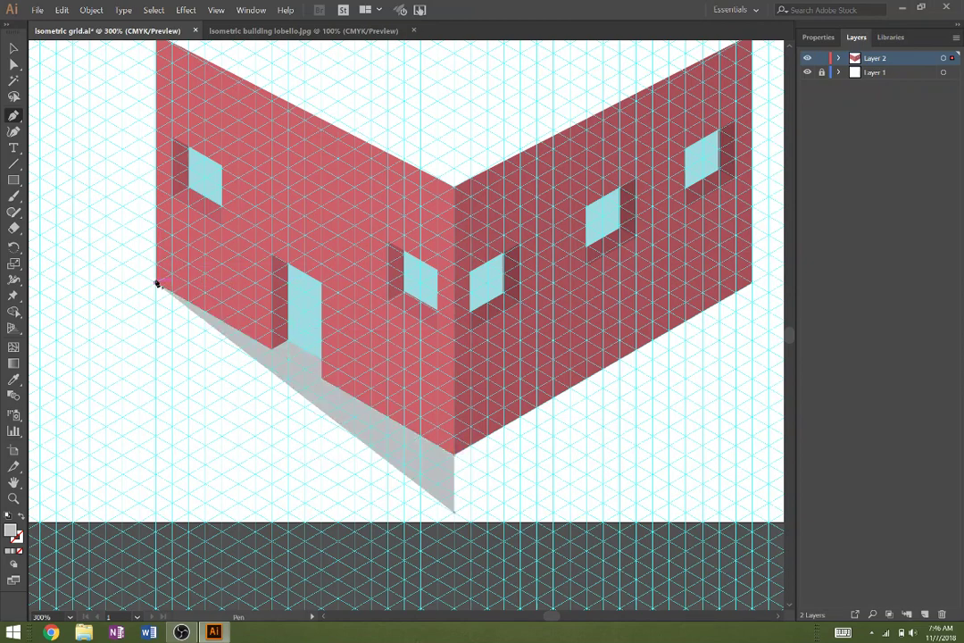
{"action": "left_click", "coordinate": [155, 228]}
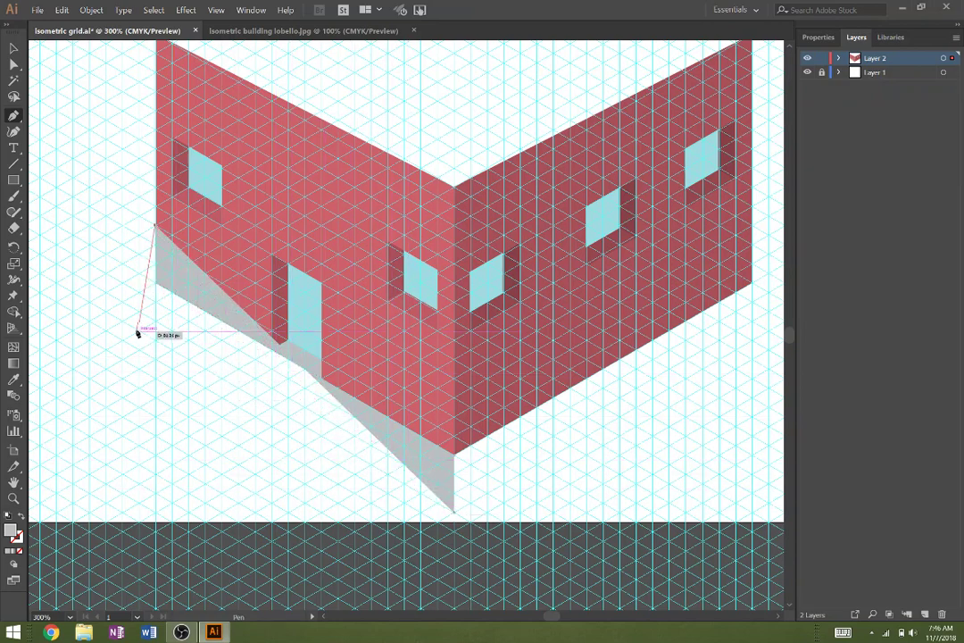
{"action": "left_click", "coordinate": [57, 285]}
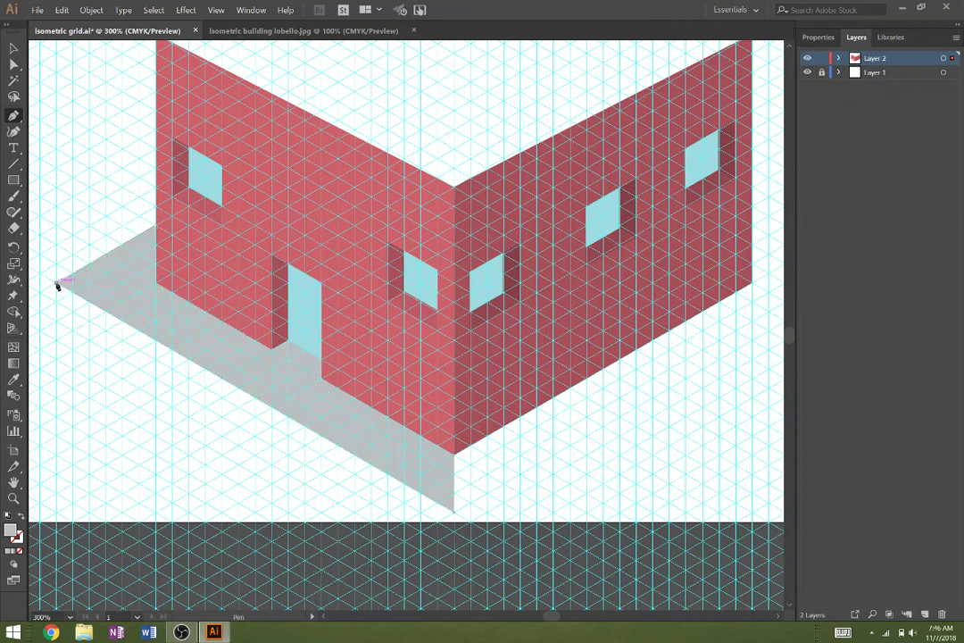
{"action": "left_click", "coordinate": [453, 516]}
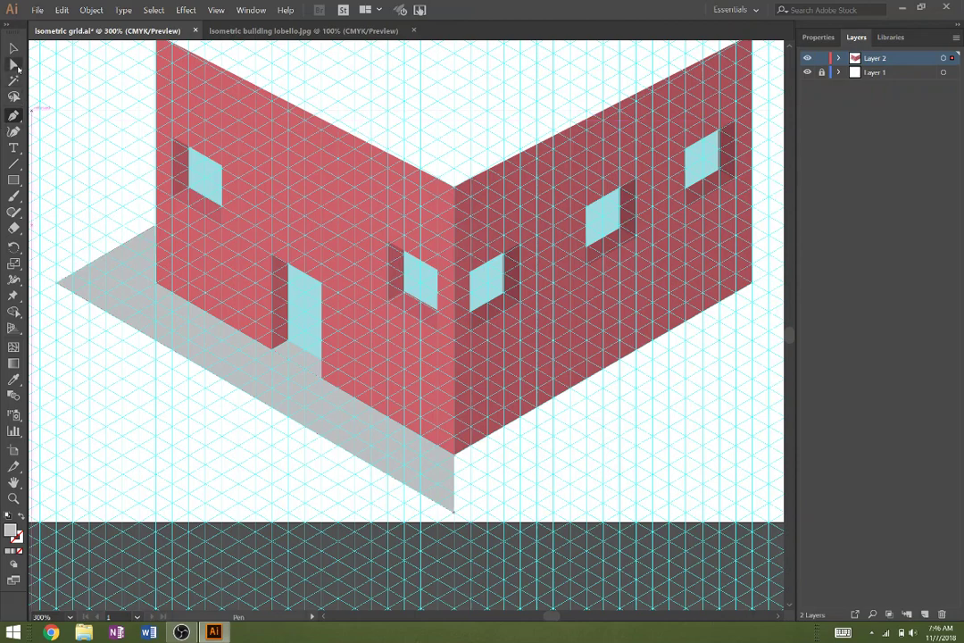
- Reflect a copy of the sidewalk strip across the vertical axis and place it along the base of the right wall, meeting at the front corner
{"action": "left_click", "coordinate": [13, 49]}
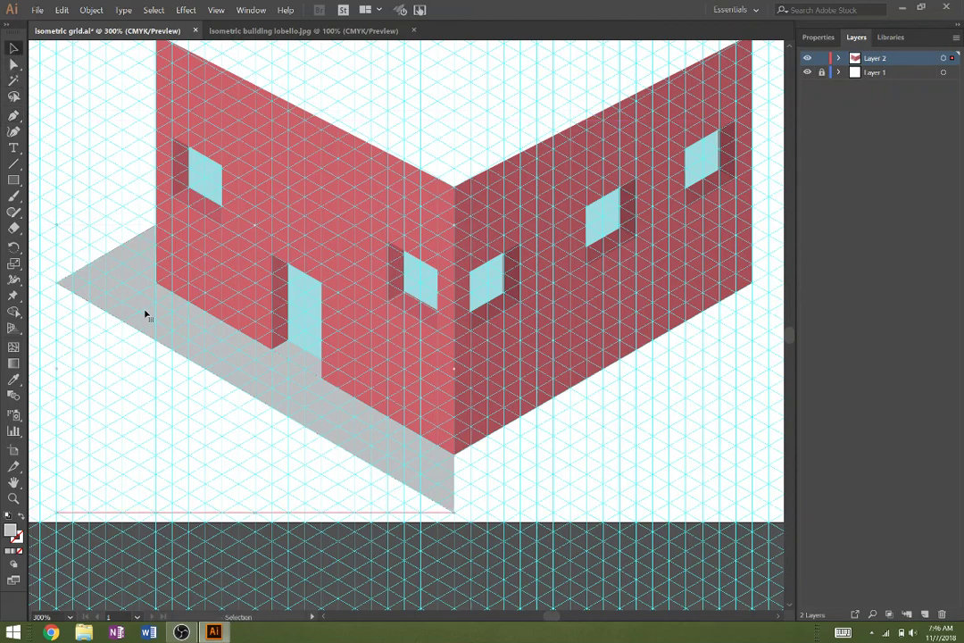
{"action": "right_click", "coordinate": [188, 340]}
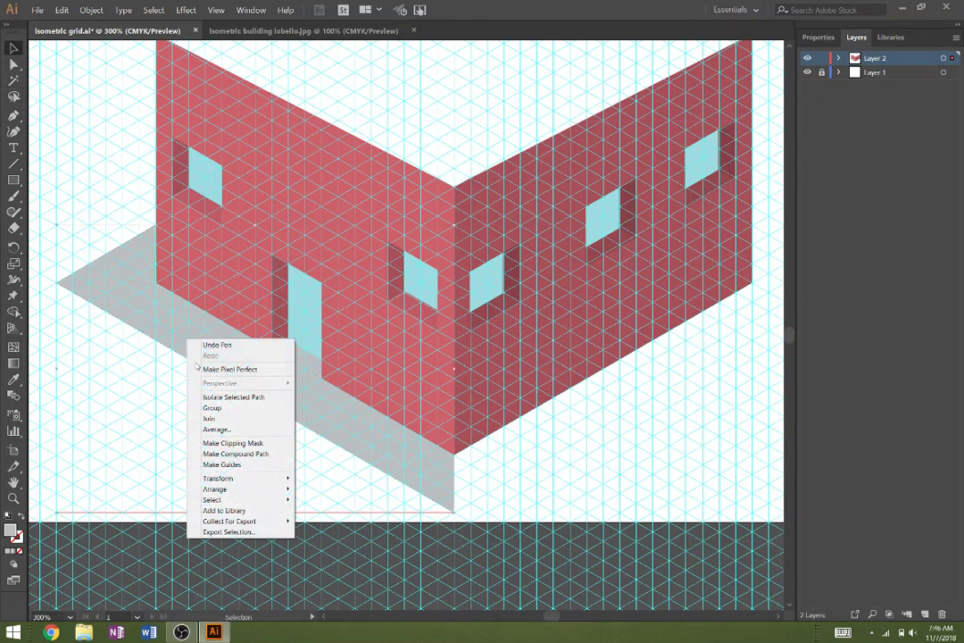
{"action": "mouse_move", "coordinate": [224, 478]}
{"action": "left_click", "coordinate": [125, 512]}
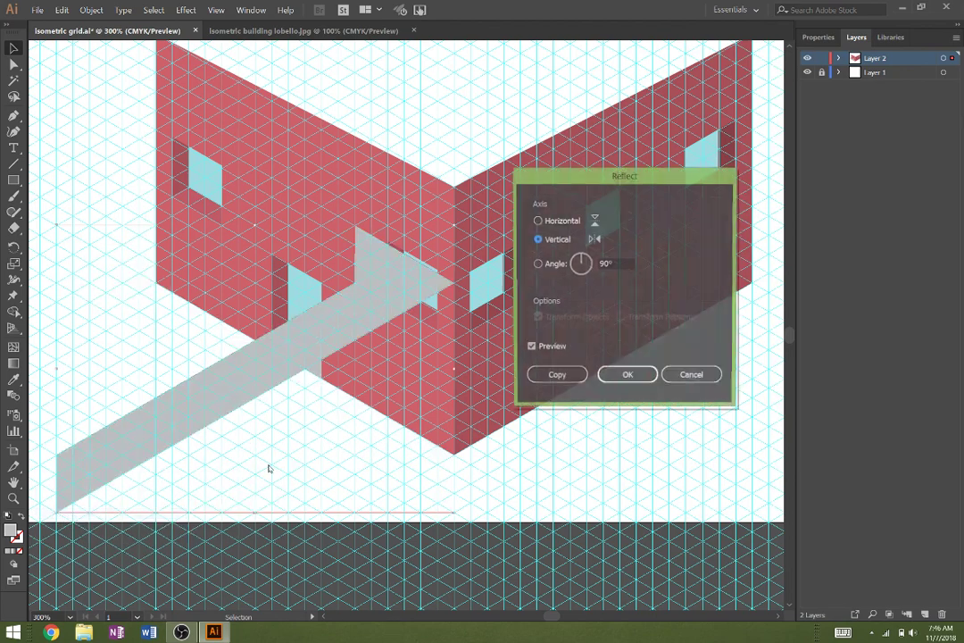
{"action": "left_click", "coordinate": [558, 378]}
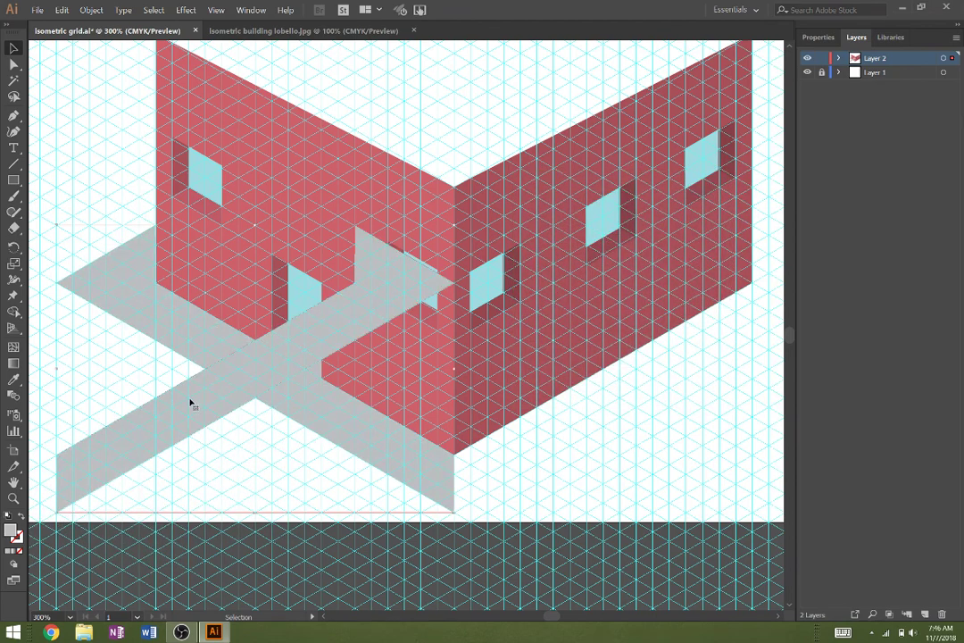
{"action": "left_click_drag", "start_coordinate": [191, 403], "coordinate": [586, 412]}
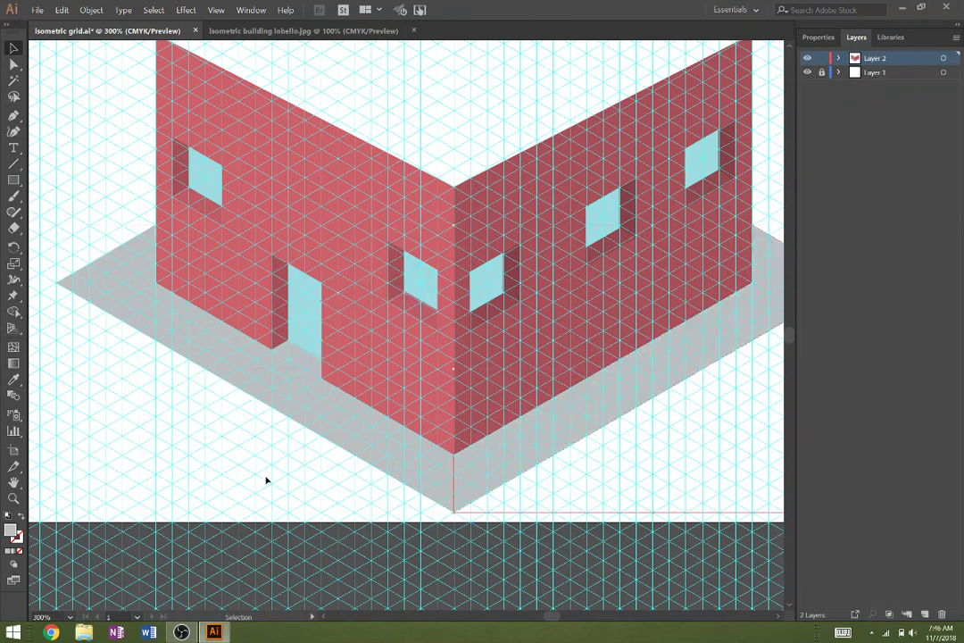
{"action": "left_click", "coordinate": [311, 480]}
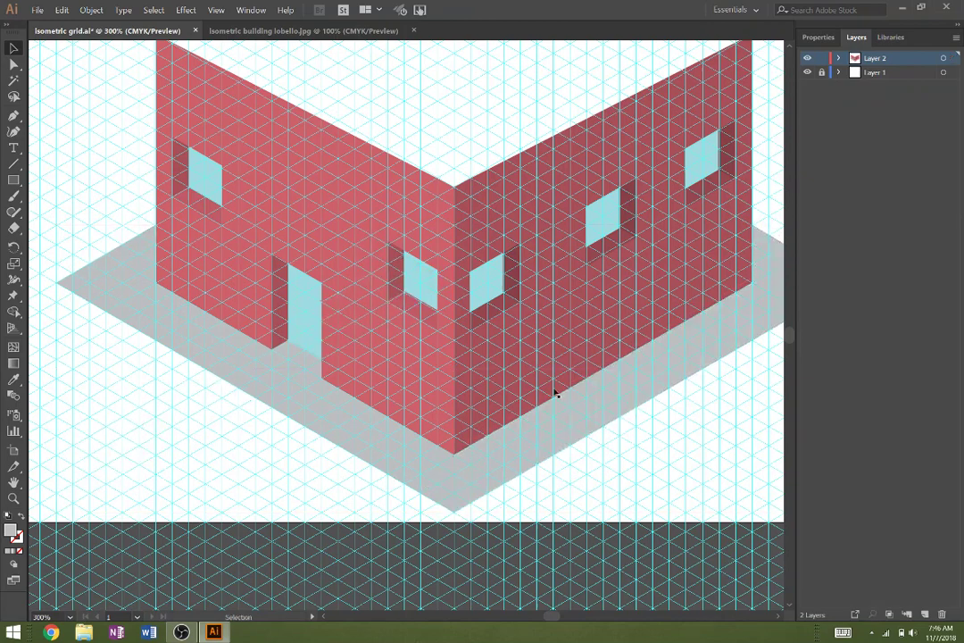
- Draw a closed shadow parallelogram about 260 by 150 px over the sidewalk along the right wall with the Pen tool
{"action": "key", "text": "p"}
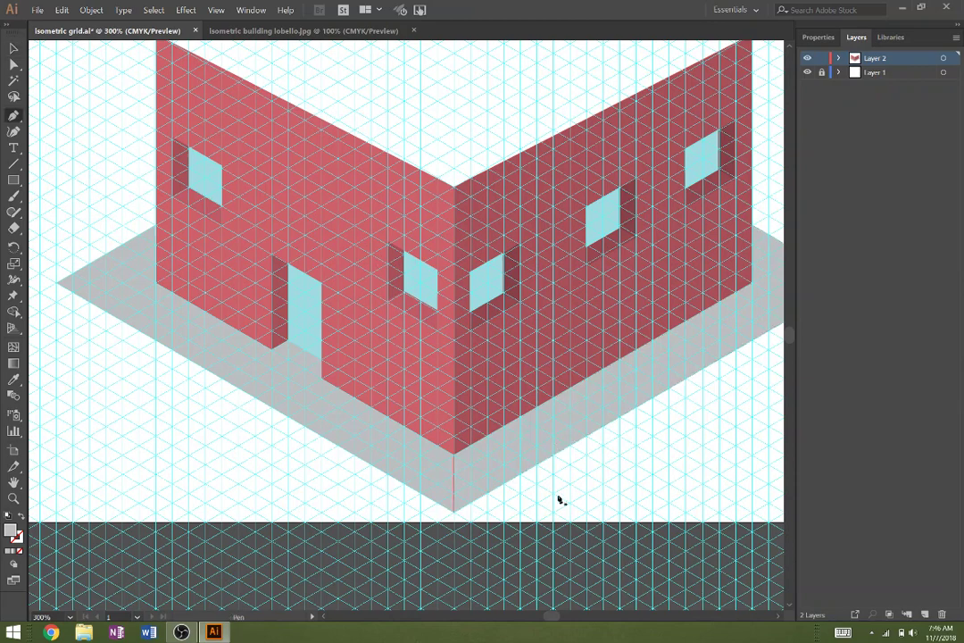
{"action": "left_click", "coordinate": [453, 511]}
{"action": "left_click", "coordinate": [454, 455]}
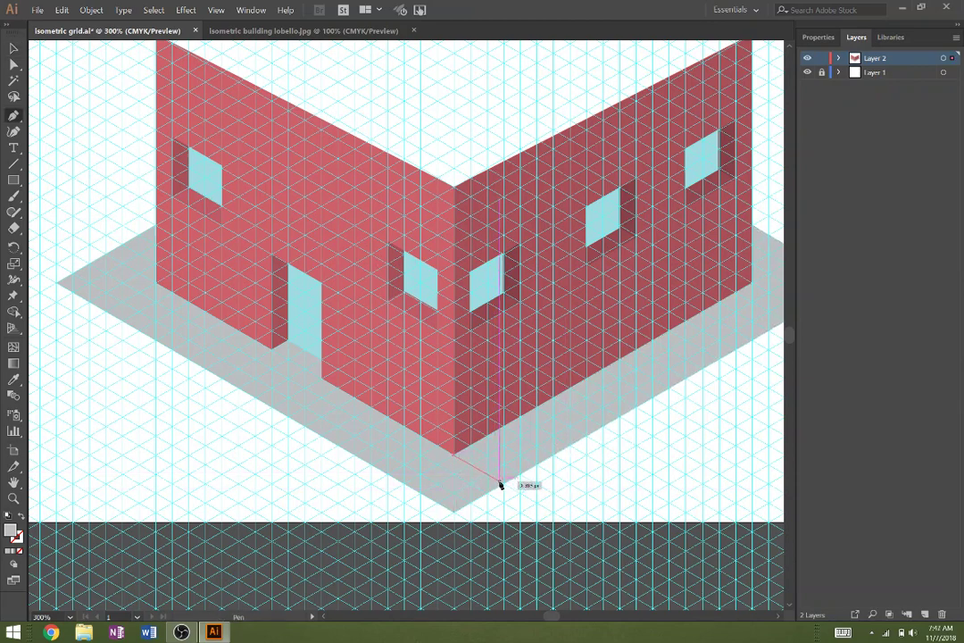
{"action": "left_click", "coordinate": [503, 483]}
{"action": "left_click_drag", "start_coordinate": [734, 341], "coordinate": [590, 405]}
{"action": "left_click", "coordinate": [657, 373]}
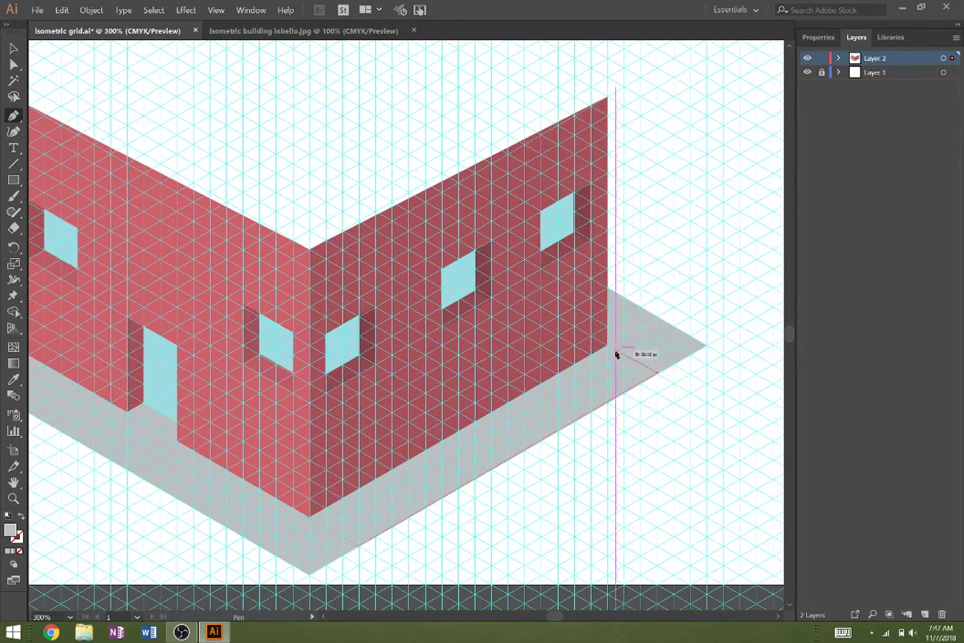
{"action": "left_click", "coordinate": [608, 347]}
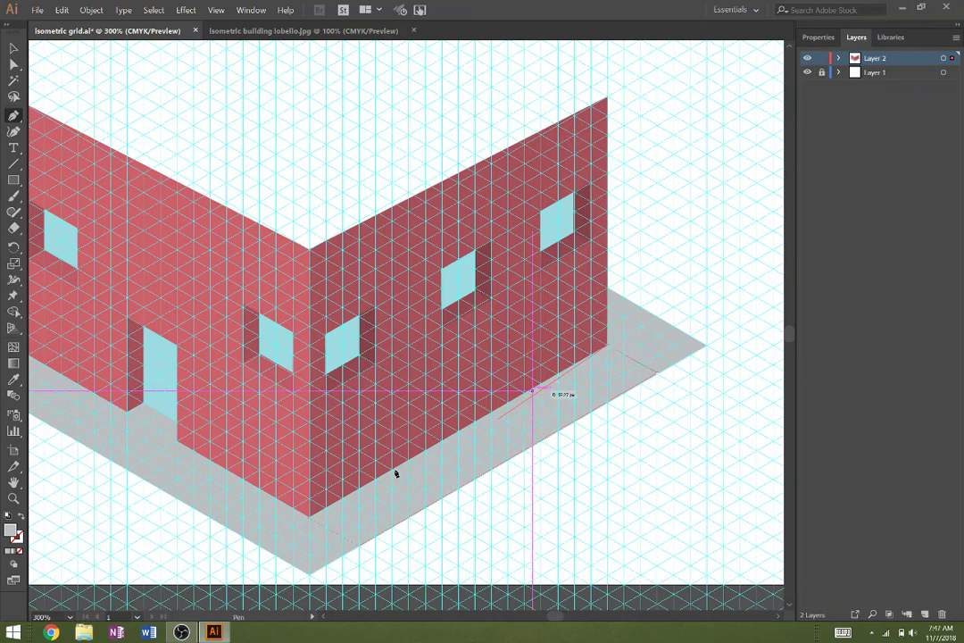
{"action": "left_click", "coordinate": [312, 520]}
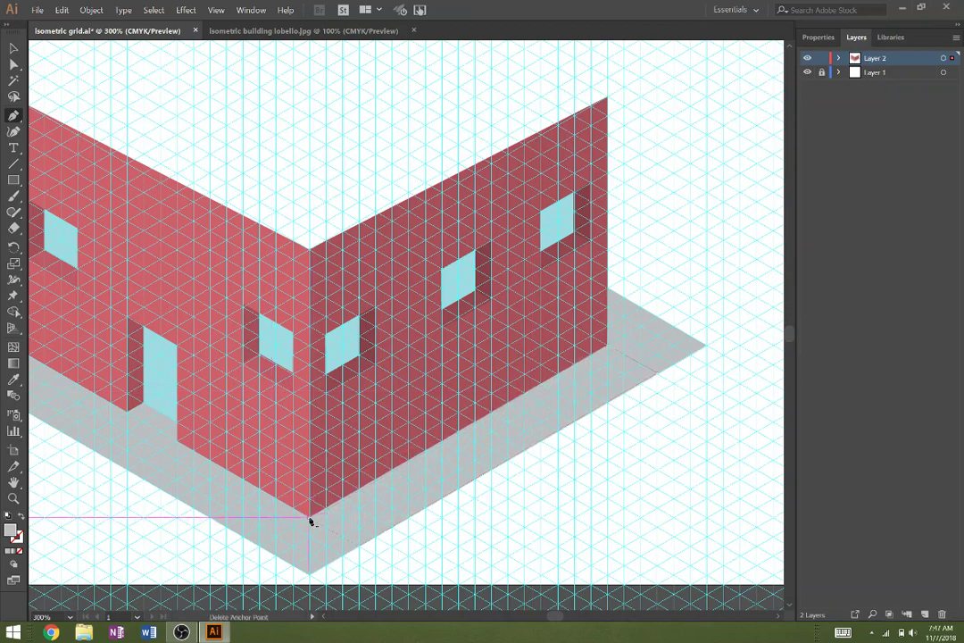
- Fill the right wall's ground shadow with a darker grey swatch and undo the stray anchor point above the building
{"action": "left_click", "coordinate": [817, 36]}
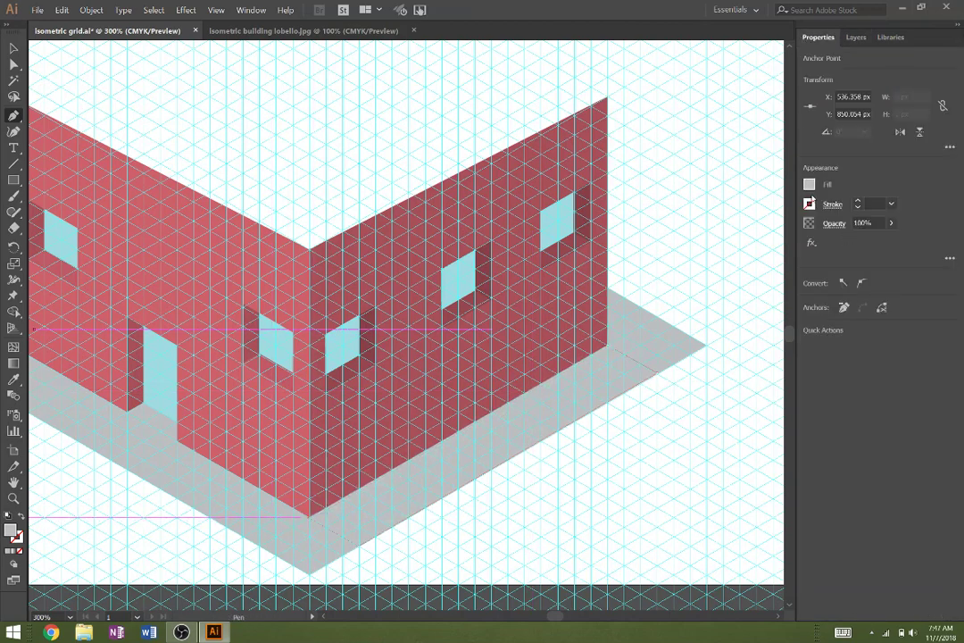
{"action": "left_click", "coordinate": [809, 184]}
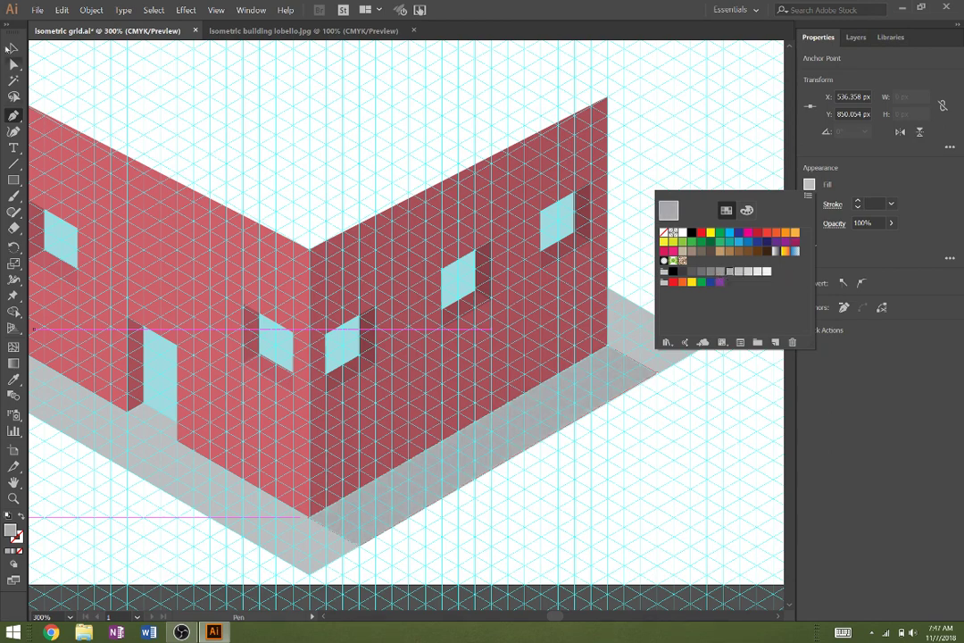
{"action": "left_click", "coordinate": [13, 49]}
{"action": "left_click", "coordinate": [323, 114]}
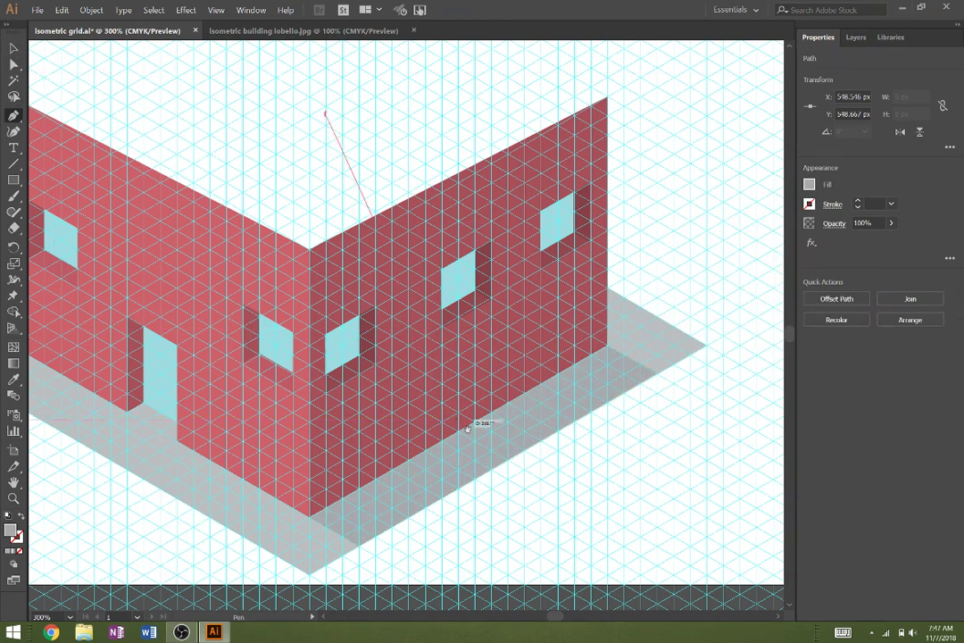
{"action": "key", "text": "ctrl+z"}
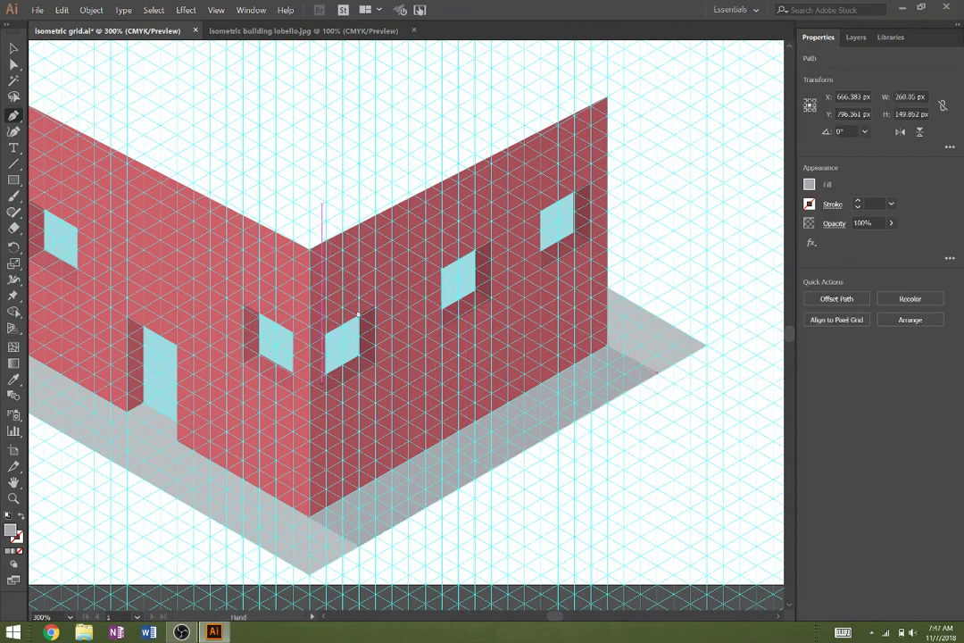
- Draw a darker grey curb face about 28 px high along the outer edge of the left sidewalk with the Pen tool
{"action": "scroll", "coordinate": [357, 303], "scroll_direction": "down", "scroll_amount": 3}
{"action": "scroll", "coordinate": [357, 303], "scroll_direction": "left", "scroll_amount": 2}
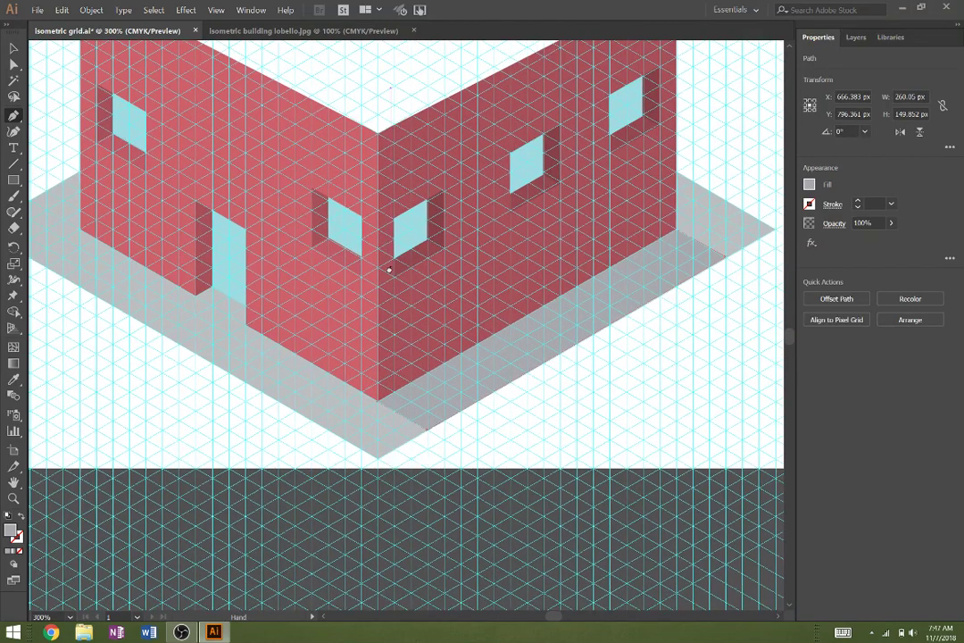
{"action": "left_click", "coordinate": [379, 460]}
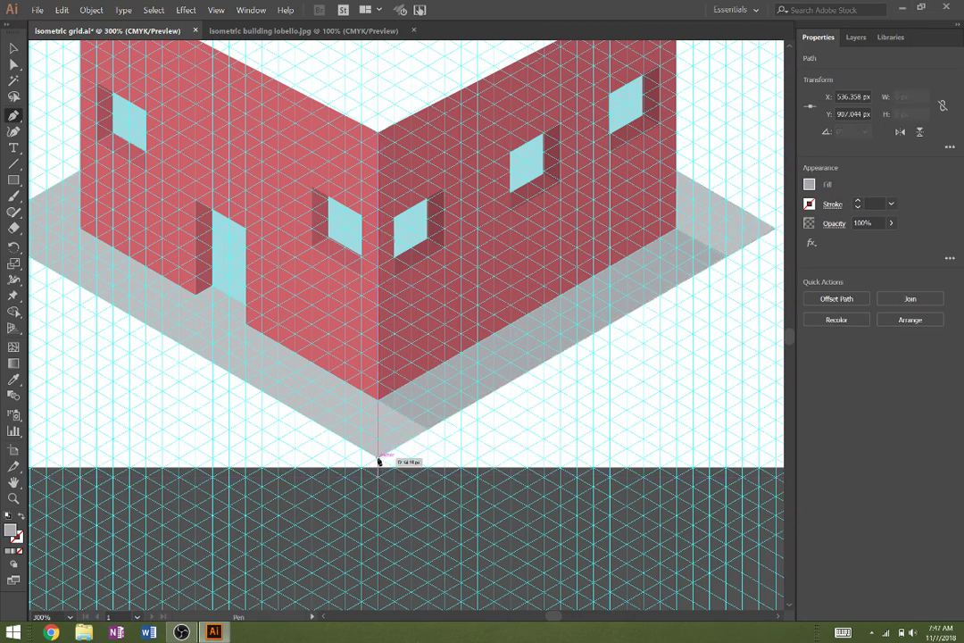
{"action": "left_click", "coordinate": [379, 459]}
{"action": "left_click", "coordinate": [375, 461]}
{"action": "left_click", "coordinate": [377, 458]}
{"action": "left_click_drag", "start_coordinate": [329, 446], "coordinate": [536, 520]}
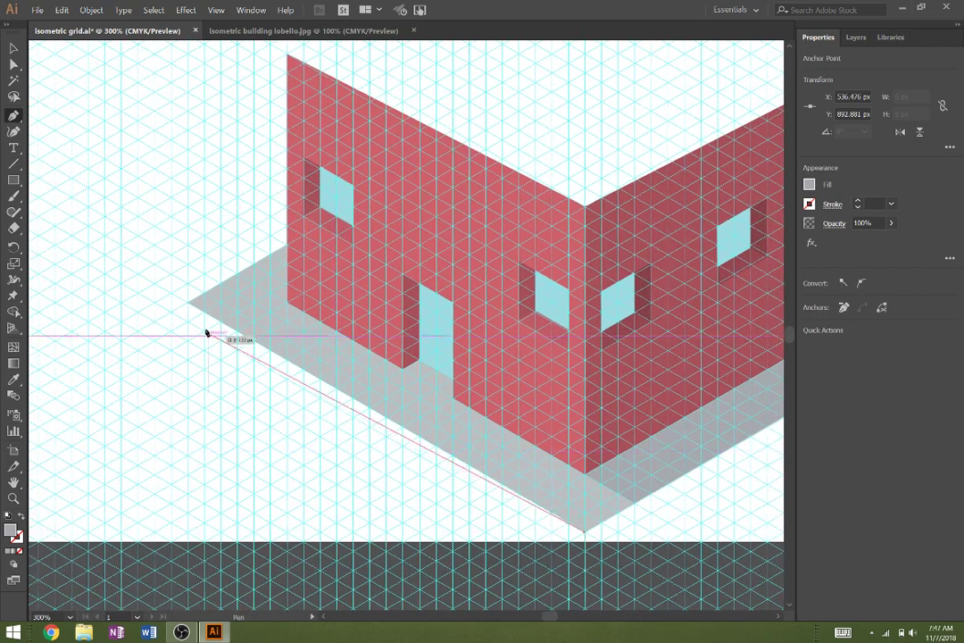
{"action": "left_click", "coordinate": [189, 306]}
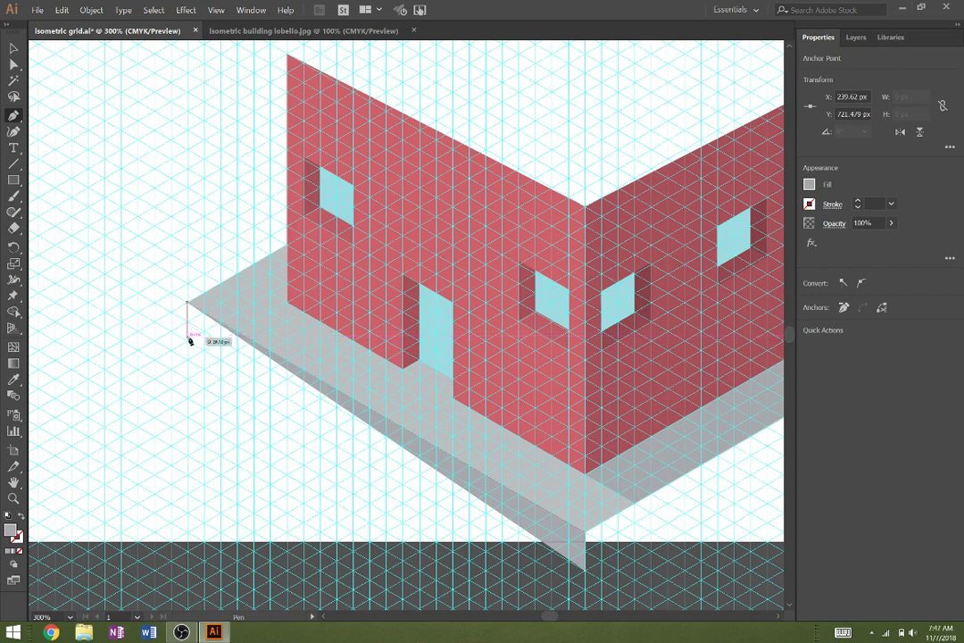
{"action": "left_click", "coordinate": [188, 341]}
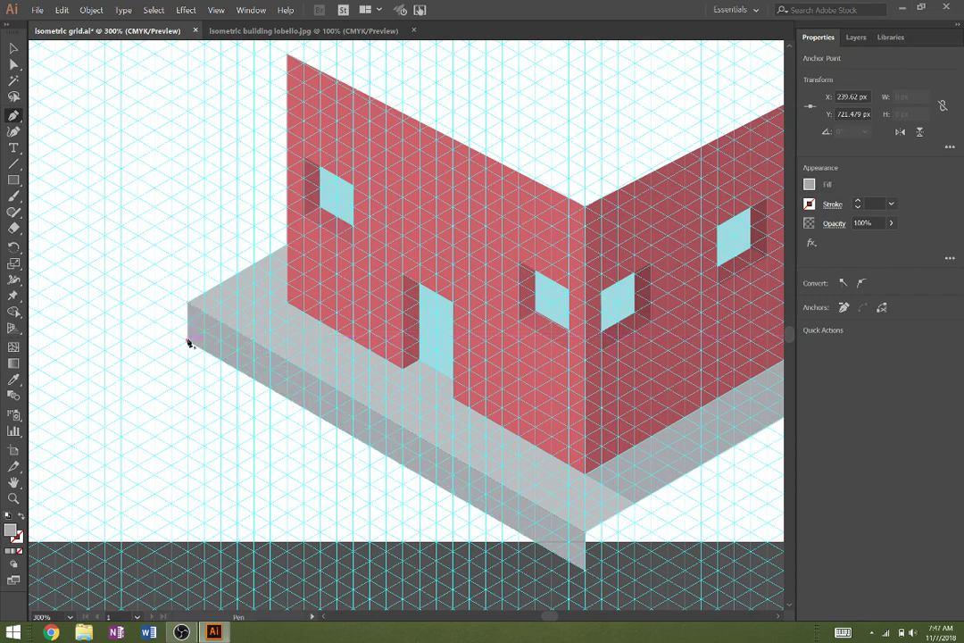
{"action": "left_click", "coordinate": [582, 570]}
{"action": "key", "text": "v"}
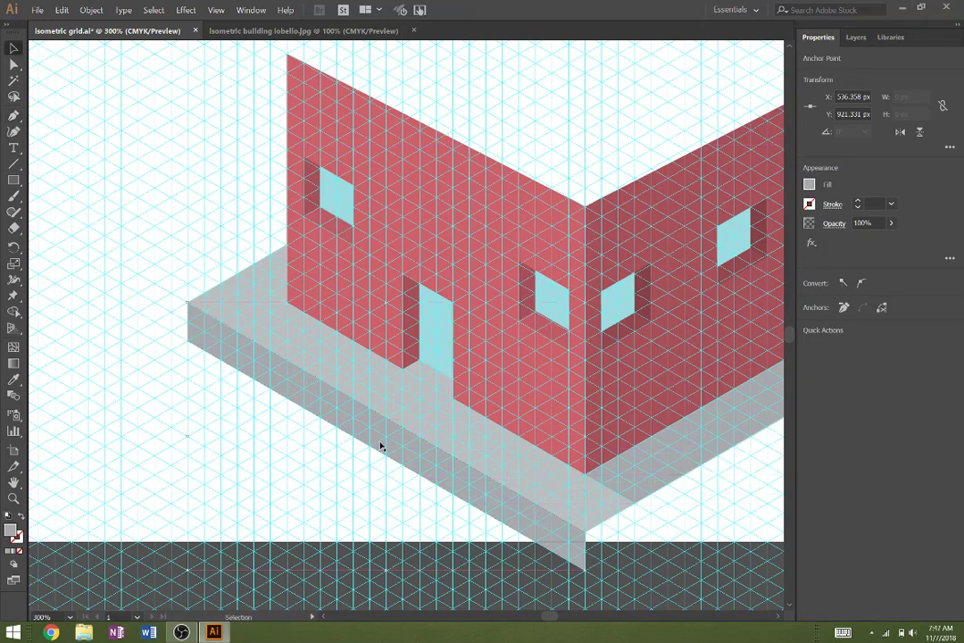
{"action": "right_click", "coordinate": [378, 439]}
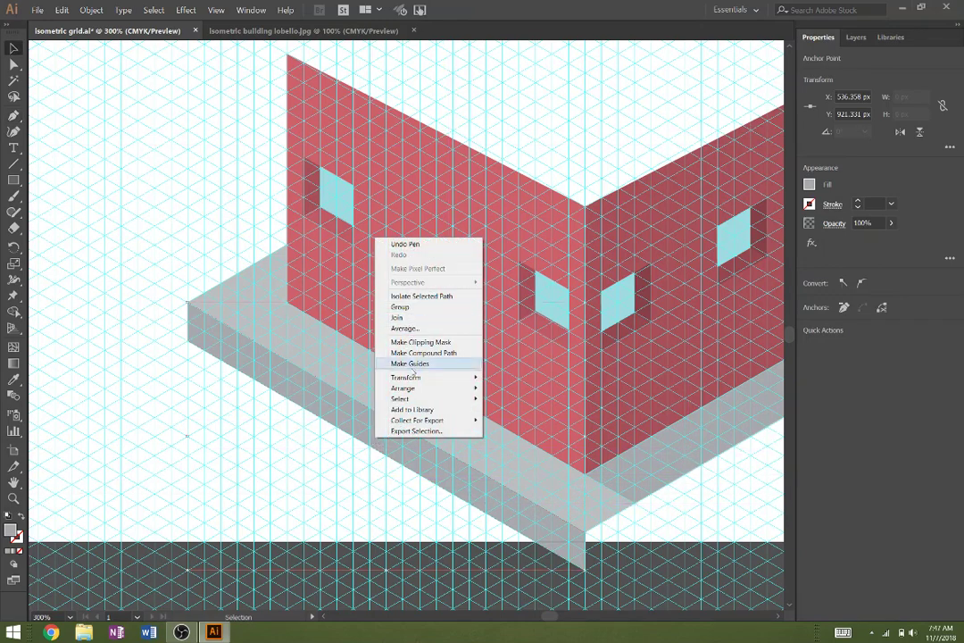
{"action": "mouse_move", "coordinate": [411, 377]}
{"action": "left_click", "coordinate": [268, 409]}
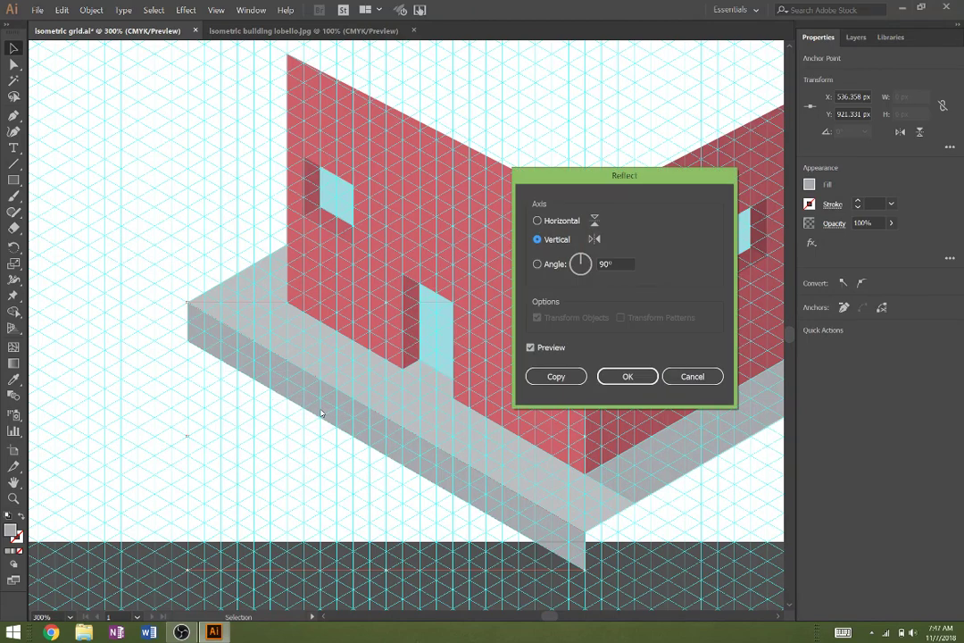
{"action": "left_click", "coordinate": [678, 377]}
{"action": "left_click", "coordinate": [153, 484]}
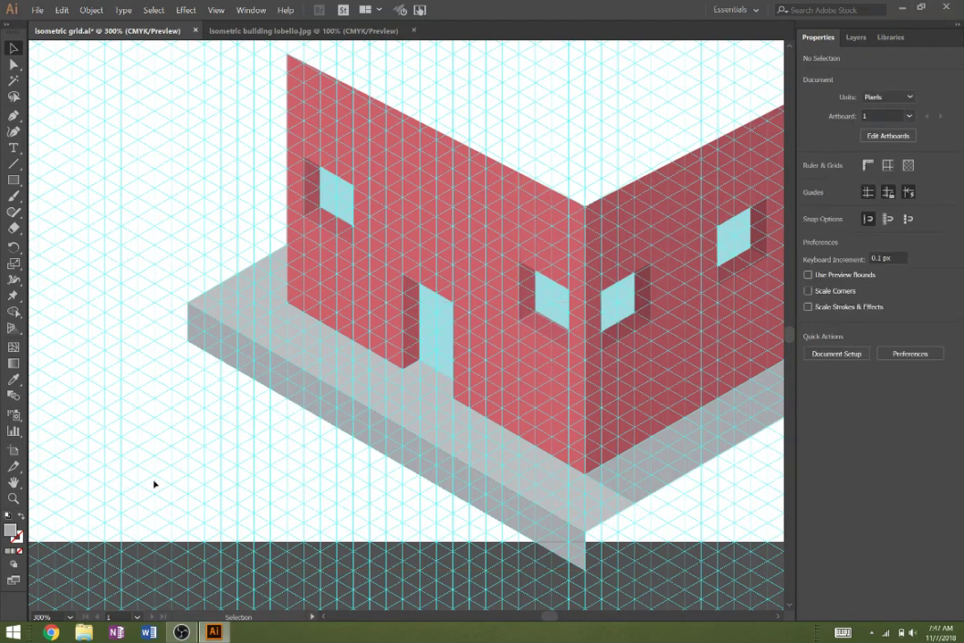
- Reflect a copy of the left curb face across the vertical axis and place it along the right sidewalk's outer edge, meeting at the front corner
{"action": "left_click", "coordinate": [360, 424]}
{"action": "right_click", "coordinate": [359, 426]}
{"action": "mouse_move", "coordinate": [393, 365]}
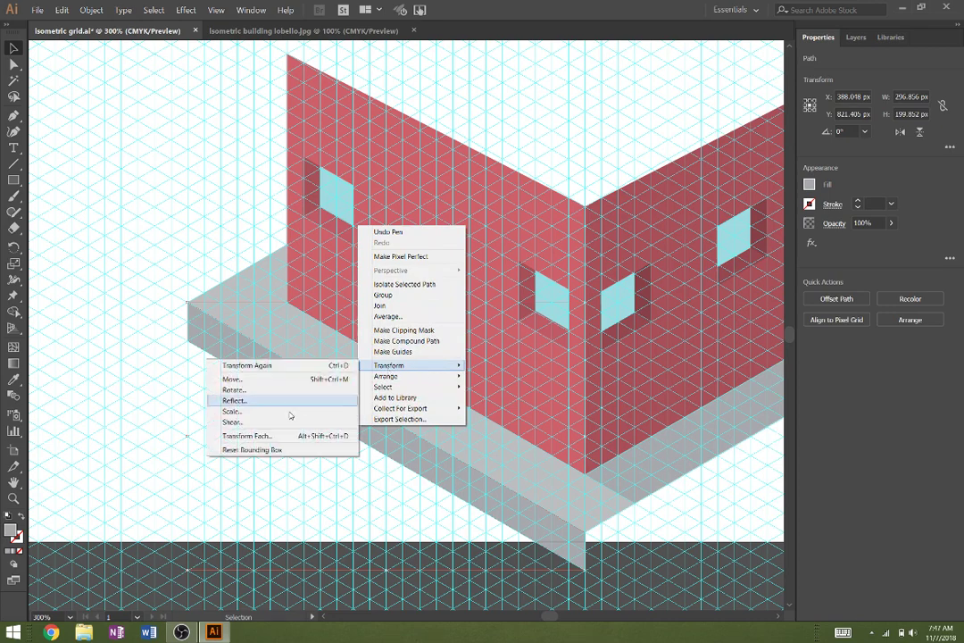
{"action": "left_click", "coordinate": [273, 400]}
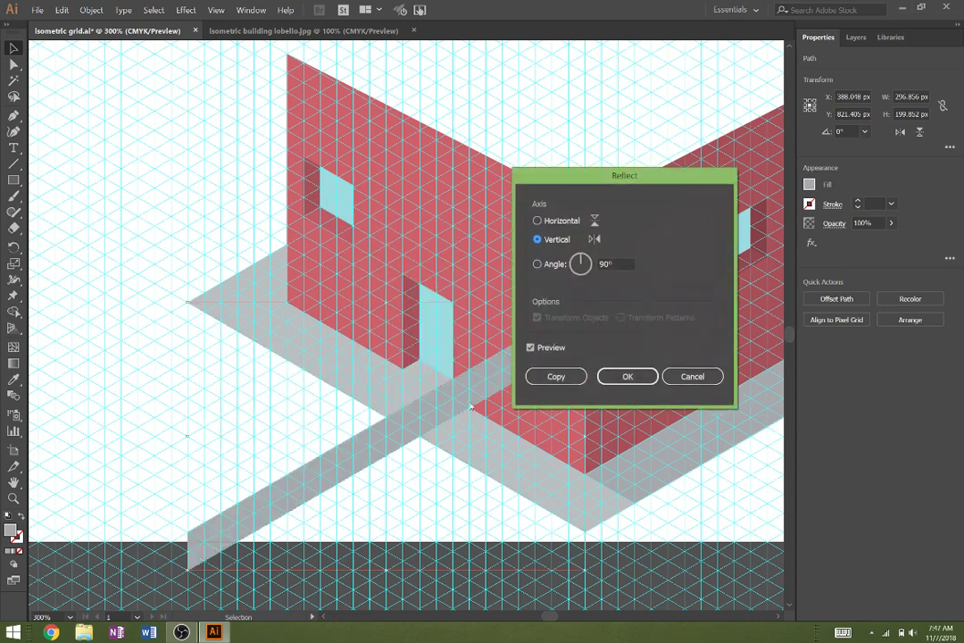
{"action": "left_click", "coordinate": [553, 377]}
{"action": "left_click_drag", "start_coordinate": [216, 541], "coordinate": [613, 535]}
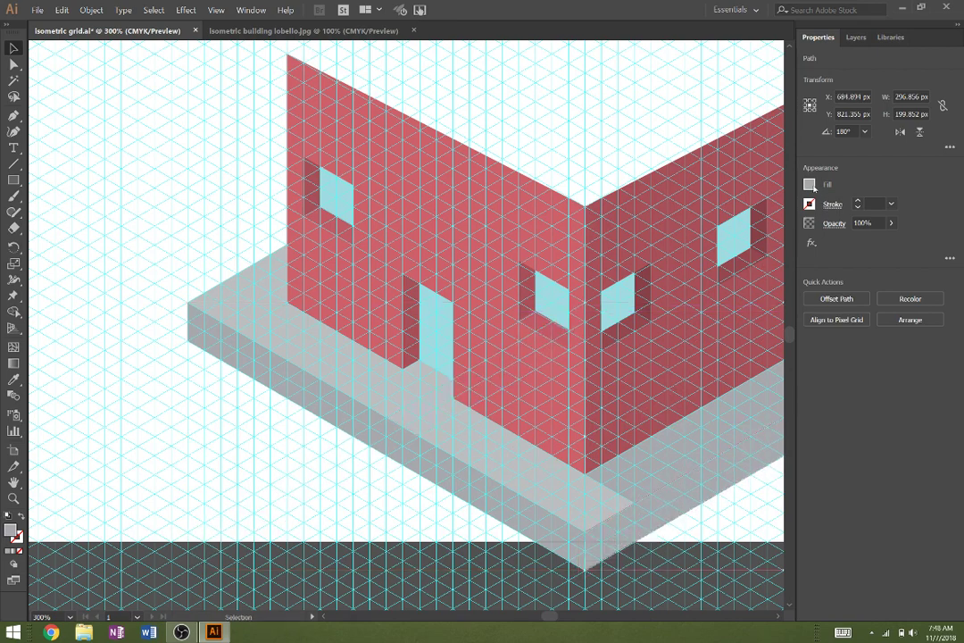
- Fill the right curb face with a darker grey swatch and deselect it
{"action": "left_click", "coordinate": [810, 186]}
{"action": "left_click", "coordinate": [717, 275]}
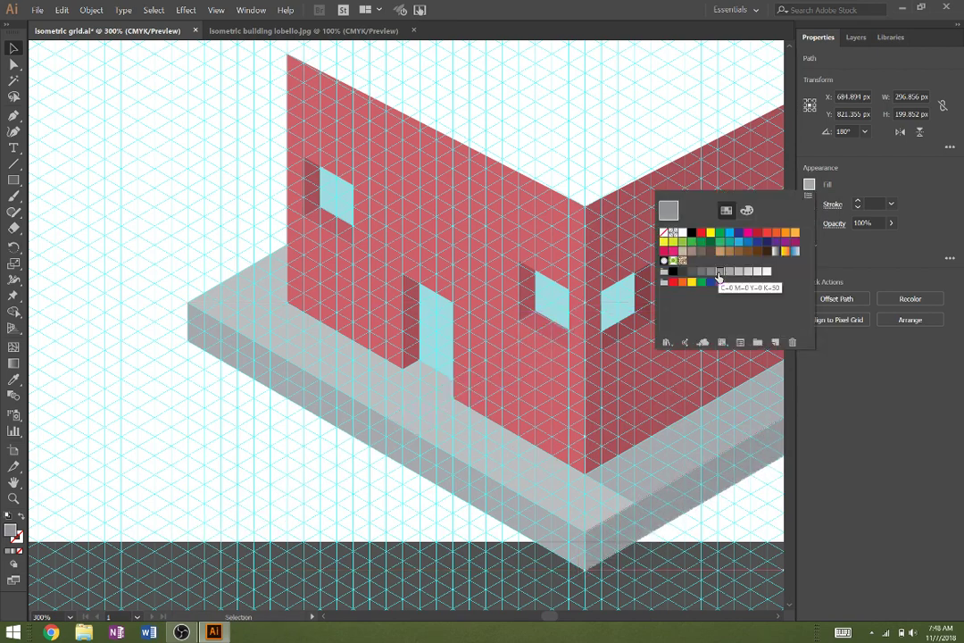
{"action": "left_click", "coordinate": [710, 272]}
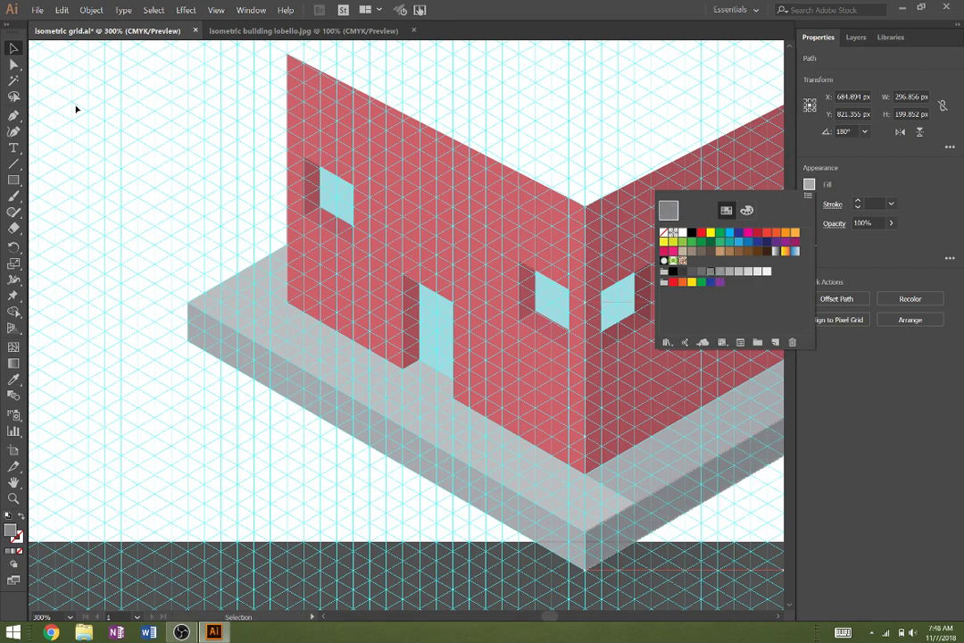
{"action": "left_click", "coordinate": [14, 44]}
{"action": "left_click", "coordinate": [175, 231]}
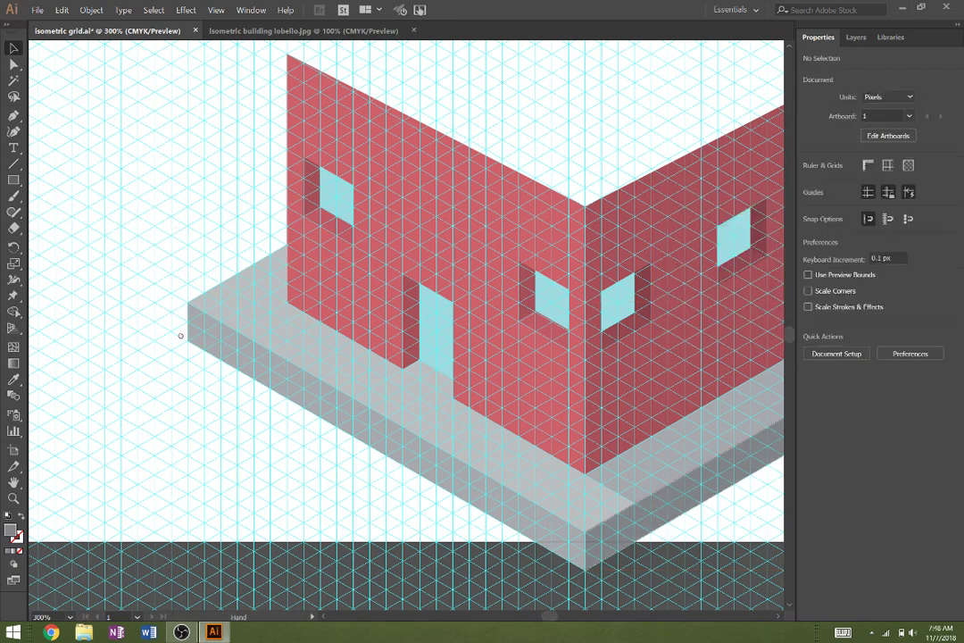
- Select all the building and sidewalk artwork and move it up about 85 px, keeping it aligned to the isometric grid
{"action": "left_click_drag", "start_coordinate": [181, 336], "coordinate": [49, 347]}
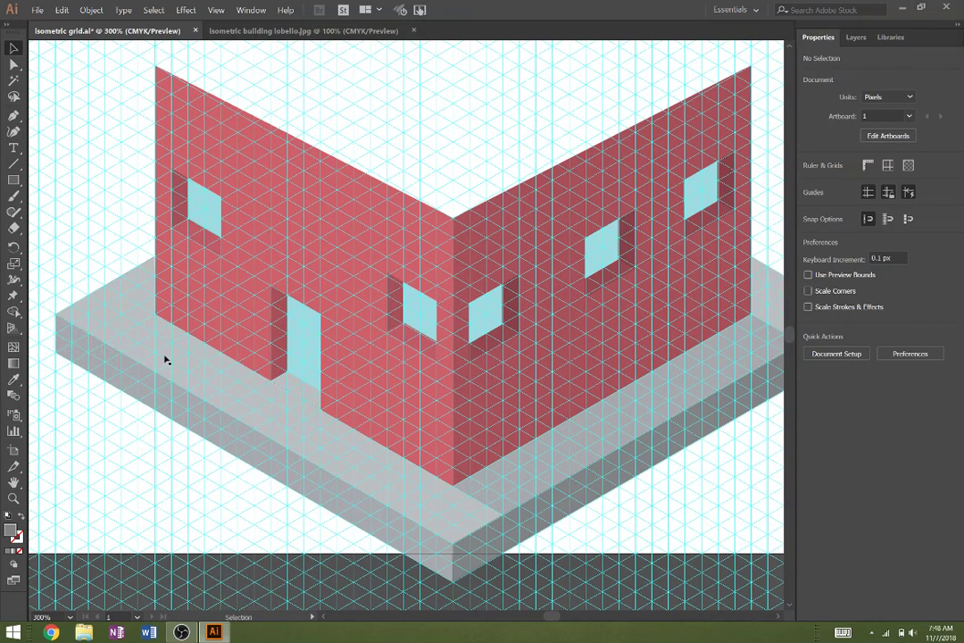
{"action": "key", "text": "ctrl+a"}
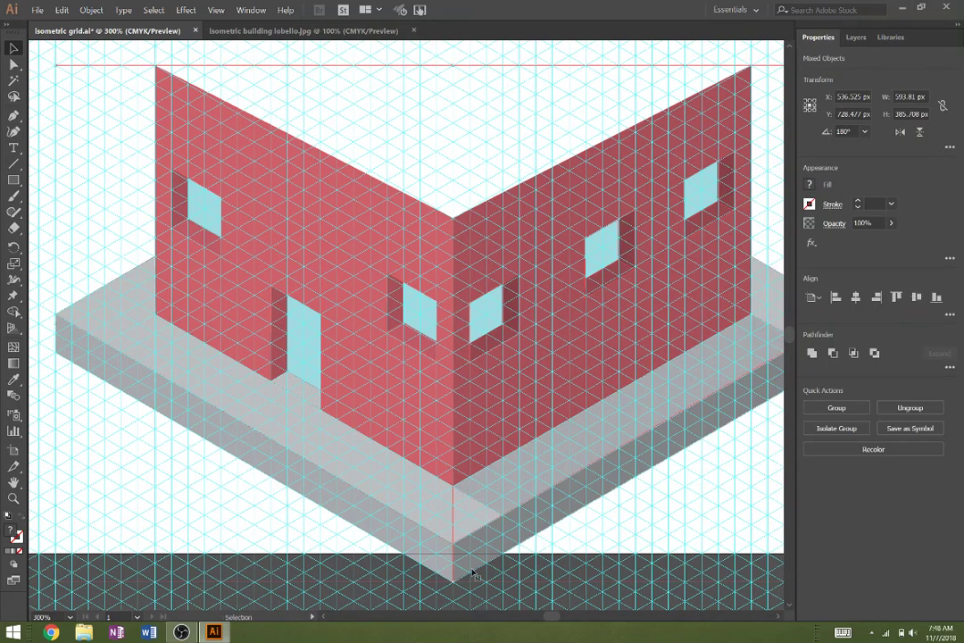
{"action": "left_click_drag", "start_coordinate": [464, 574], "coordinate": [463, 461]}
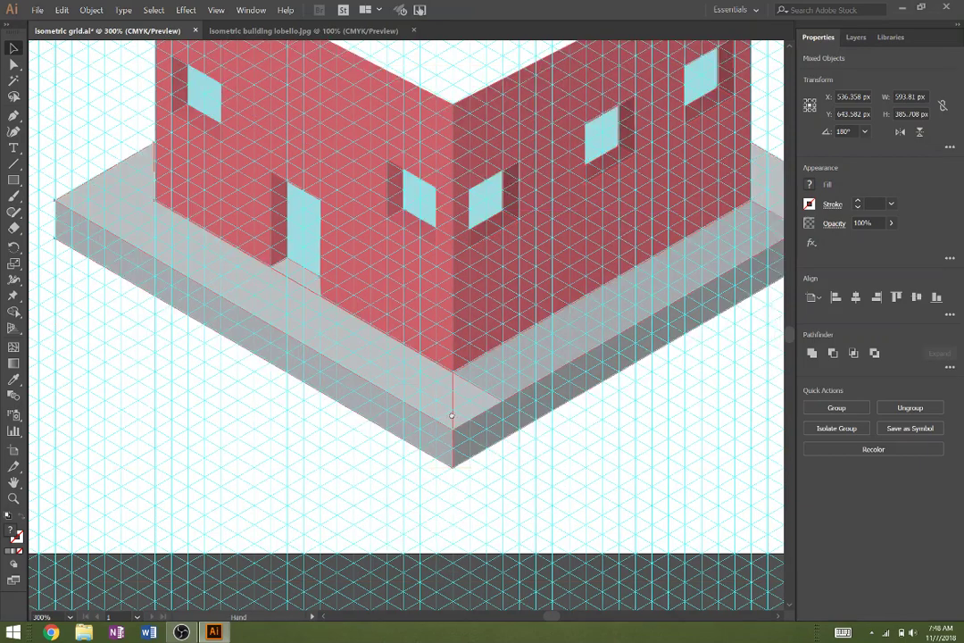
{"action": "key", "text": "space"}
{"action": "left_click_drag", "start_coordinate": [467, 393], "coordinate": [458, 547]}
{"action": "left_click_drag", "start_coordinate": [463, 431], "coordinate": [473, 497]}
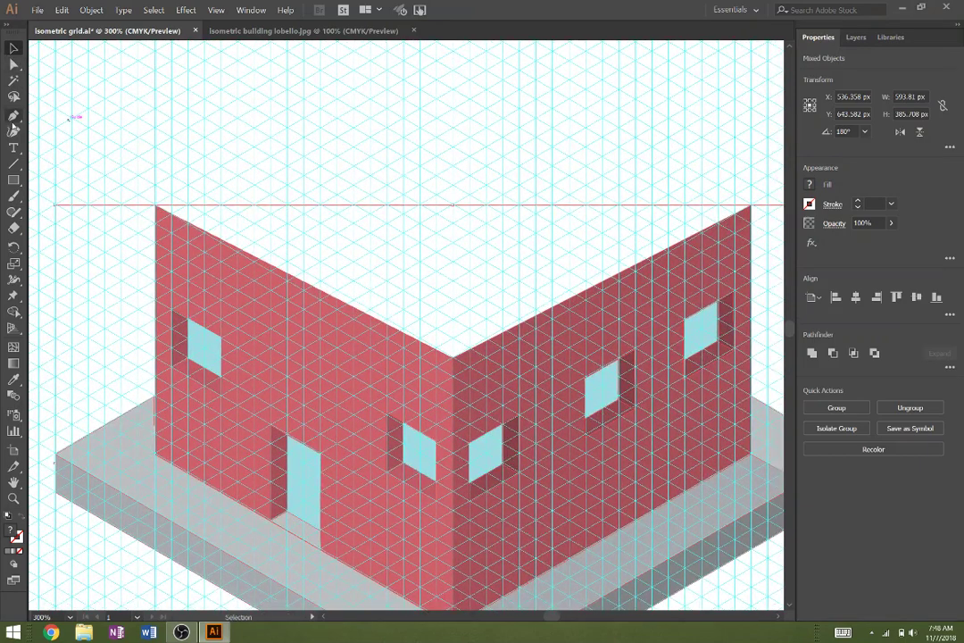
- Raise the outer top corner anchor points of both walls about 15 px so the top edges follow the isometric grid
{"action": "left_click", "coordinate": [13, 117]}
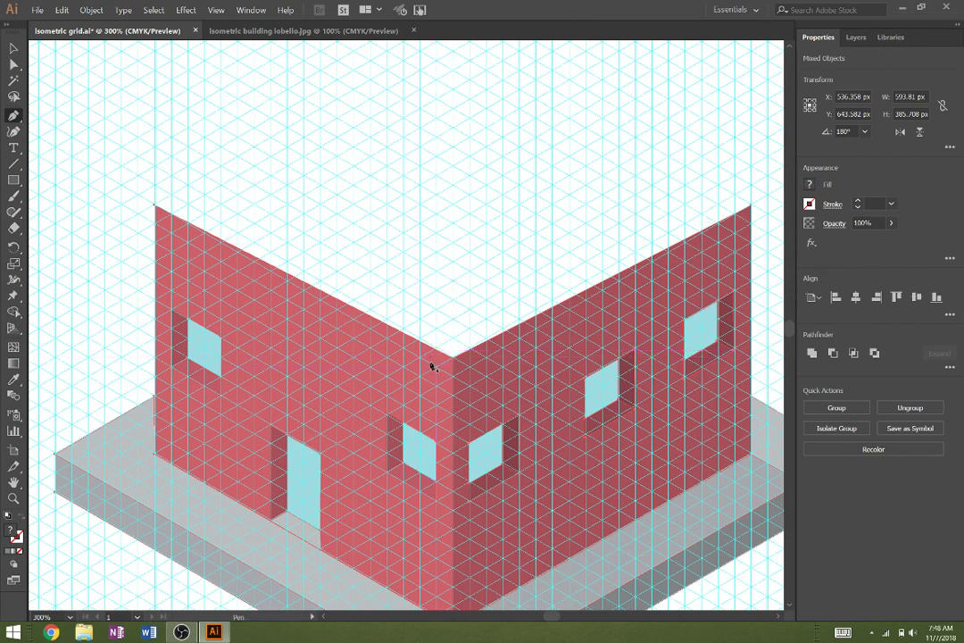
{"action": "scroll", "coordinate": [434, 363], "scroll_direction": "down", "scroll_amount": 1}
{"action": "scroll", "coordinate": [437, 359], "scroll_direction": "down", "scroll_amount": 1}
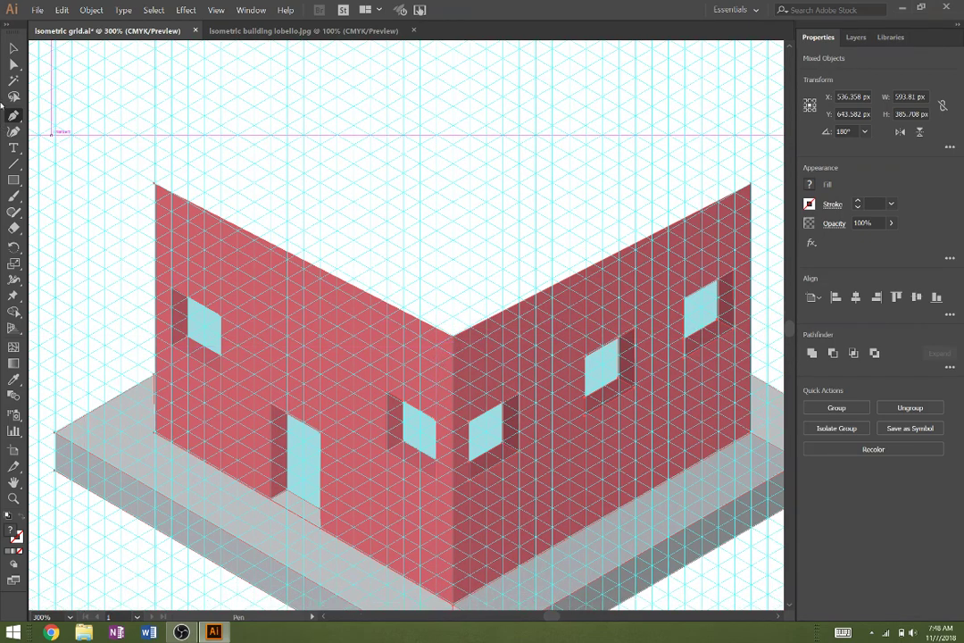
{"action": "left_click", "coordinate": [14, 64]}
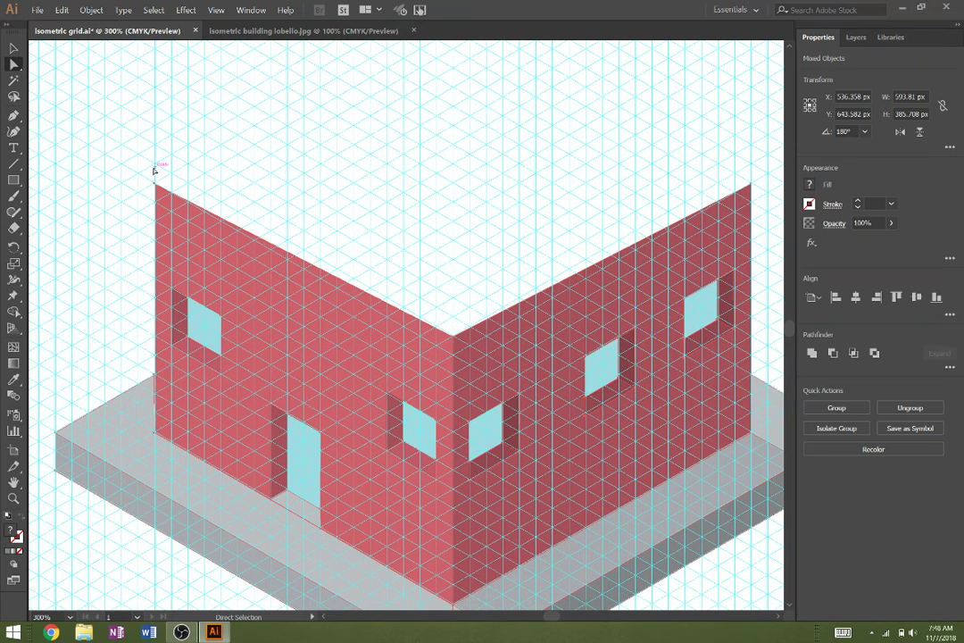
{"action": "left_click", "coordinate": [154, 186]}
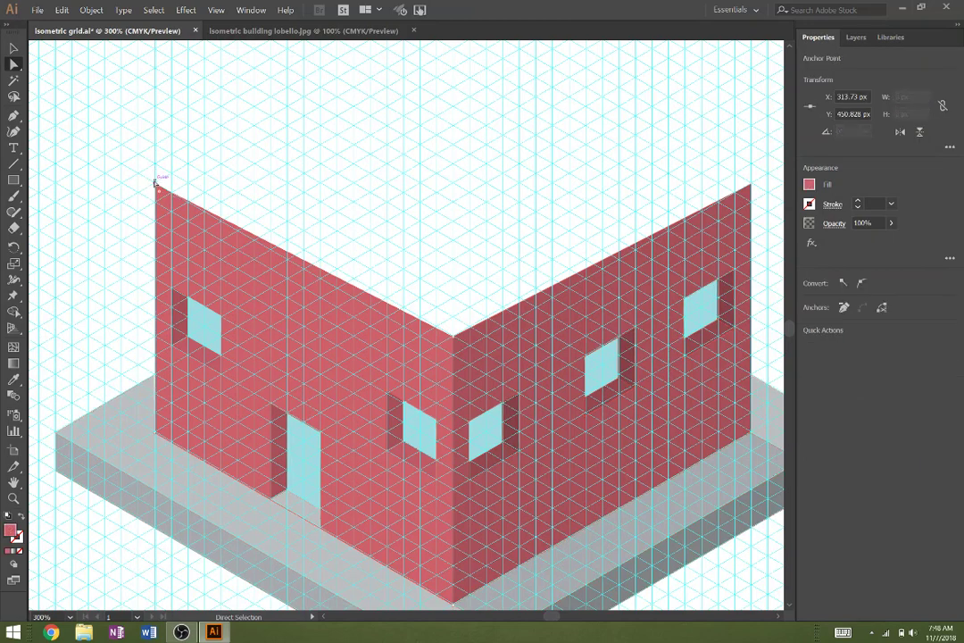
{"action": "left_click_drag", "start_coordinate": [154, 186], "coordinate": [158, 165]}
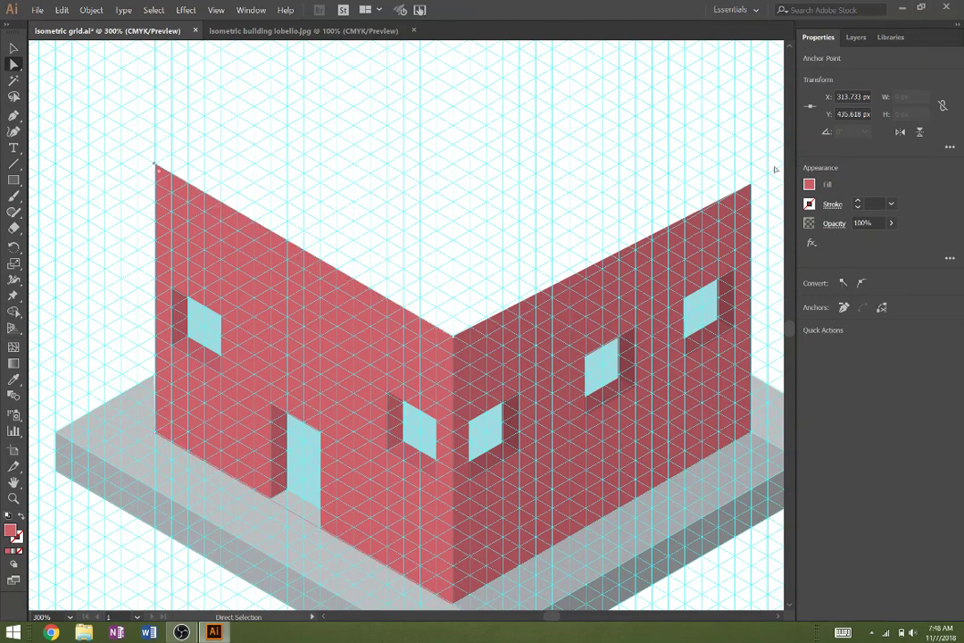
{"action": "left_click_drag", "start_coordinate": [750, 186], "coordinate": [749, 168]}
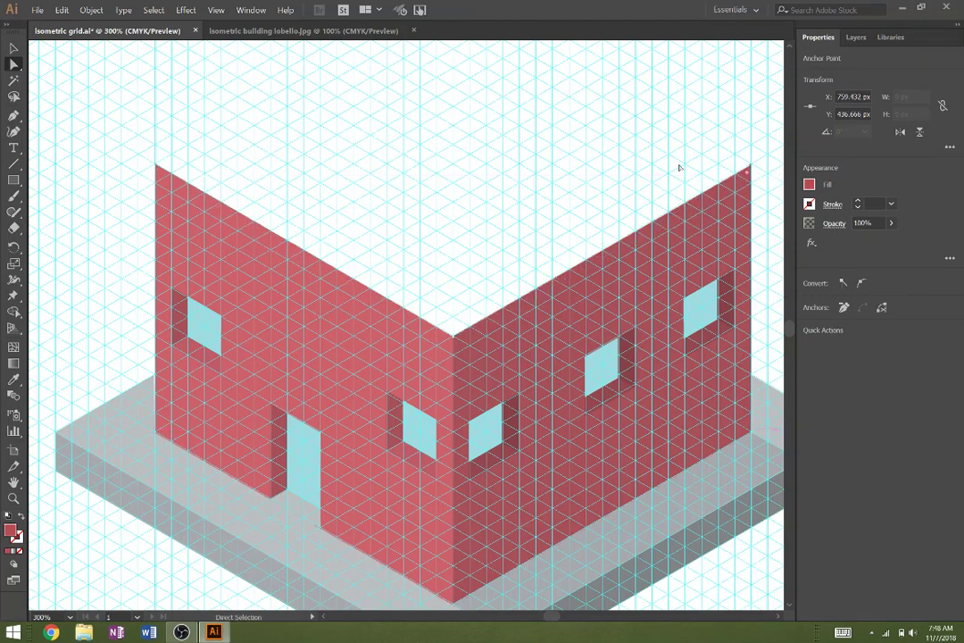
- Draw a closed roof band about 248 by 186 px along the left wall's top edge with the Pen tool, overhanging the outer corner
{"action": "left_click", "coordinate": [14, 115]}
{"action": "left_click", "coordinate": [339, 155], "text": "ctrl"}
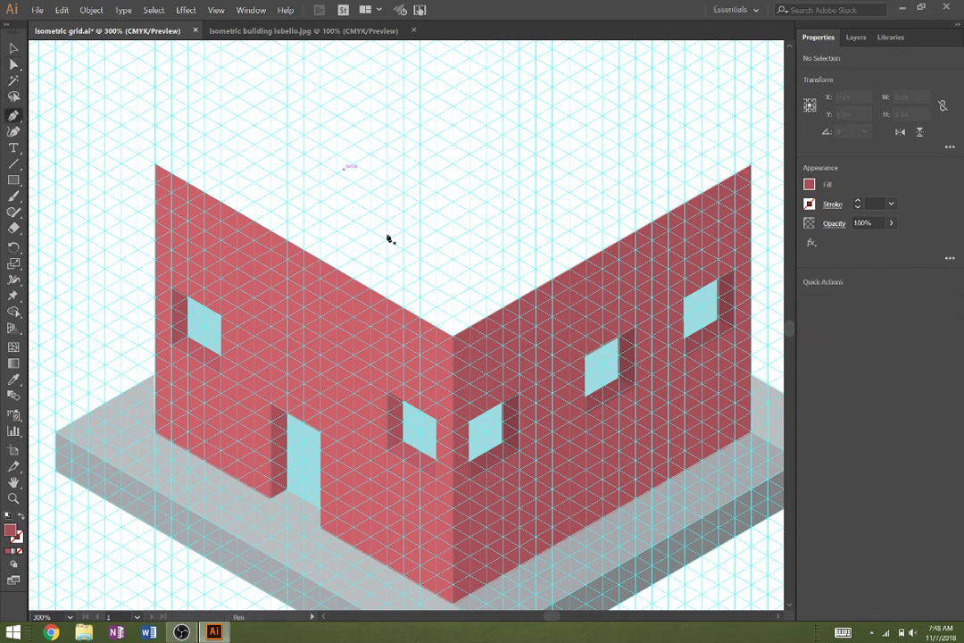
{"action": "left_click", "coordinate": [453, 336]}
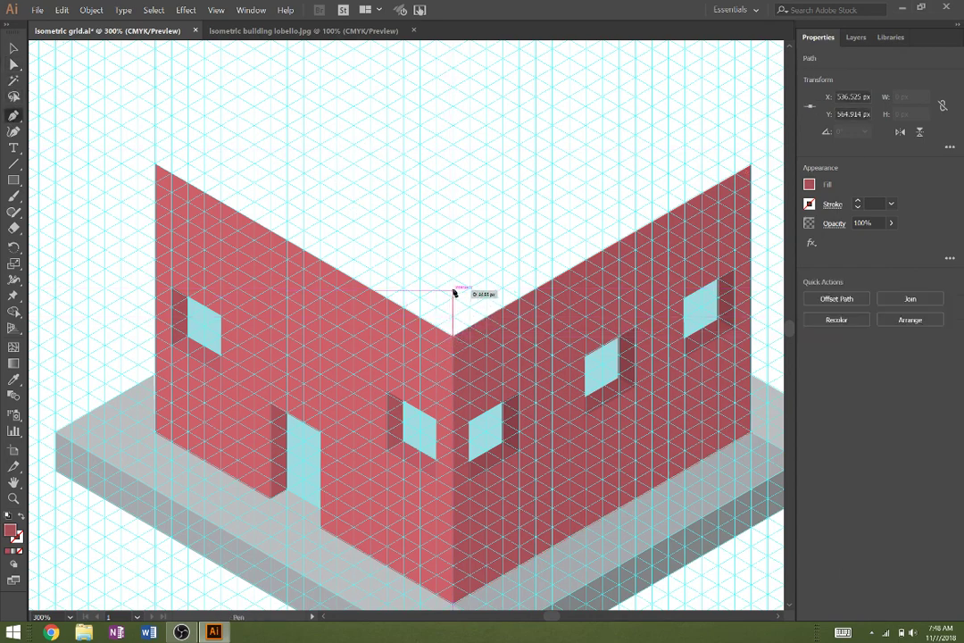
{"action": "left_click", "coordinate": [454, 278]}
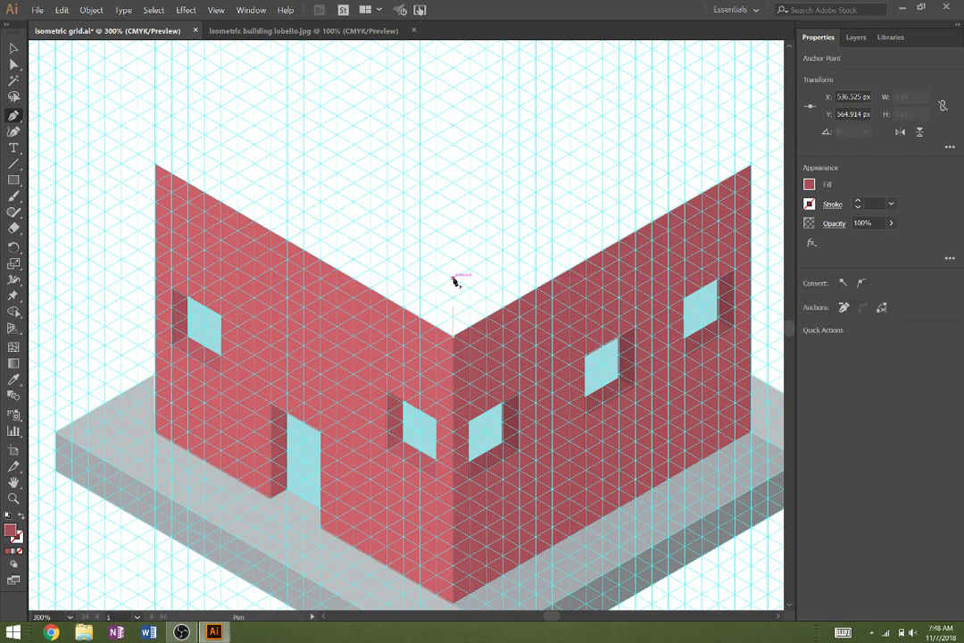
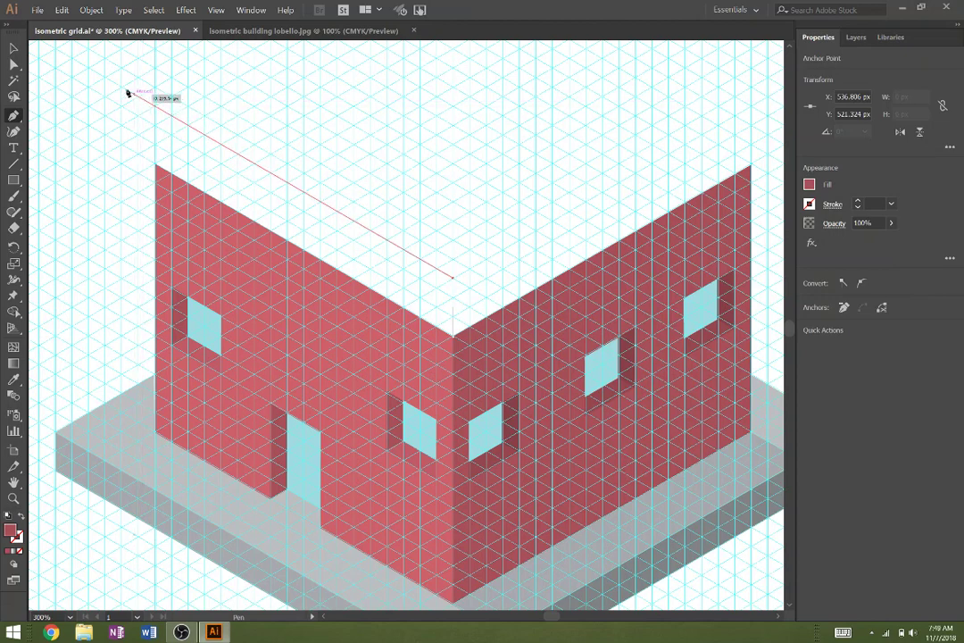
{"action": "left_click", "coordinate": [122, 88]}
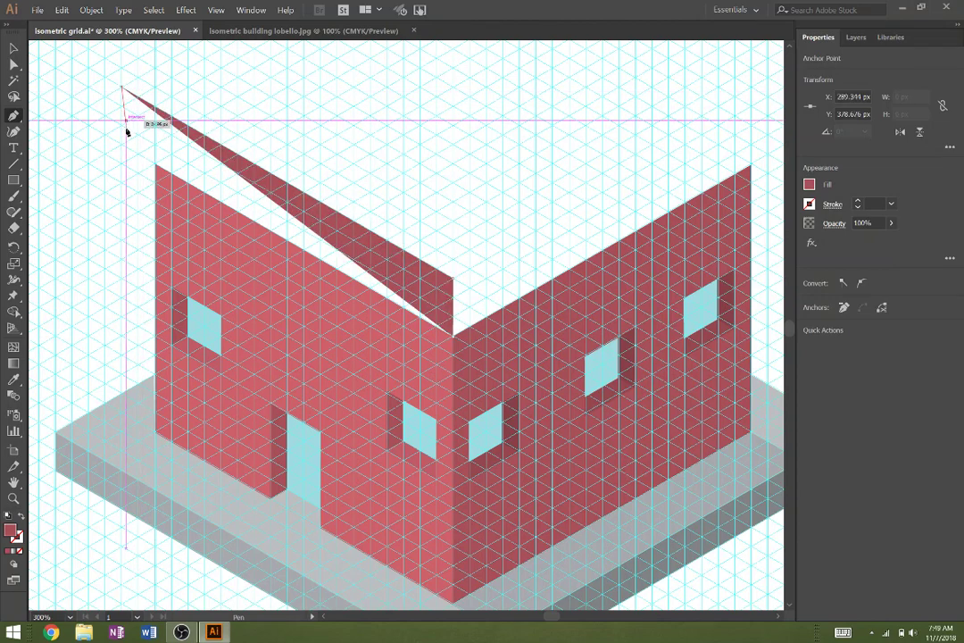
{"action": "left_click", "coordinate": [122, 143]}
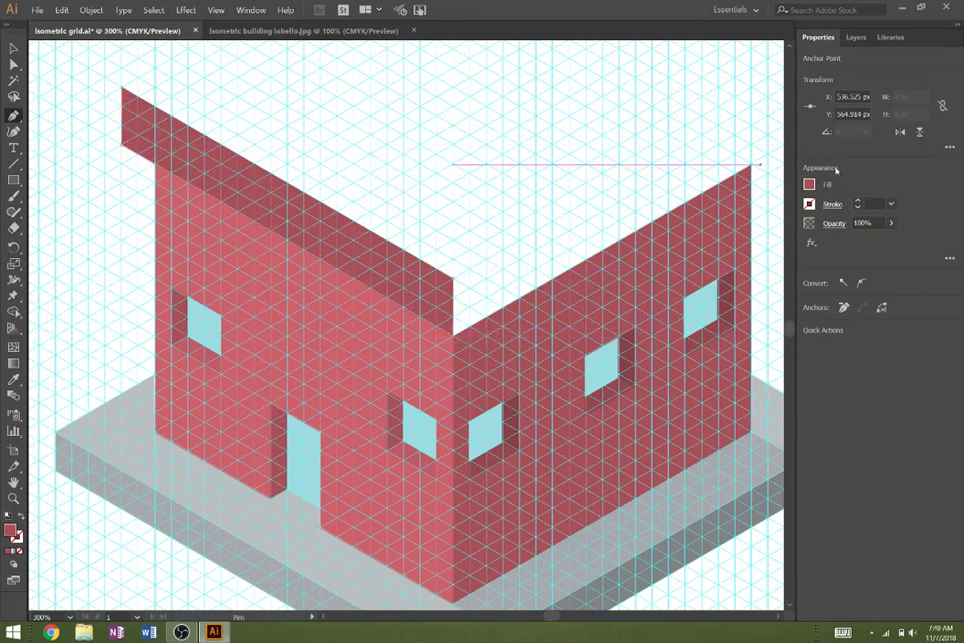
- Fill the left roof band with a bright blue swatch and deselect it without moving it
{"action": "left_click", "coordinate": [810, 184]}
{"action": "left_click", "coordinate": [731, 234]}
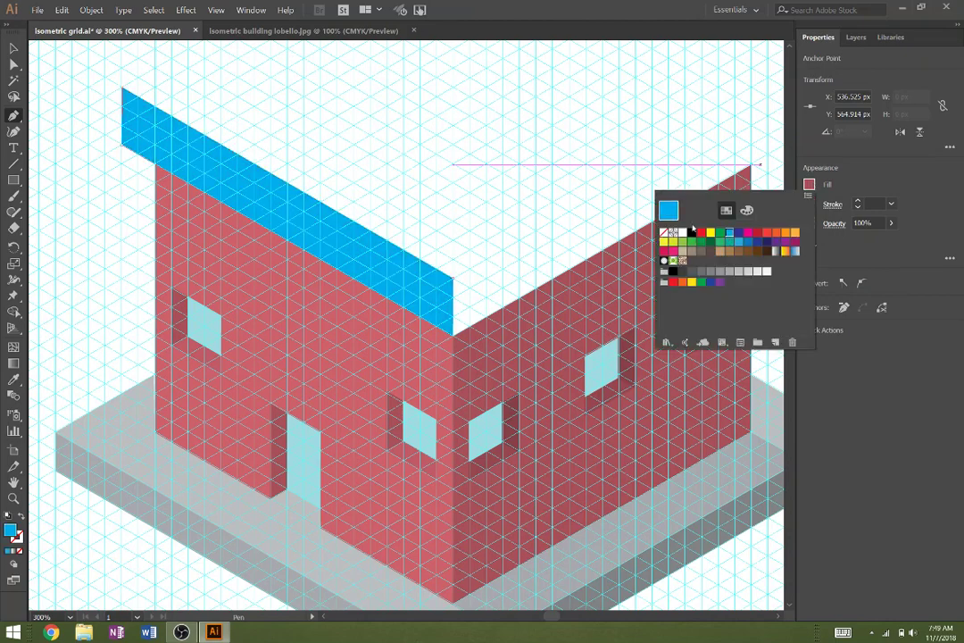
{"action": "double_click", "coordinate": [14, 49]}
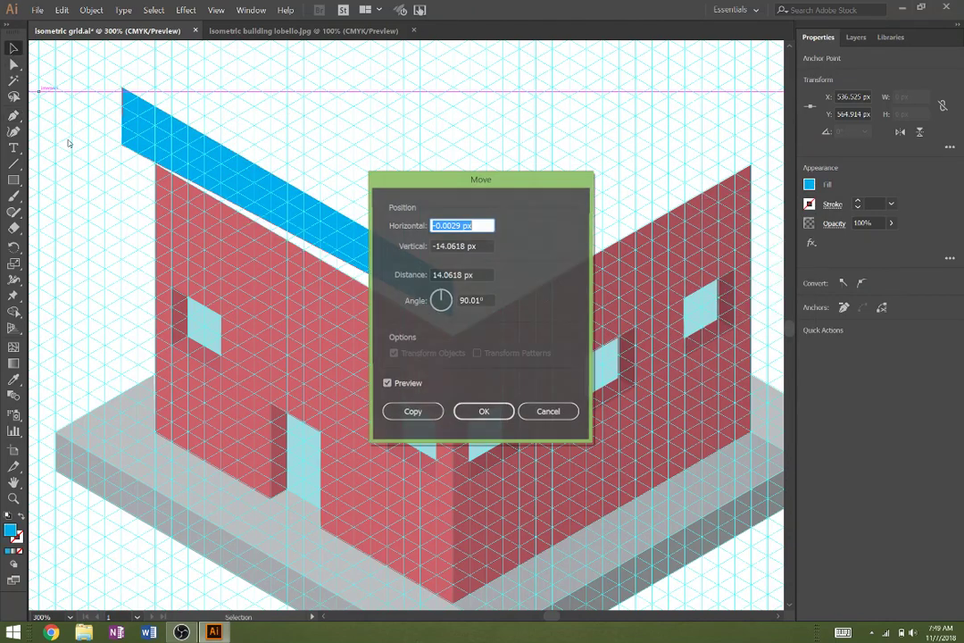
{"action": "left_click", "coordinate": [563, 419]}
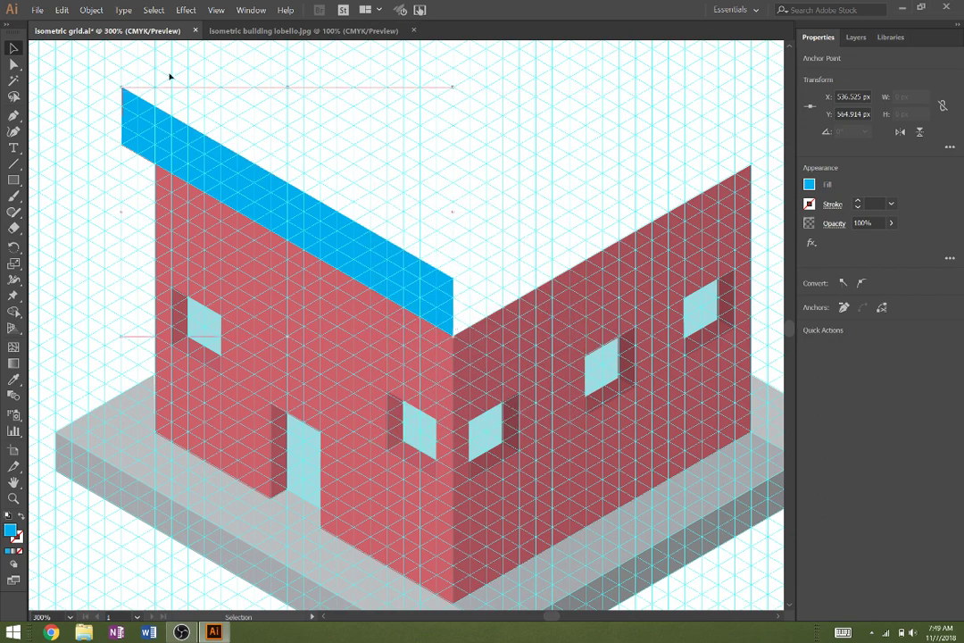
{"action": "left_click", "coordinate": [69, 132]}
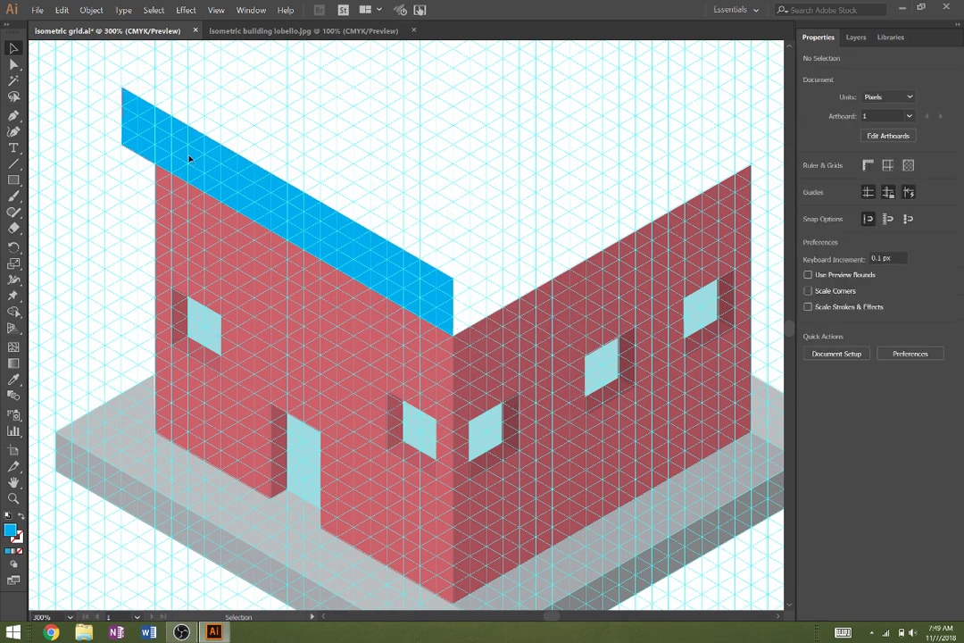
- Reflect a copy of the blue roof band across the vertical axis and place it along the right wall's top edge, meeting at the front corner
{"action": "right_click", "coordinate": [189, 157]}
{"action": "mouse_move", "coordinate": [236, 302]}
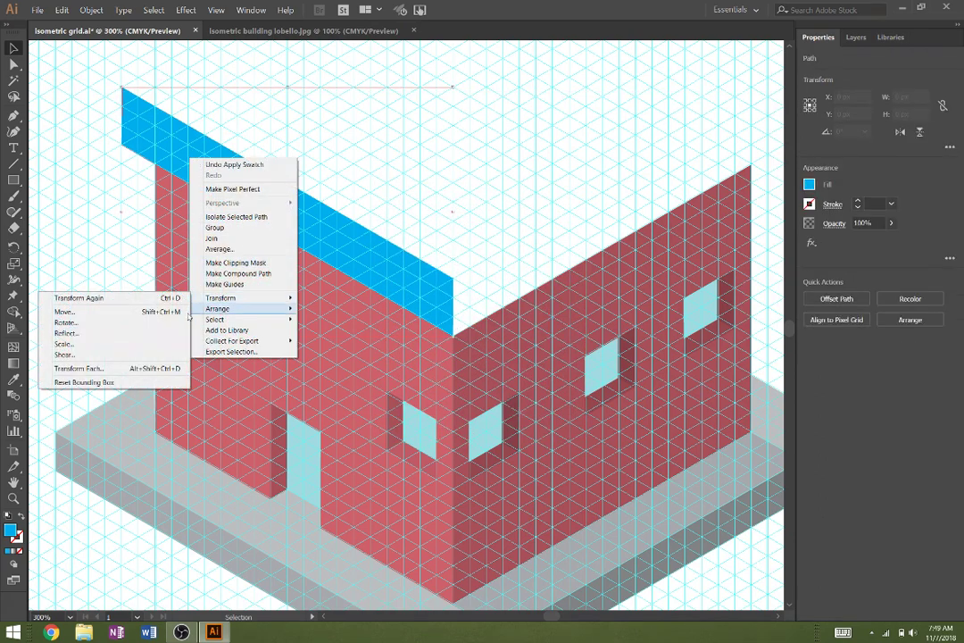
{"action": "left_click", "coordinate": [125, 291]}
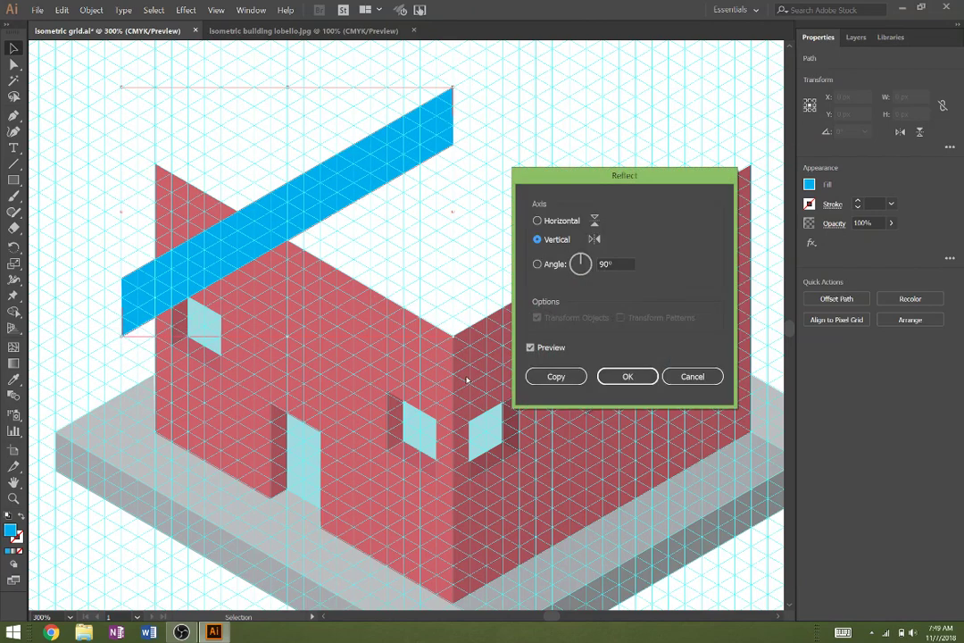
{"action": "left_click", "coordinate": [551, 376]}
{"action": "left_click_drag", "start_coordinate": [240, 272], "coordinate": [571, 277]}
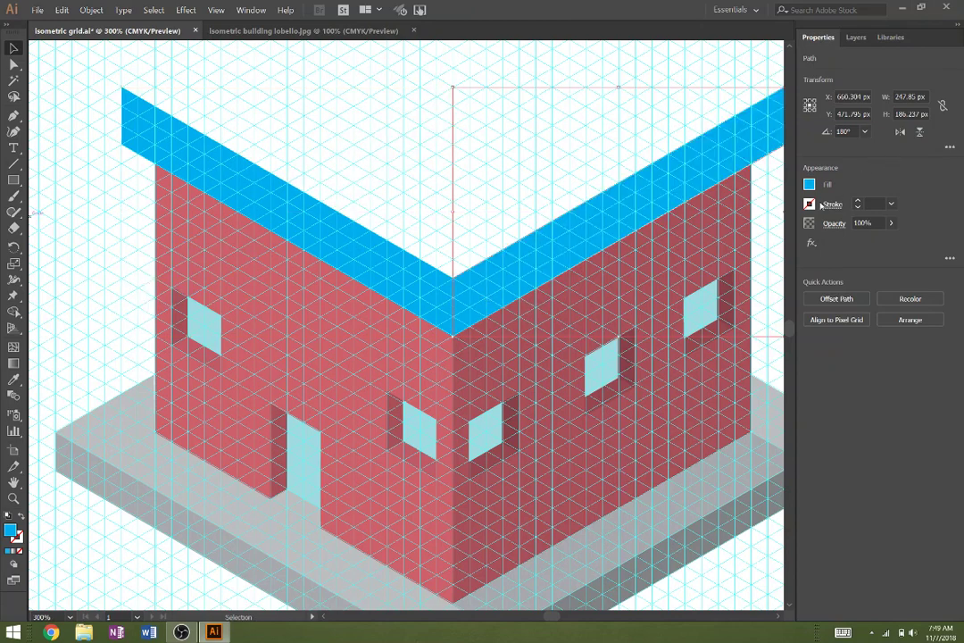
- Darken the right roof band's blue fill by setting its brightness to 63%
{"action": "left_click", "coordinate": [813, 188]}
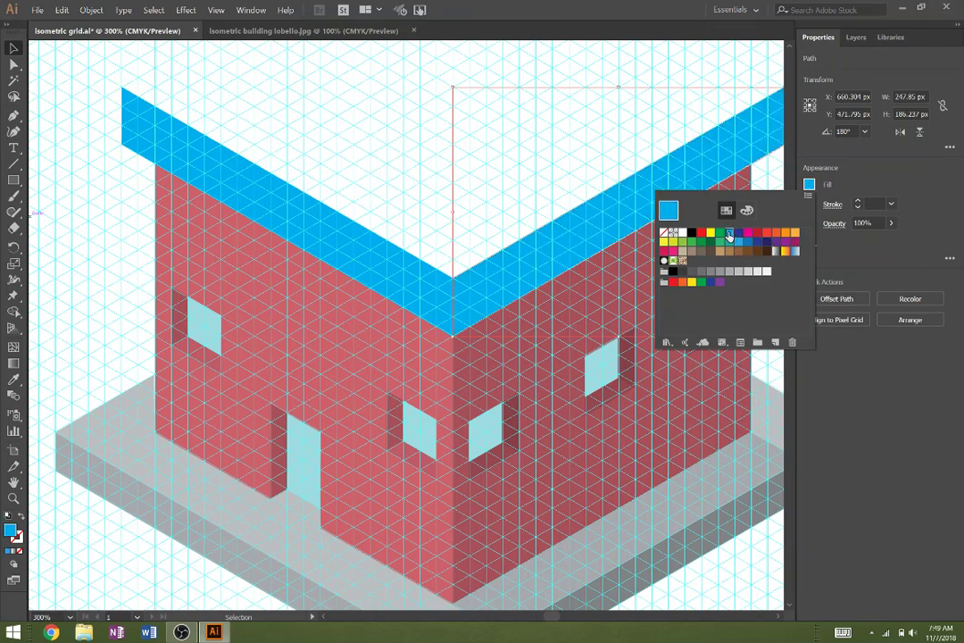
{"action": "left_click", "coordinate": [746, 211]}
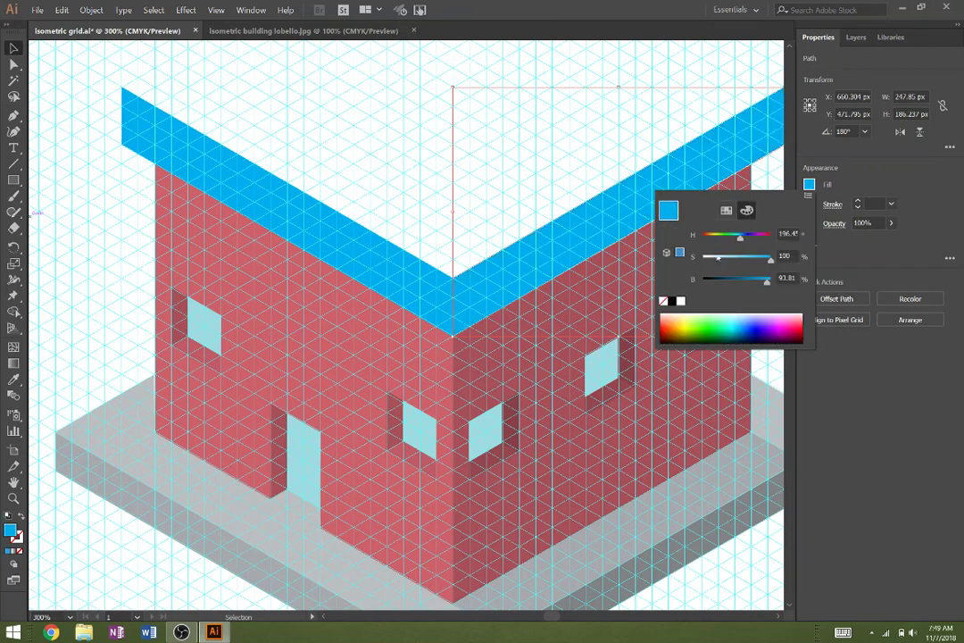
{"action": "left_click_drag", "start_coordinate": [761, 283], "coordinate": [750, 284]}
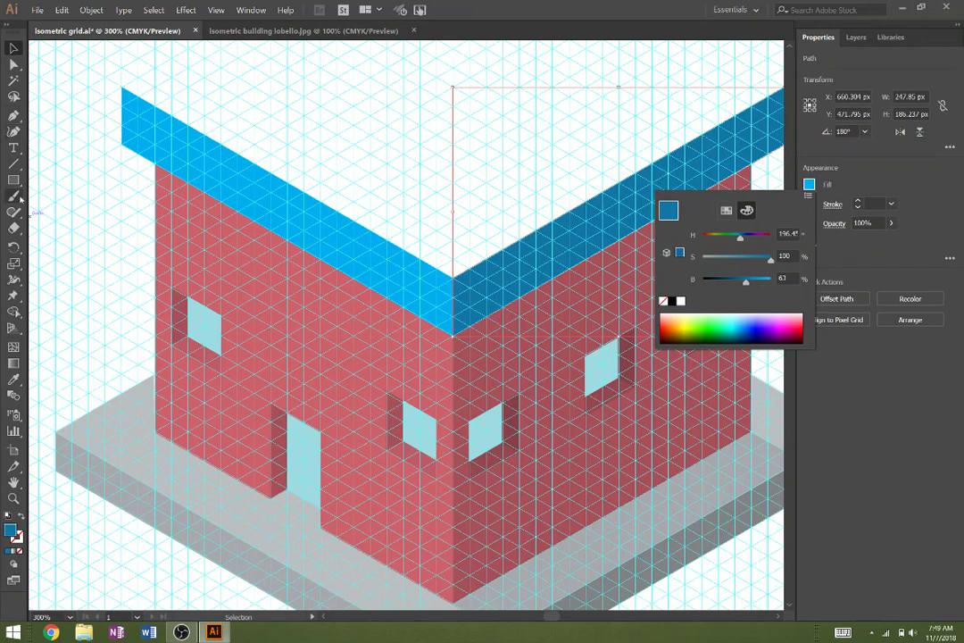
- Draw a closed stripe about 25 by 57 px with the Pen tool over the outer end of the left roof band
{"action": "left_click", "coordinate": [14, 115]}
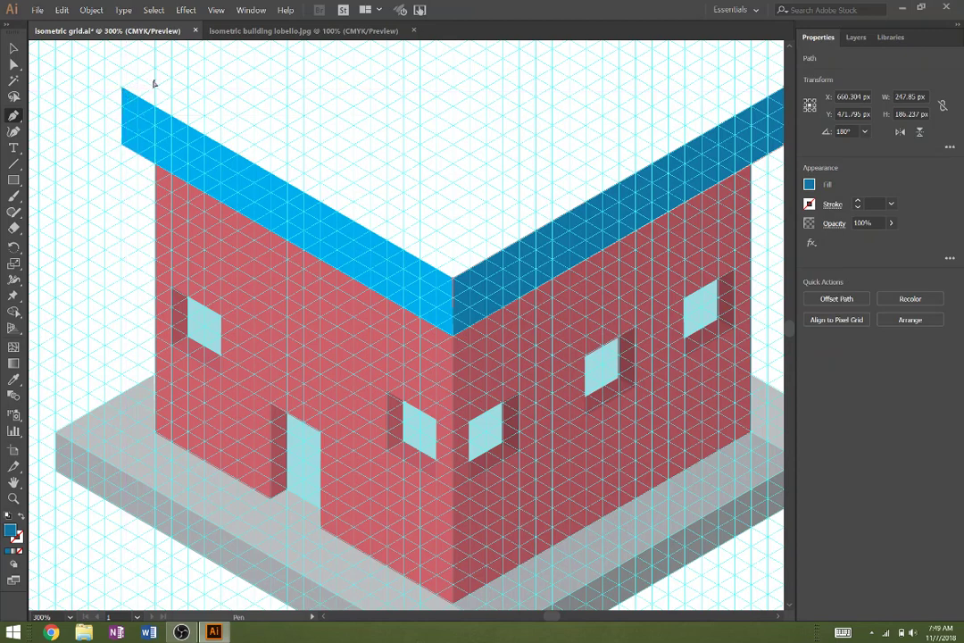
{"action": "key", "text": "ctrl+shift+a"}
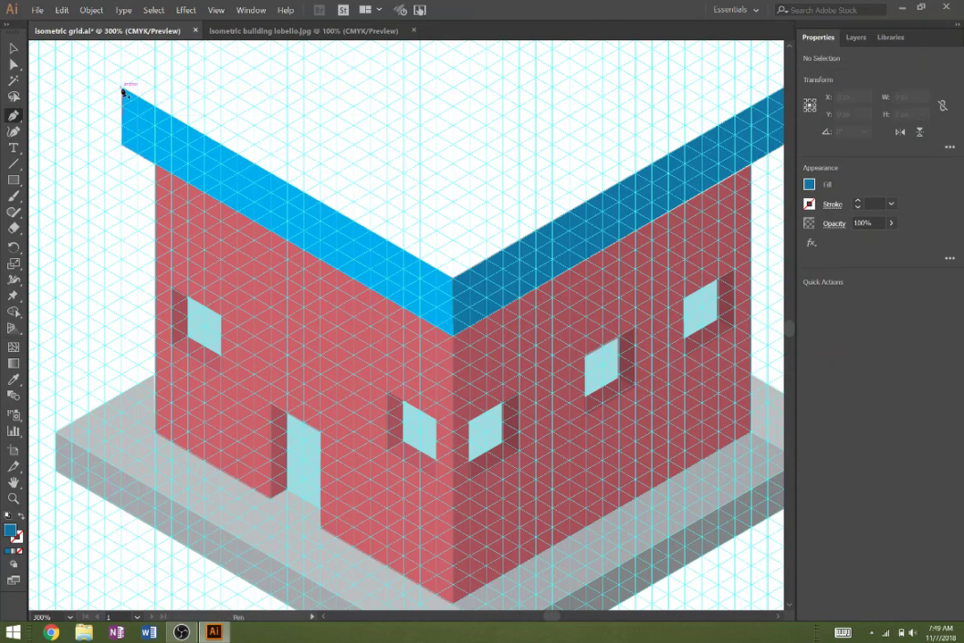
{"action": "left_click", "coordinate": [124, 92]}
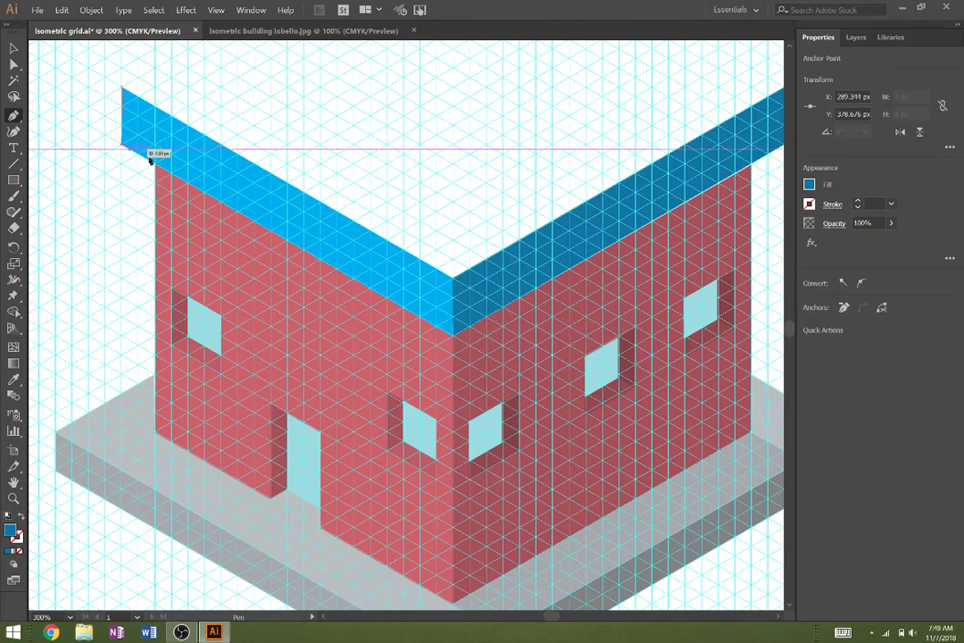
{"action": "left_click", "coordinate": [155, 164]}
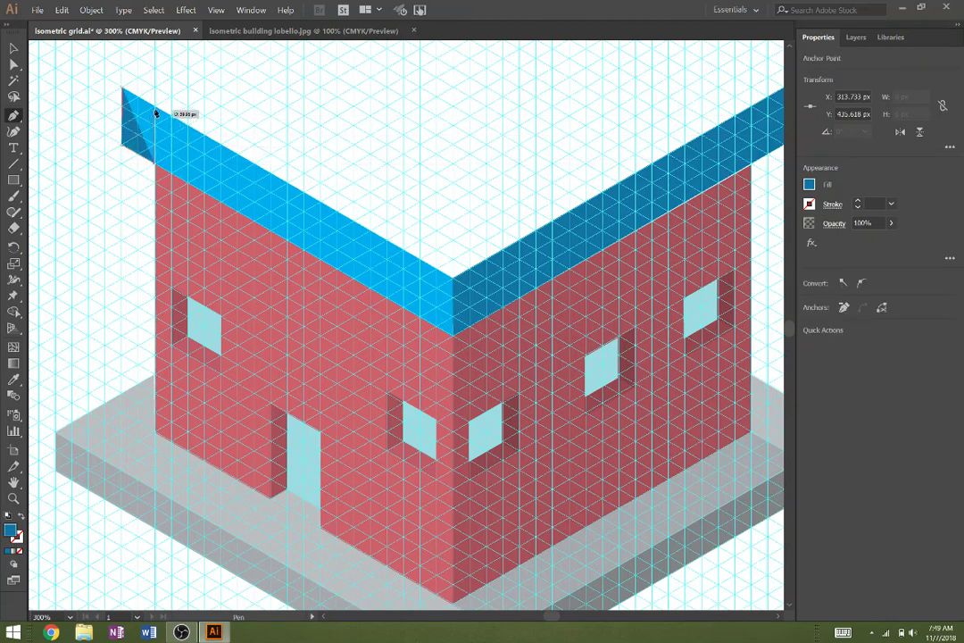
{"action": "left_click", "coordinate": [155, 101]}
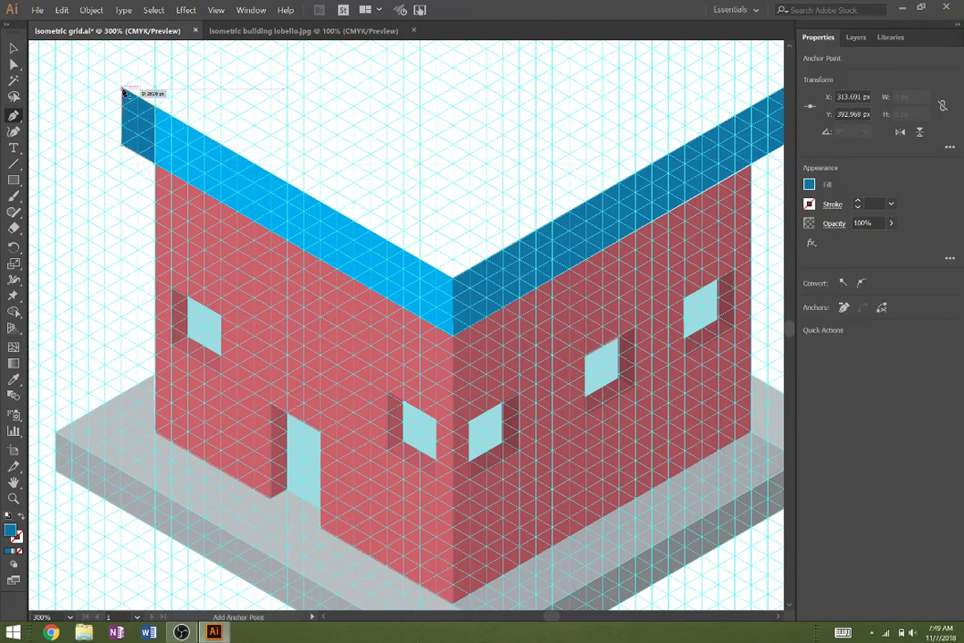
{"action": "left_click", "coordinate": [125, 92]}
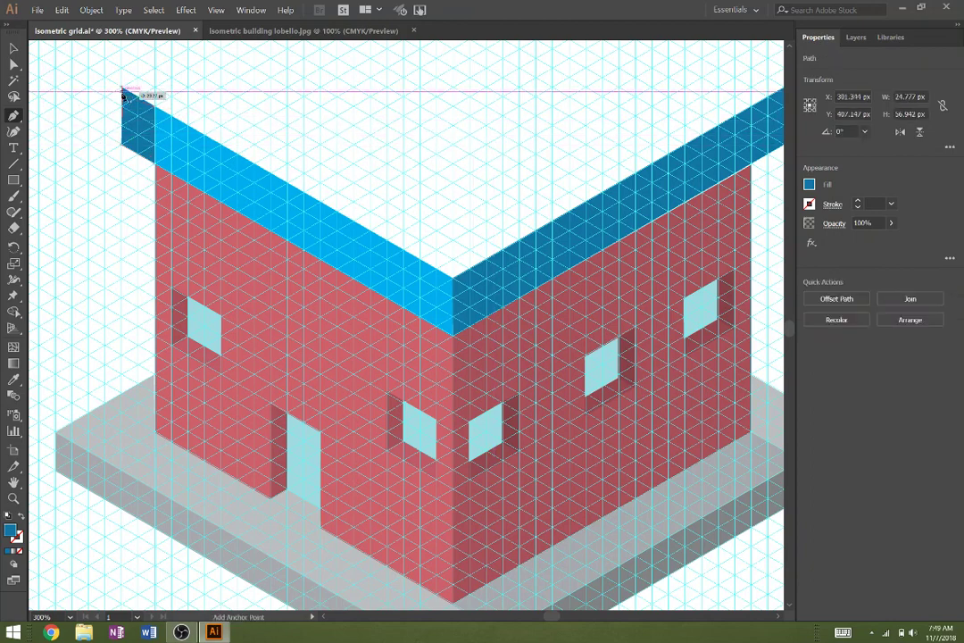
- Lighten the stripe's blue fill to 16% saturation and 91% brightness
{"action": "left_click", "coordinate": [810, 184]}
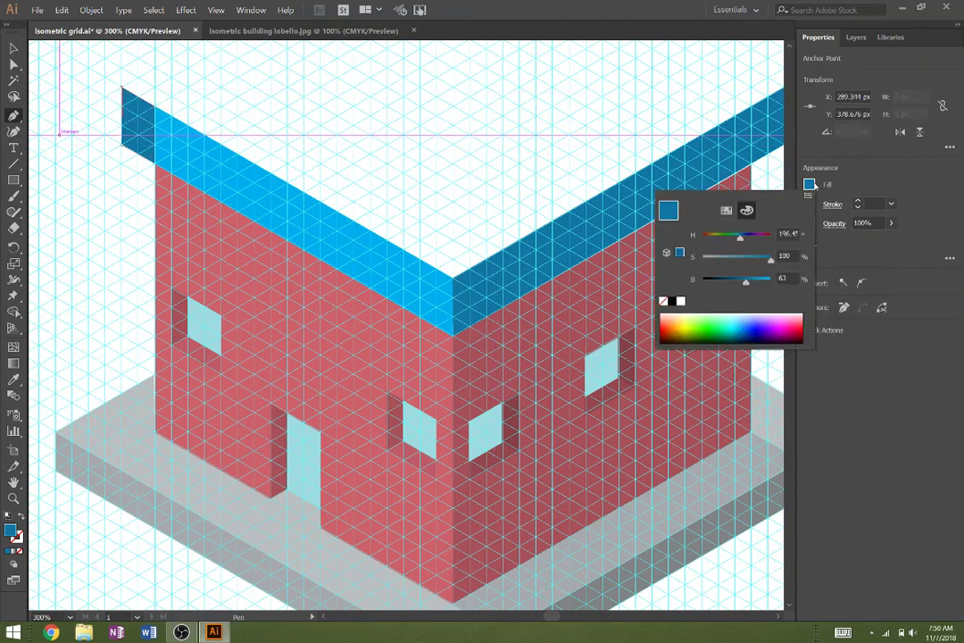
{"action": "left_click", "coordinate": [719, 259]}
{"action": "left_click_drag", "start_coordinate": [749, 280], "coordinate": [765, 282]}
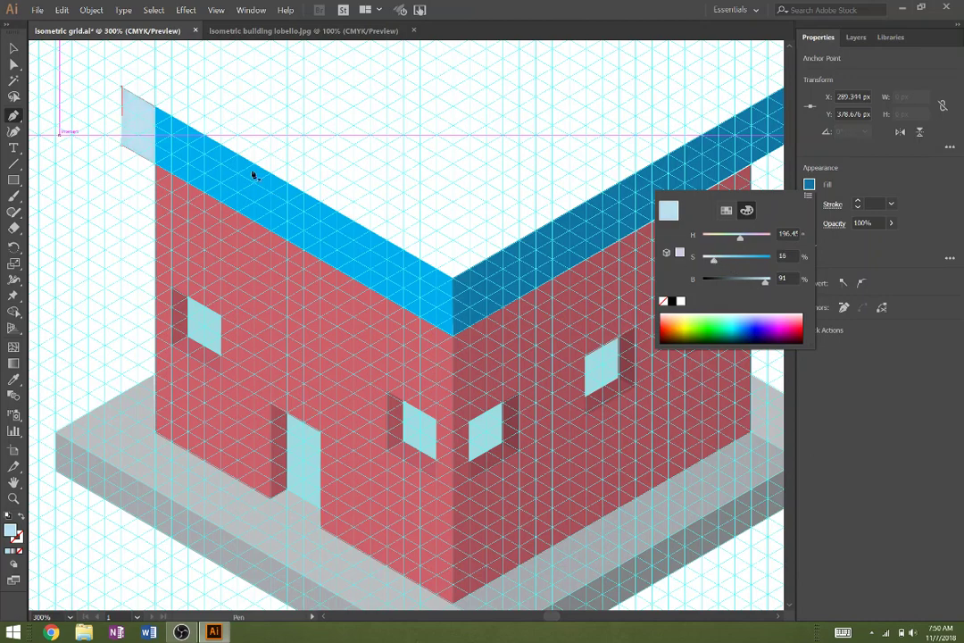
{"action": "left_click", "coordinate": [12, 48]}
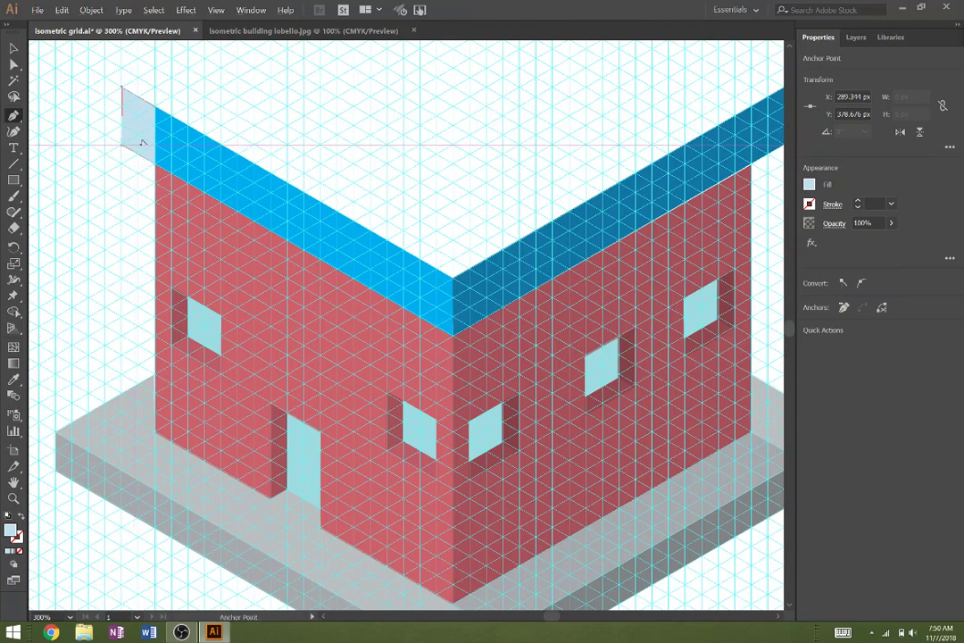
{"action": "left_click", "coordinate": [12, 47]}
- Copy the light stripe along the left roof band one stripe width apart, repeating it to make four evenly spaced copies
{"action": "left_click", "coordinate": [149, 131]}
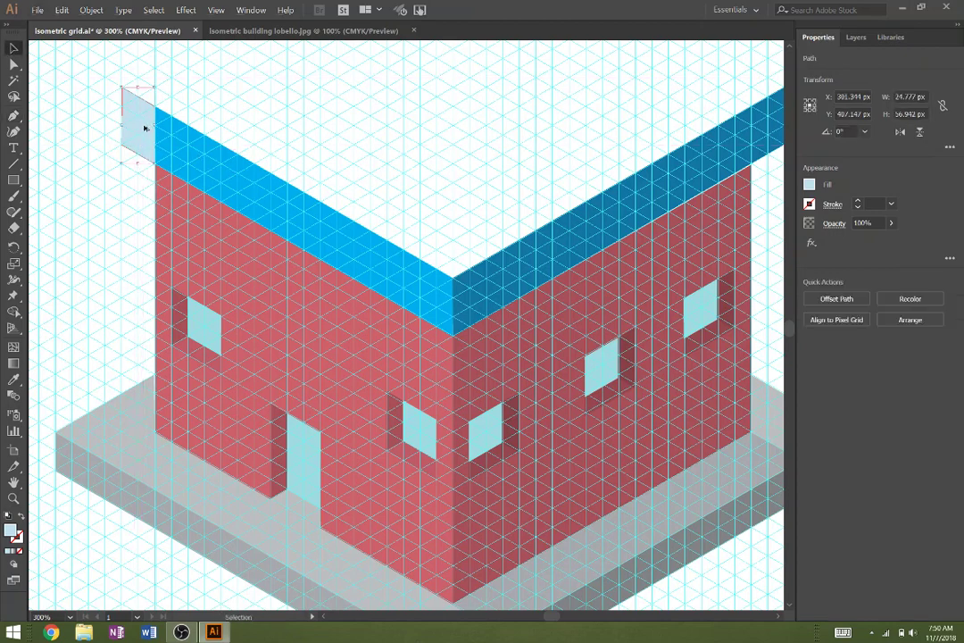
{"action": "left_click_drag", "start_coordinate": [145, 128], "coordinate": [212, 167]}
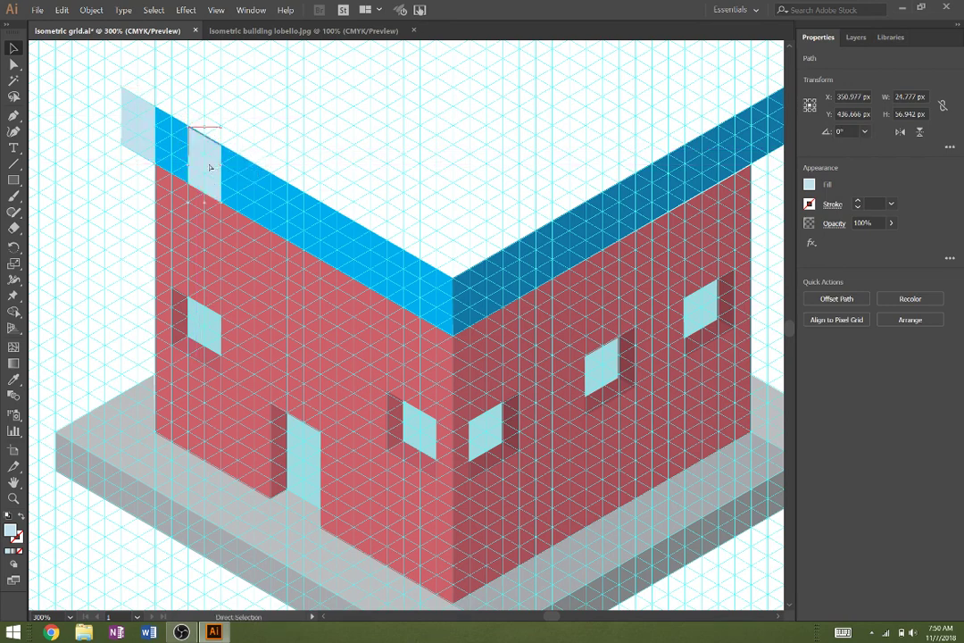
{"action": "key", "text": "ctrl+z"}
{"action": "left_click_drag", "start_coordinate": [159, 142], "coordinate": [210, 169]}
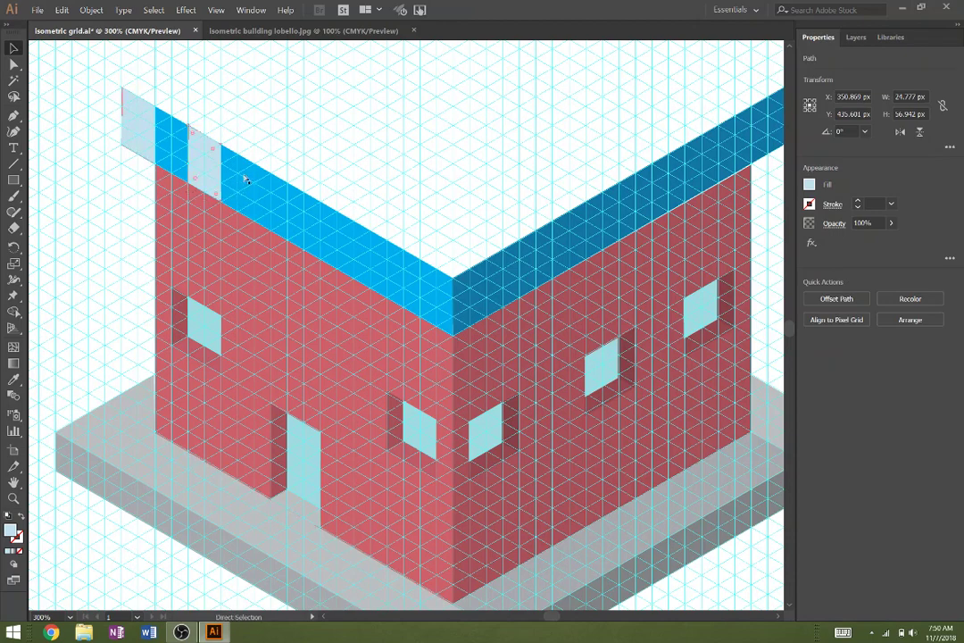
{"action": "key", "text": "ctrl+d"}
{"action": "key", "text": "ctrl+d"}
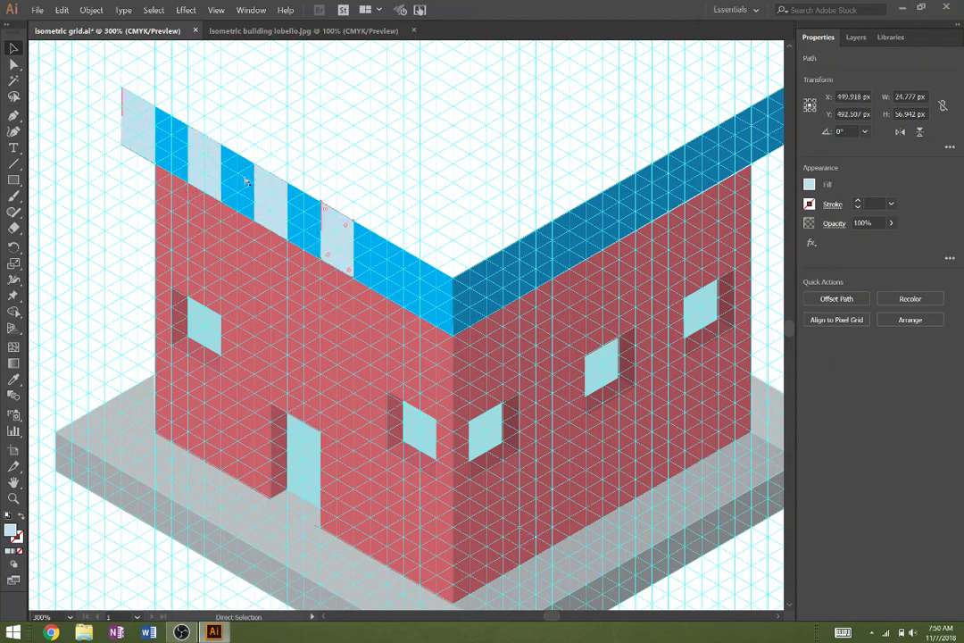
{"action": "key", "text": "ctrl+d"}
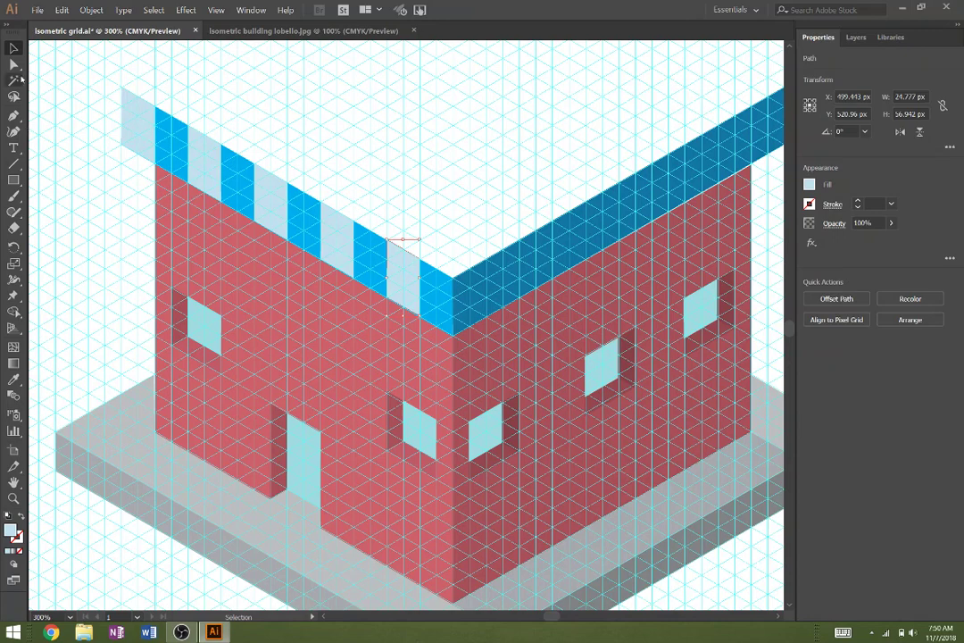
- Select all five light stripes on the left roof band and group them
{"action": "left_click", "coordinate": [141, 134], "text": "shift"}
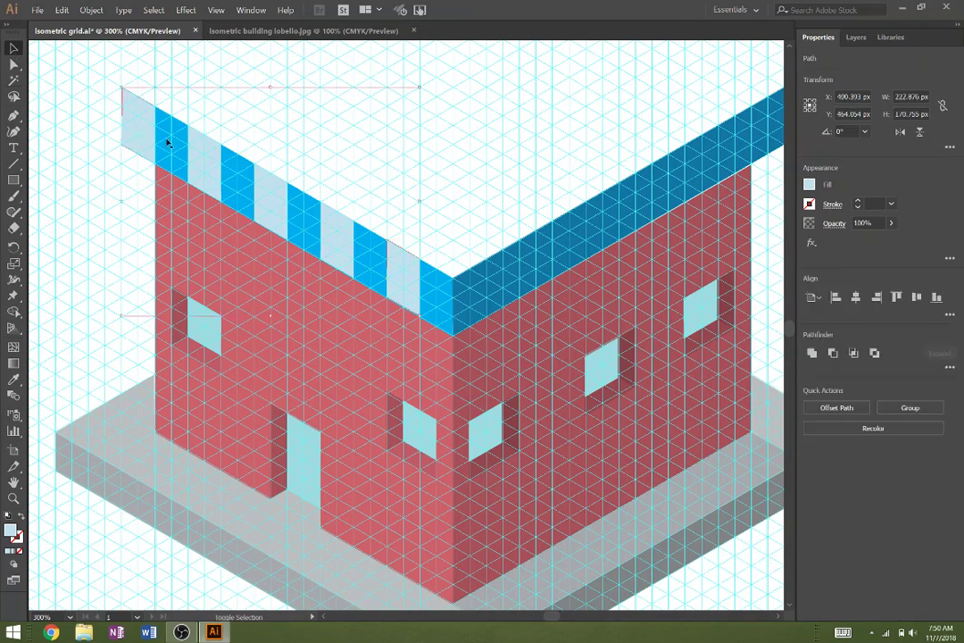
{"action": "left_click", "coordinate": [67, 133]}
{"action": "left_click", "coordinate": [134, 134]}
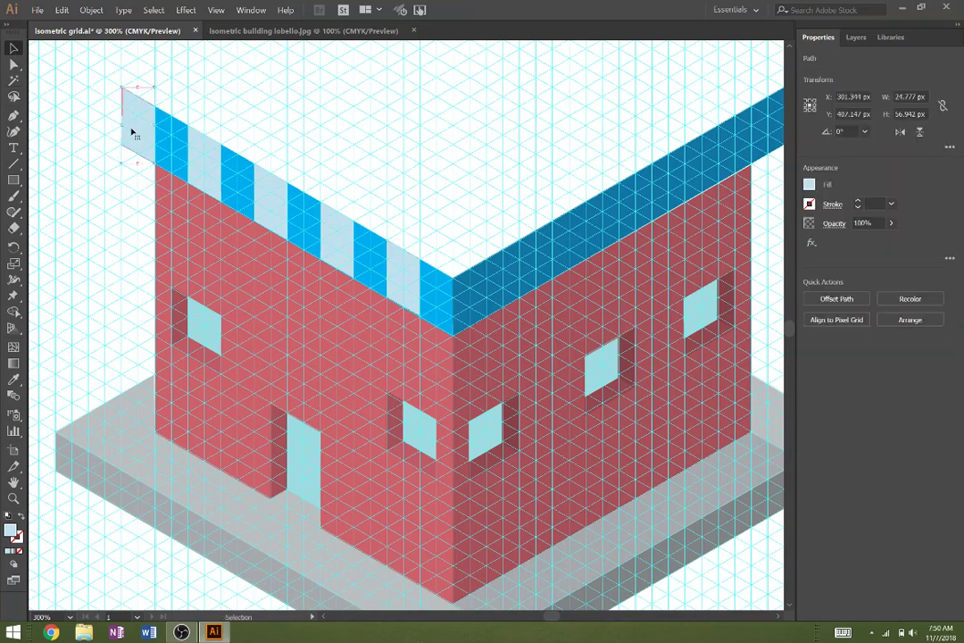
{"action": "left_click", "coordinate": [202, 160], "text": "shift"}
{"action": "left_click", "coordinate": [266, 197], "text": "shift"}
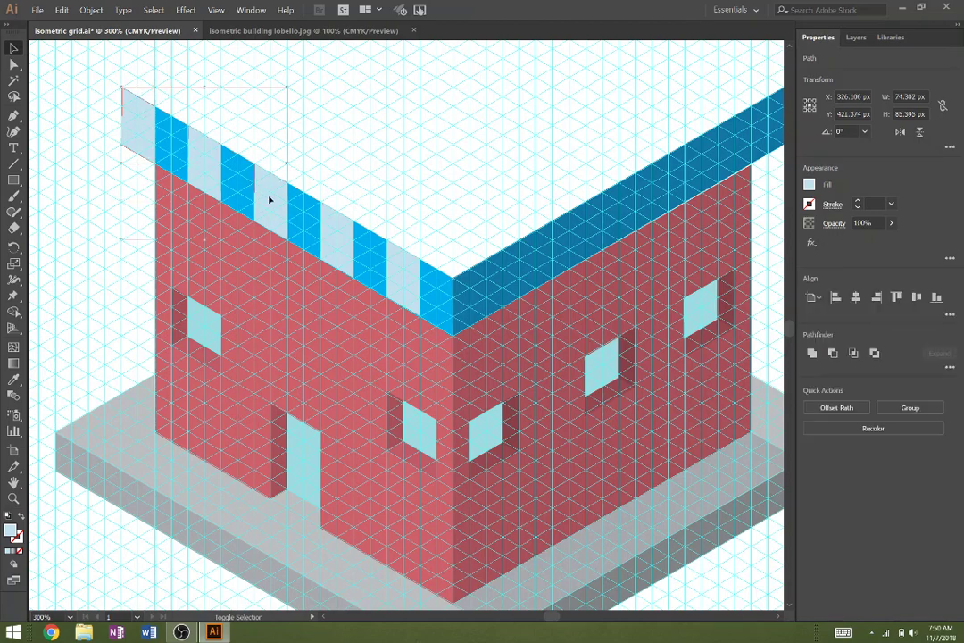
{"action": "left_click", "coordinate": [339, 236], "text": "shift"}
{"action": "left_click", "coordinate": [400, 273], "text": "shift"}
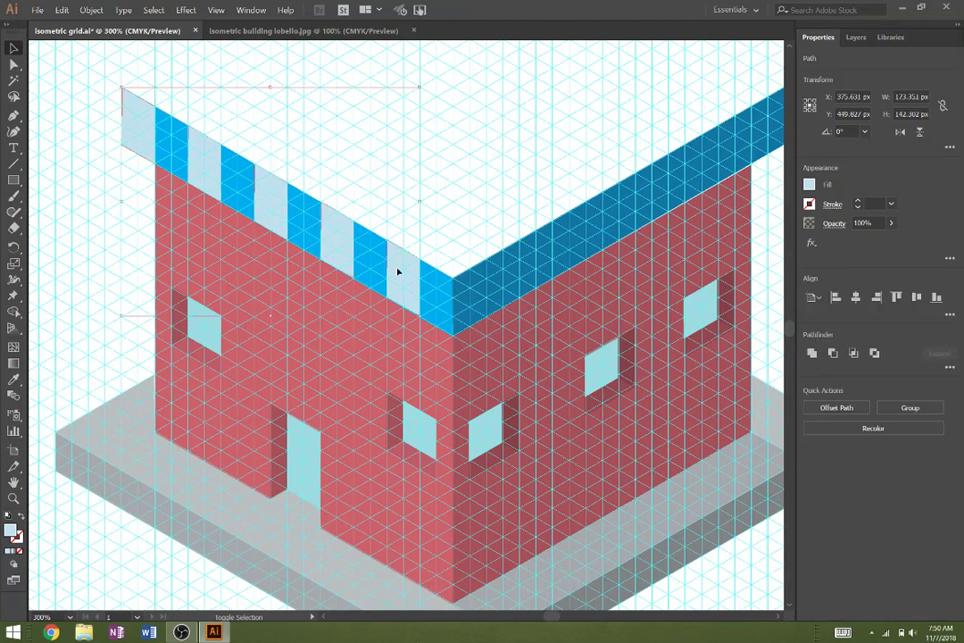
{"action": "left_click", "coordinate": [91, 9]}
{"action": "left_click", "coordinate": [134, 47]}
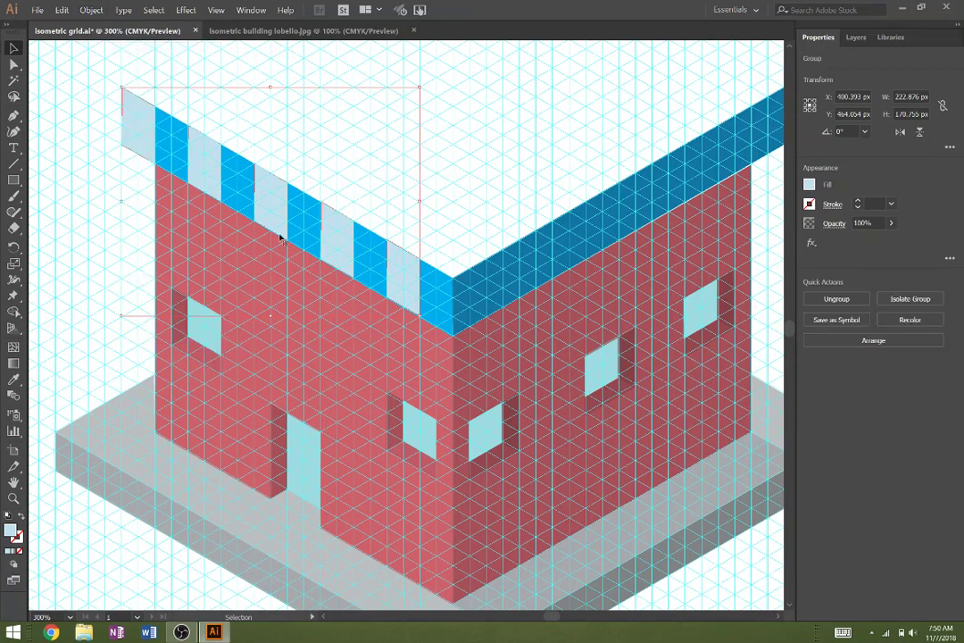
- Reflect a copy of the stripe group across the vertical axis and place it over the right roof band
{"action": "right_click", "coordinate": [331, 241]}
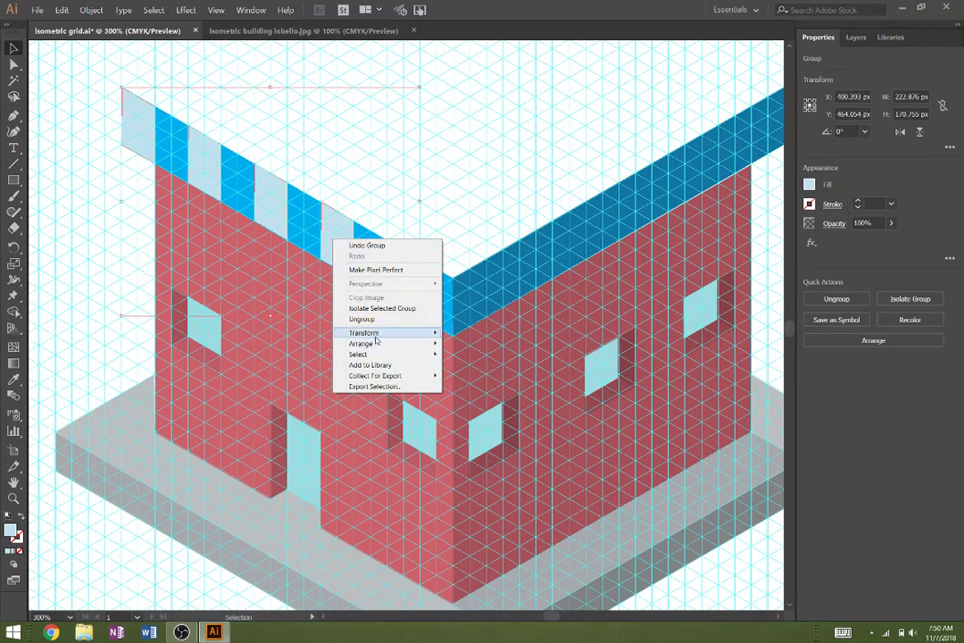
{"action": "mouse_move", "coordinate": [366, 334]}
{"action": "left_click", "coordinate": [297, 370]}
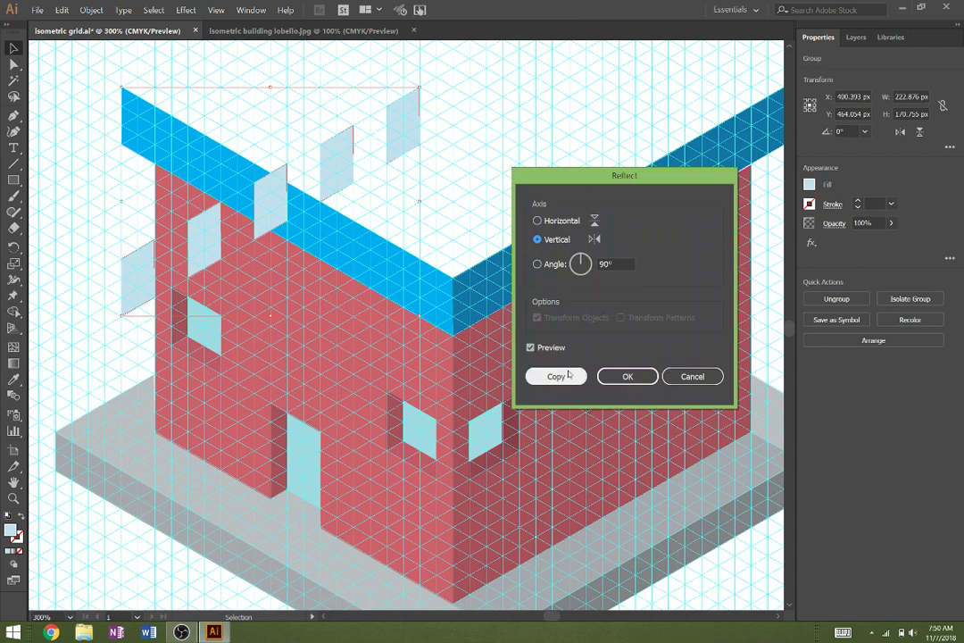
{"action": "left_click", "coordinate": [559, 375]}
{"action": "left_click_drag", "start_coordinate": [143, 277], "coordinate": [492, 286]}
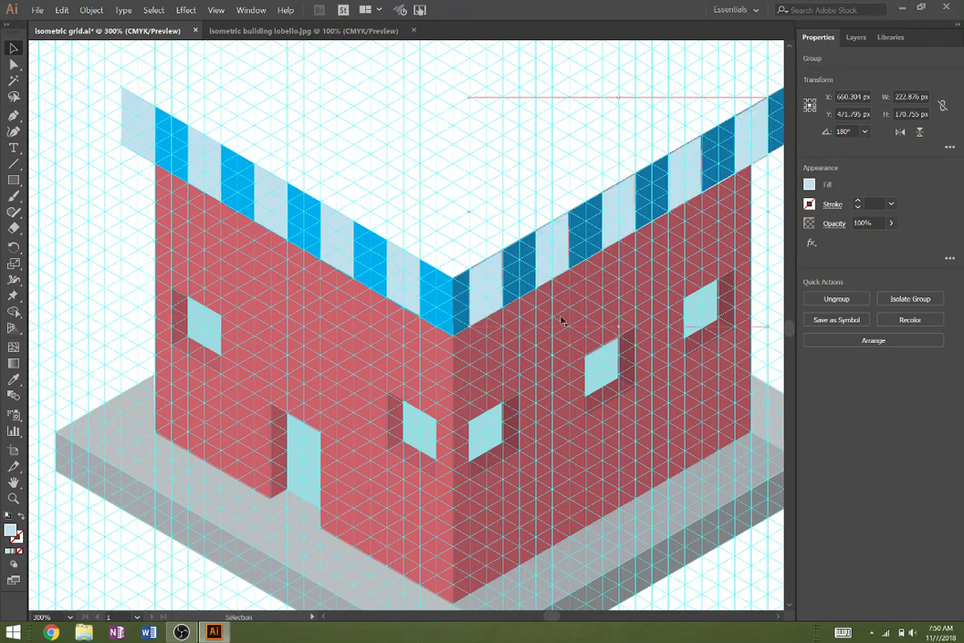
- Shift the reflected stripe group along the right roof band, fine-tuning it until its last stripe lines up with the band's outer end
{"action": "key", "text": "space"}
{"action": "left_click_drag", "start_coordinate": [561, 319], "coordinate": [509, 340]}
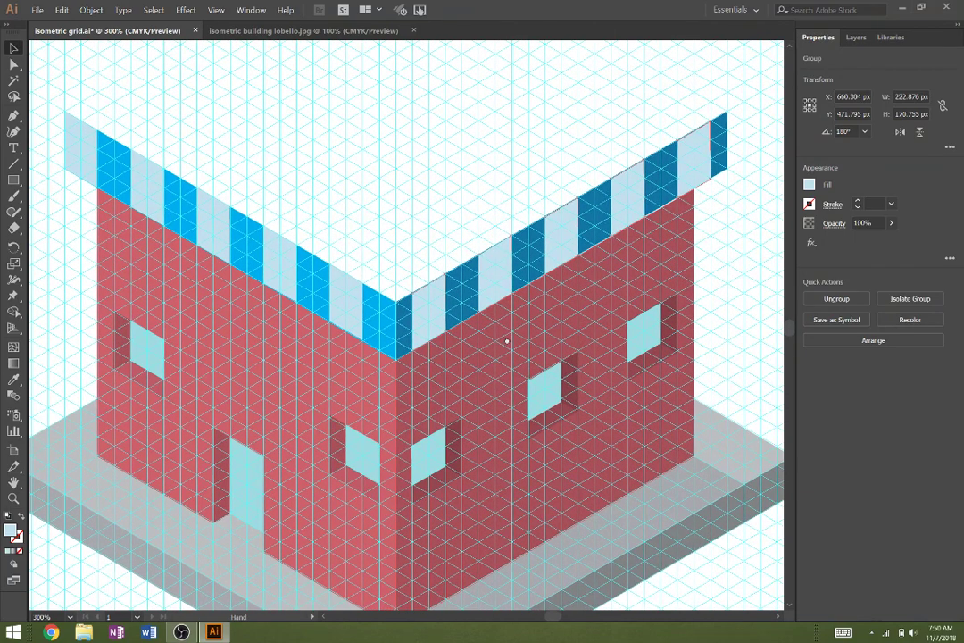
{"action": "left_click_drag", "start_coordinate": [431, 327], "coordinate": [465, 307]}
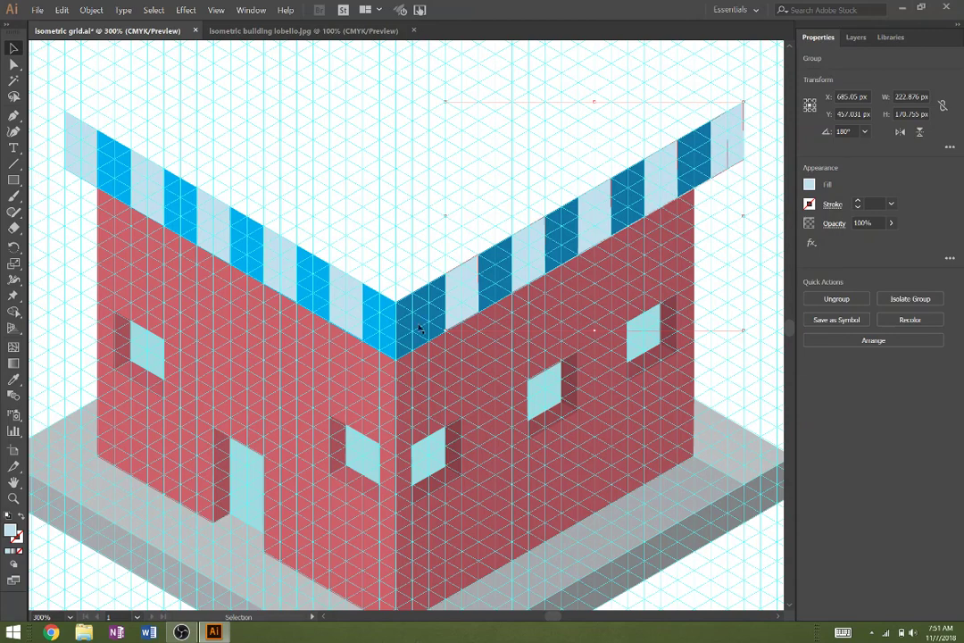
{"action": "mouse_move", "coordinate": [448, 312]}
{"action": "left_mouse_down"}
{"action": "mouse_move", "coordinate": [401, 338]}
{"action": "mouse_move", "coordinate": [445, 315]}
{"action": "left_mouse_up"}
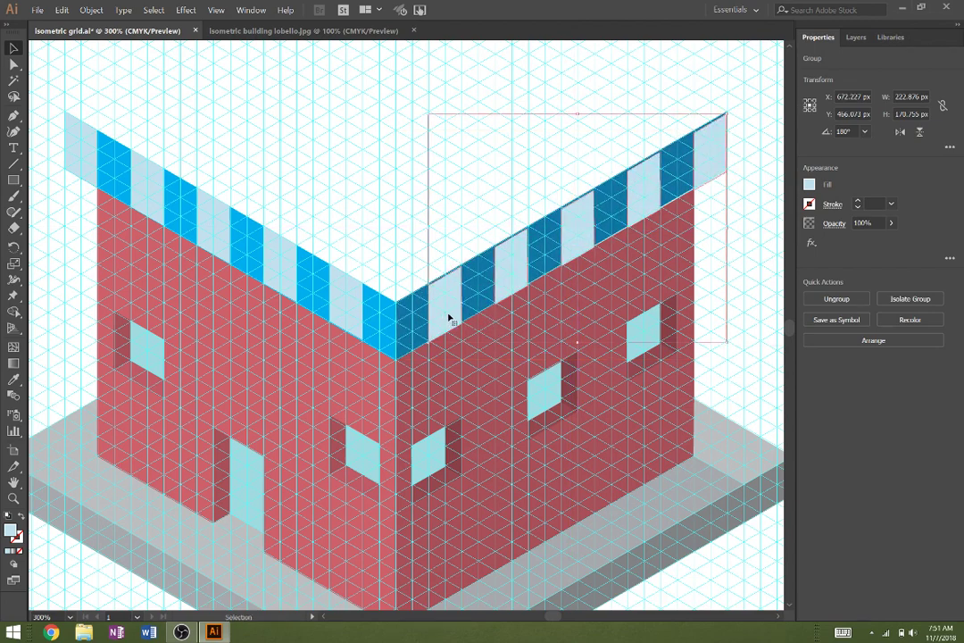
{"action": "key", "text": "Right"}
{"action": "key", "text": "Right"}
{"action": "key", "text": "Right"}
{"action": "key", "text": "Right"}
{"action": "key", "text": "Right"}
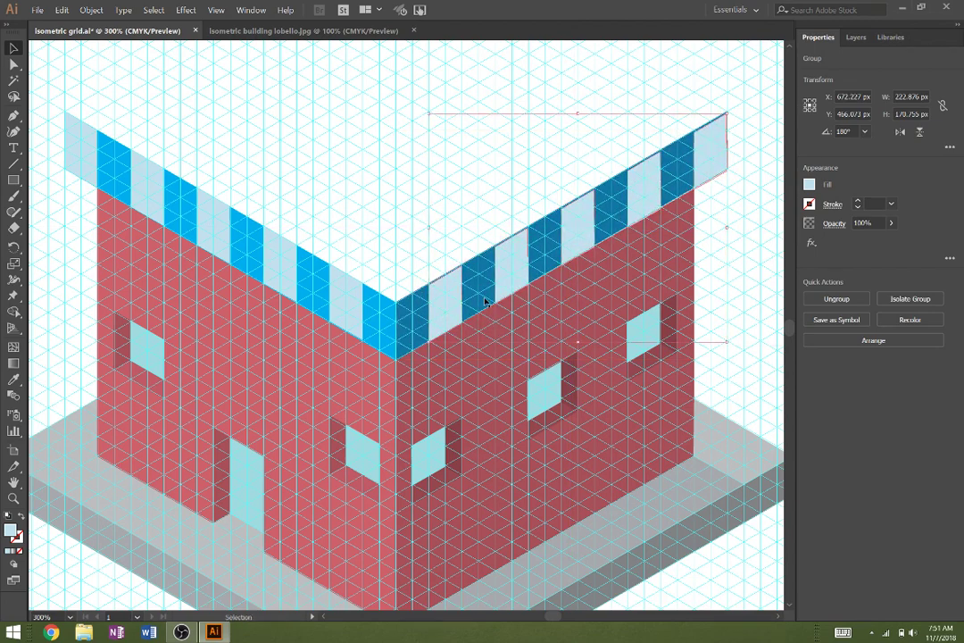
{"action": "key", "text": "Up"}
{"action": "key", "text": "Up"}
{"action": "key", "text": "Up"}
{"action": "key", "text": "Up"}
{"action": "key", "text": "Up"}
{"action": "key", "text": "Up"}
{"action": "key", "text": "Up"}
{"action": "key", "text": "Up"}
{"action": "key", "text": "Up"}
{"action": "key", "text": "Up"}
{"action": "key", "text": "Up"}
{"action": "key", "text": "Up"}
{"action": "key", "text": "Up"}
{"action": "key", "text": "Up"}
{"action": "key", "text": "Up"}
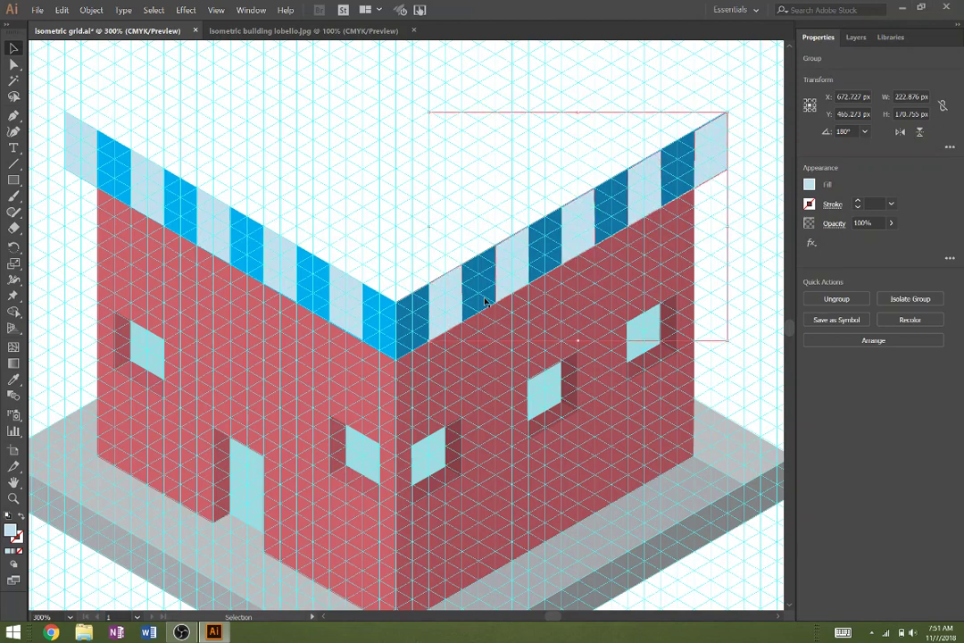
{"action": "key", "text": "Right"}
{"action": "key", "text": "Up"}
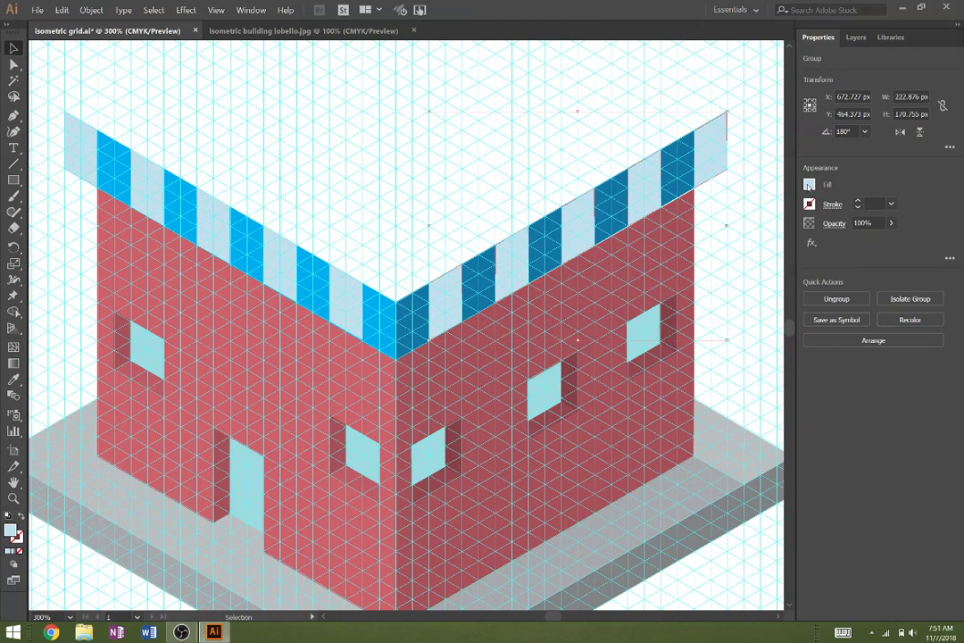
- Darken the right stripe group's fill to 28% saturation and 76% brightness, then deselect it
{"action": "left_click", "coordinate": [809, 183]}
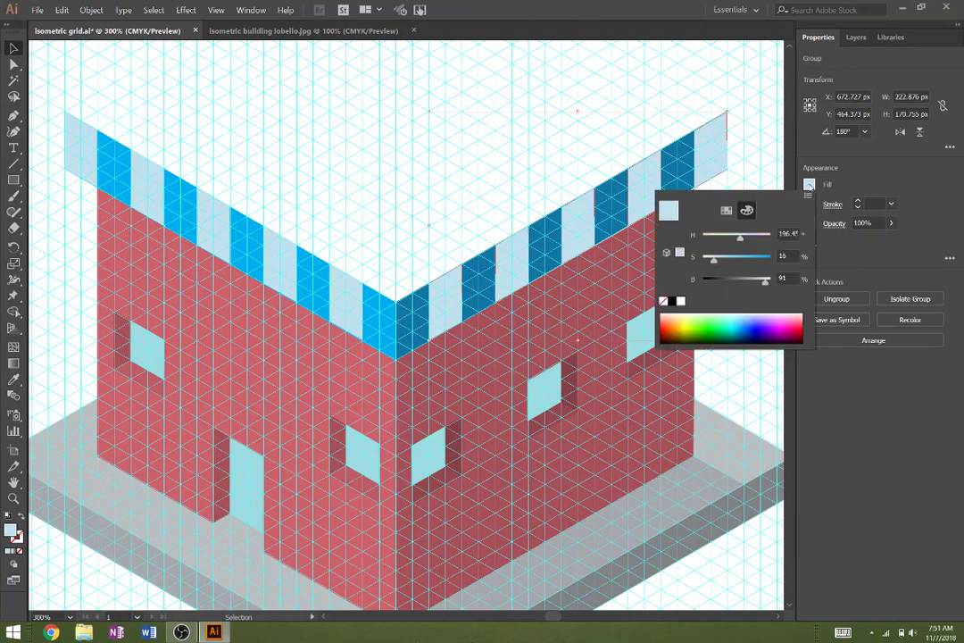
{"action": "left_click", "coordinate": [723, 260]}
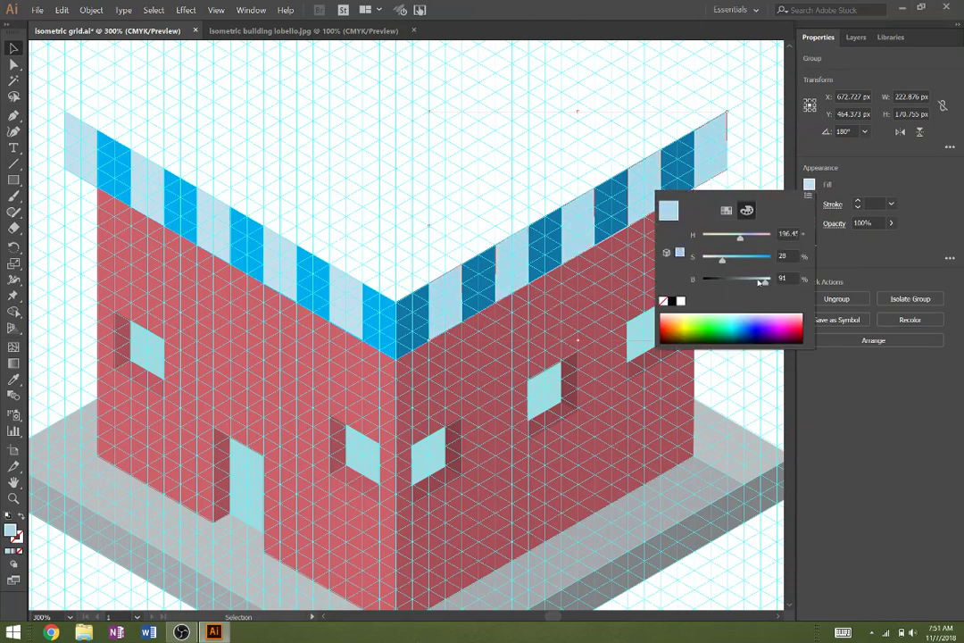
{"action": "left_click_drag", "start_coordinate": [760, 282], "coordinate": [755, 282]}
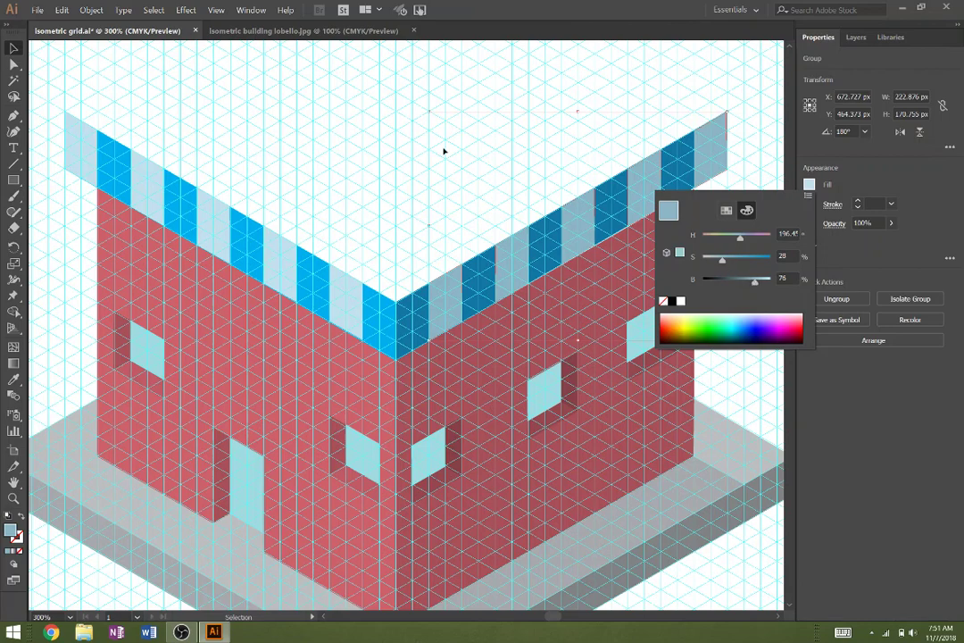
{"action": "left_click", "coordinate": [13, 50]}
{"action": "left_click", "coordinate": [310, 159]}
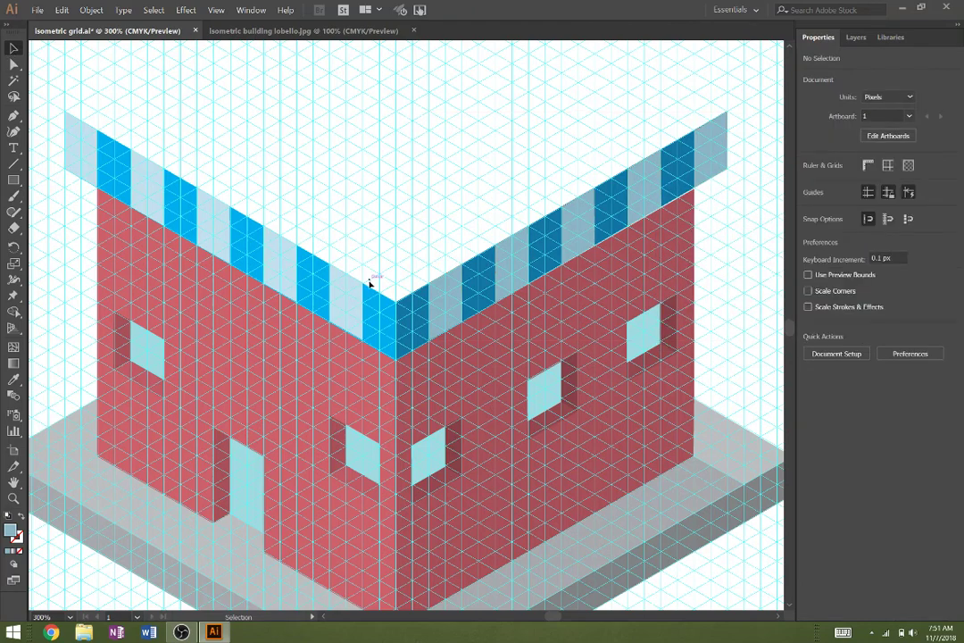
- Hide the isometric grid on Layer 1 and select the dark blue right roof band
{"action": "left_click", "coordinate": [857, 37]}
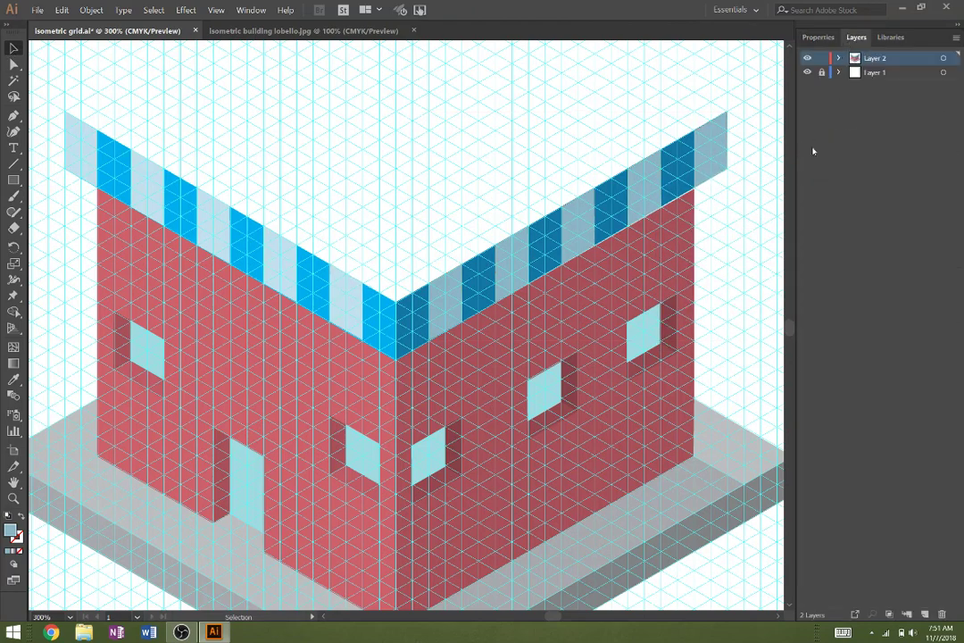
{"action": "left_click", "coordinate": [807, 73]}
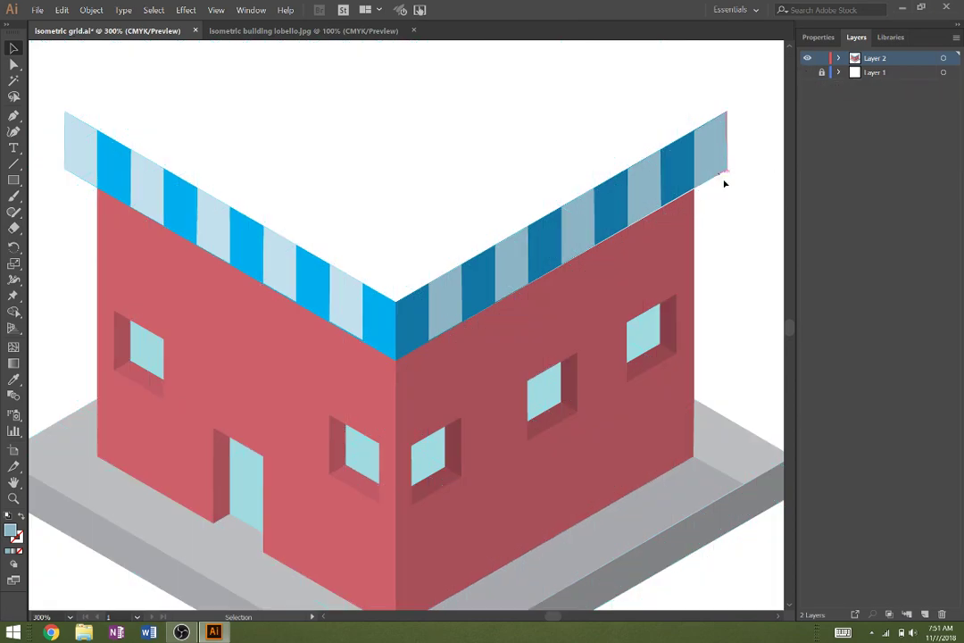
{"action": "left_click", "coordinate": [688, 189]}
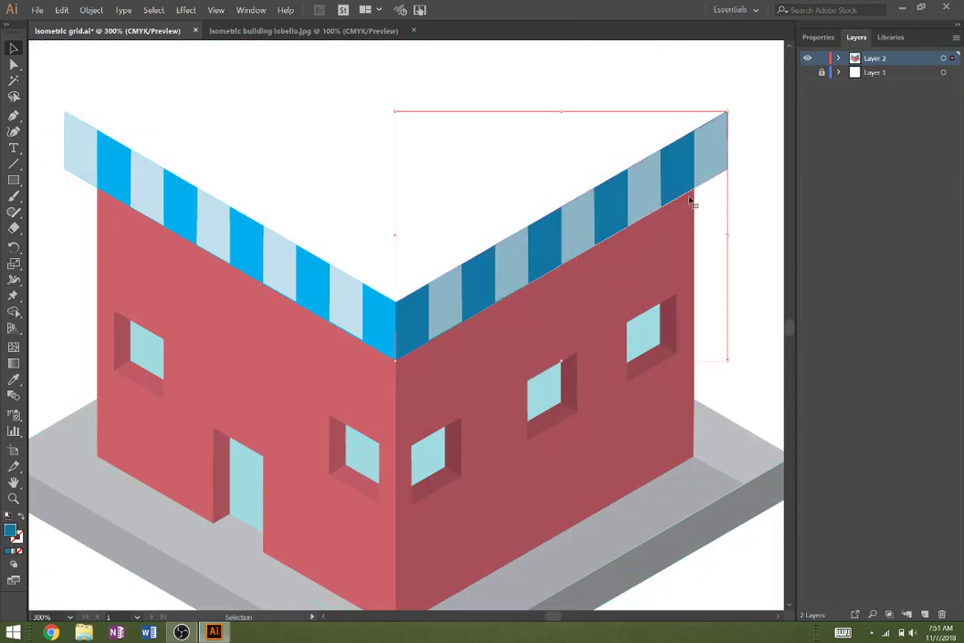
{"action": "left_click", "coordinate": [717, 169], "text": "shift"}
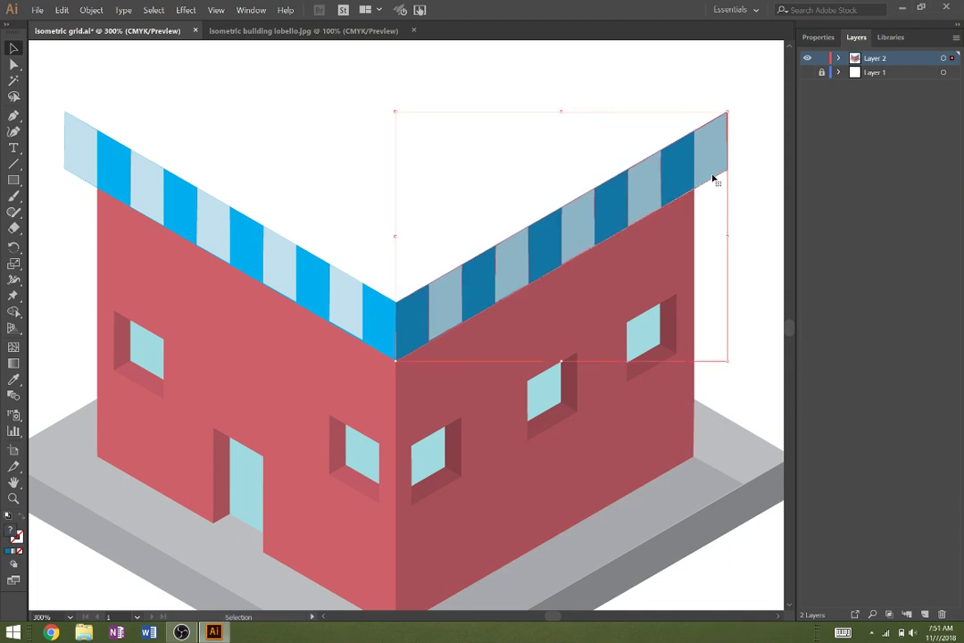
{"action": "left_click", "coordinate": [759, 202]}
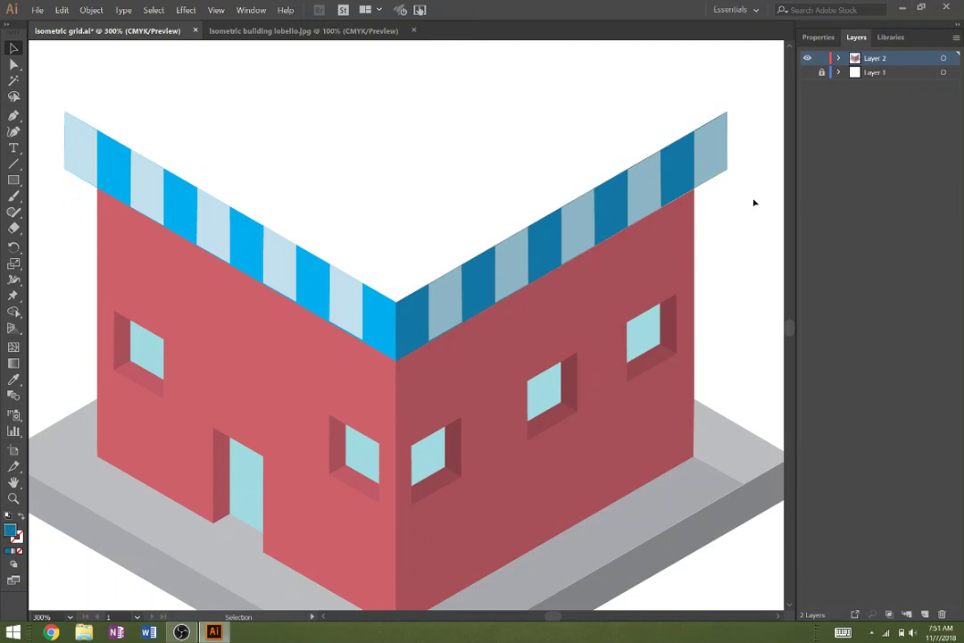
{"action": "left_click", "coordinate": [517, 288], "text": "shift"}
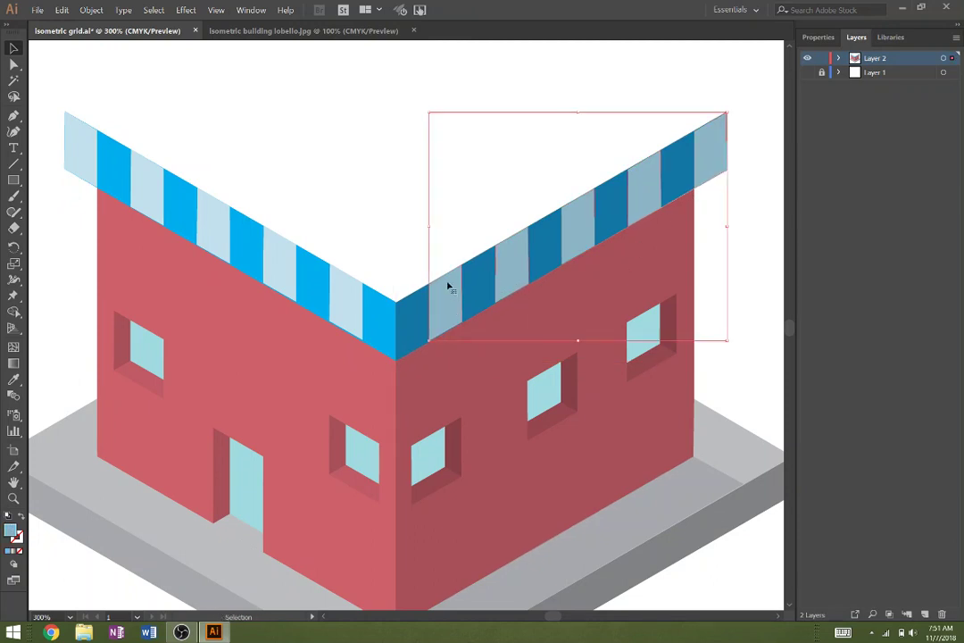
{"action": "left_click", "coordinate": [345, 232]}
- Show the isometric grid on Layer 1 and draw a closed four-sided rim strip with the Pen tool along the left striped band's upper edge
{"action": "scroll", "coordinate": [206, 189], "scroll_direction": "up", "scroll_amount": 3}
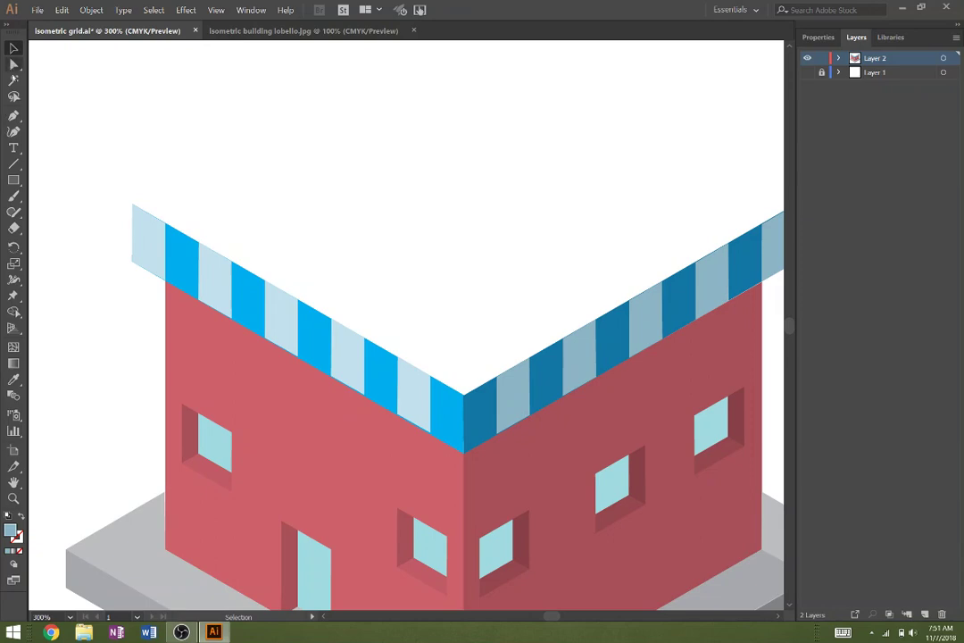
{"action": "left_click", "coordinate": [806, 74]}
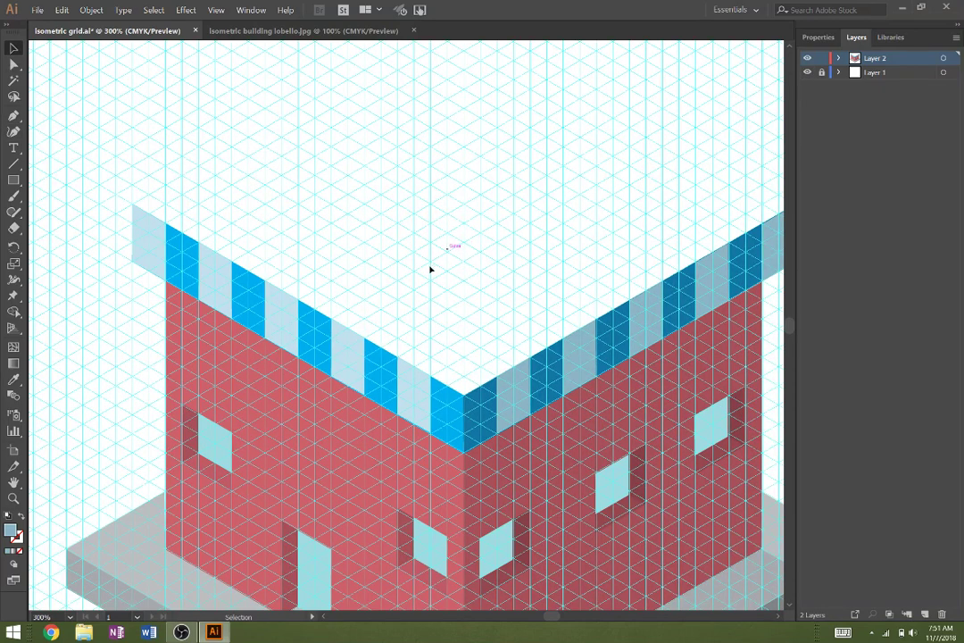
{"action": "key", "text": "p"}
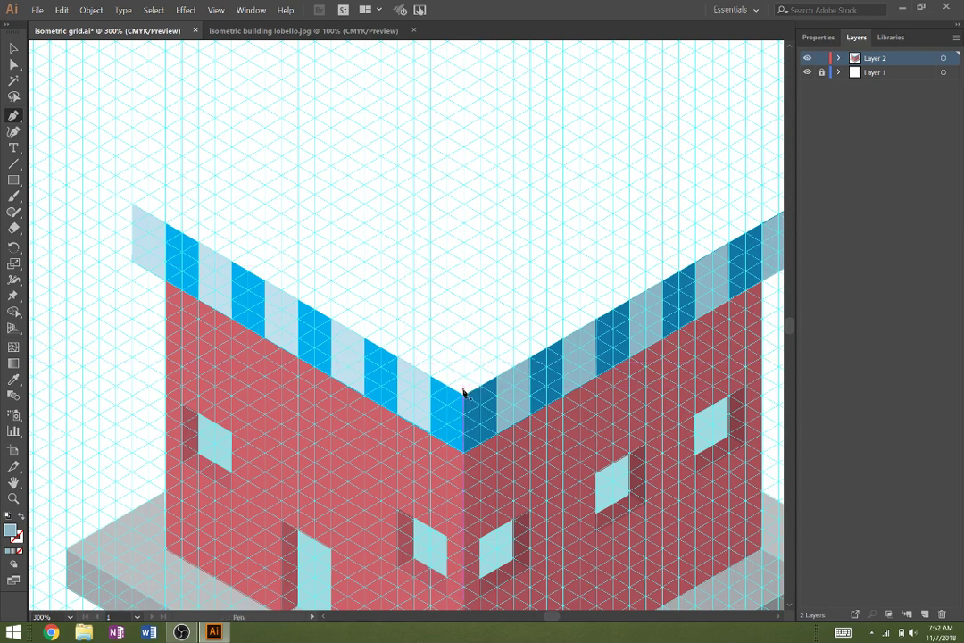
{"action": "left_click_drag", "start_coordinate": [464, 400], "coordinate": [466, 355]}
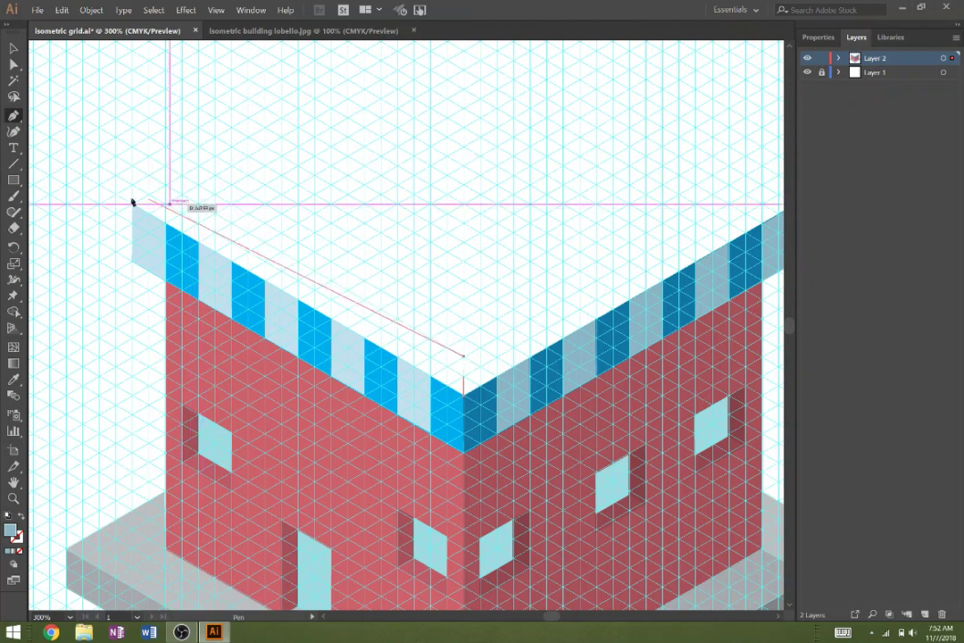
{"action": "left_click", "coordinate": [200, 207]}
{"action": "left_click", "coordinate": [133, 205]}
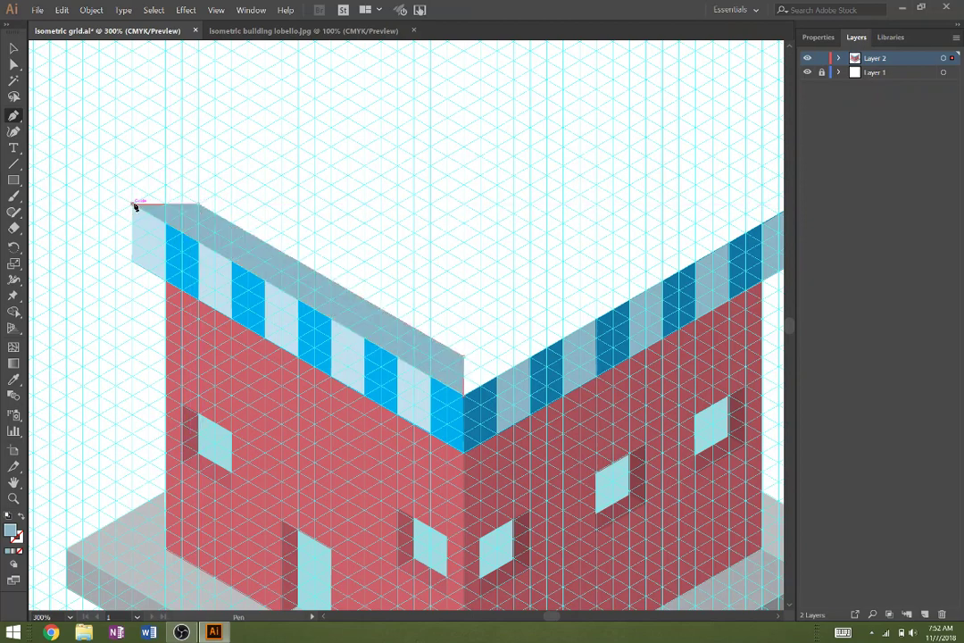
{"action": "left_click", "coordinate": [464, 395]}
- Fill the rim strip with the bright blue sampled from the left stripes, adjusted to 67% saturation and 87% brightness
{"action": "key", "text": "i"}
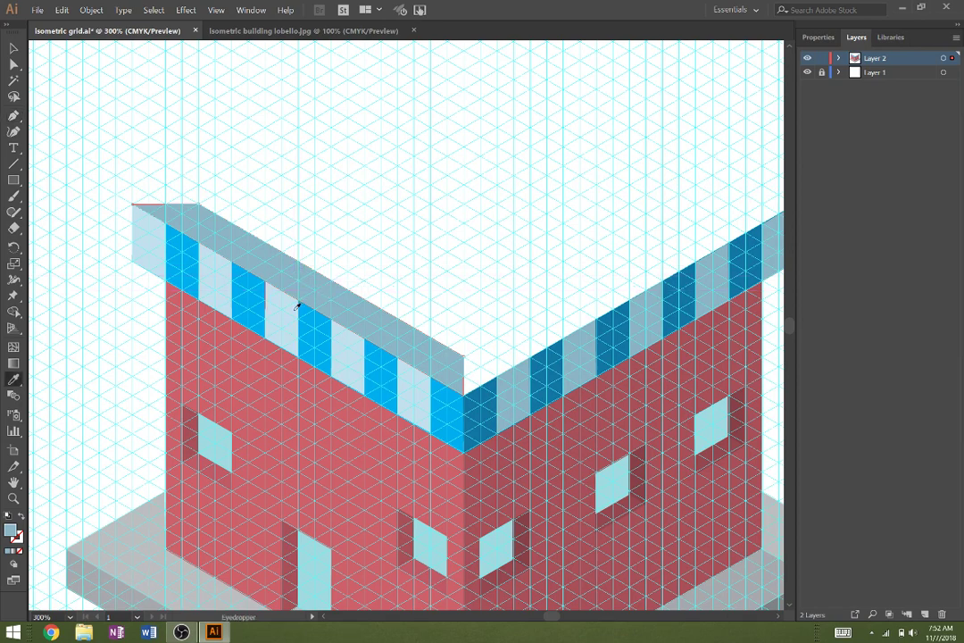
{"action": "left_click", "coordinate": [190, 260]}
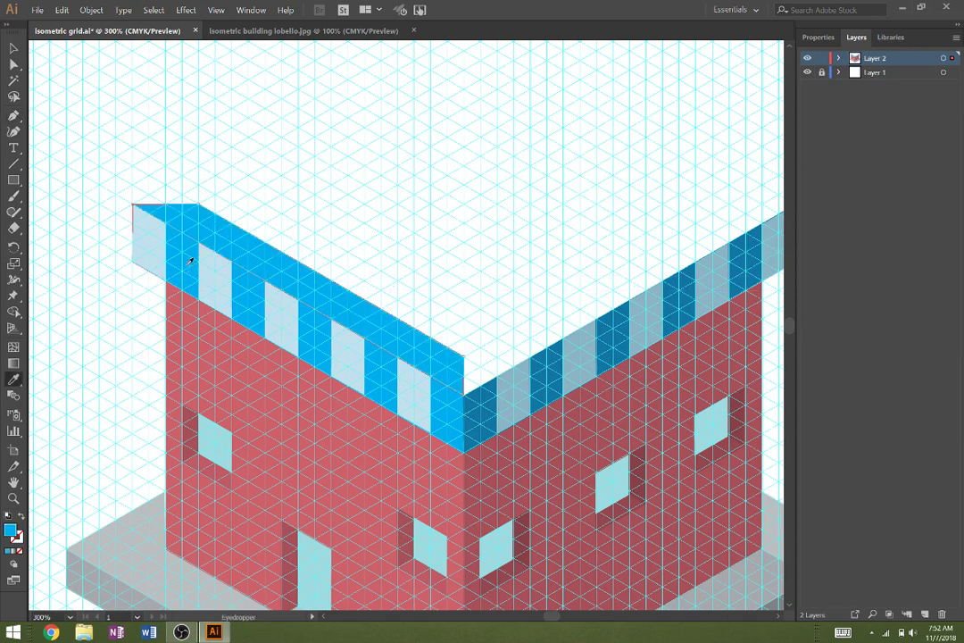
{"action": "left_click", "coordinate": [818, 37]}
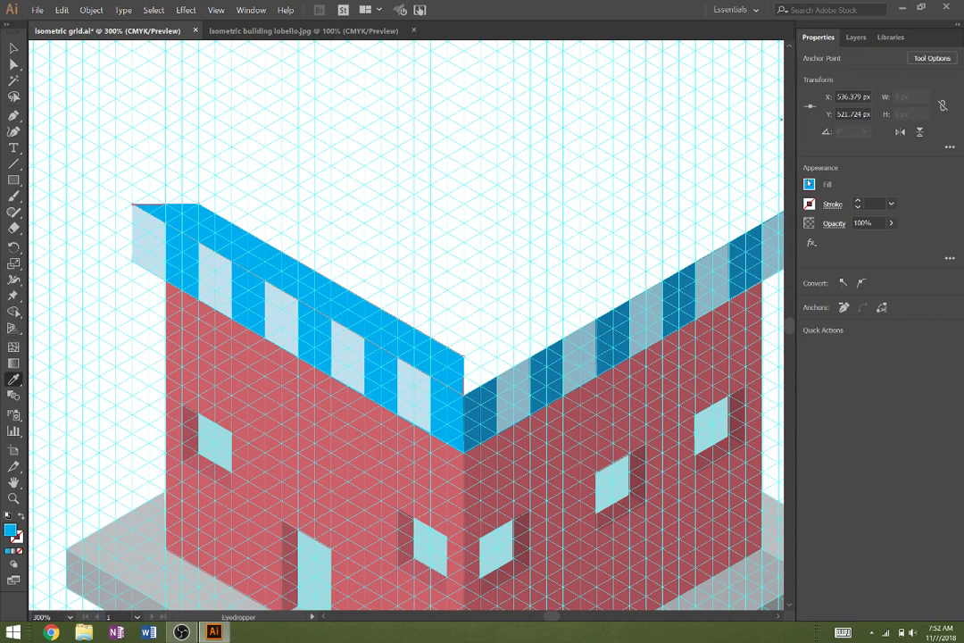
{"action": "left_click", "coordinate": [809, 184]}
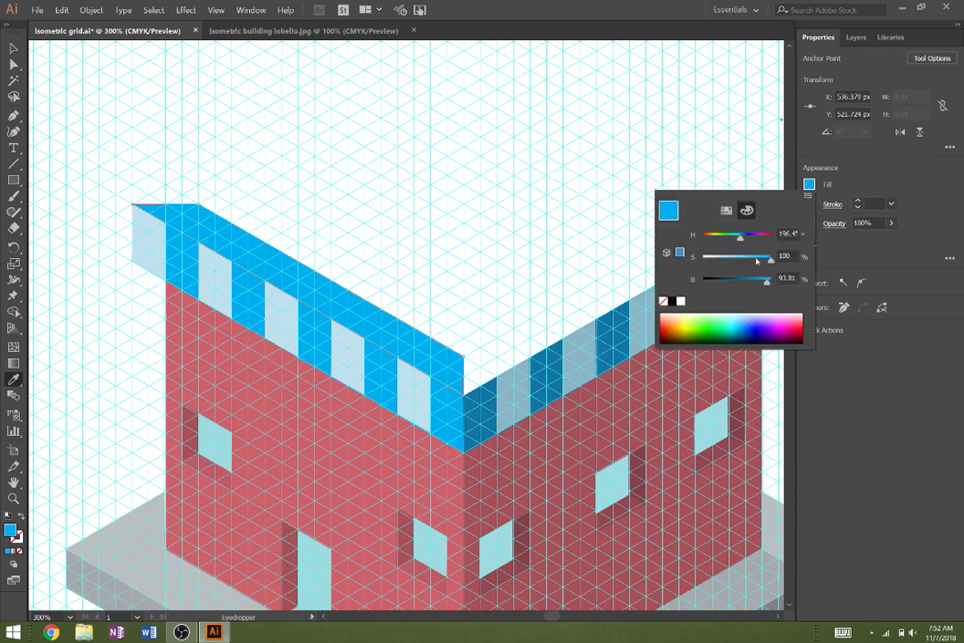
{"action": "left_click", "coordinate": [756, 260]}
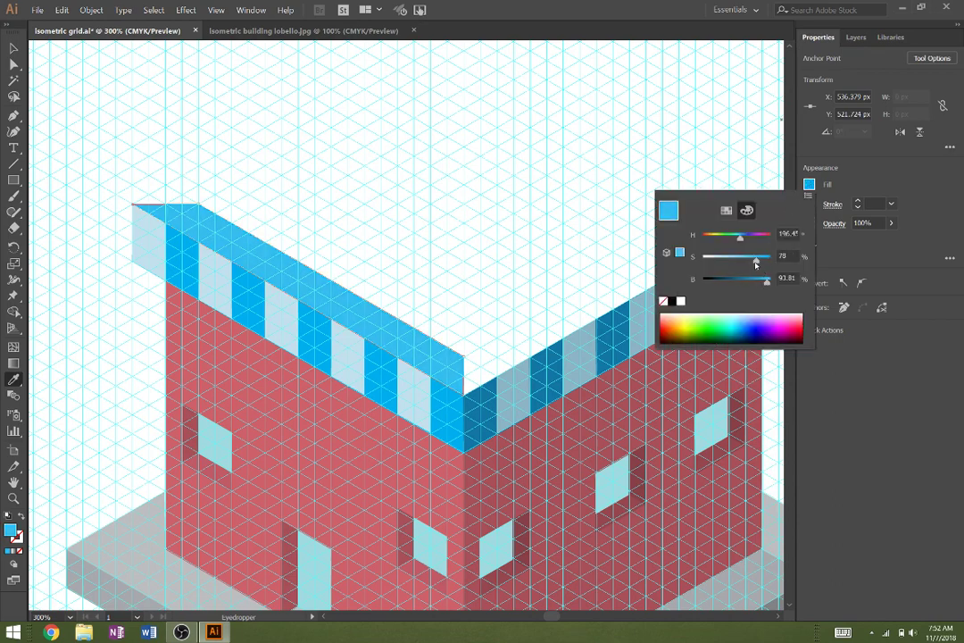
{"action": "left_click_drag", "start_coordinate": [763, 282], "coordinate": [762, 282]}
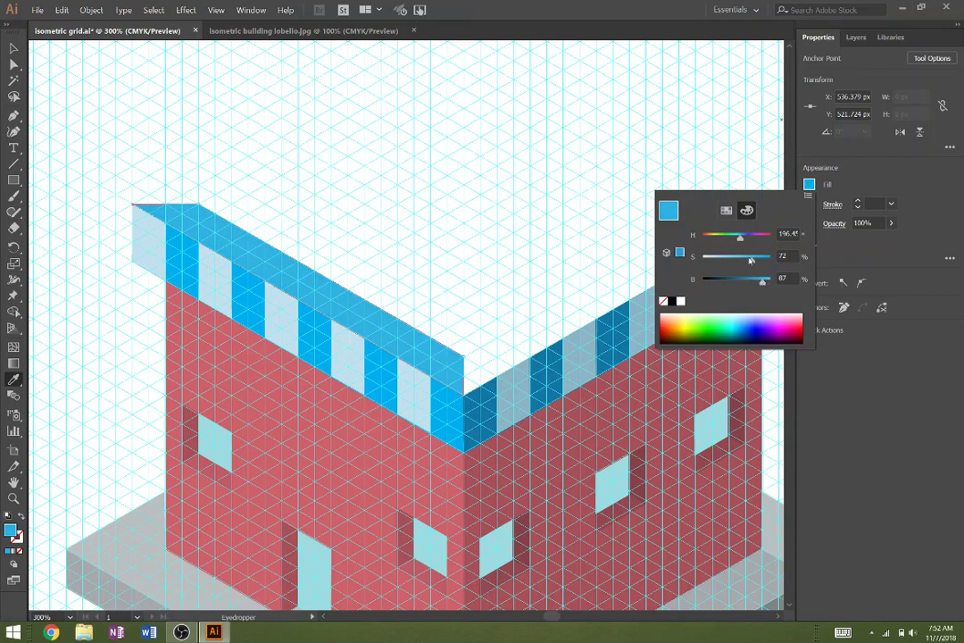
{"action": "left_click_drag", "start_coordinate": [751, 260], "coordinate": [748, 261]}
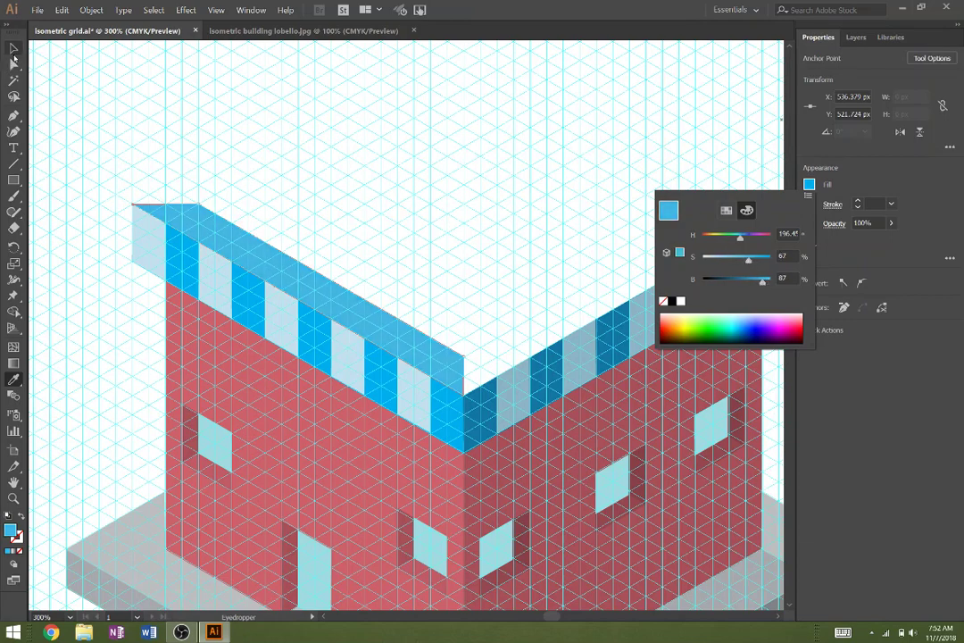
- Reflect a copy of the left rim strip across the vertical axis and place it along the right striped band's upper edge
{"action": "left_click", "coordinate": [7, 37]}
{"action": "left_click", "coordinate": [12, 49]}
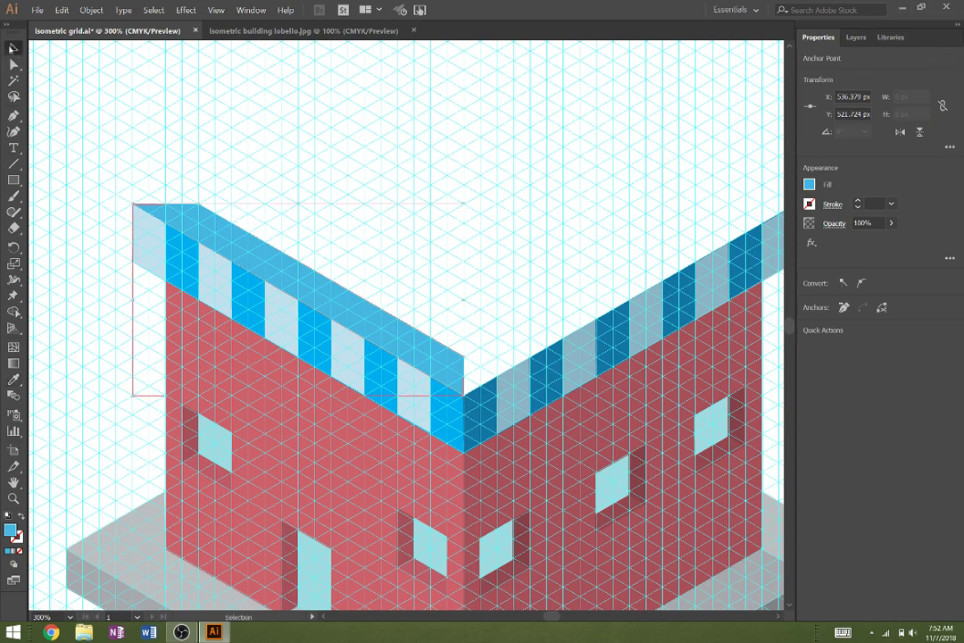
{"action": "right_click", "coordinate": [305, 293]}
{"action": "left_click", "coordinate": [212, 129]}
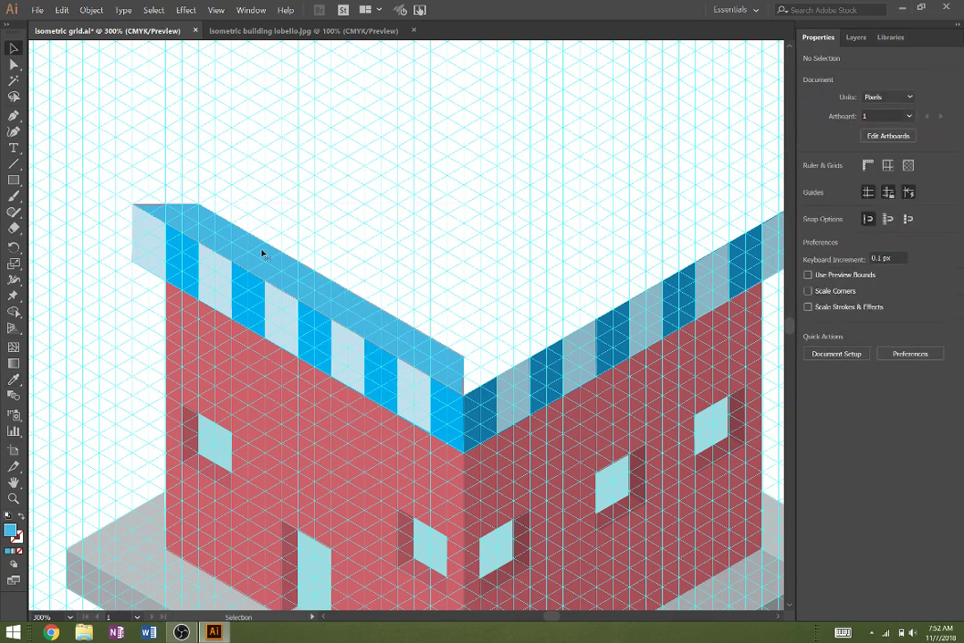
{"action": "right_click", "coordinate": [262, 255]}
{"action": "mouse_move", "coordinate": [299, 390]}
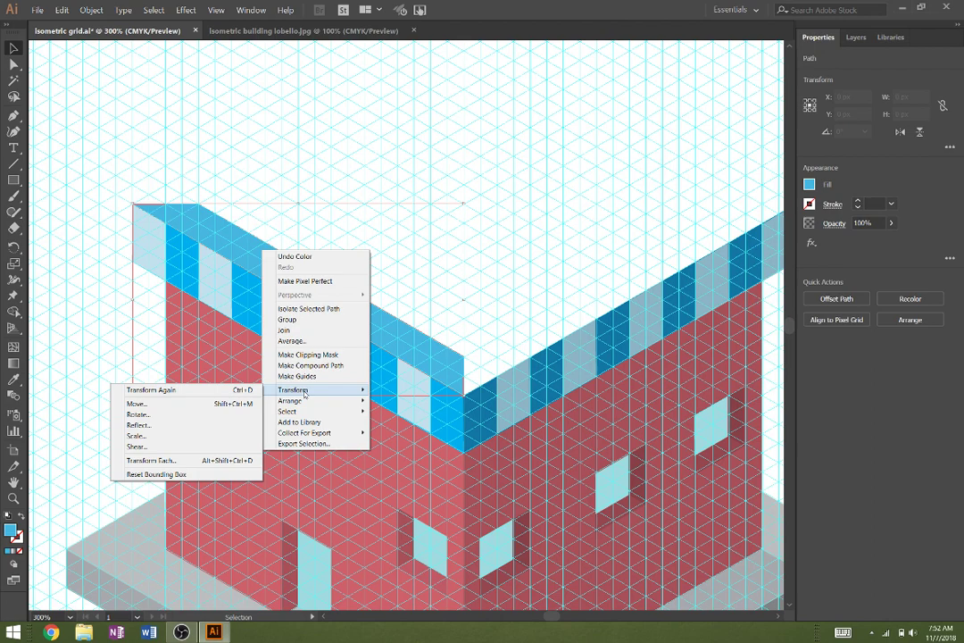
{"action": "left_click", "coordinate": [219, 426]}
{"action": "left_click", "coordinate": [554, 374]}
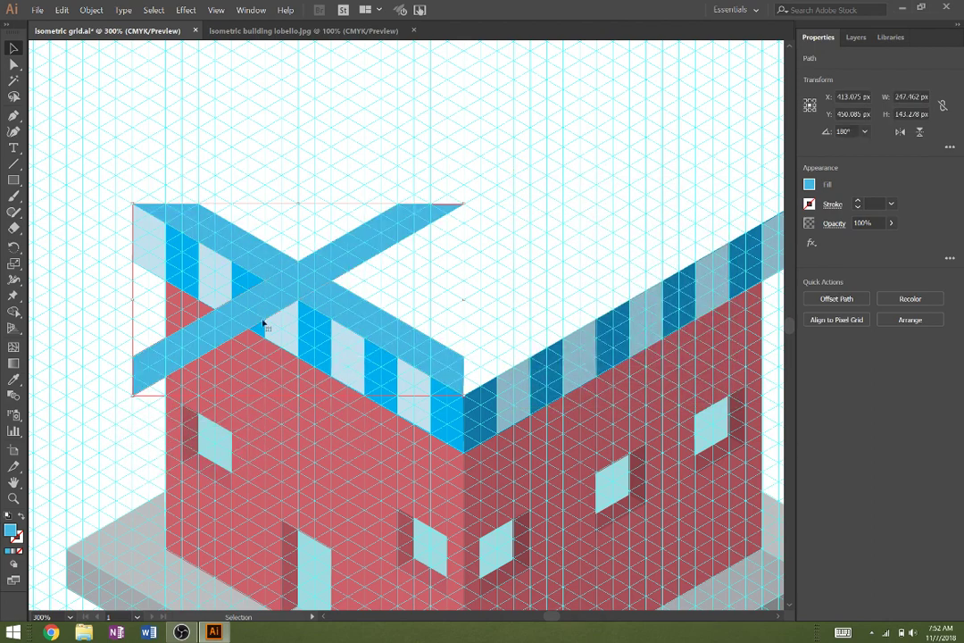
{"action": "left_click_drag", "start_coordinate": [264, 324], "coordinate": [515, 346]}
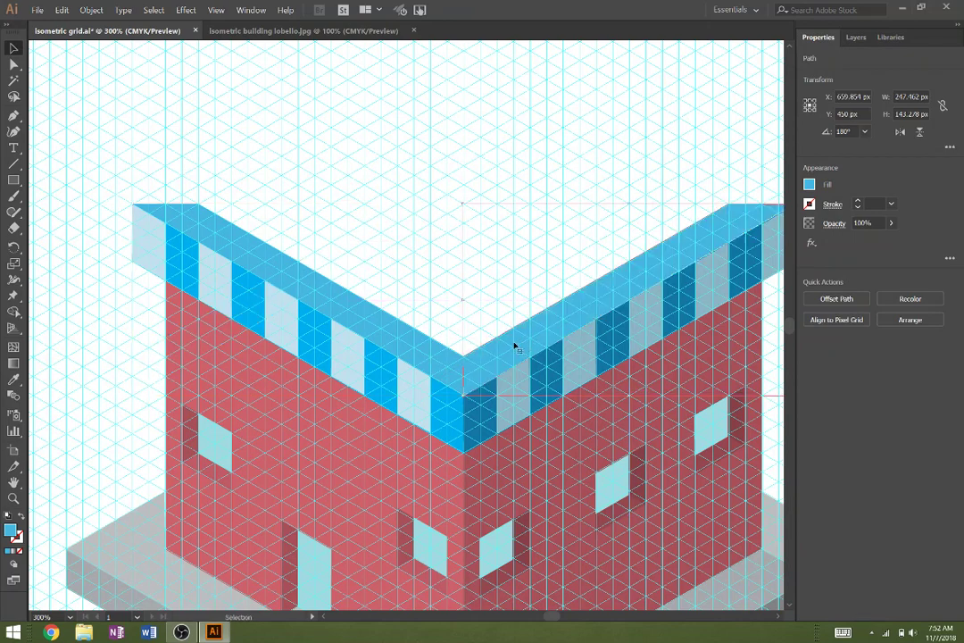
- Merge the left and right rim strips into one V-shaped piece with the Shape Builder tool
{"action": "left_click", "coordinate": [454, 370], "text": "shift"}
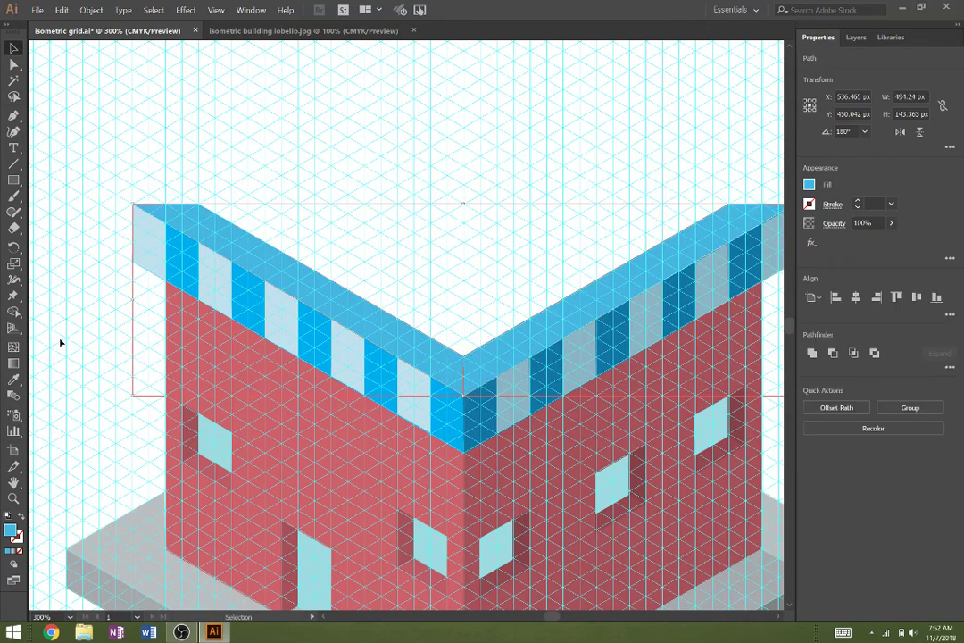
{"action": "left_click", "coordinate": [13, 312]}
{"action": "left_click_drag", "start_coordinate": [389, 314], "coordinate": [572, 286]}
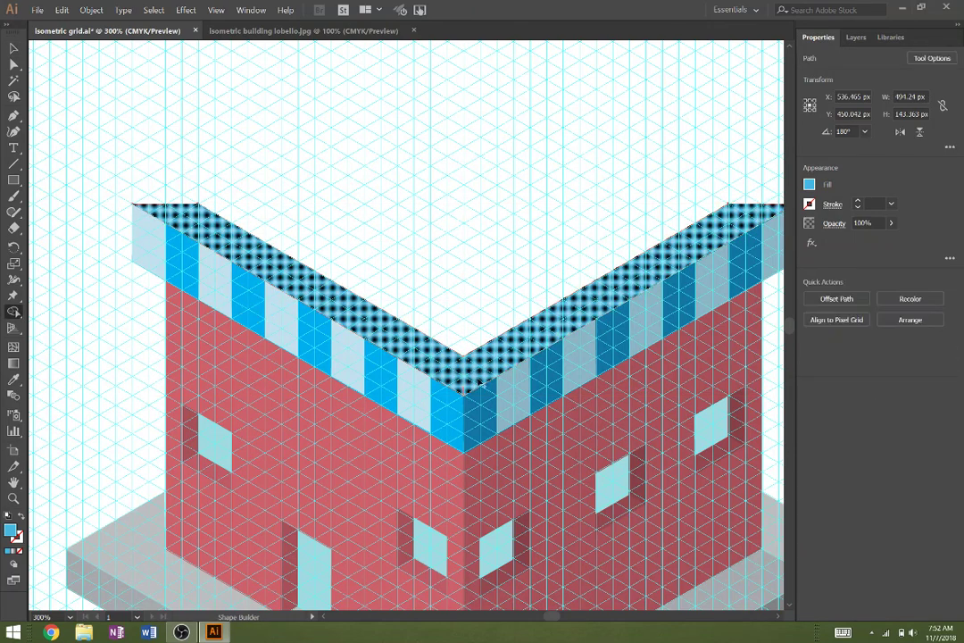
{"action": "left_click", "coordinate": [14, 47]}
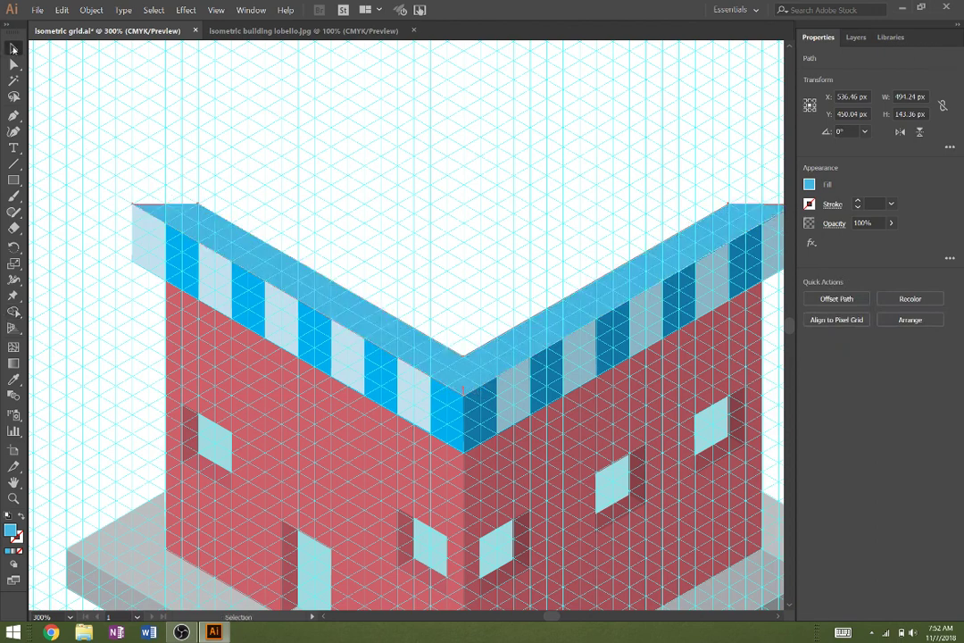
- Reflect a copy of the merged rim across the horizontal axis and move it straight up to close the diamond-shaped roof rim
{"action": "right_click", "coordinate": [476, 369]}
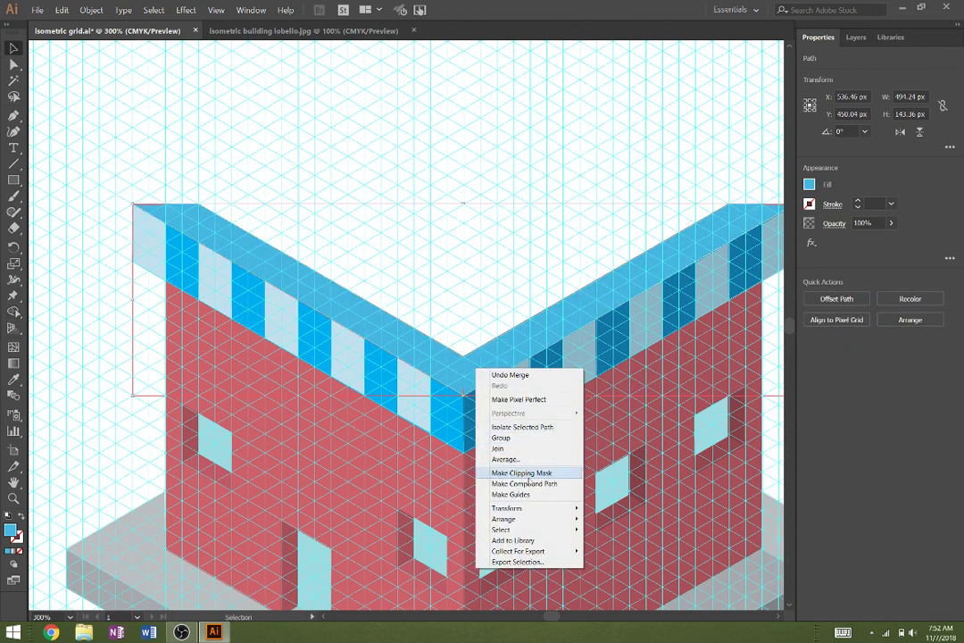
{"action": "mouse_move", "coordinate": [523, 508]}
{"action": "left_click", "coordinate": [443, 545]}
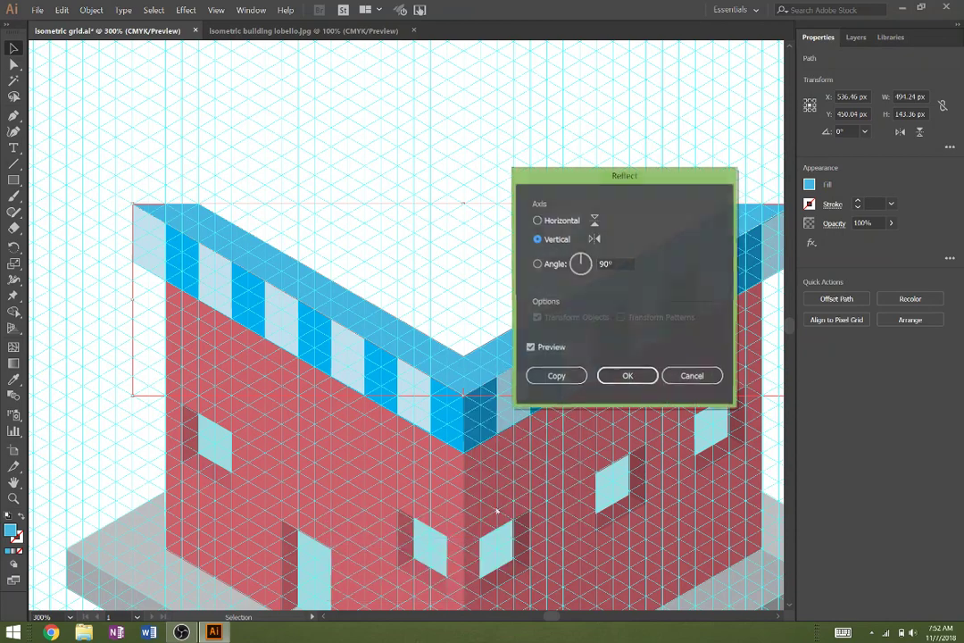
{"action": "left_click", "coordinate": [548, 223]}
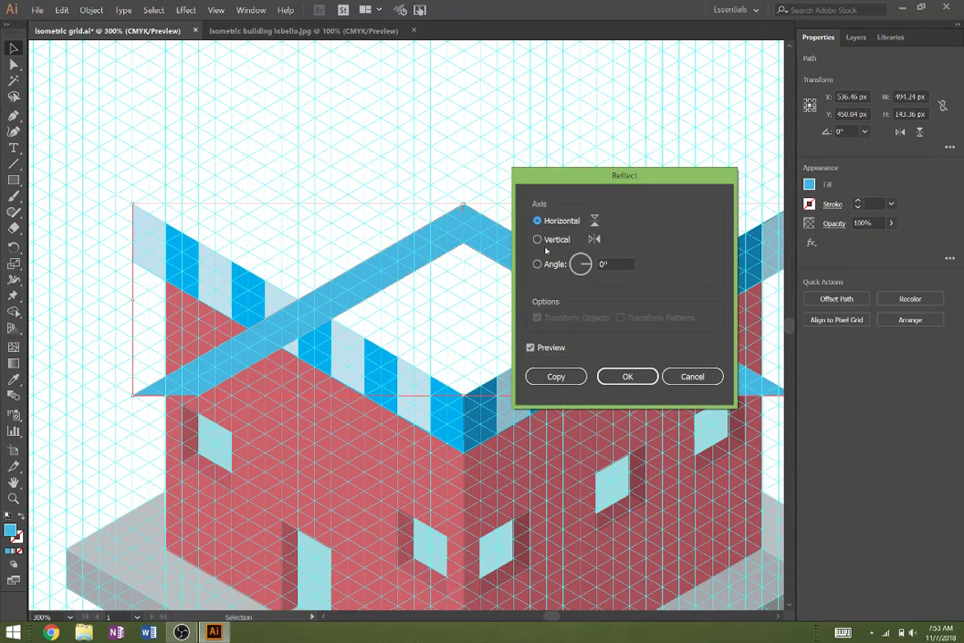
{"action": "left_click", "coordinate": [560, 378]}
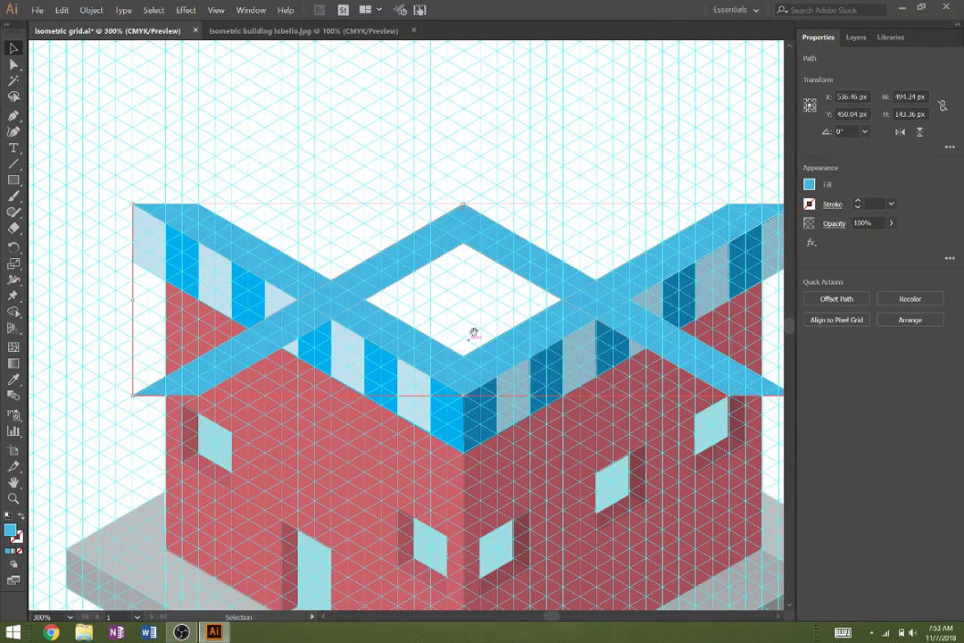
{"action": "scroll", "coordinate": [474, 334], "scroll_direction": "up", "scroll_amount": 4}
{"action": "left_click_drag", "start_coordinate": [446, 391], "coordinate": [446, 196]}
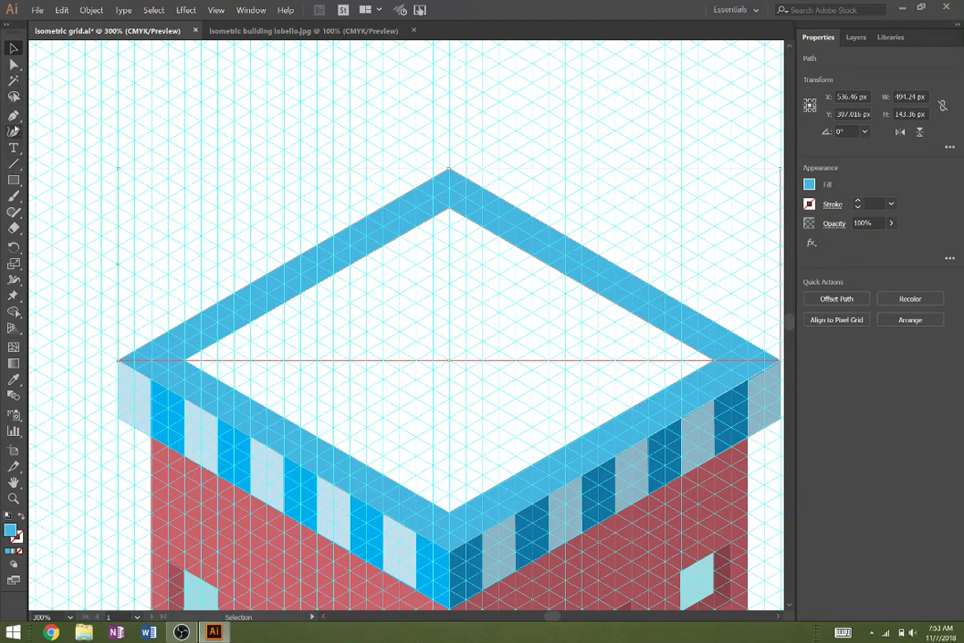
- Draw a closed diamond-shaped roof floor inside the rim with the Pen tool, leaving a band open along the two back edges
{"action": "left_click", "coordinate": [13, 116]}
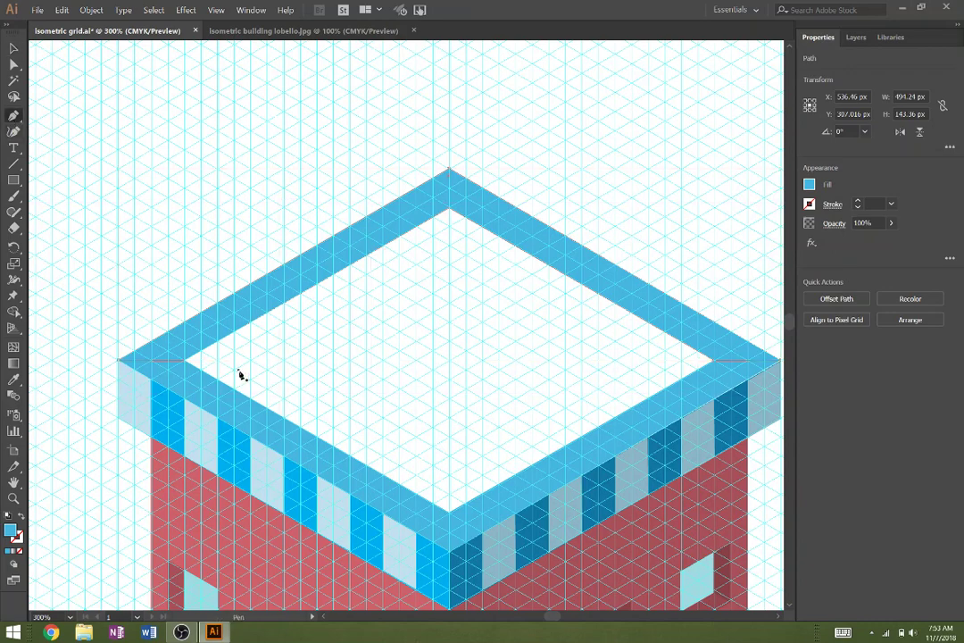
{"action": "left_click", "coordinate": [289, 377], "text": "ctrl"}
{"action": "left_click", "coordinate": [237, 391]}
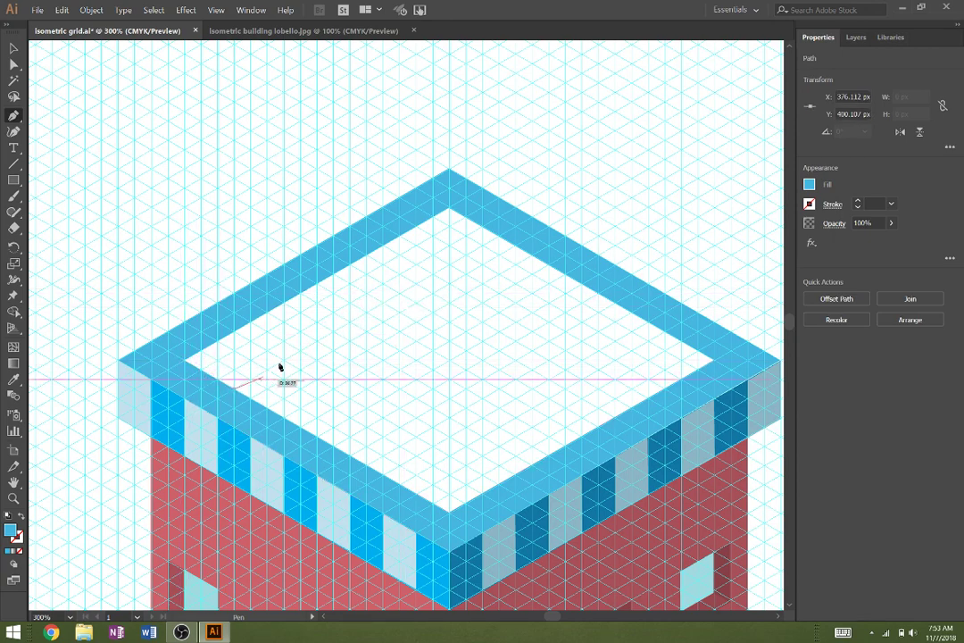
{"action": "left_click", "coordinate": [449, 266]}
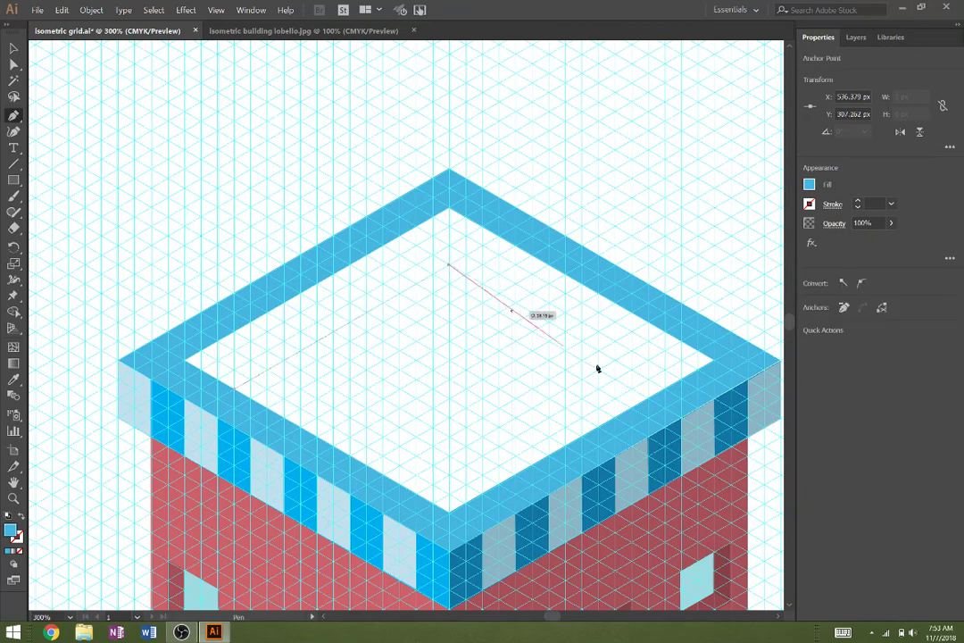
{"action": "left_click", "coordinate": [665, 391]}
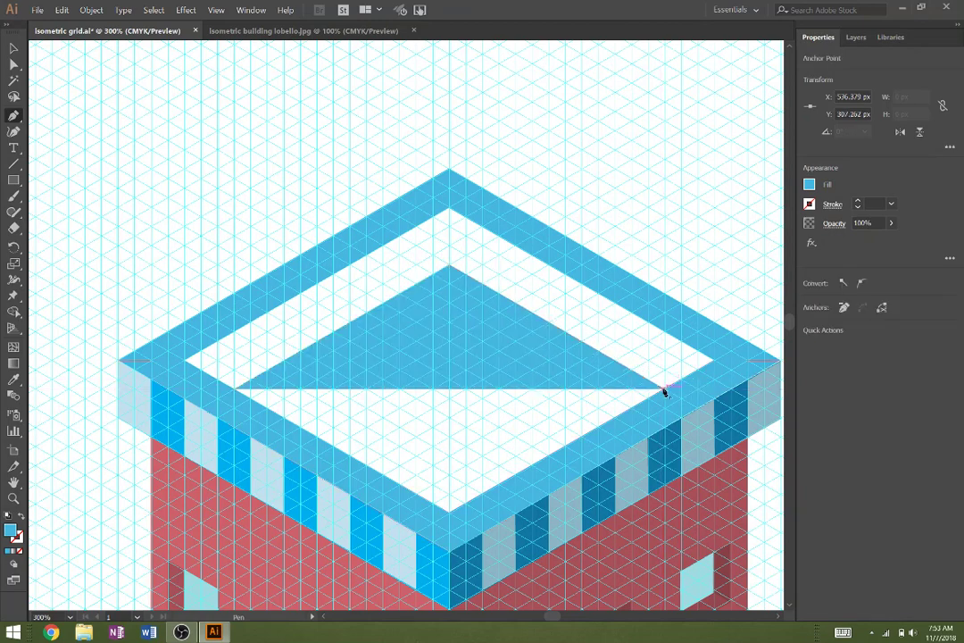
{"action": "left_click", "coordinate": [449, 516]}
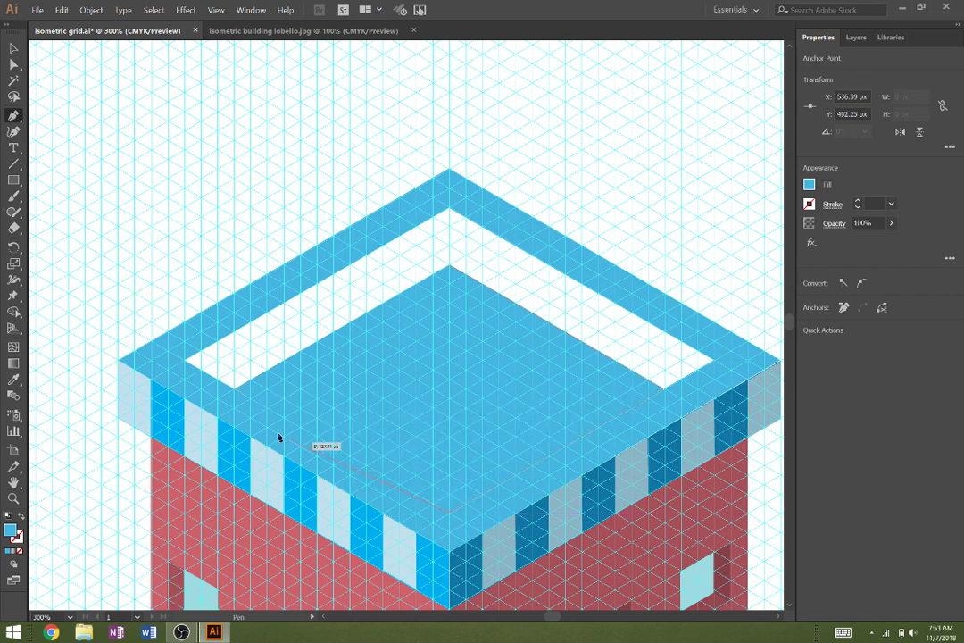
{"action": "left_click", "coordinate": [237, 391]}
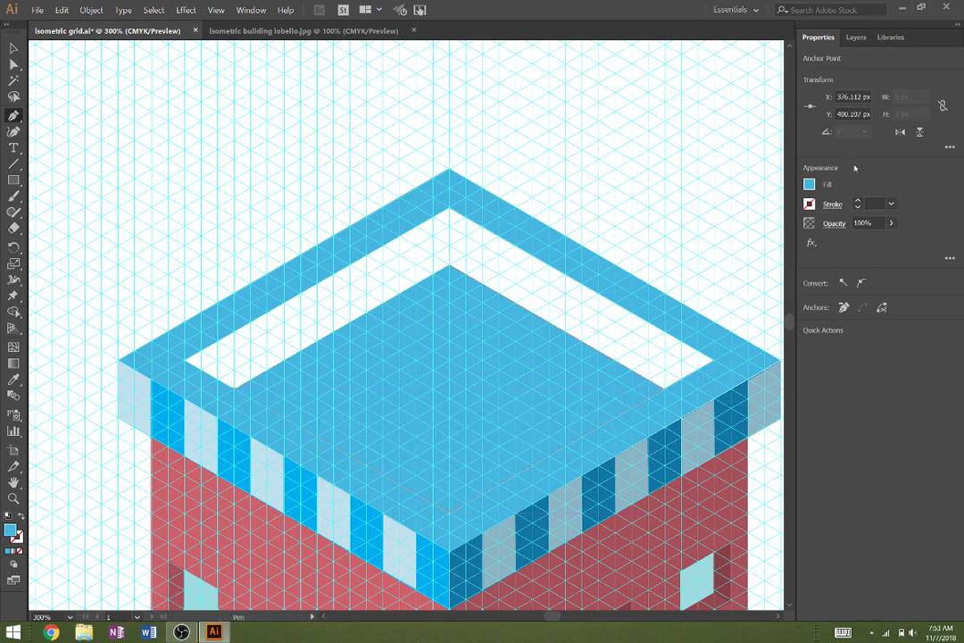
- Recolour the diamond-shaped roof floor to a neutral grey with 0% saturation and 57% brightness, and deselect it
{"action": "left_click", "coordinate": [809, 185]}
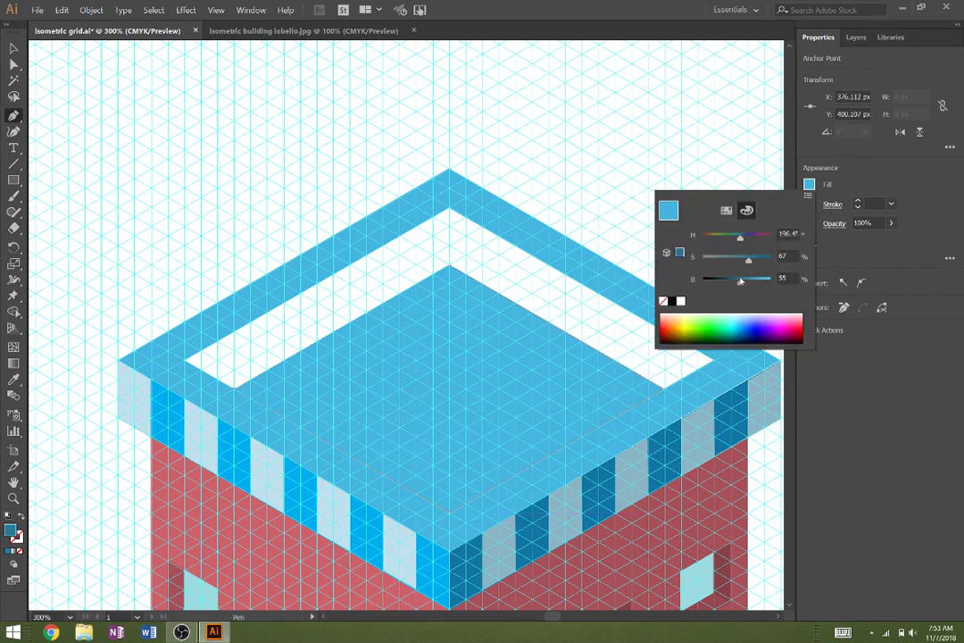
{"action": "left_click", "coordinate": [740, 279]}
{"action": "left_click_drag", "start_coordinate": [745, 259], "coordinate": [740, 281]}
{"action": "left_click", "coordinate": [745, 279]}
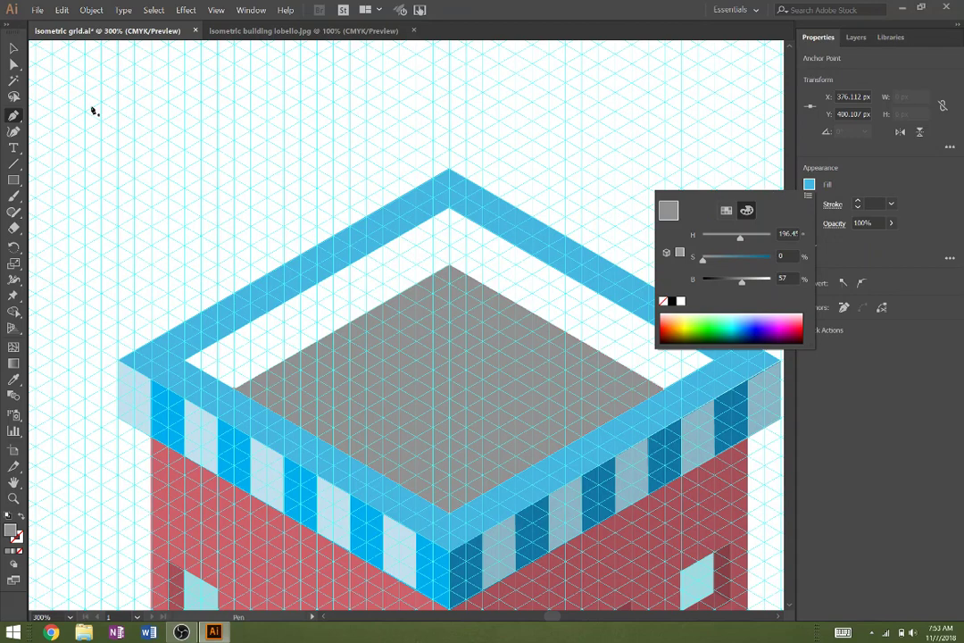
{"action": "left_click", "coordinate": [14, 116]}
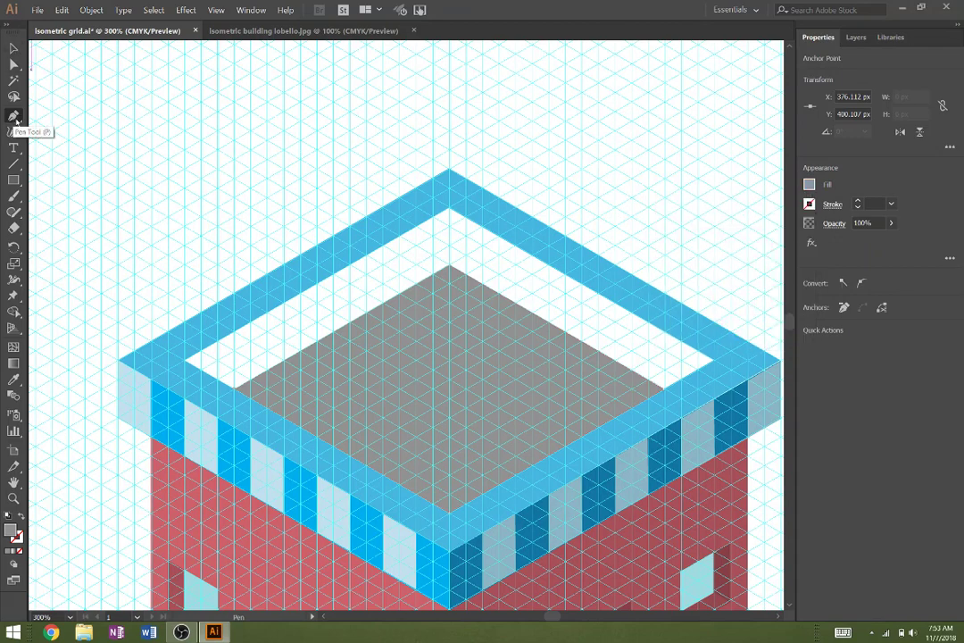
{"action": "left_click", "coordinate": [95, 161], "text": "ctrl"}
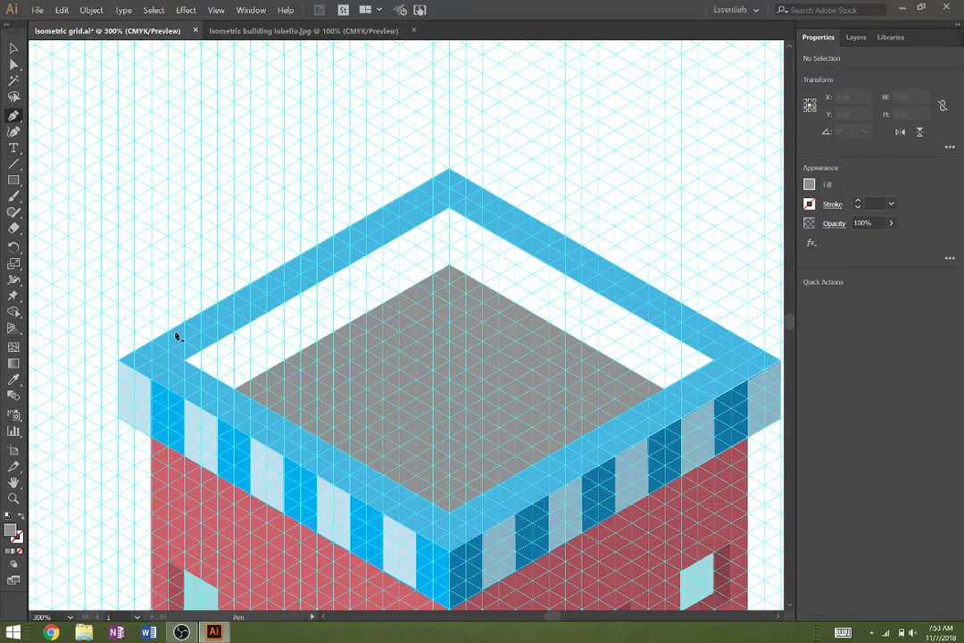
- Draw the back-left inner roof wall between rim and floor with the Pen tool and fill it with the right band's dark blue stripe colour
{"action": "left_click", "coordinate": [15, 117]}
{"action": "left_click", "coordinate": [449, 266]}
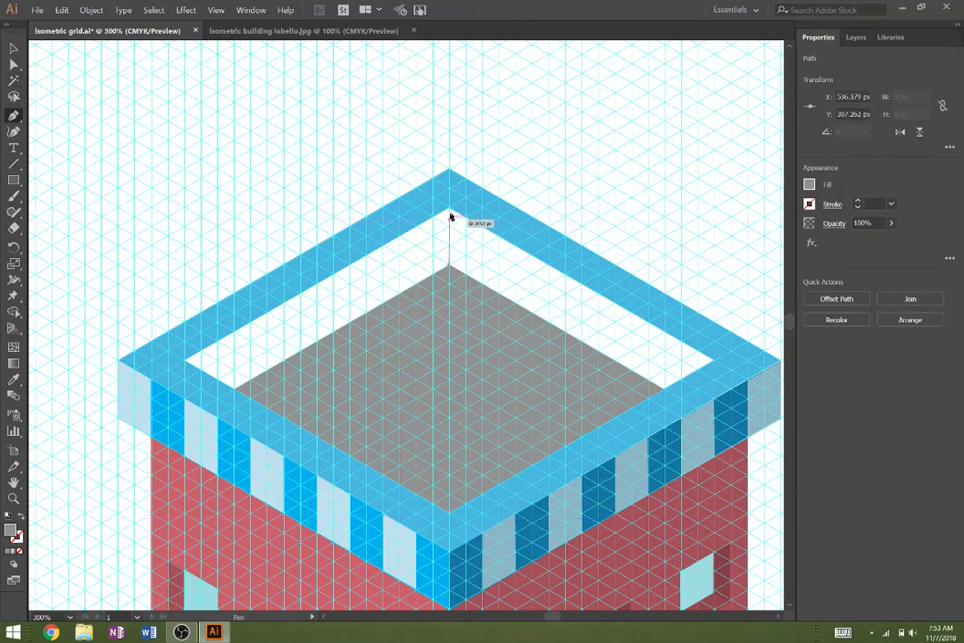
{"action": "left_click", "coordinate": [449, 210]}
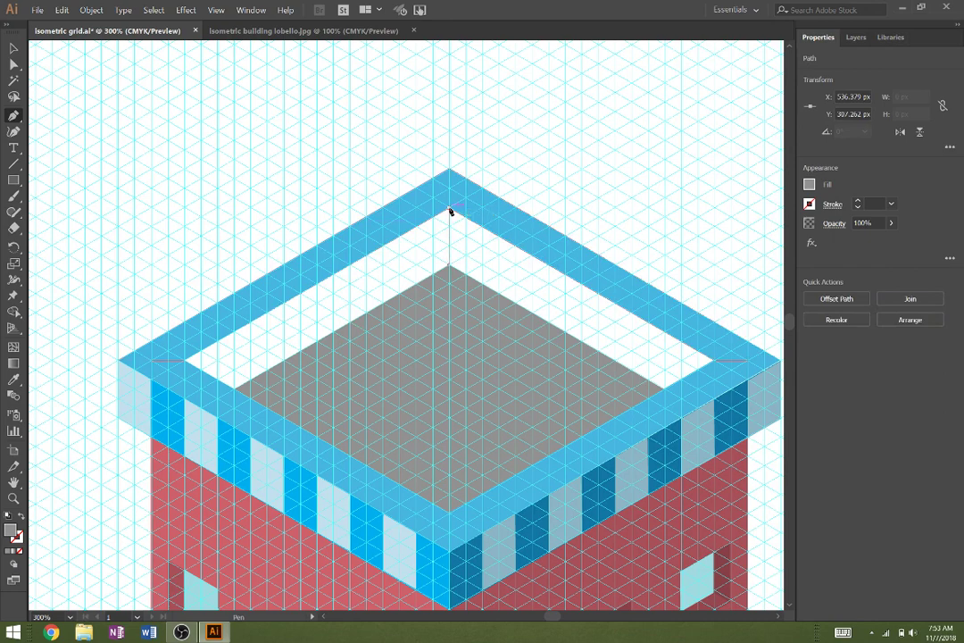
{"action": "left_click", "coordinate": [188, 359]}
{"action": "left_click", "coordinate": [234, 393]}
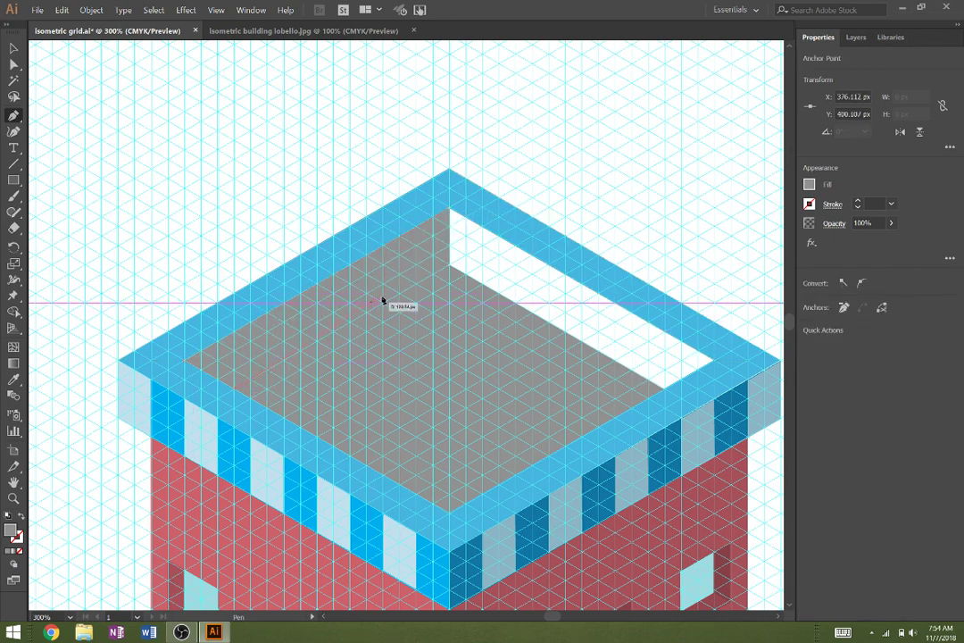
{"action": "left_click", "coordinate": [450, 266]}
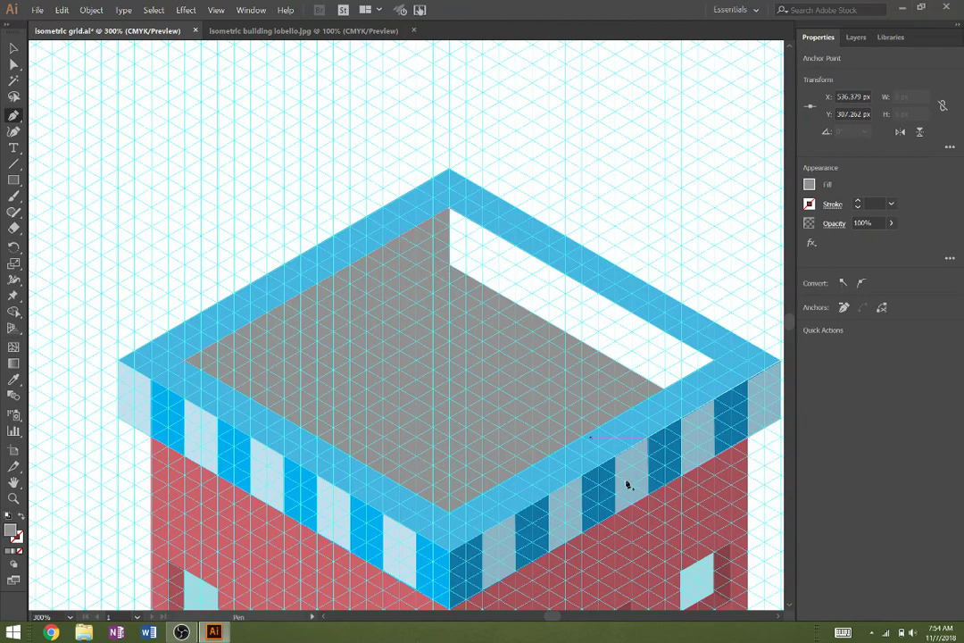
{"action": "key", "text": "i"}
{"action": "left_click", "coordinate": [610, 485]}
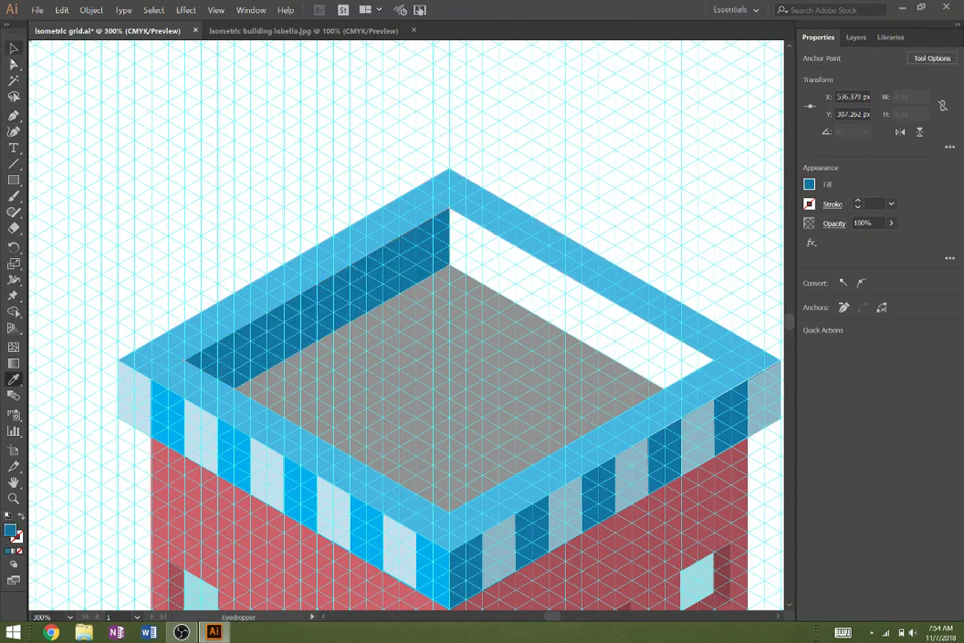
- Draw the back-right inner roof wall between rim and floor and fill it with the bright blue sampled from the left band's stripes
{"action": "left_click", "coordinate": [13, 115]}
{"action": "left_click", "coordinate": [233, 198], "text": "ctrl"}
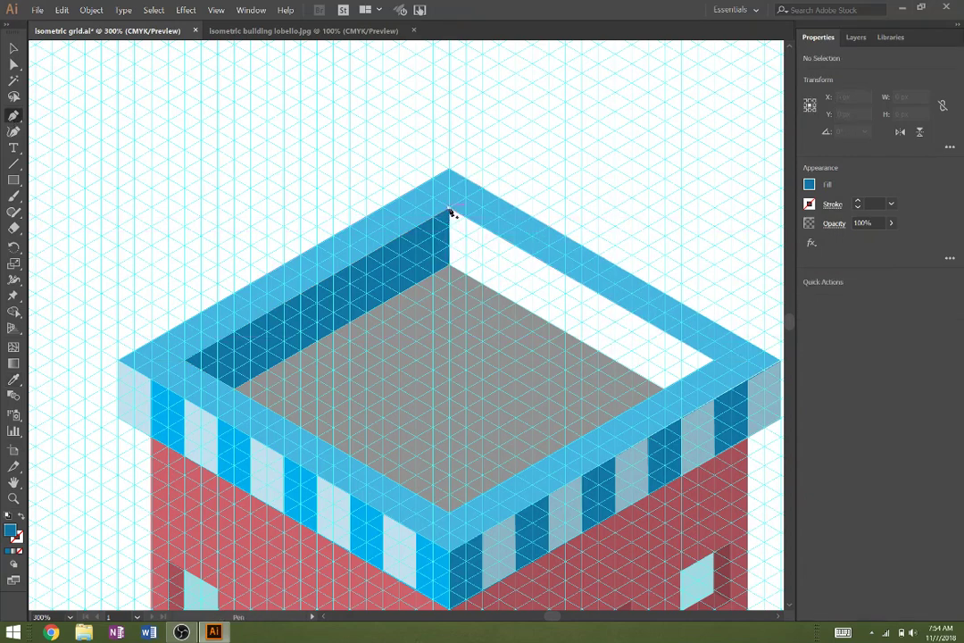
{"action": "left_click", "coordinate": [450, 213]}
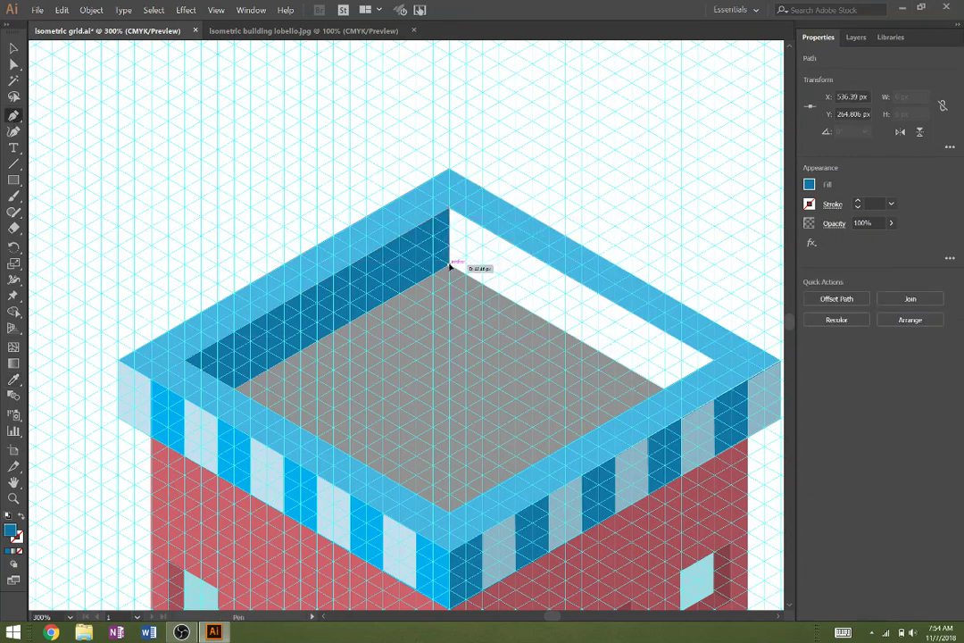
{"action": "left_click", "coordinate": [661, 388]}
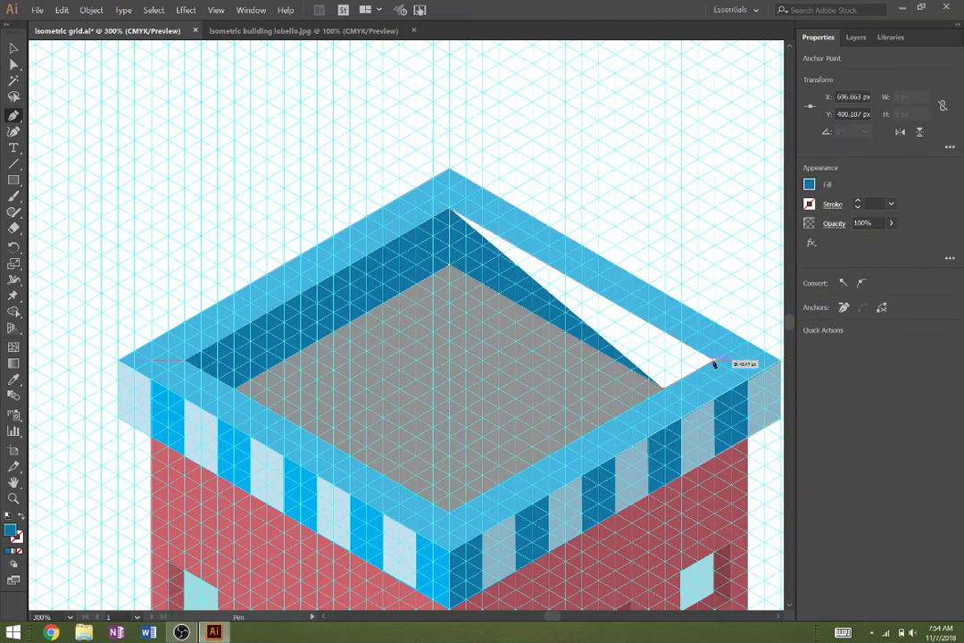
{"action": "left_click", "coordinate": [714, 363]}
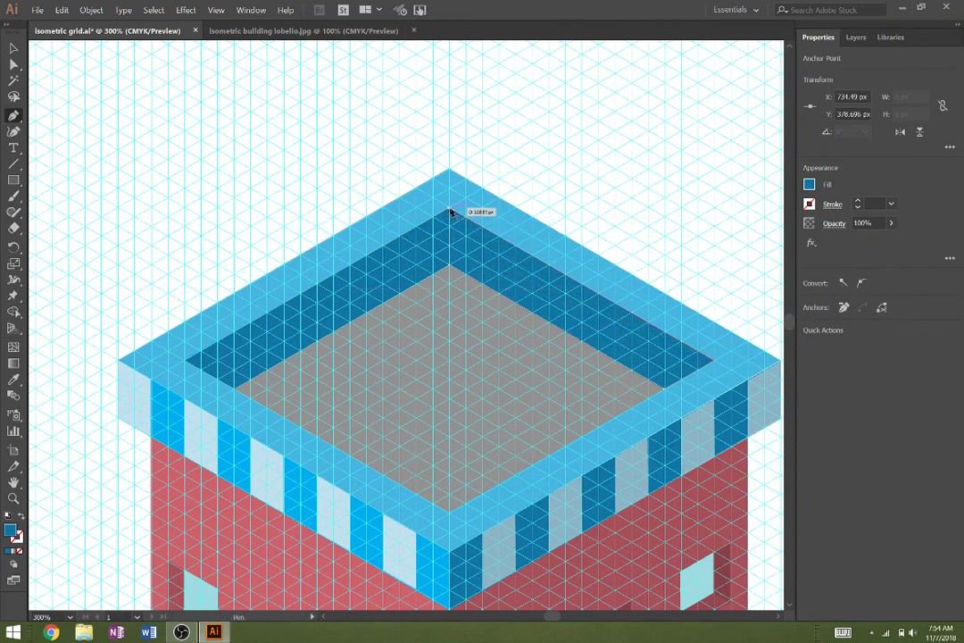
{"action": "key", "text": "i"}
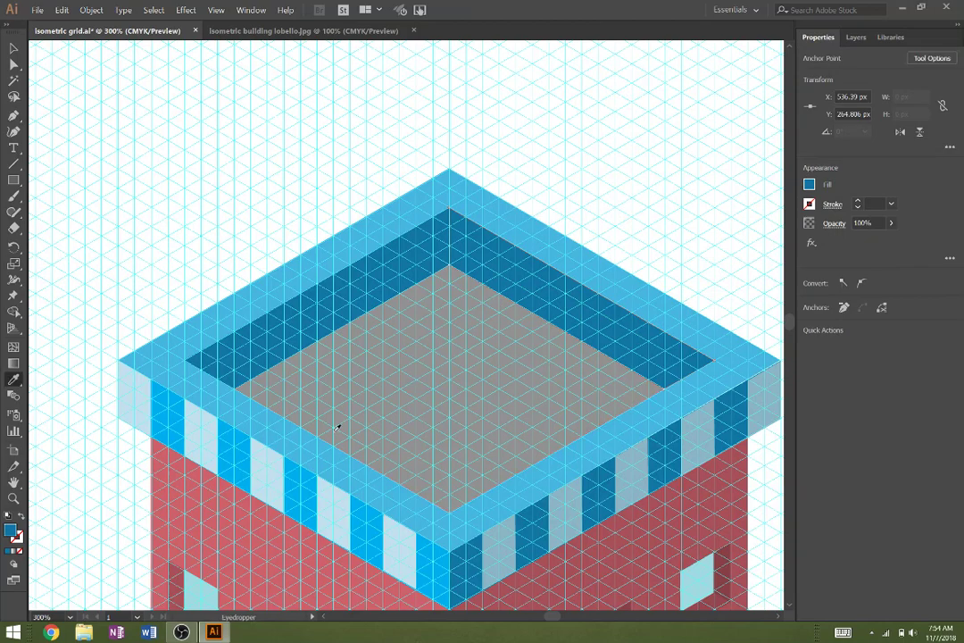
{"action": "left_click", "coordinate": [306, 486]}
- Hide the isometric grid on Layer 1 so that only the building artwork shows
{"action": "scroll", "coordinate": [333, 458], "scroll_direction": "down", "scroll_amount": 2}
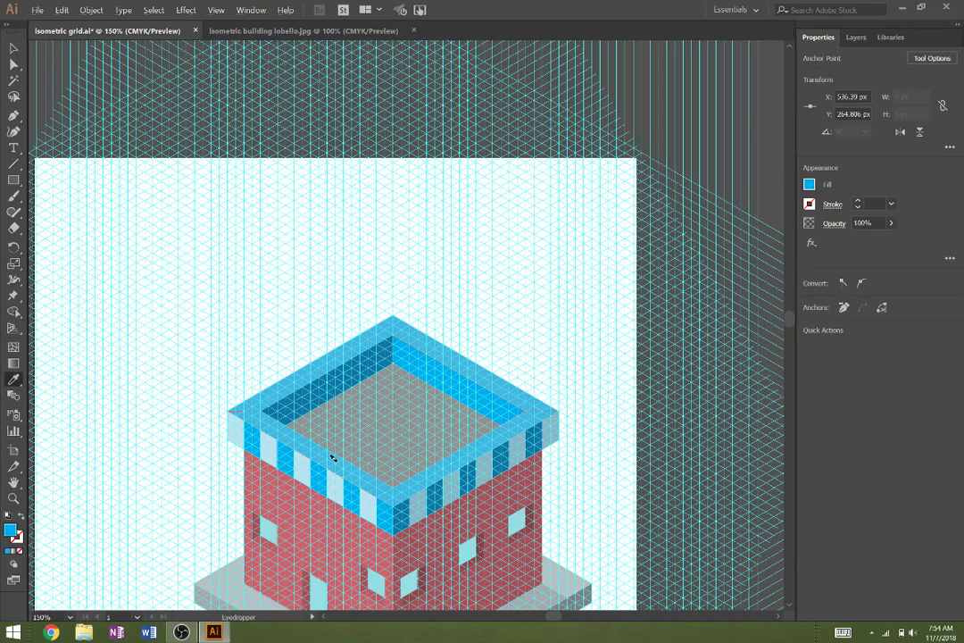
{"action": "key", "text": "space"}
{"action": "left_click_drag", "start_coordinate": [371, 465], "coordinate": [365, 300]}
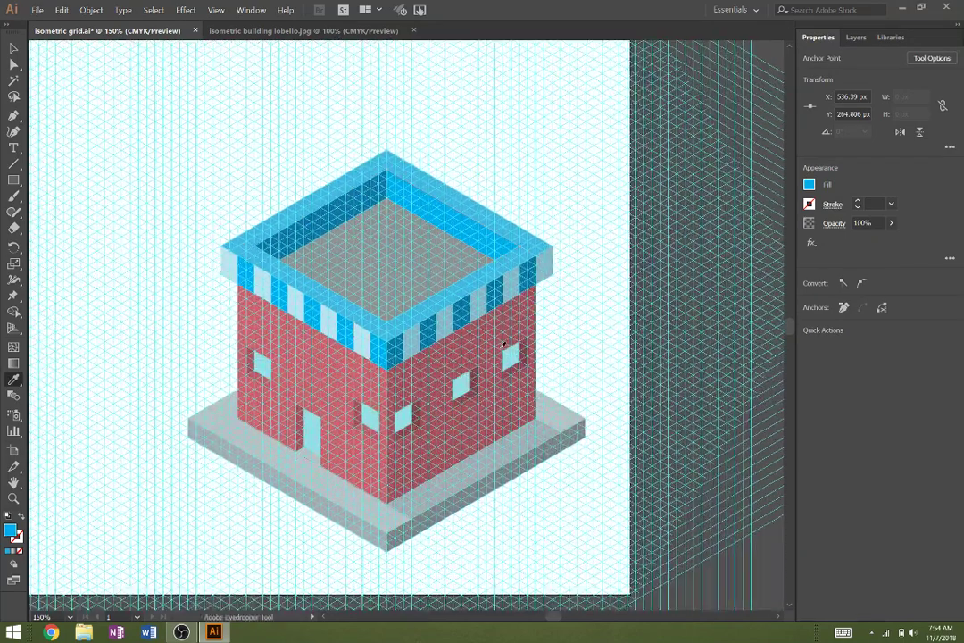
{"action": "left_click", "coordinate": [860, 38]}
{"action": "left_click", "coordinate": [808, 73]}
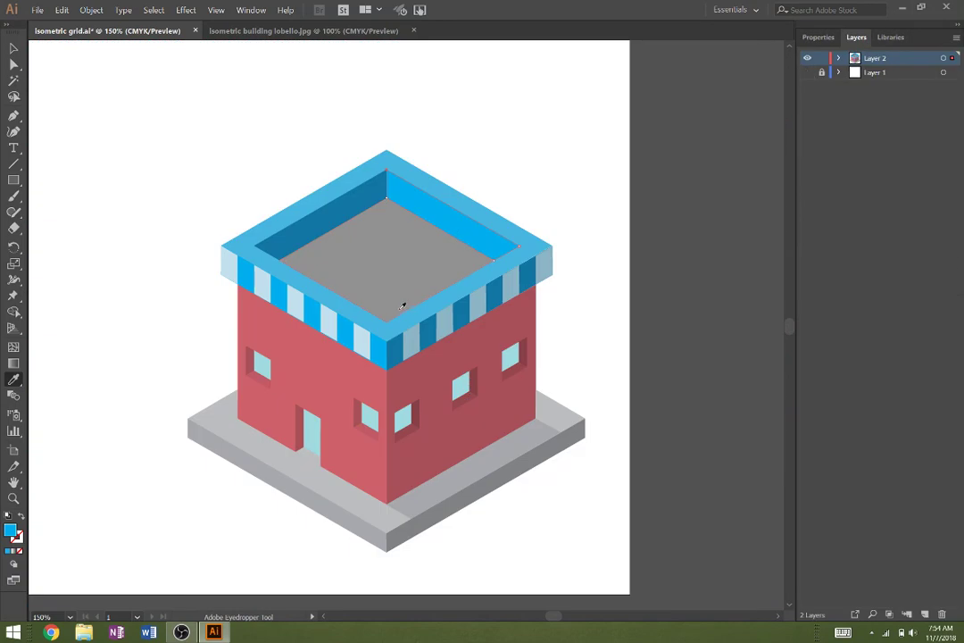
- Add the text "TACOS" on the empty artboard area to the upper left of the building
{"action": "key", "text": "y"}
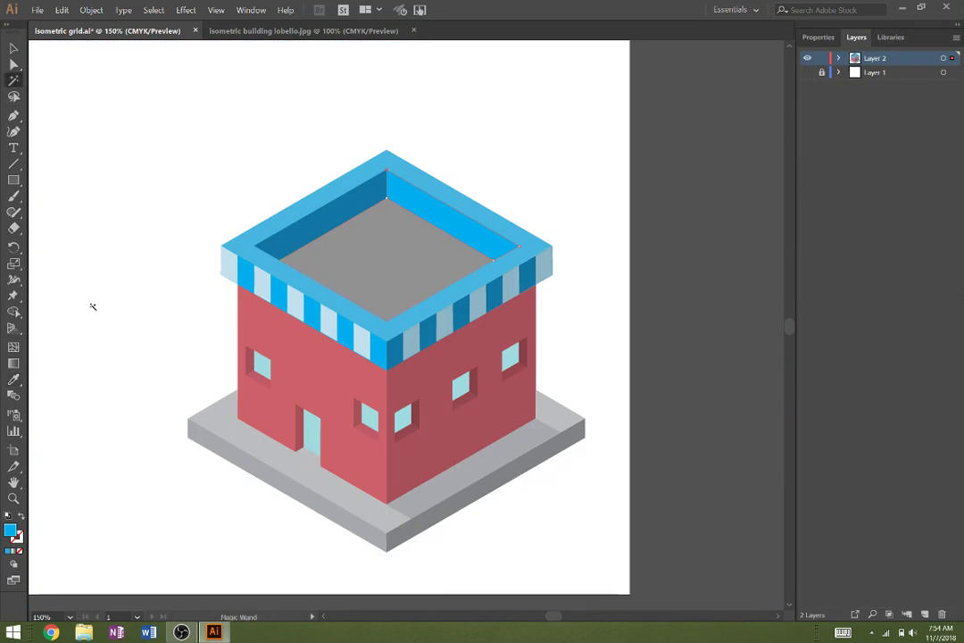
{"action": "key", "text": "t"}
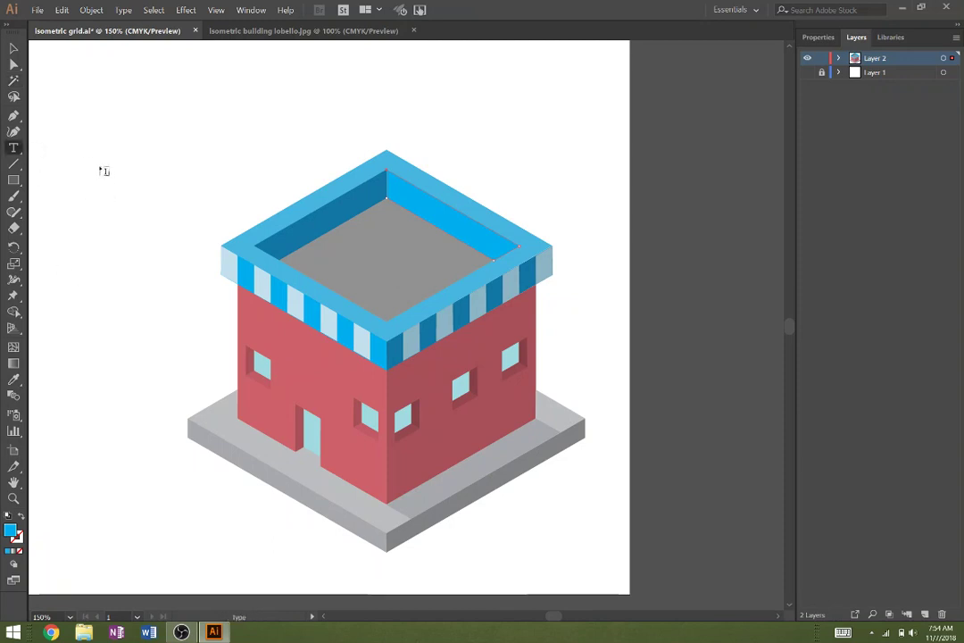
{"action": "left_click", "coordinate": [74, 160]}
{"action": "type", "text": "TACOS"}
- Set the TACOS text in Berlin Sans FB Demi Bold and scale it up to about 134 px wide
{"action": "double_click", "coordinate": [79, 160]}
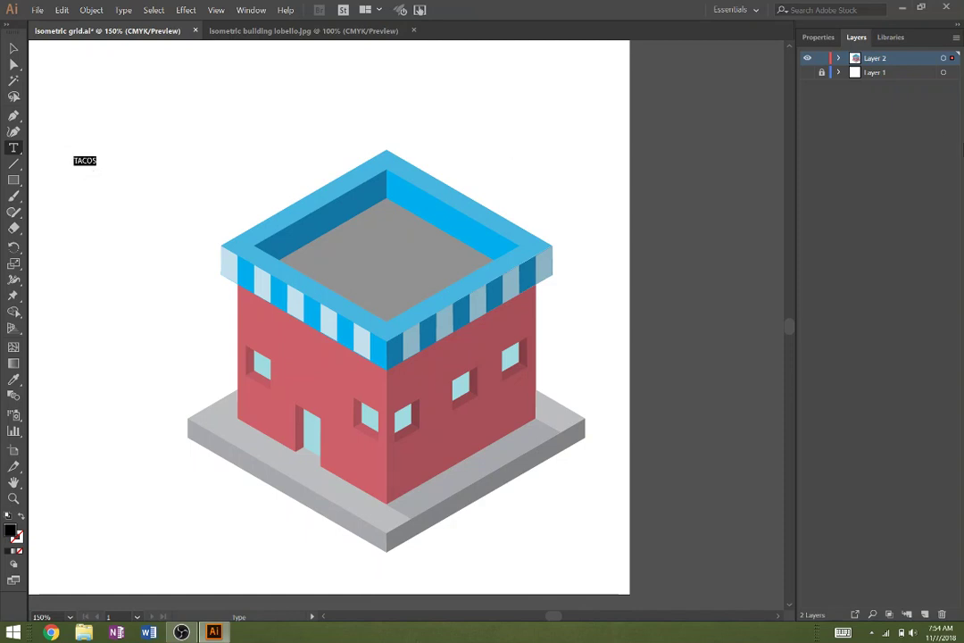
{"action": "left_click", "coordinate": [818, 36]}
{"action": "left_click", "coordinate": [928, 295]}
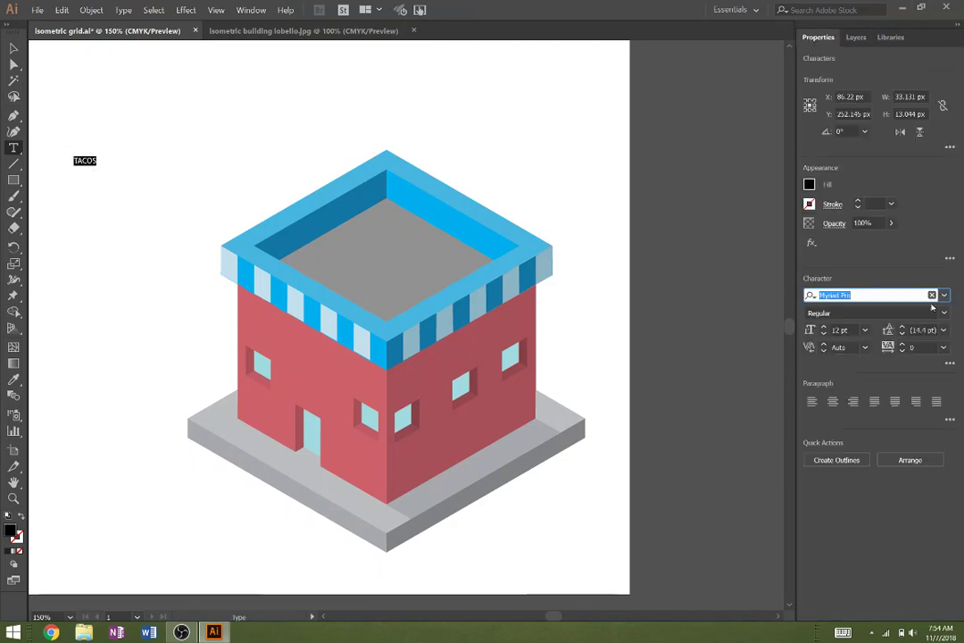
{"action": "left_click", "coordinate": [944, 295]}
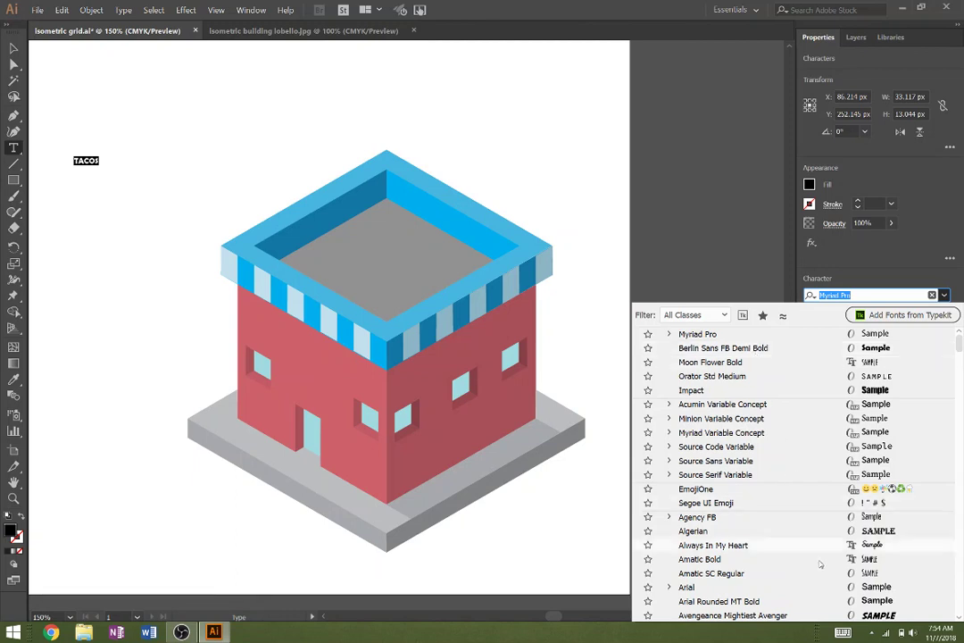
{"action": "left_click", "coordinate": [814, 348]}
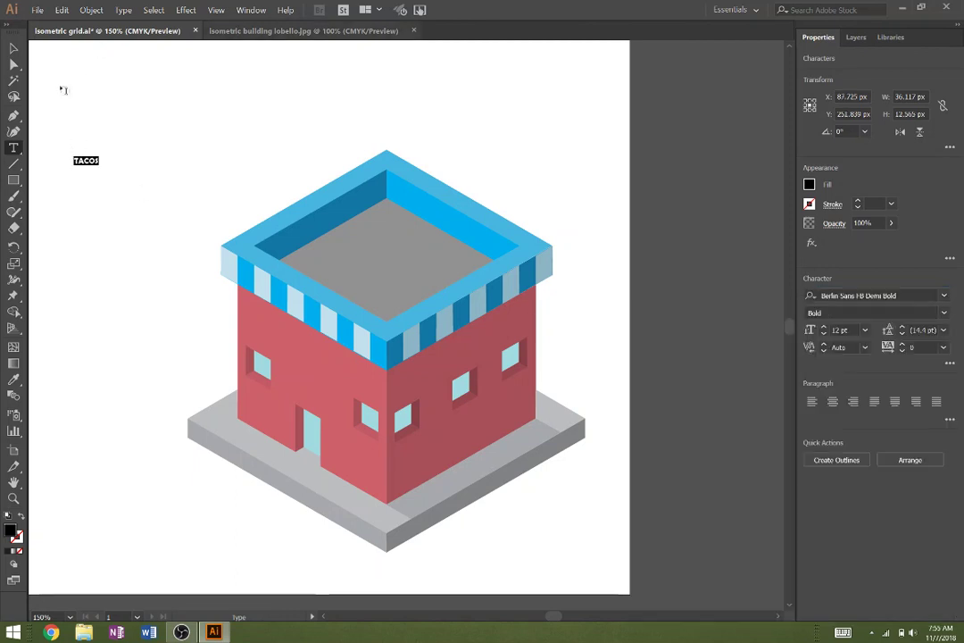
{"action": "left_click", "coordinate": [14, 49]}
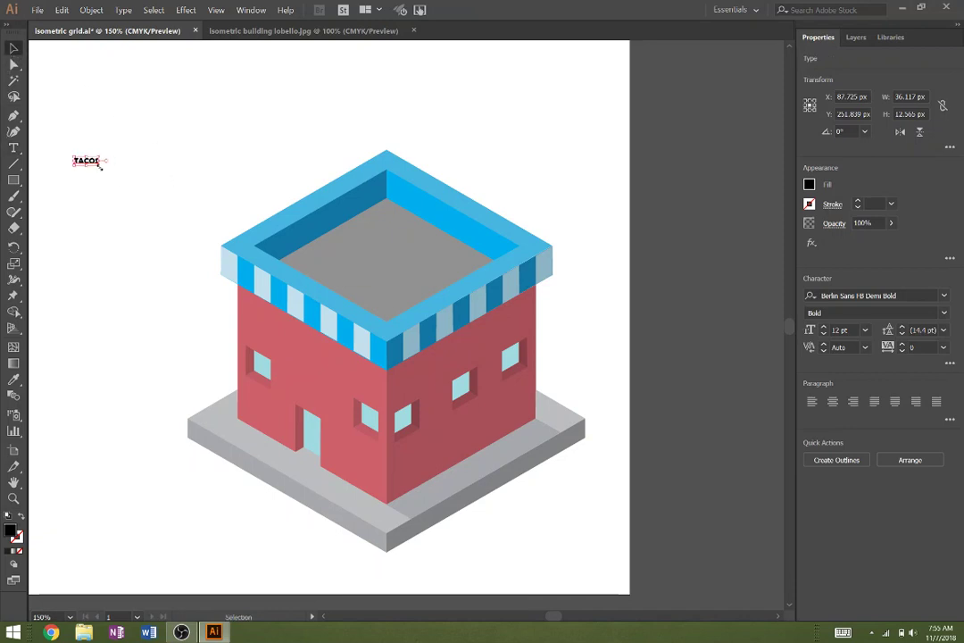
{"action": "left_click_drag", "start_coordinate": [105, 165], "coordinate": [164, 216]}
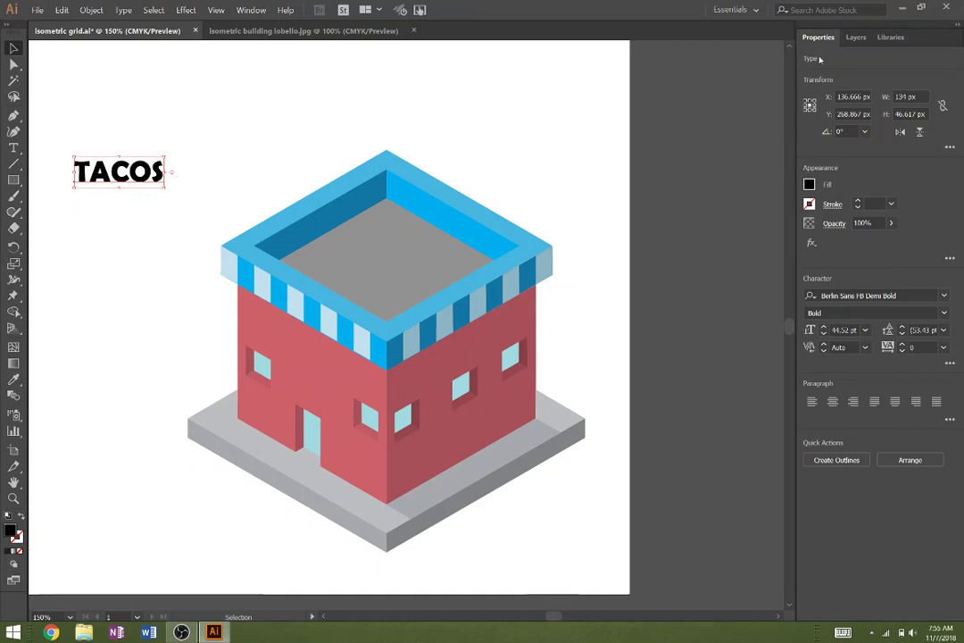
- Give the TACOS text a white fill and a 2 pt black stroke
{"action": "left_click", "coordinate": [809, 186]}
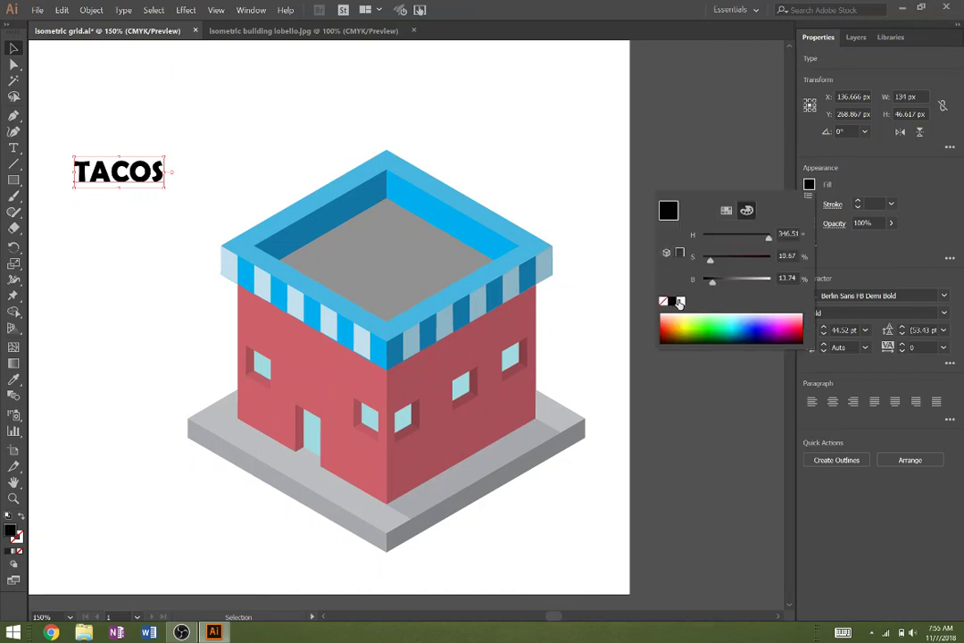
{"action": "left_click", "coordinate": [681, 301]}
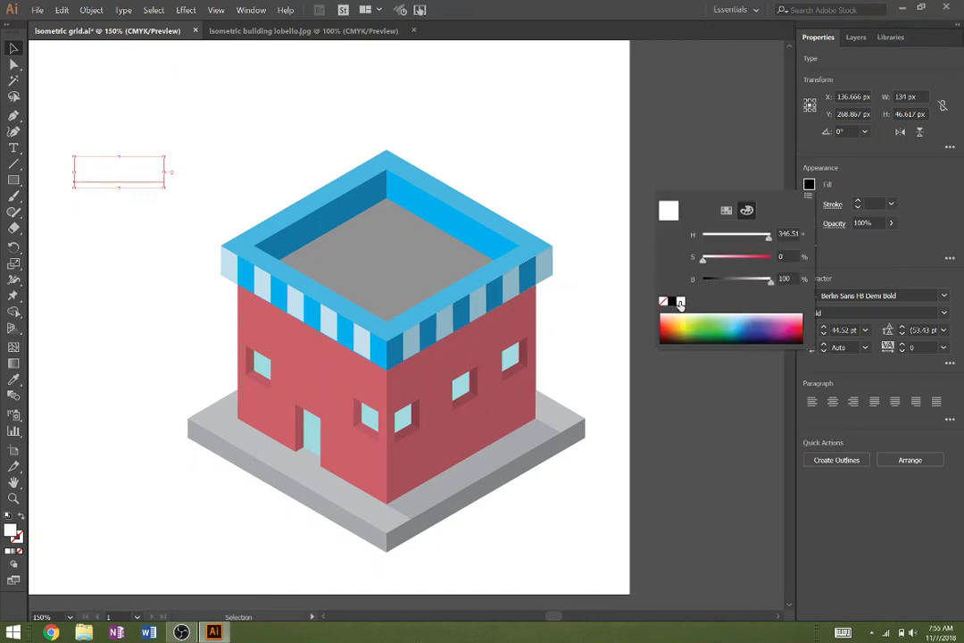
{"action": "left_click", "coordinate": [809, 203]}
{"action": "left_click", "coordinate": [693, 252]}
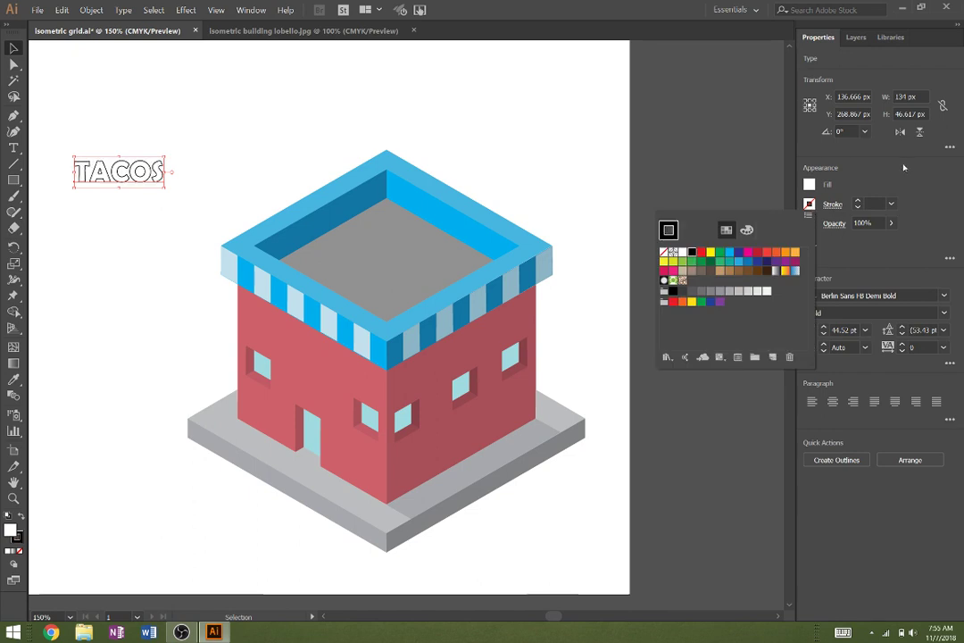
{"action": "left_click", "coordinate": [858, 201]}
{"action": "left_click", "coordinate": [858, 201]}
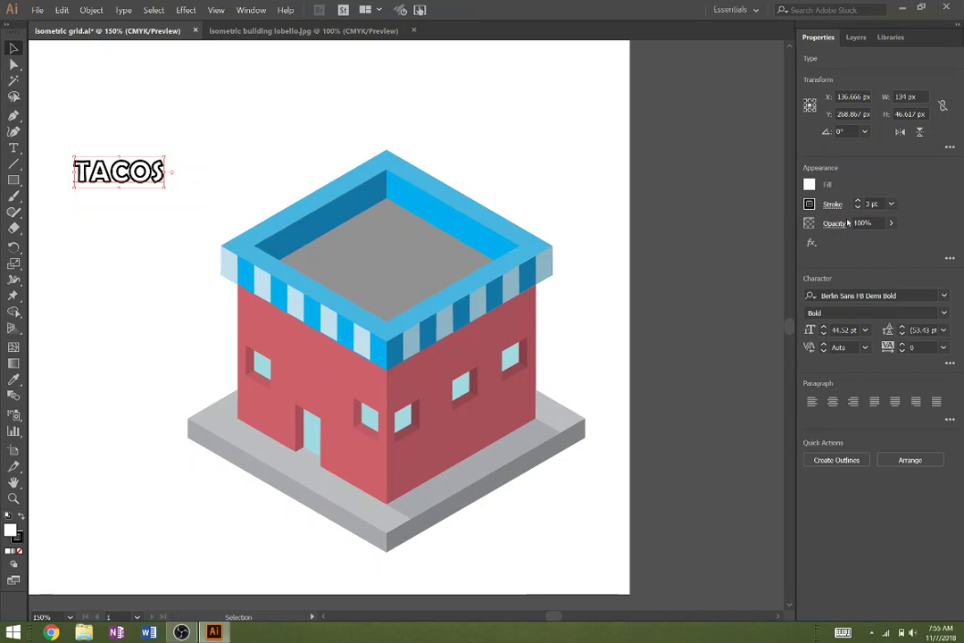
{"action": "left_click", "coordinate": [858, 208]}
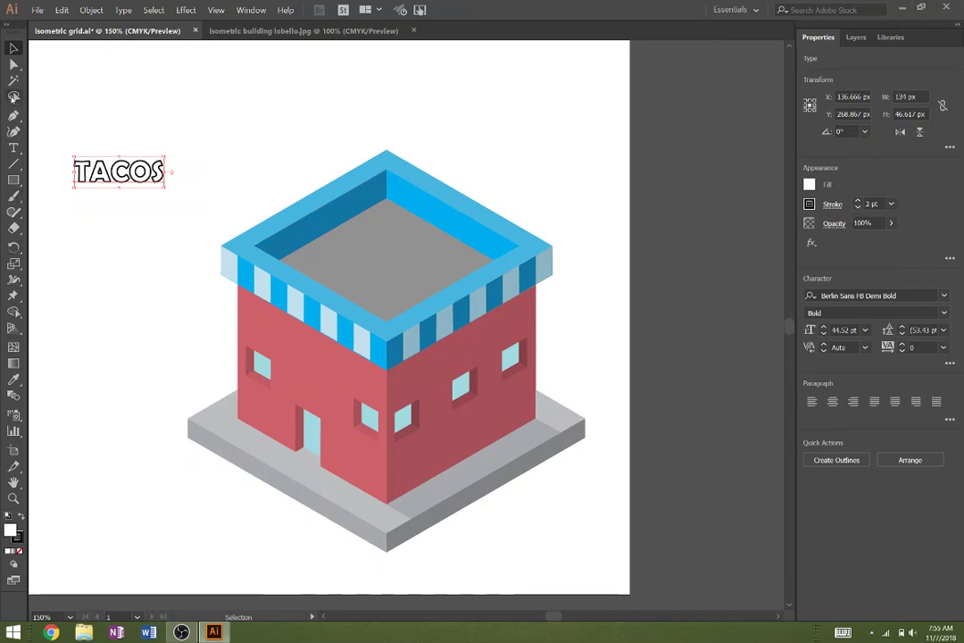
- Shear the TACOS text 30° along the vertical axis and place it on the left wall above the door
{"action": "right_click", "coordinate": [121, 169]}
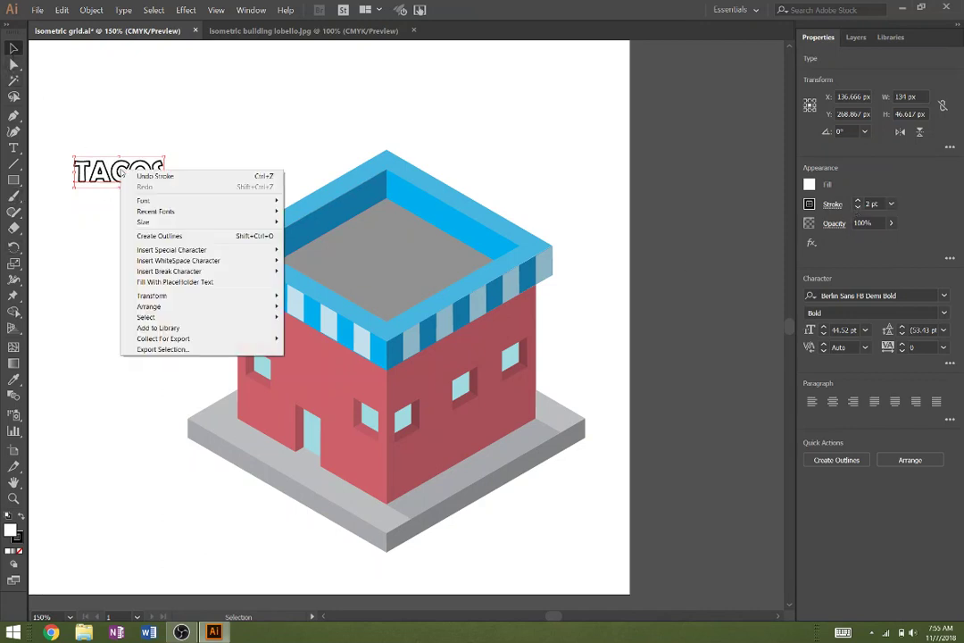
{"action": "mouse_move", "coordinate": [206, 296]}
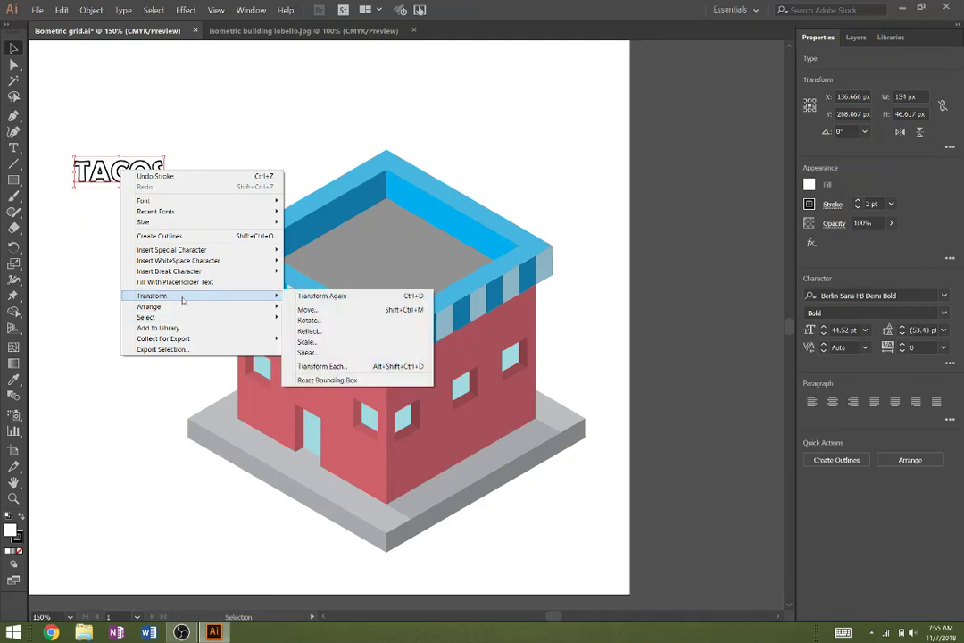
{"action": "left_click", "coordinate": [307, 353]}
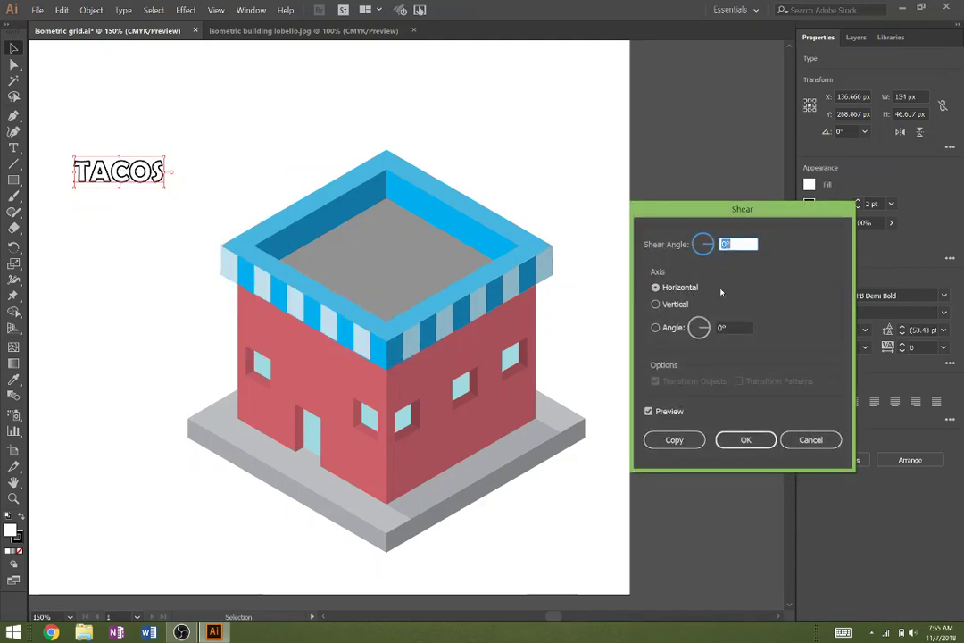
{"action": "left_click", "coordinate": [657, 305]}
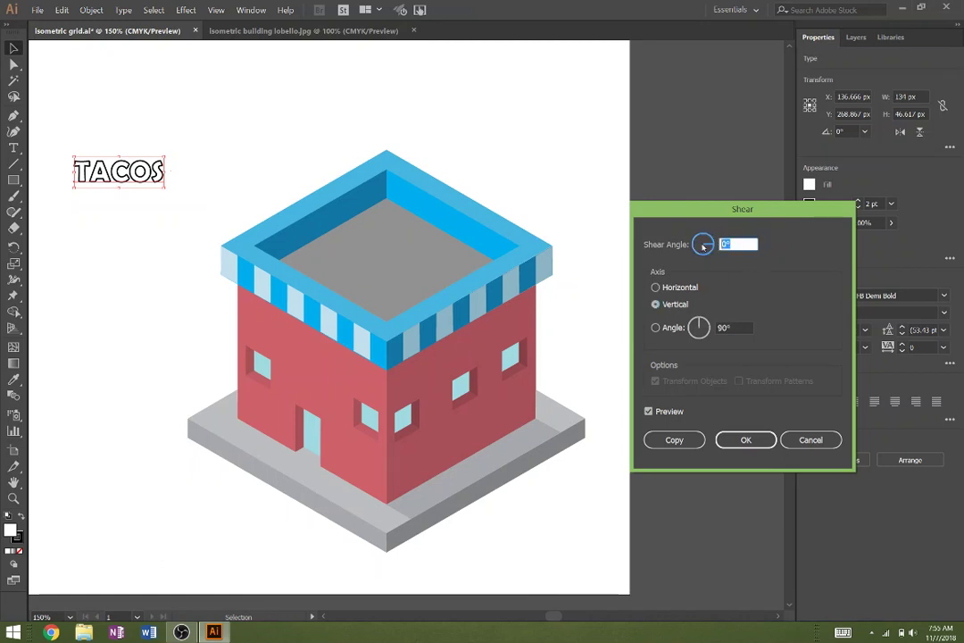
{"action": "type", "text": "30"}
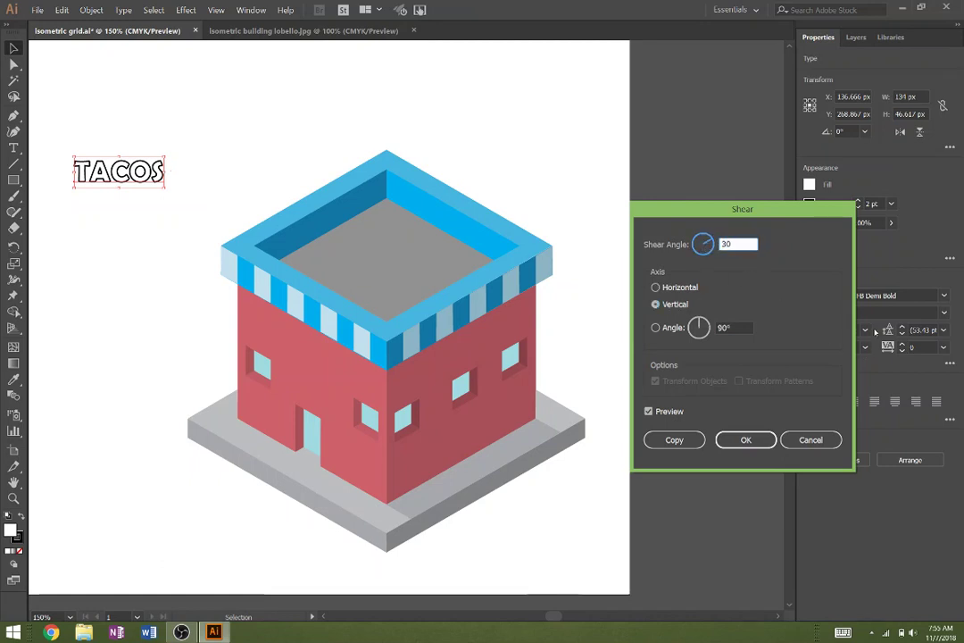
{"action": "key", "text": "Tab"}
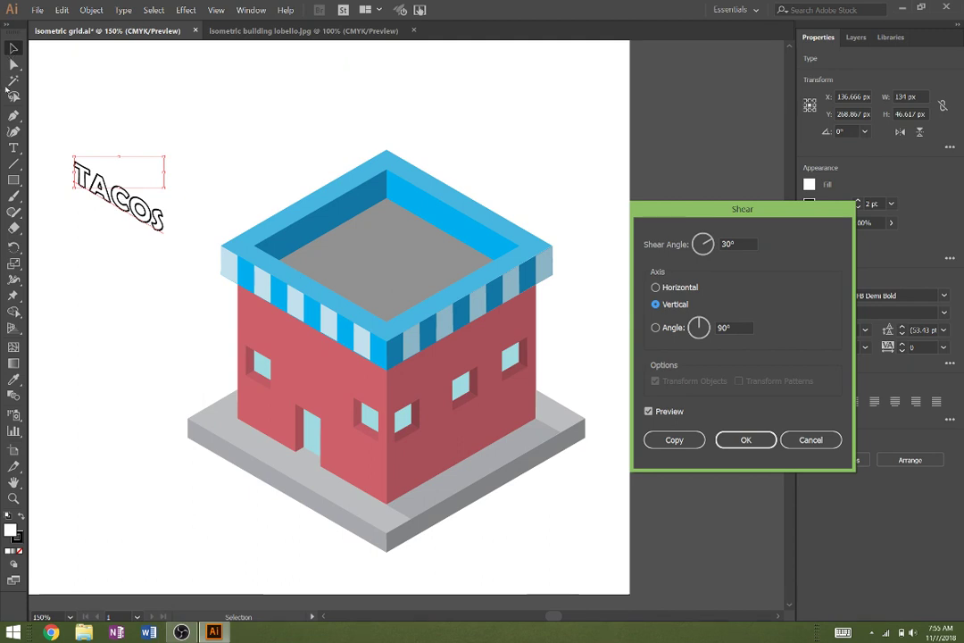
{"action": "key", "text": "Return"}
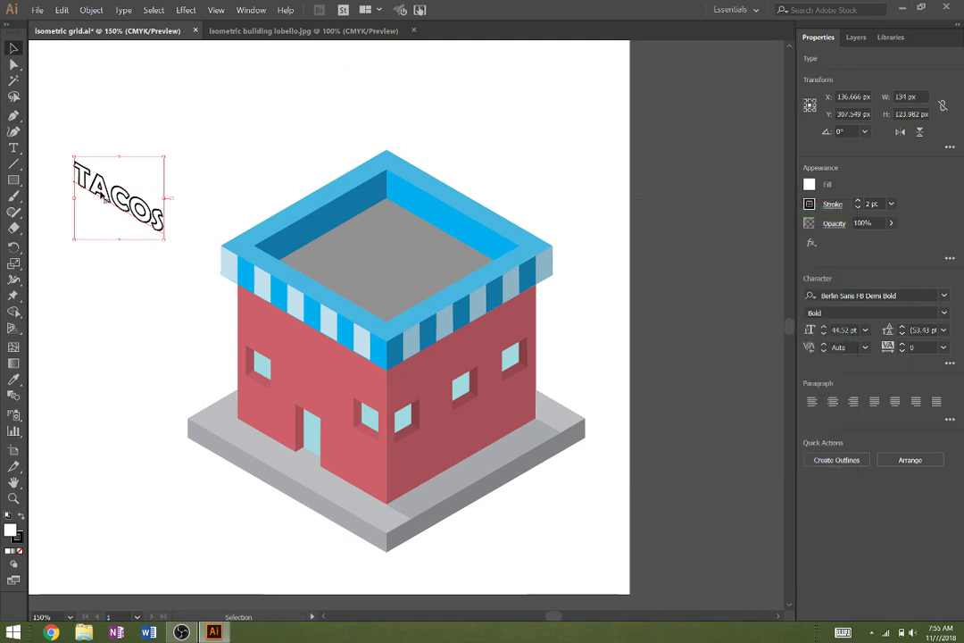
{"action": "left_click_drag", "start_coordinate": [101, 192], "coordinate": [299, 347]}
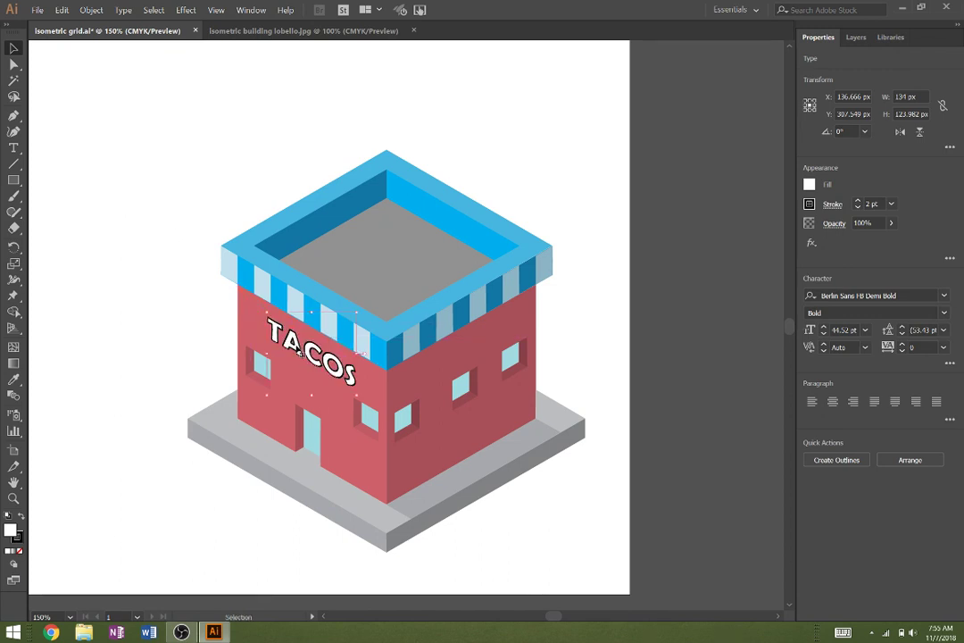
{"action": "left_click", "coordinate": [79, 218]}
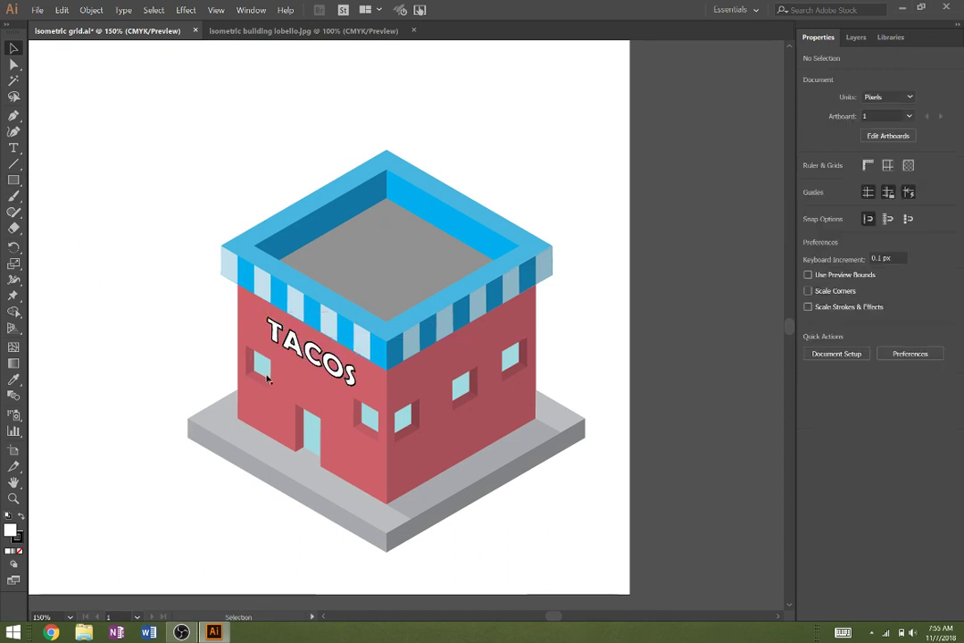
- Group all of the building artwork together with the TACOS sign
{"action": "key", "text": "space"}
{"action": "left_click_drag", "start_coordinate": [270, 365], "coordinate": [231, 313]}
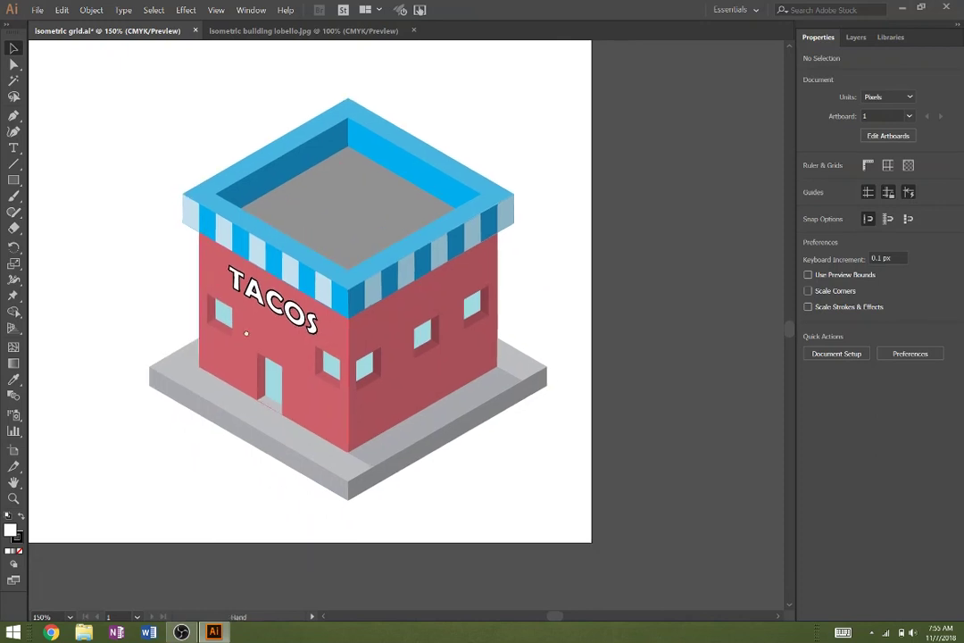
{"action": "left_click_drag", "start_coordinate": [74, 59], "coordinate": [629, 530]}
{"action": "left_click", "coordinate": [91, 10]}
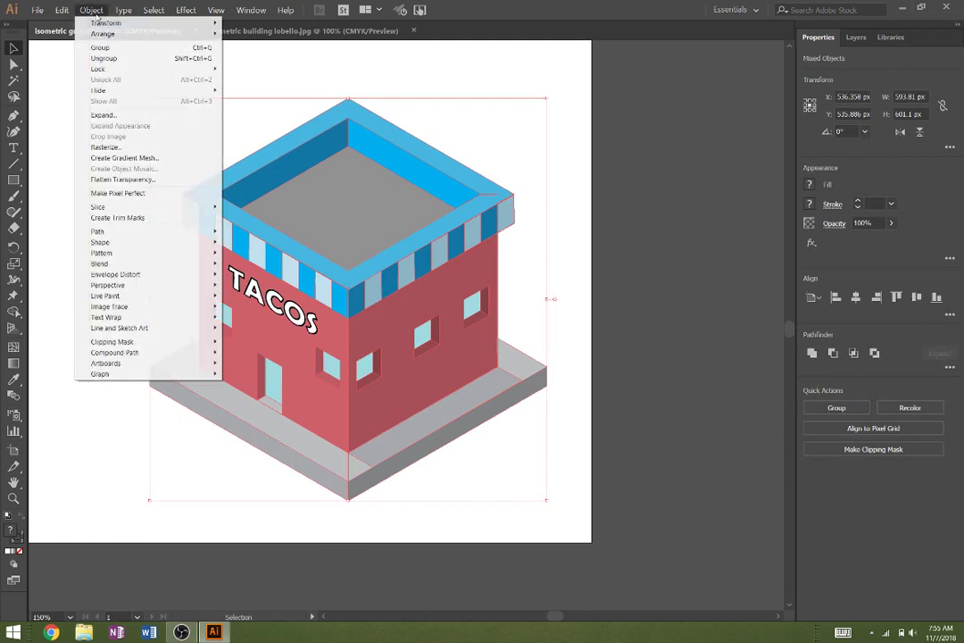
{"action": "left_click", "coordinate": [101, 46]}
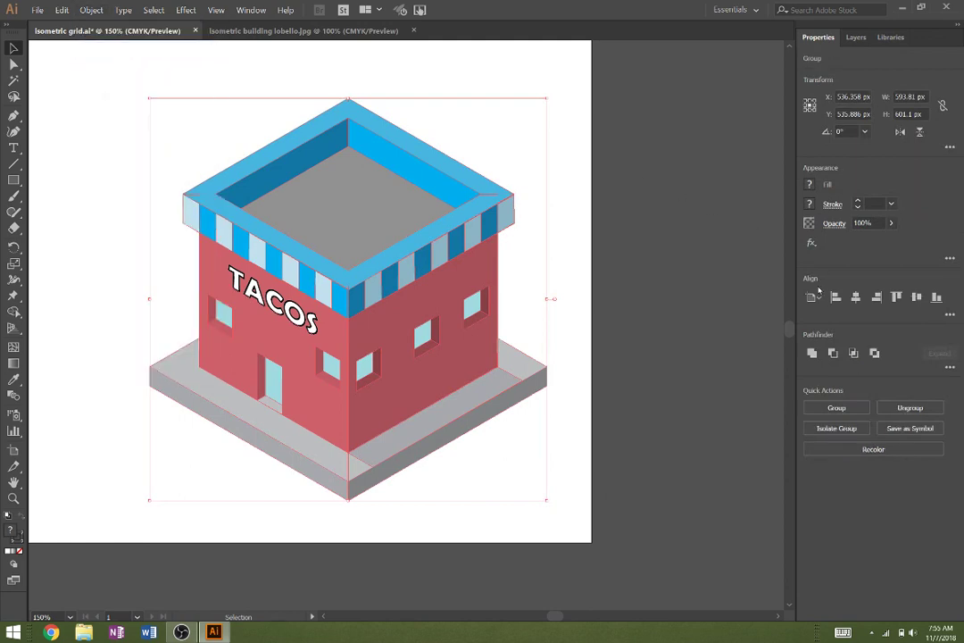
- Centre the building group horizontally and vertically on the artboard
{"action": "scroll", "coordinate": [425, 346], "scroll_direction": "down", "scroll_amount": 2}
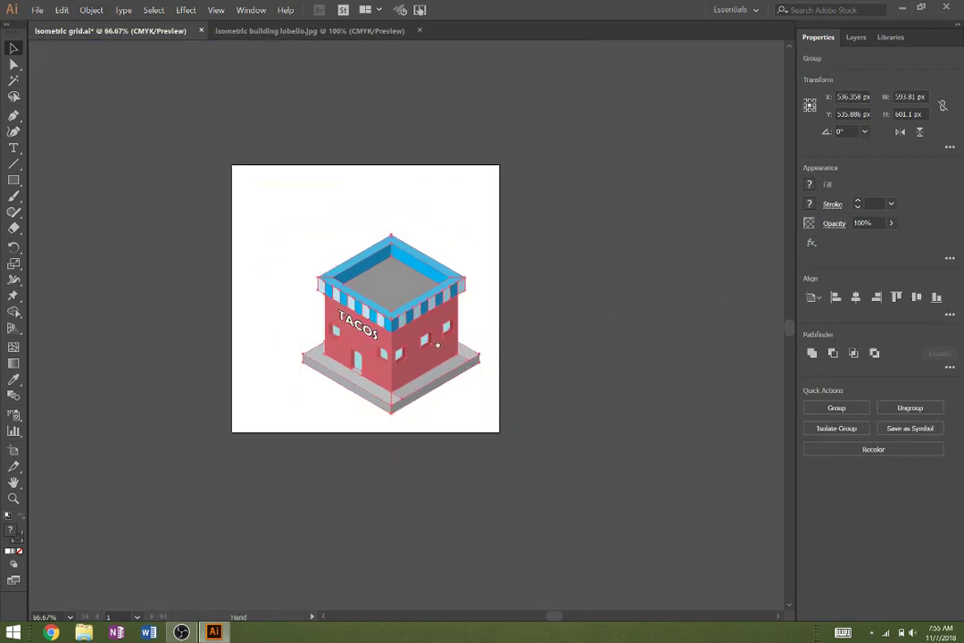
{"action": "left_click_drag", "start_coordinate": [435, 345], "coordinate": [485, 365]}
{"action": "left_click", "coordinate": [856, 297]}
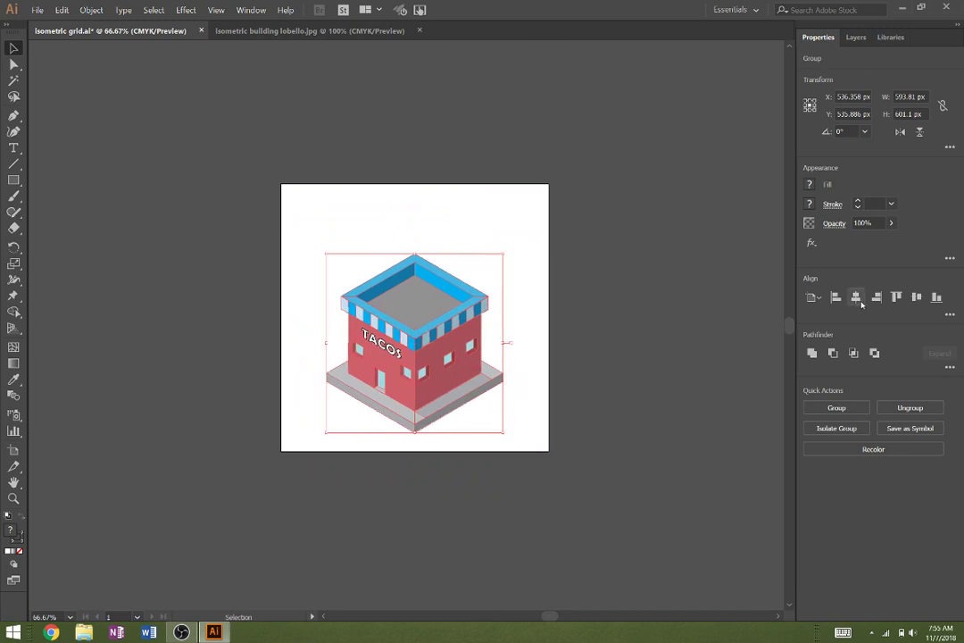
{"action": "left_click", "coordinate": [916, 298]}
{"action": "left_click", "coordinate": [669, 407]}
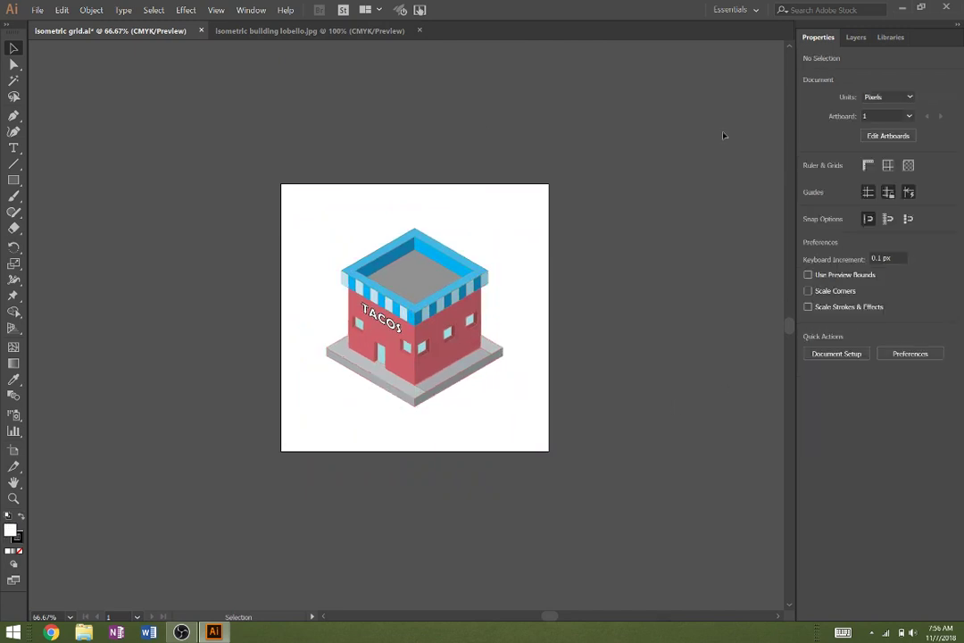
- Draw a 900 × 900 px rectangle covering the whole artboard and fill it with the white-to-black gradient swatch
{"action": "left_click", "coordinate": [14, 180]}
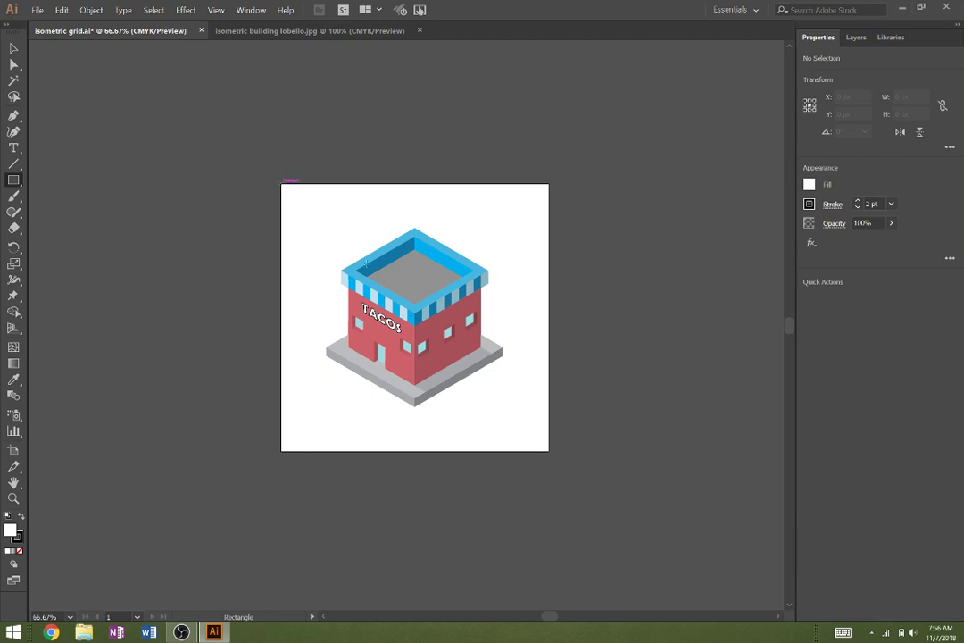
{"action": "mouse_move", "coordinate": [281, 184]}
{"action": "left_mouse_down"}
{"action": "mouse_move", "coordinate": [502, 377]}
{"action": "mouse_move", "coordinate": [547, 451]}
{"action": "left_mouse_up"}
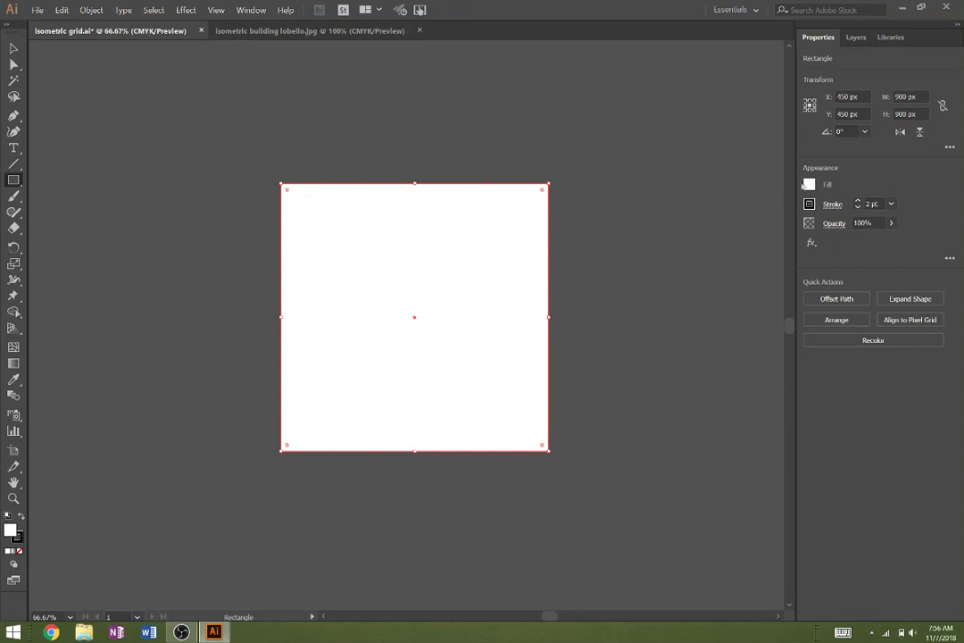
{"action": "left_click", "coordinate": [810, 184]}
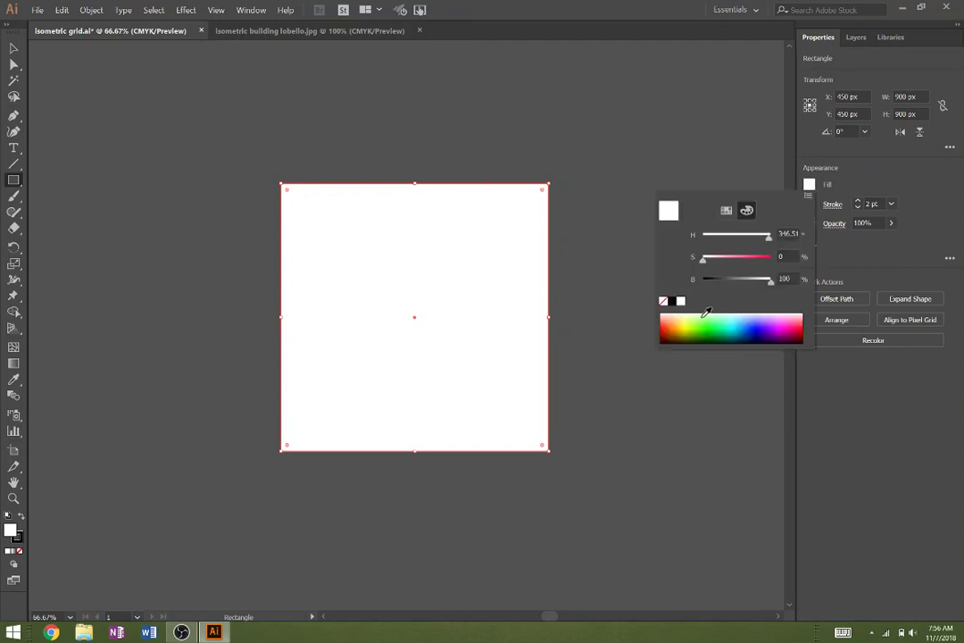
{"action": "left_click", "coordinate": [726, 211]}
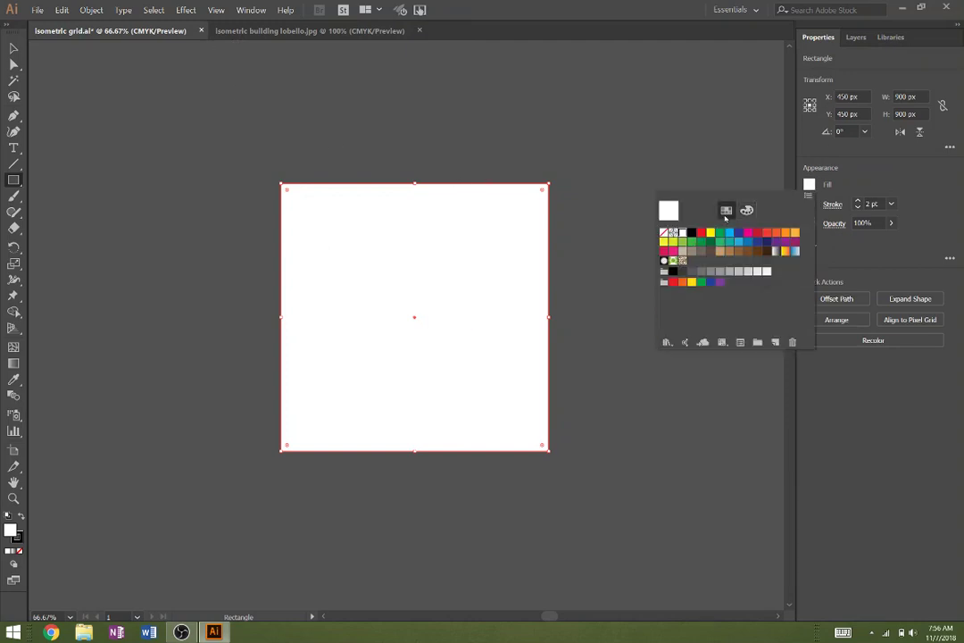
{"action": "left_click", "coordinate": [778, 253]}
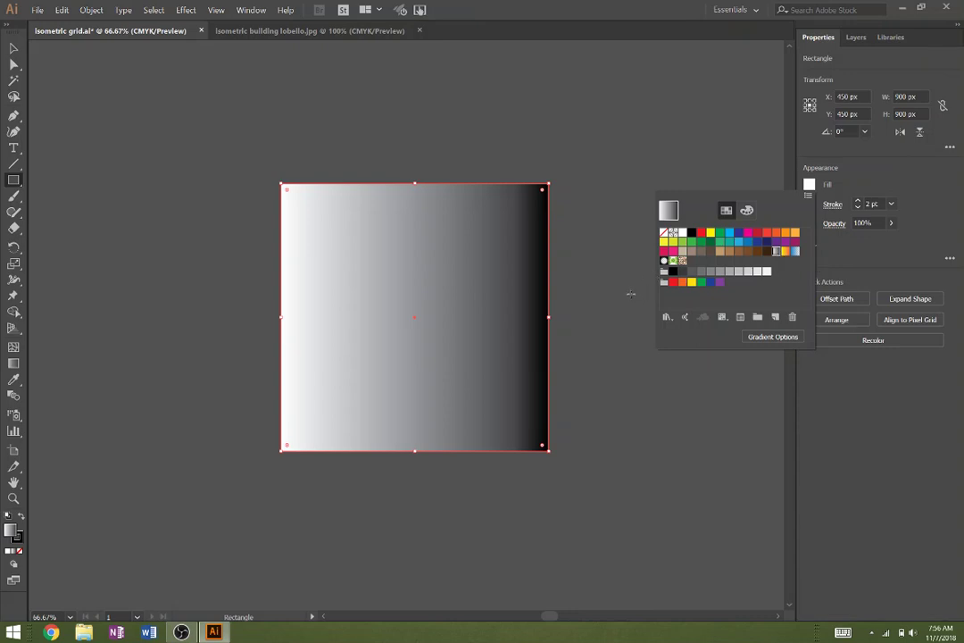
- Set the starting colour stop of the rectangle's gradient to teal, C 78.04, M 9.02, Y 39.22, K 0
{"action": "left_click", "coordinate": [251, 10]}
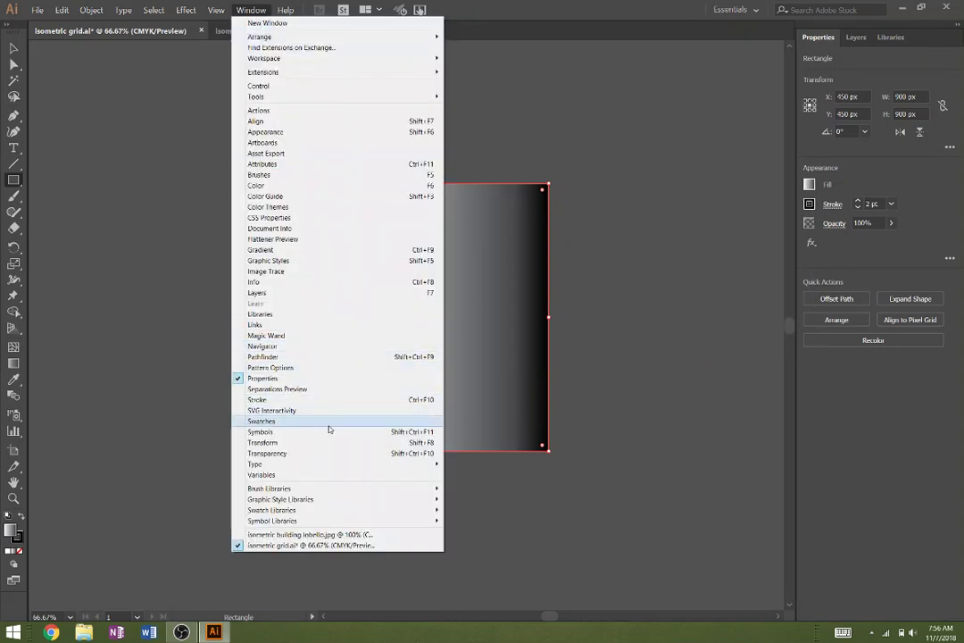
{"action": "left_click", "coordinate": [308, 251]}
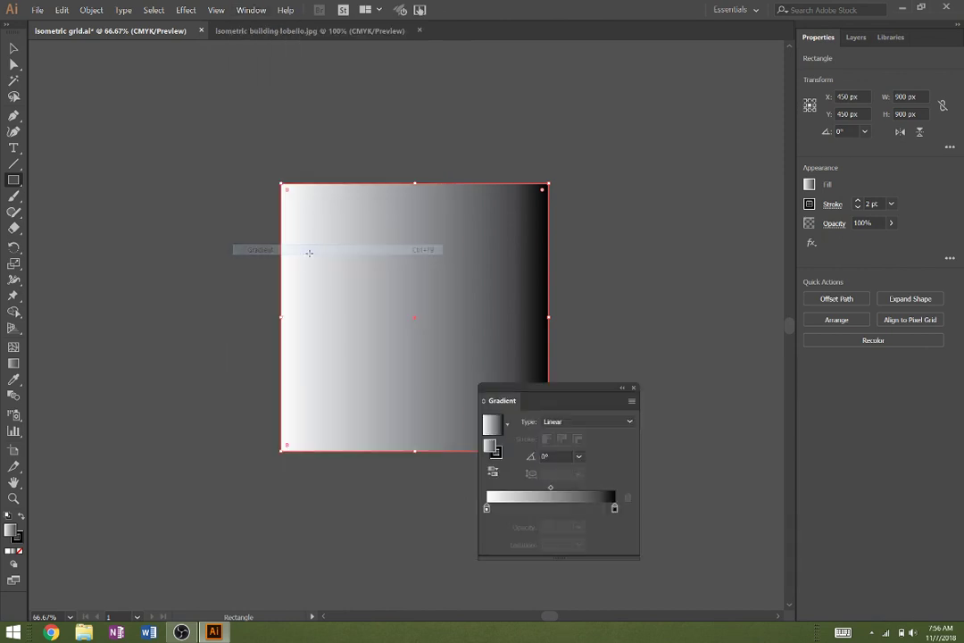
{"action": "left_click_drag", "start_coordinate": [559, 392], "coordinate": [680, 239]}
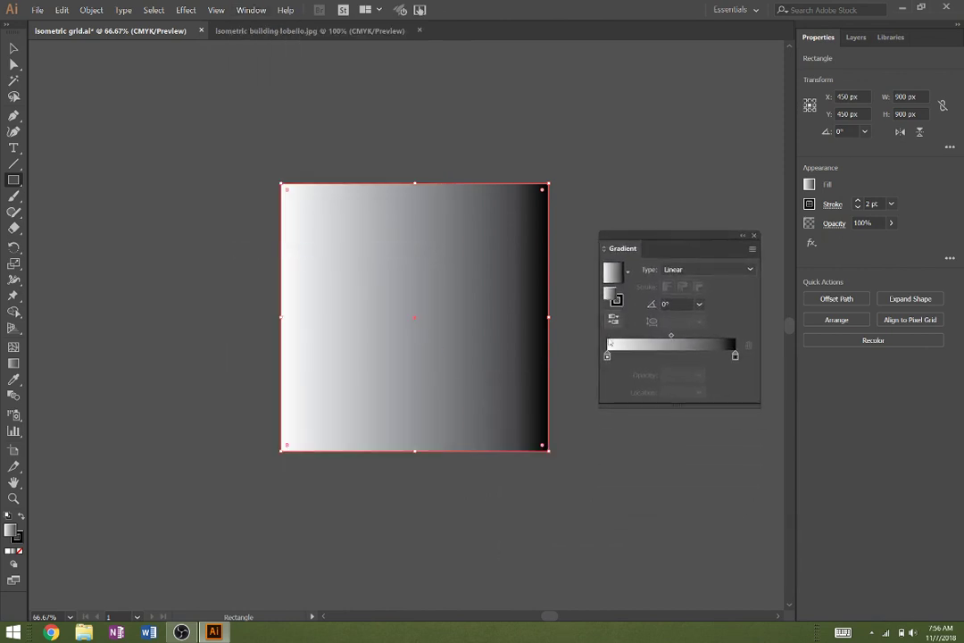
{"action": "double_click", "coordinate": [608, 357]}
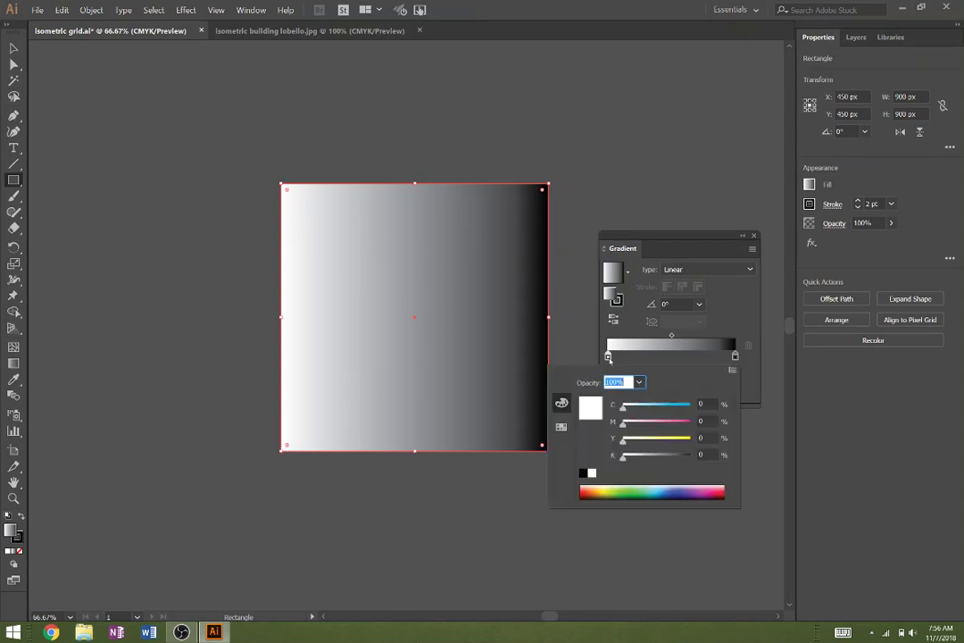
{"action": "left_click", "coordinate": [656, 488]}
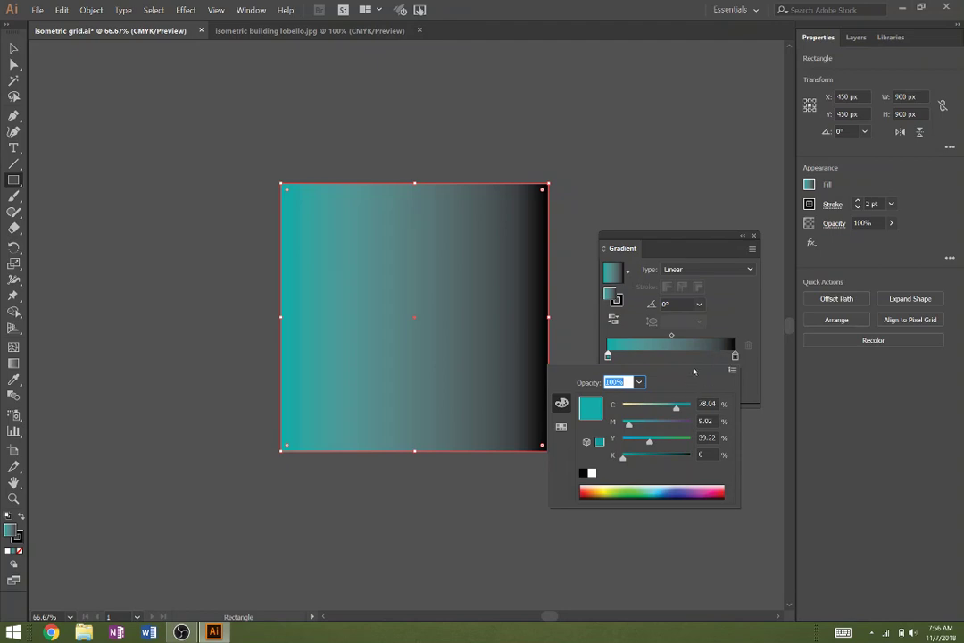
{"action": "key", "text": "Return"}
{"action": "left_click", "coordinate": [735, 358]}
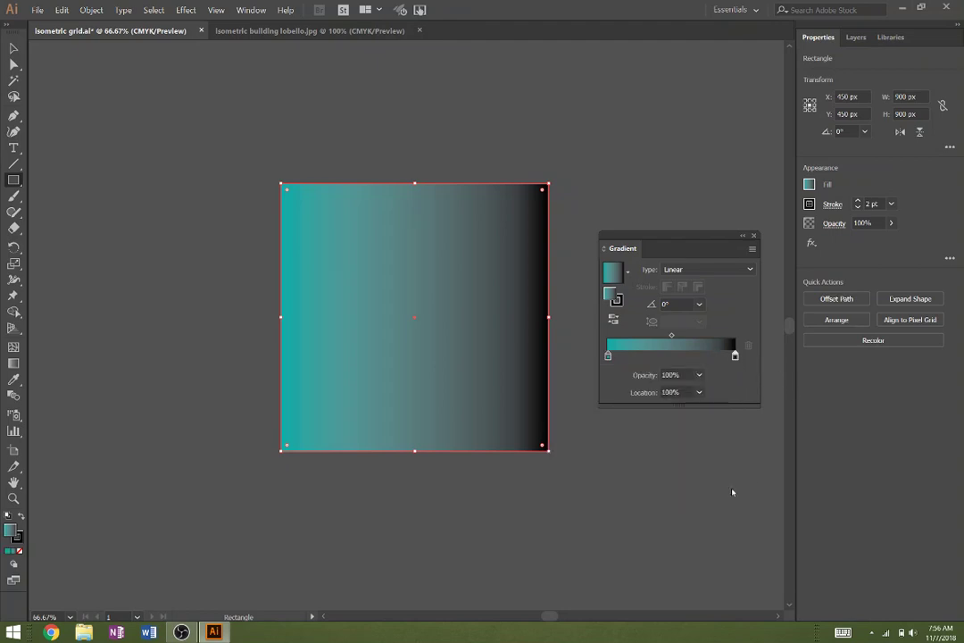
{"action": "key", "text": "Delete"}
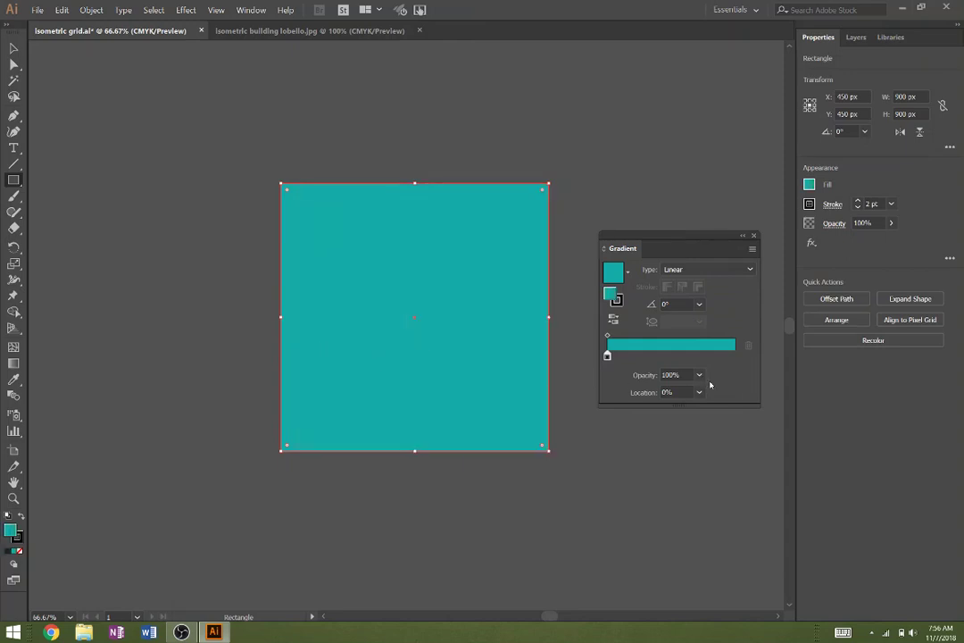
{"action": "left_click_drag", "start_coordinate": [611, 357], "coordinate": [747, 359]}
- Recolour the gradient's black end stop to a dark teal, using HSB with 44.38% saturation and 40% brightness
{"action": "double_click", "coordinate": [735, 356]}
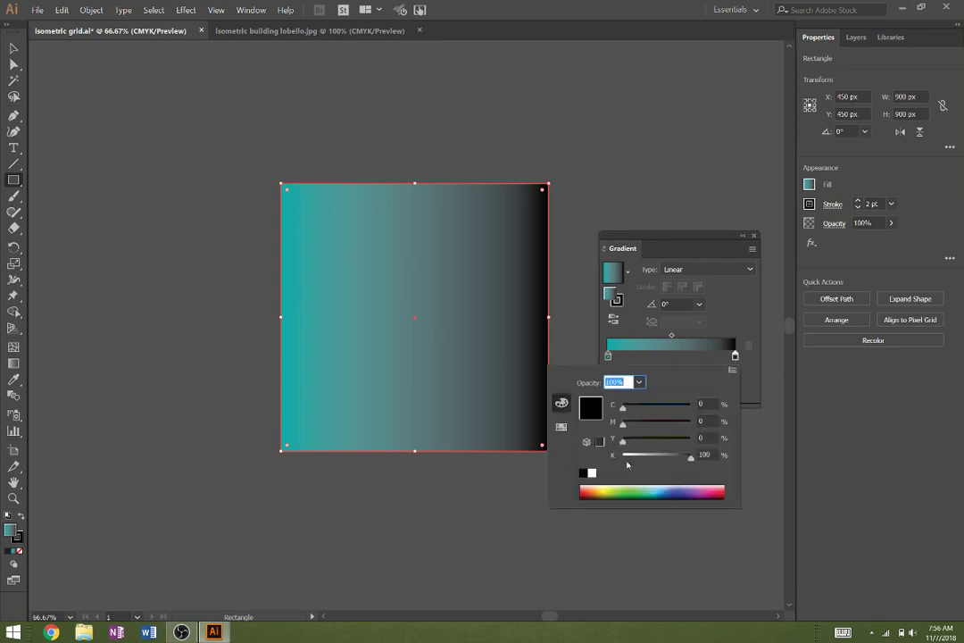
{"action": "left_click", "coordinate": [654, 492]}
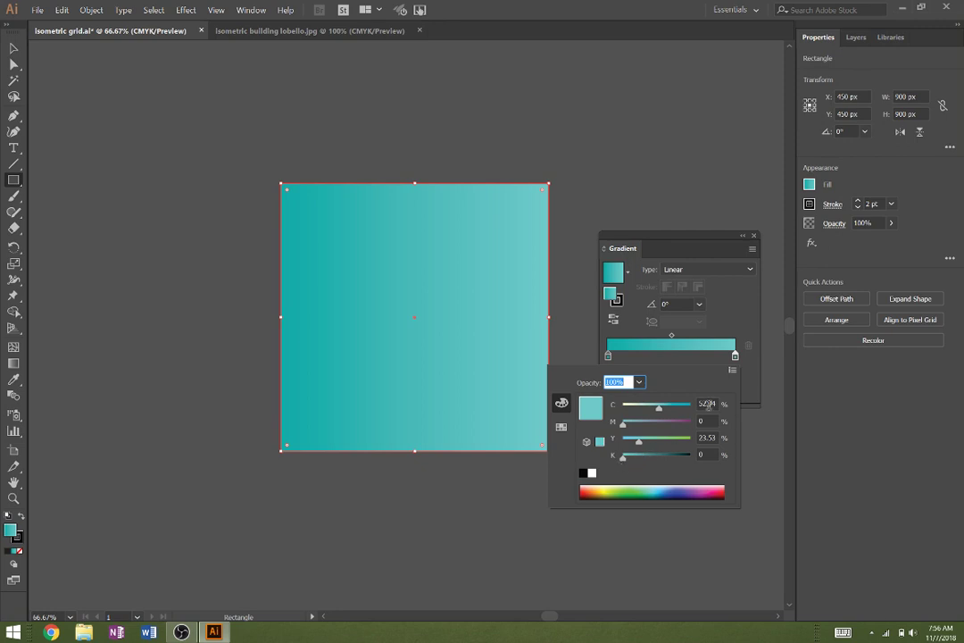
{"action": "left_click", "coordinate": [733, 369]}
{"action": "left_click", "coordinate": [759, 391]}
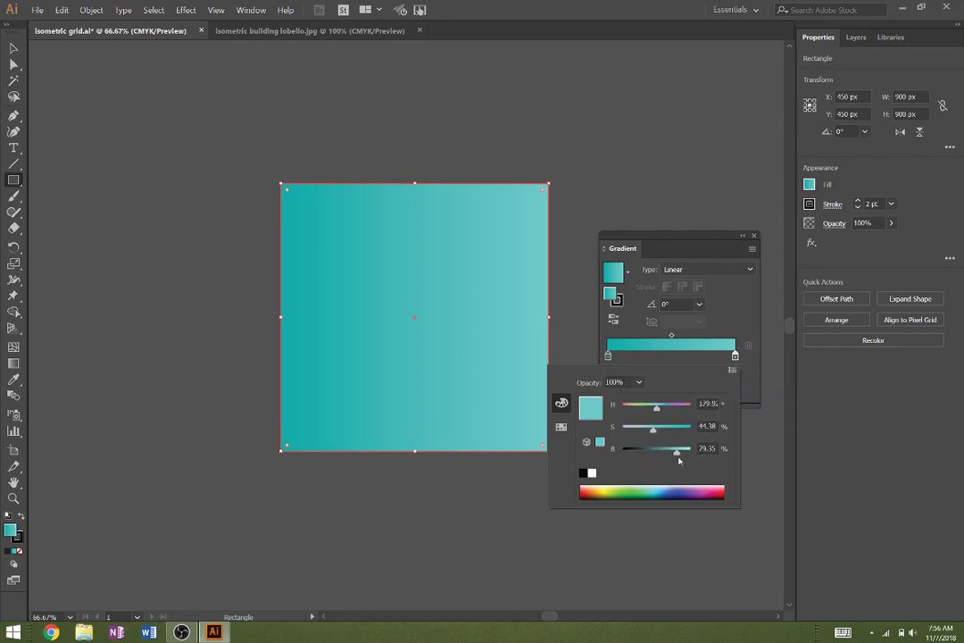
{"action": "left_click_drag", "start_coordinate": [677, 453], "coordinate": [661, 454]}
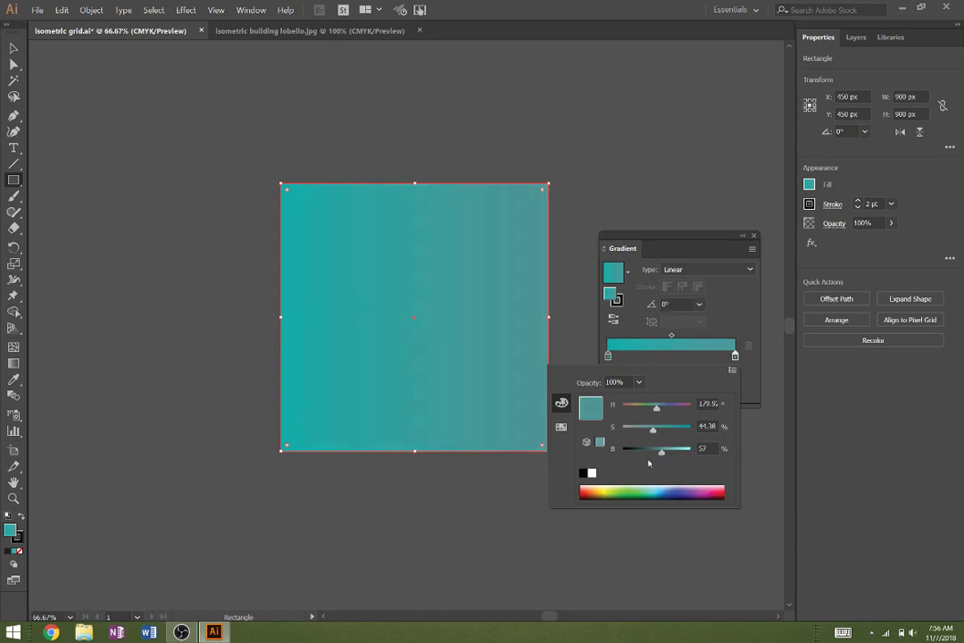
{"action": "left_click_drag", "start_coordinate": [662, 452], "coordinate": [650, 453]}
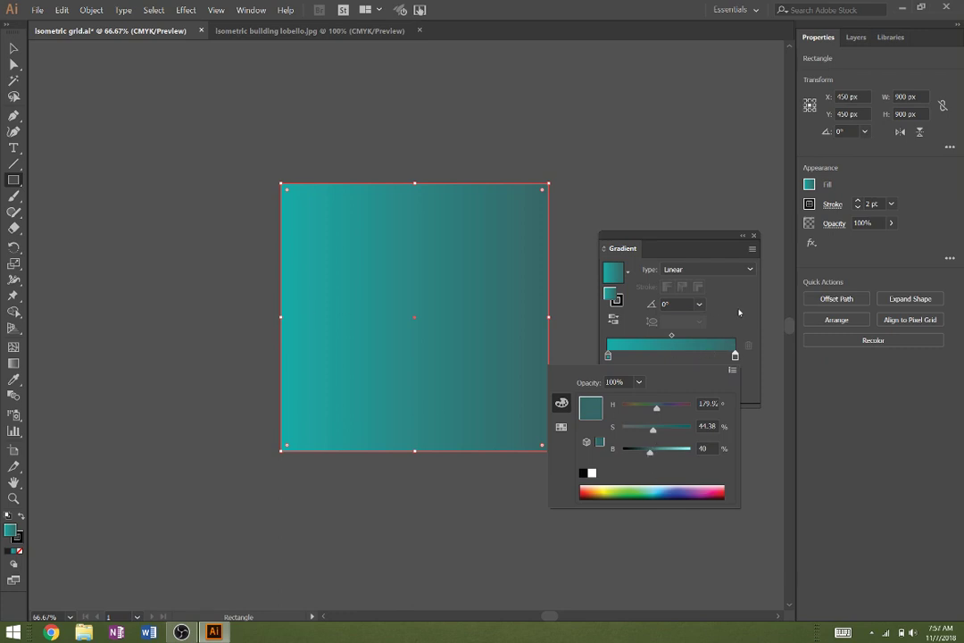
{"action": "left_click", "coordinate": [739, 313]}
- Set the background rectangle's gradient angle to -90° and finish the gradient editing
{"action": "left_click", "coordinate": [700, 305]}
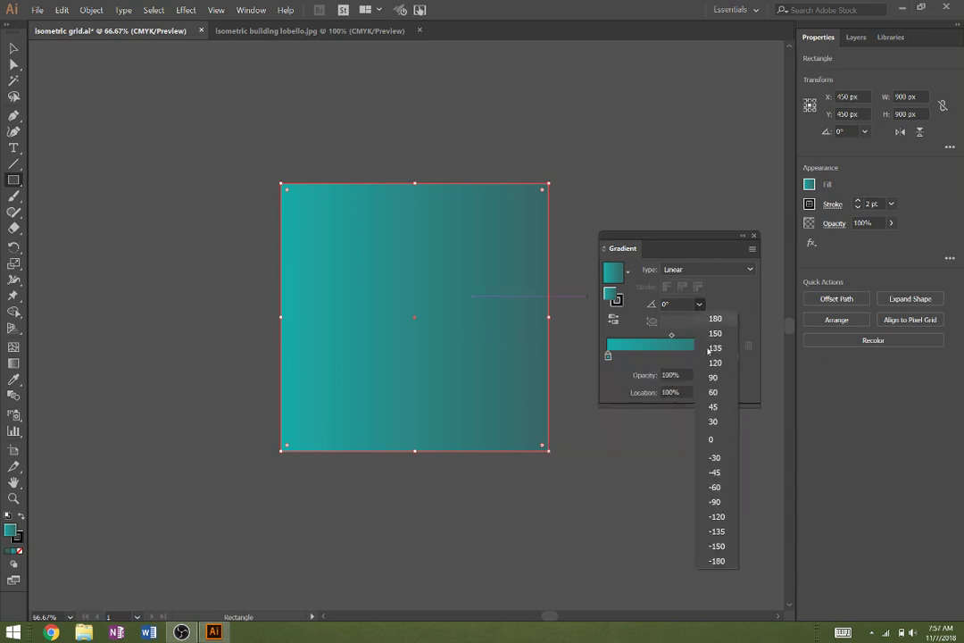
{"action": "left_click", "coordinate": [727, 507]}
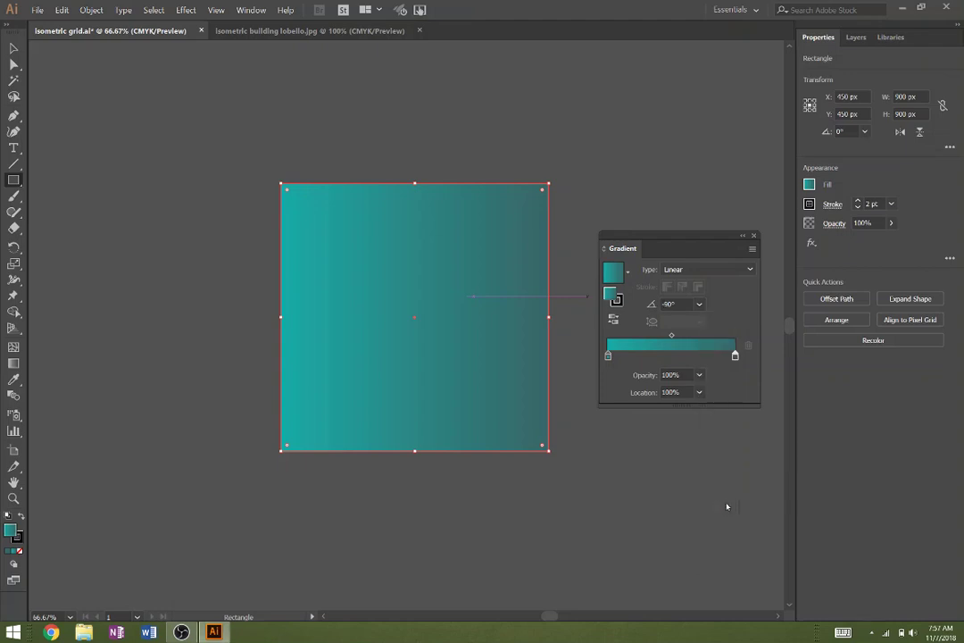
{"action": "left_click", "coordinate": [755, 238]}
{"action": "left_click", "coordinate": [14, 48]}
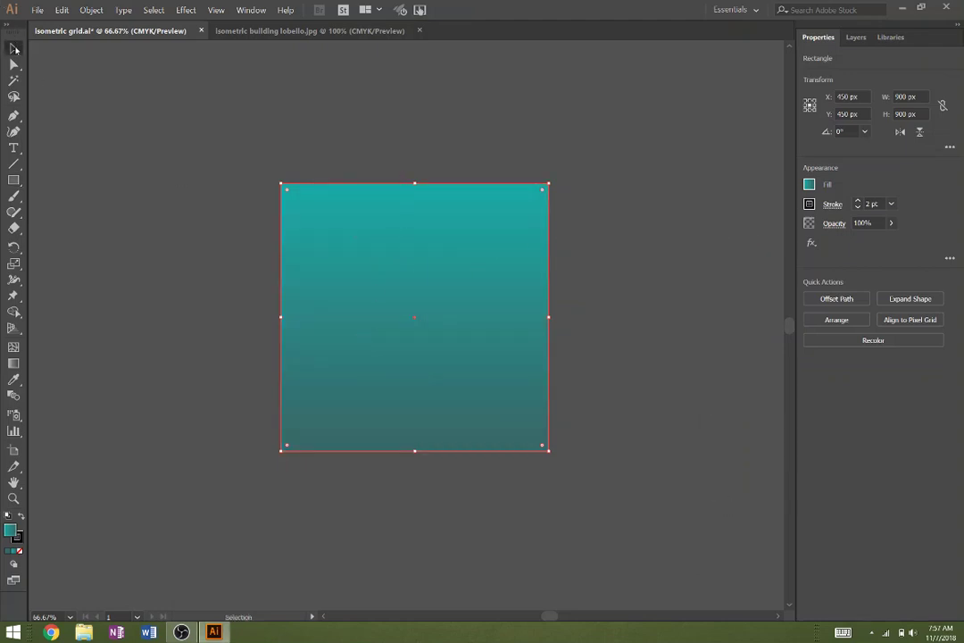
- Send the teal gradient background rectangle behind the taco shop artwork and deselect it
{"action": "left_click", "coordinate": [120, 214]}
{"action": "left_click", "coordinate": [408, 287]}
{"action": "right_click", "coordinate": [403, 274]}
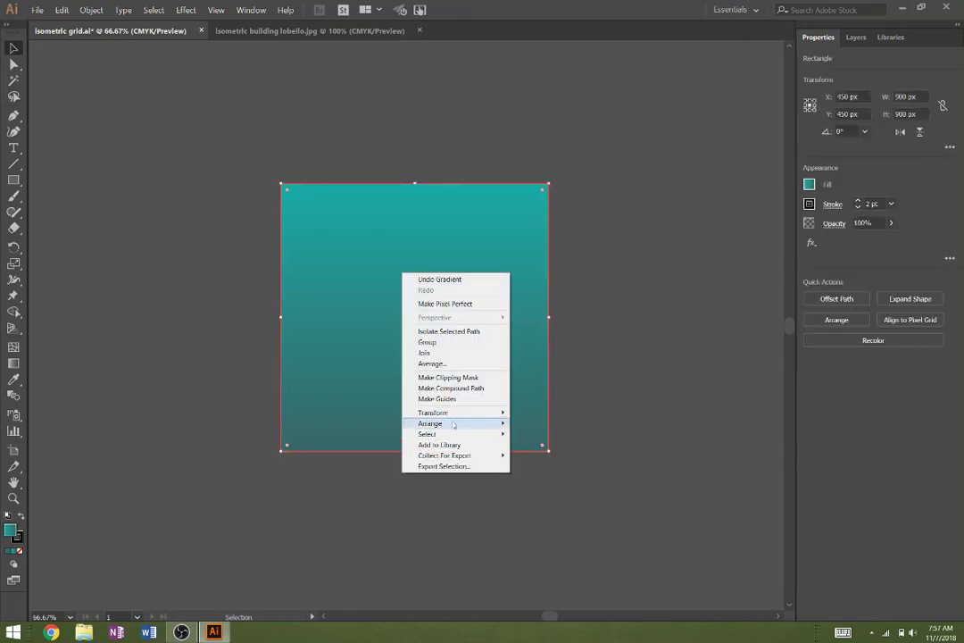
{"action": "mouse_move", "coordinate": [430, 423]}
{"action": "left_click", "coordinate": [309, 456]}
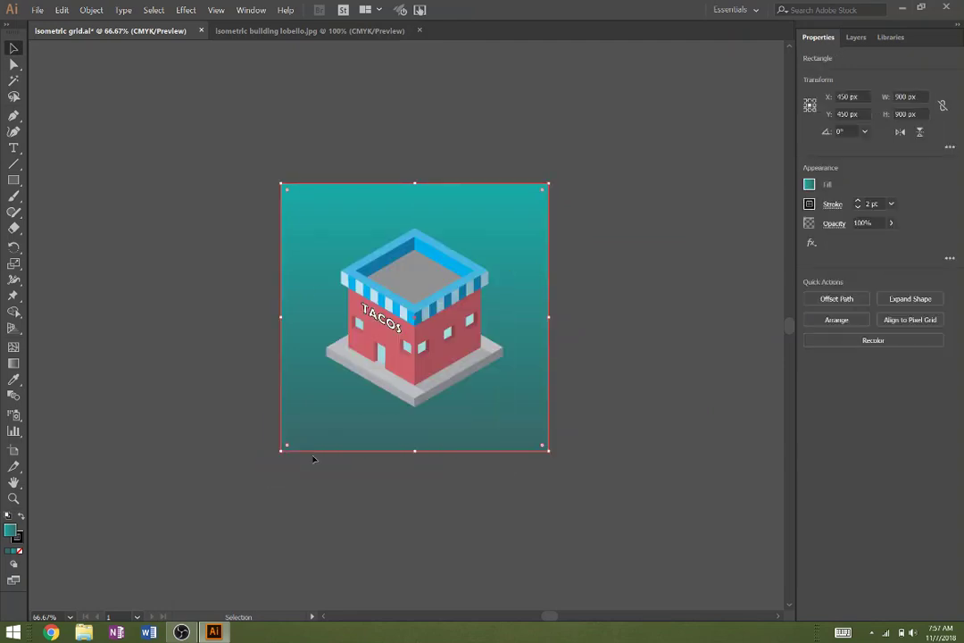
{"action": "left_click", "coordinate": [643, 490]}
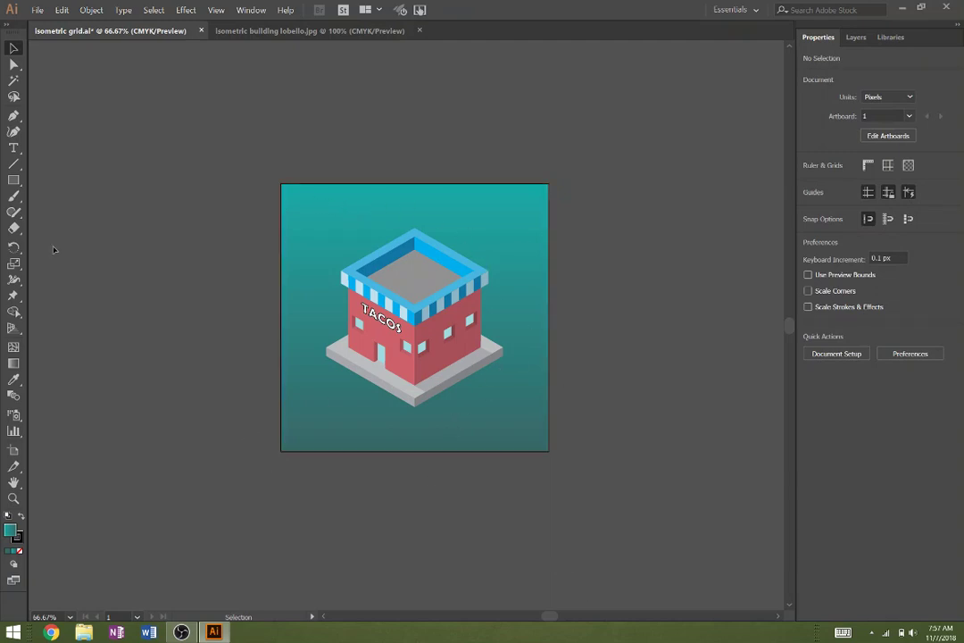
- Remove the stroke from the gradient background rectangle by setting it to None
{"action": "left_click", "coordinate": [856, 37]}
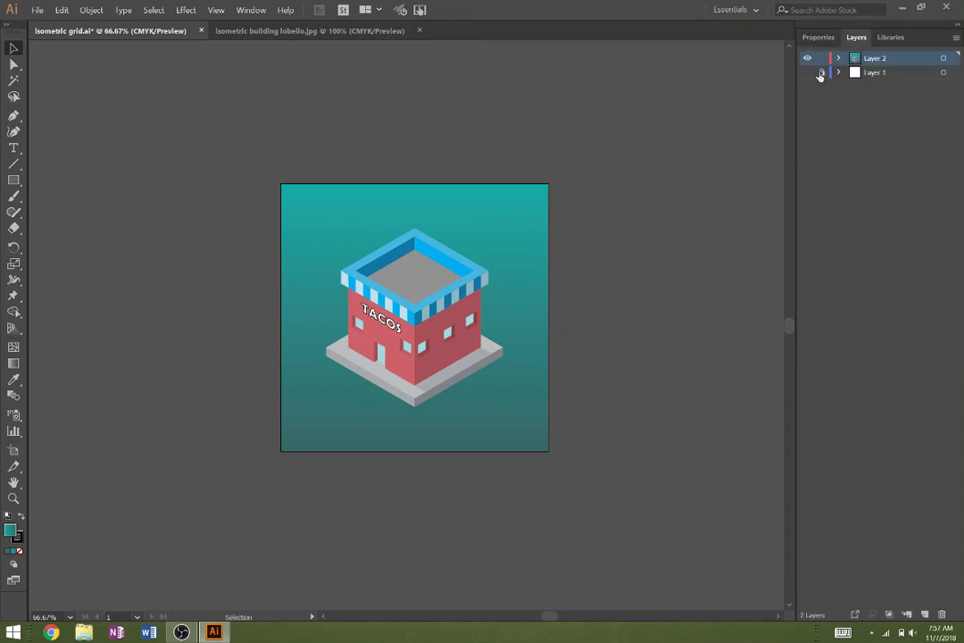
{"action": "left_click", "coordinate": [818, 36]}
{"action": "left_click", "coordinate": [540, 243]}
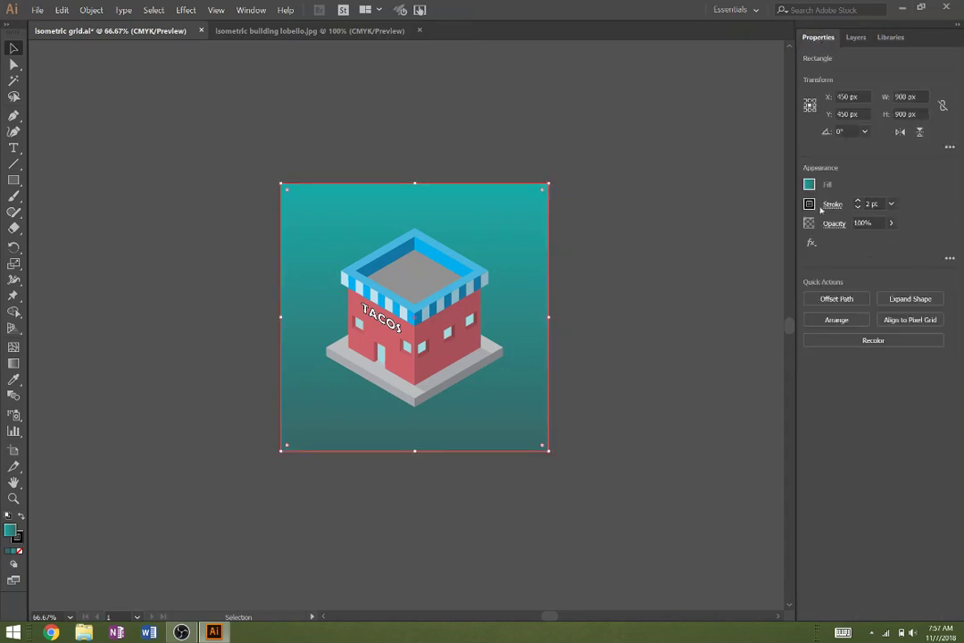
{"action": "left_click", "coordinate": [809, 204]}
{"action": "left_click", "coordinate": [663, 252]}
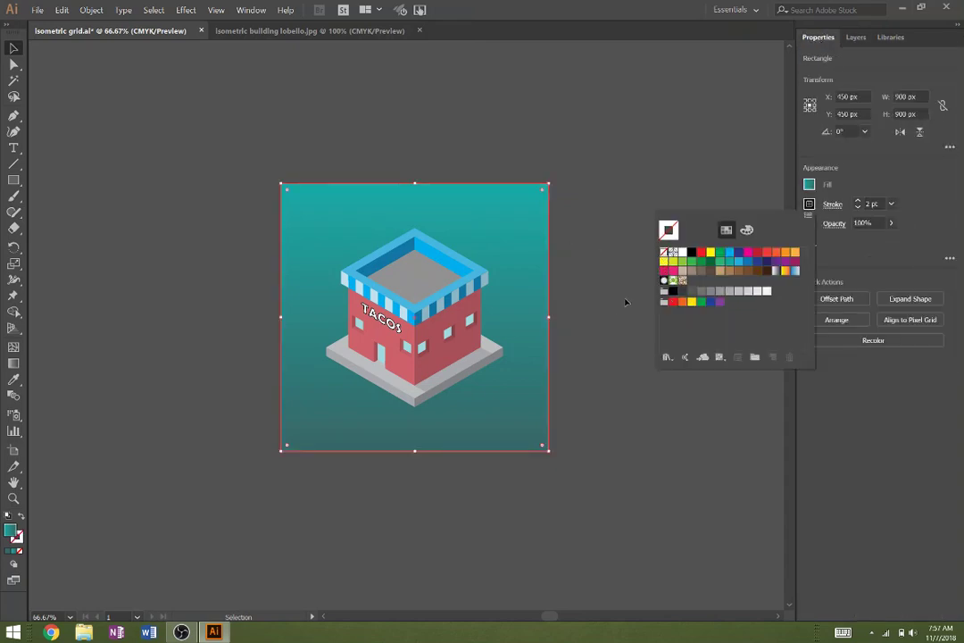
{"action": "left_click", "coordinate": [609, 342]}
{"action": "left_click", "coordinate": [639, 362]}
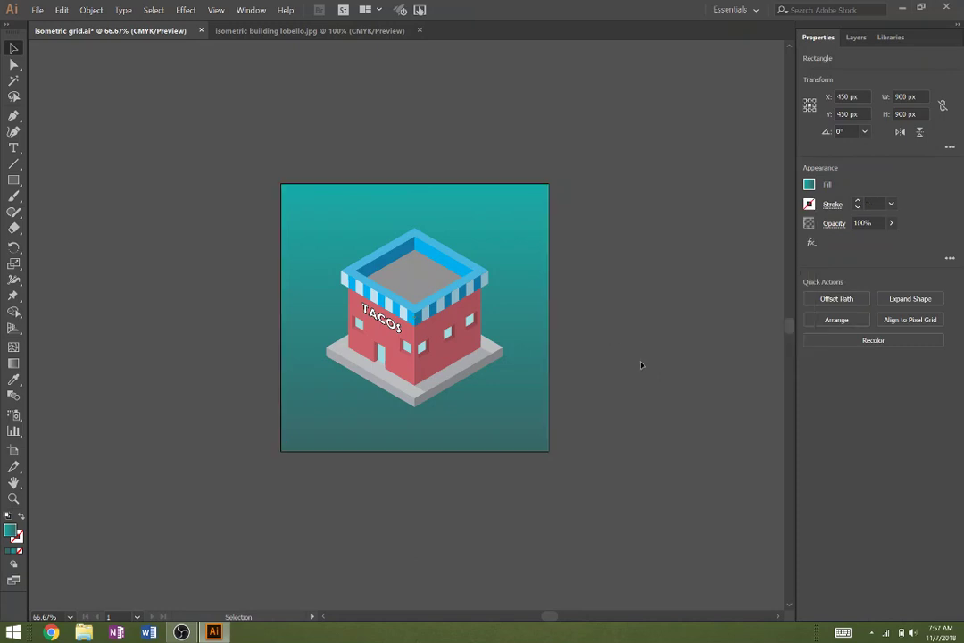
- Set up an Export for Screens of Artboard 1 at 2x scale in JPG 100 format
{"action": "left_click", "coordinate": [38, 10]}
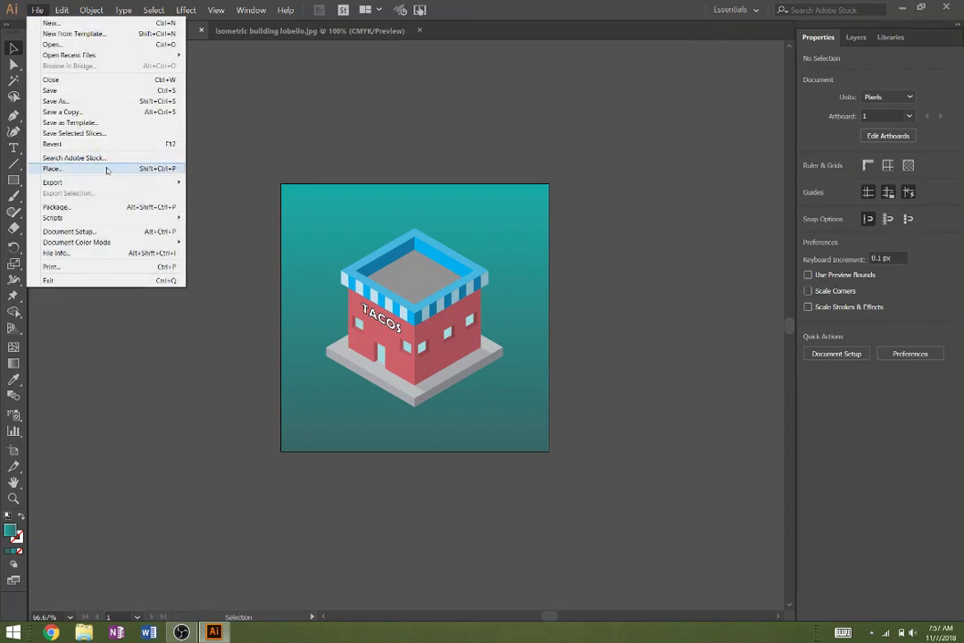
{"action": "mouse_move", "coordinate": [134, 182]}
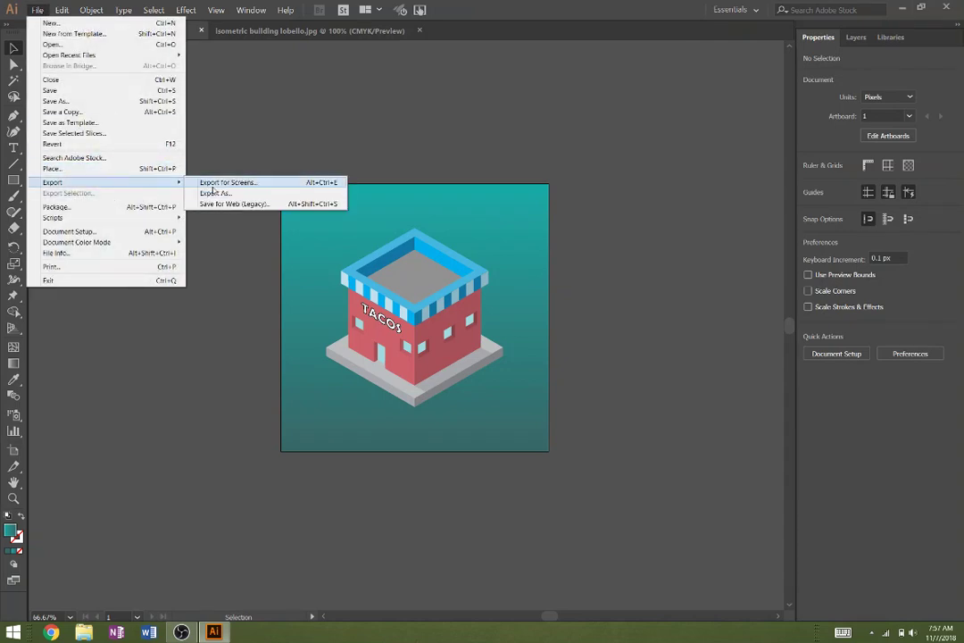
{"action": "left_click", "coordinate": [225, 182]}
{"action": "left_click_drag", "start_coordinate": [588, 131], "coordinate": [478, 78]}
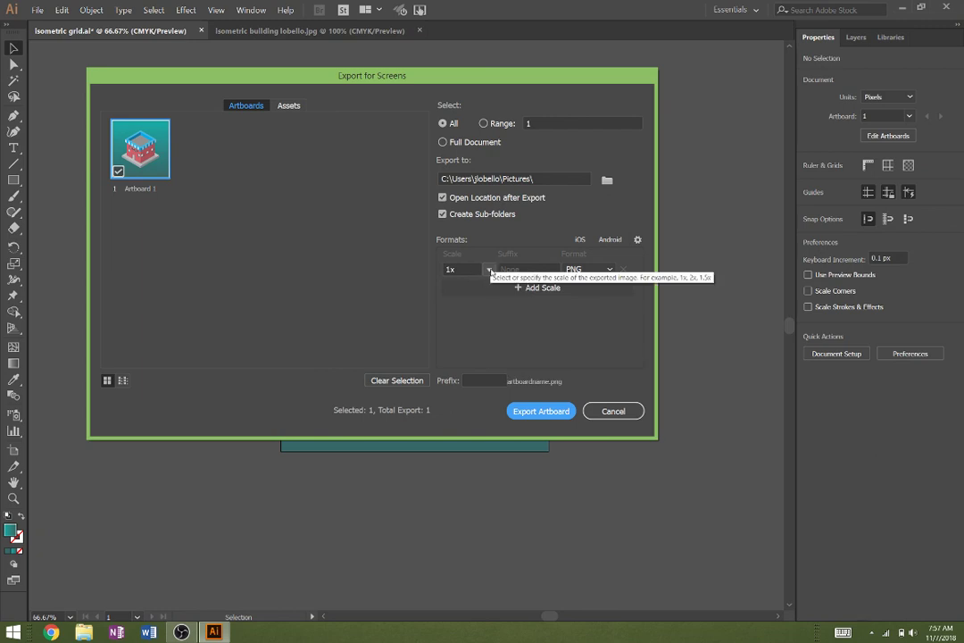
{"action": "left_click", "coordinate": [608, 269]}
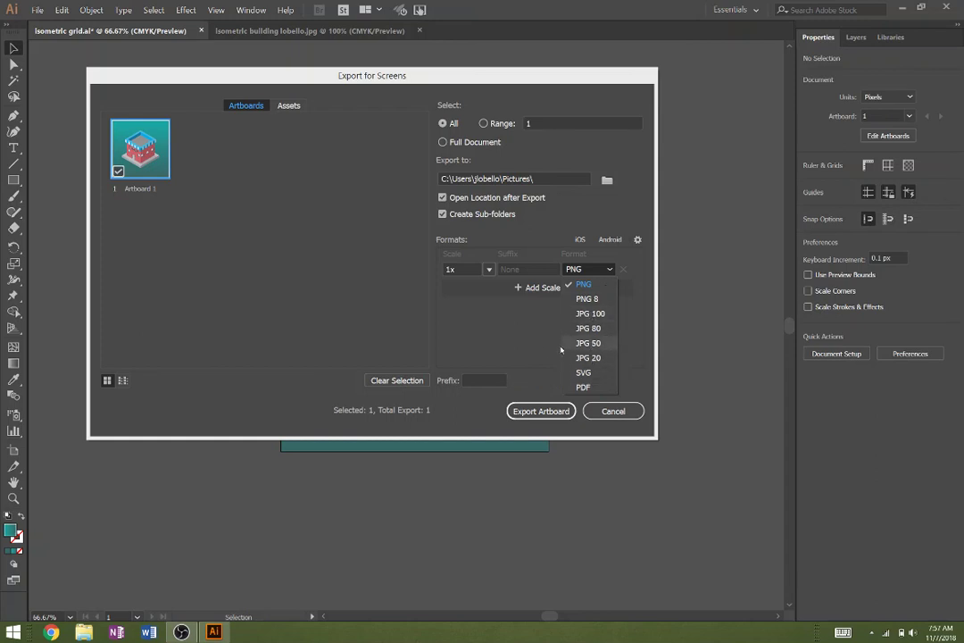
{"action": "left_click", "coordinate": [536, 339]}
{"action": "left_click", "coordinate": [488, 270]}
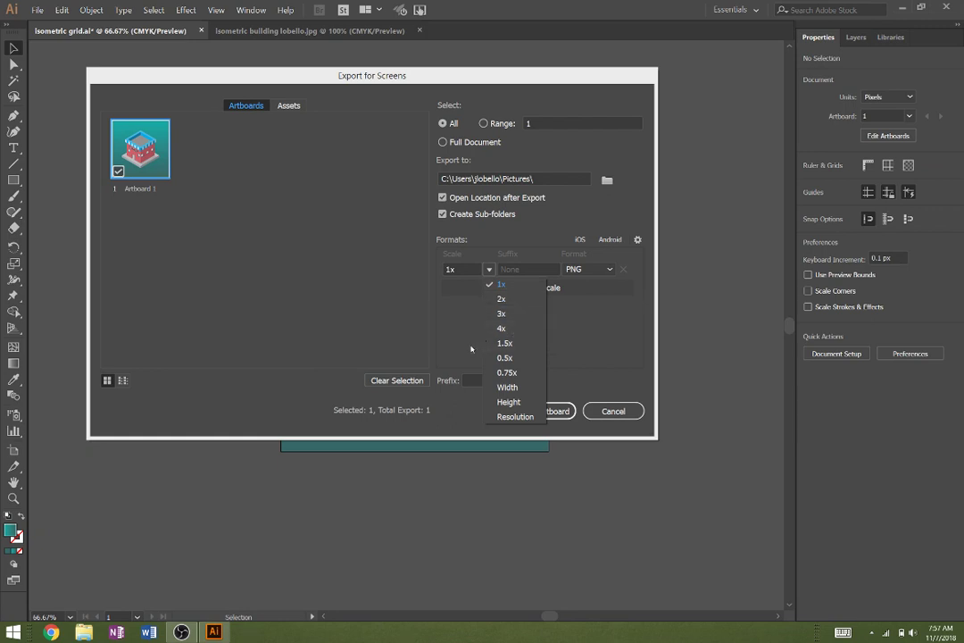
{"action": "left_click", "coordinate": [472, 351]}
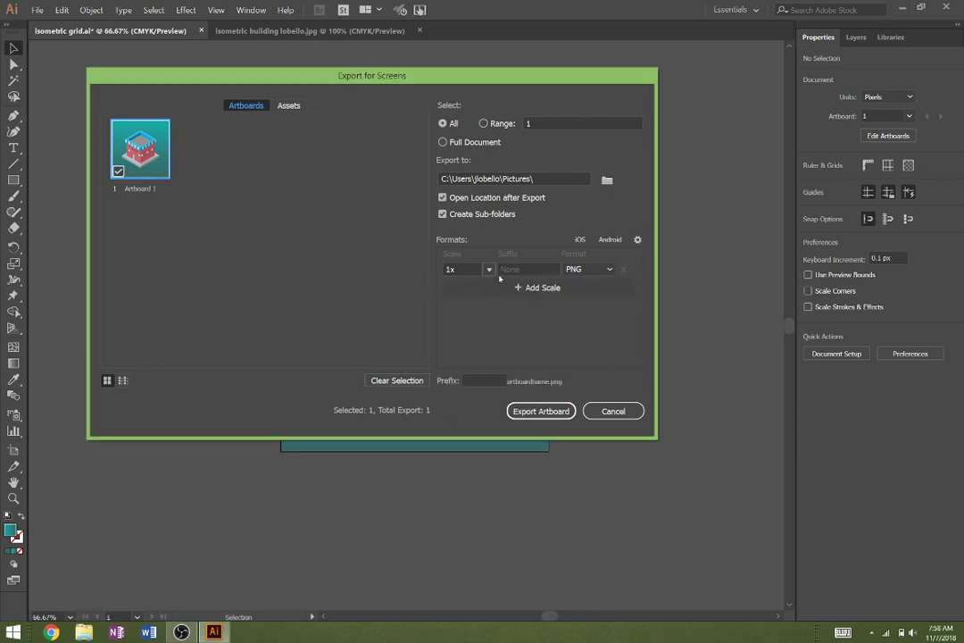
{"action": "left_click", "coordinate": [486, 269]}
{"action": "left_click", "coordinate": [501, 298]}
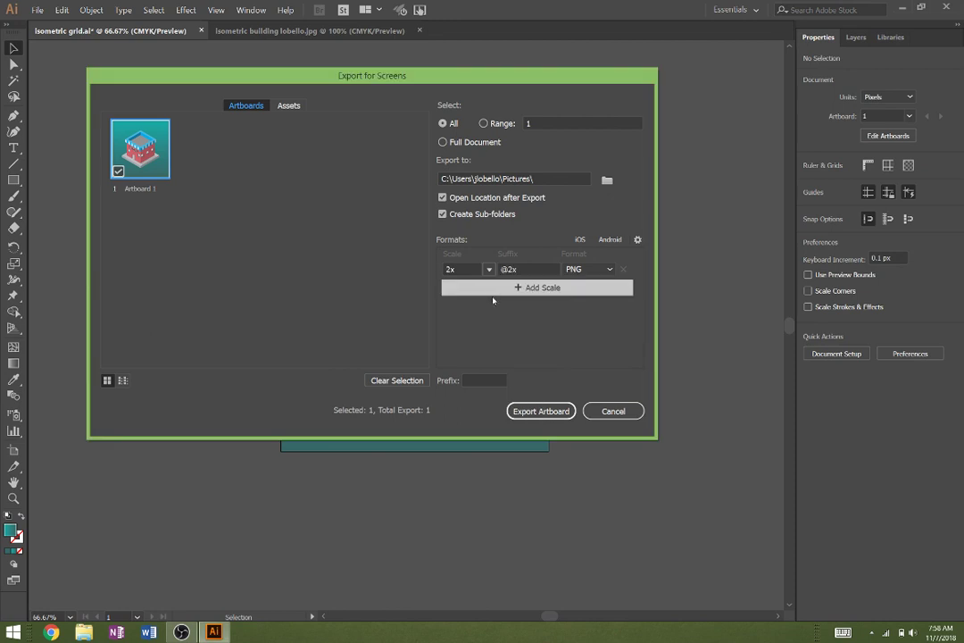
{"action": "left_click", "coordinate": [590, 269]}
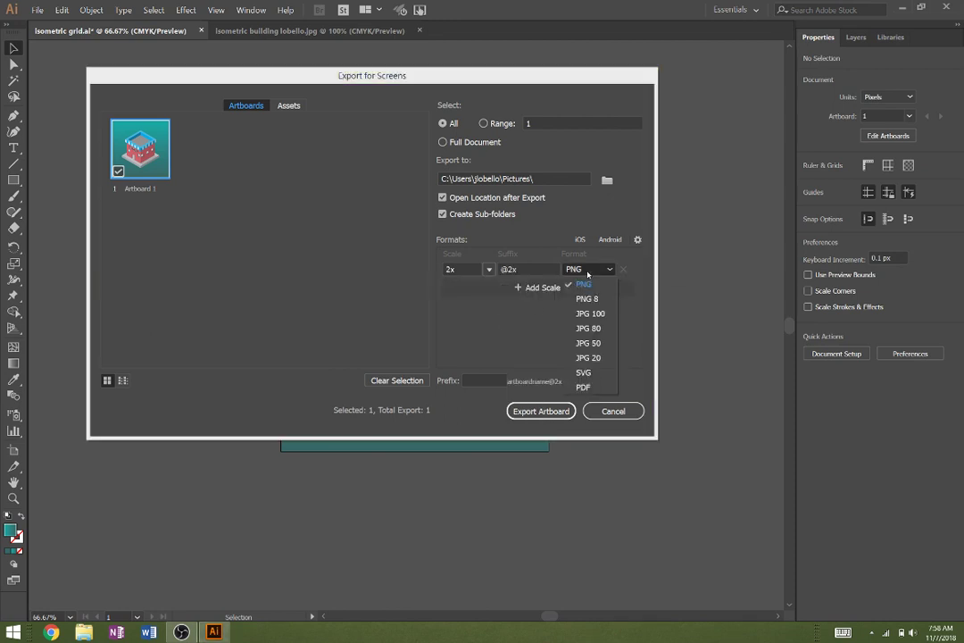
{"action": "left_click", "coordinate": [593, 314]}
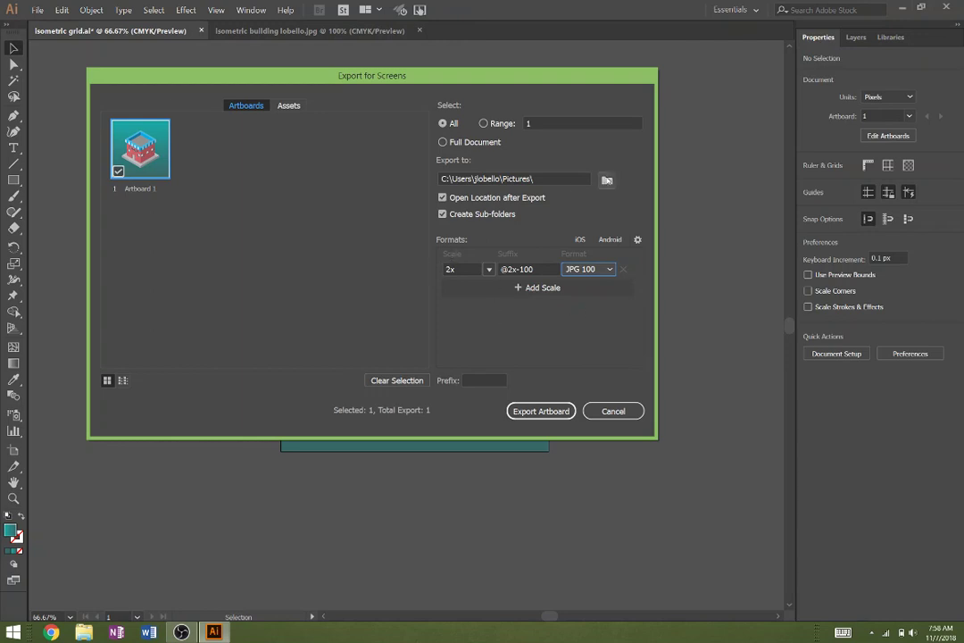
- Choose the Pictures folder as the export location and export the artboard
{"action": "left_click", "coordinate": [607, 180]}
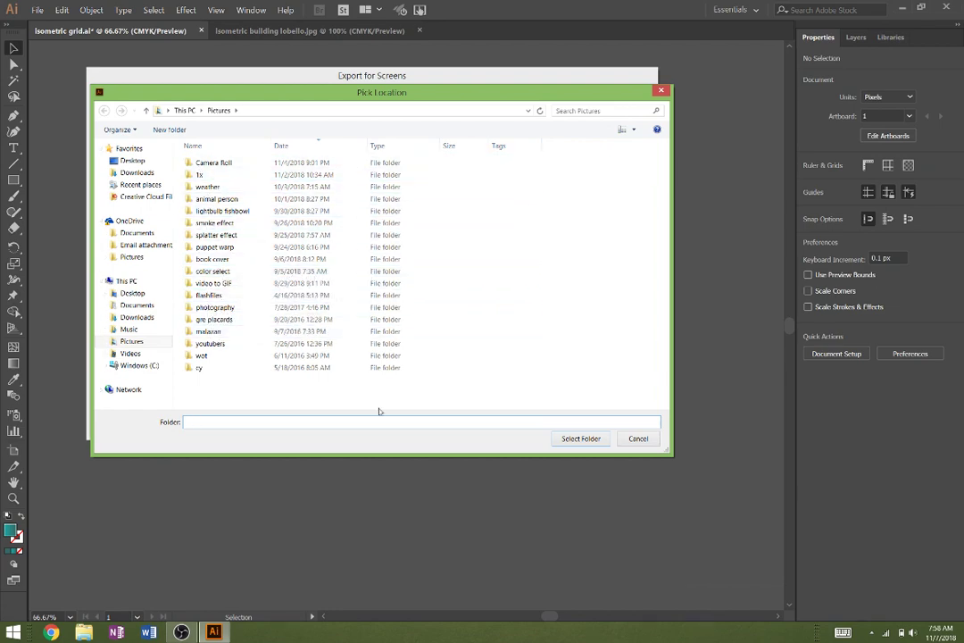
{"action": "left_click", "coordinate": [575, 439]}
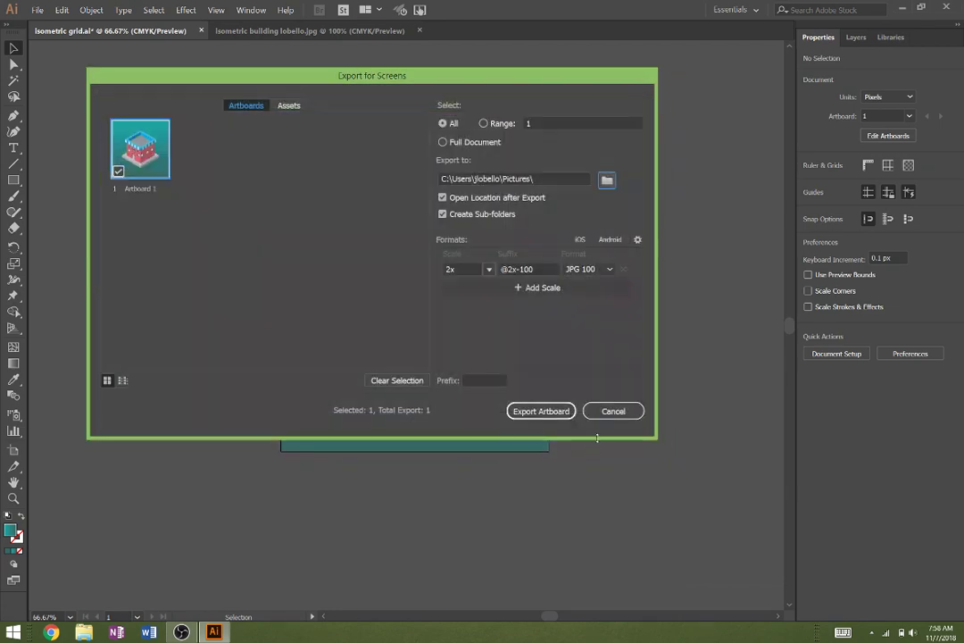
{"action": "left_click", "coordinate": [554, 411]}
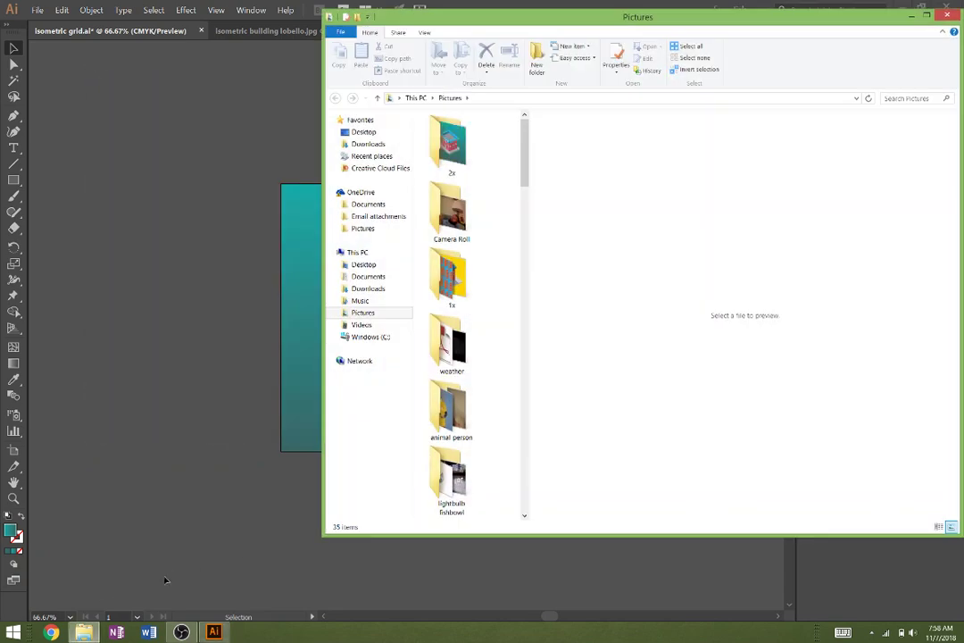
- Open the exported Artboard 1@2x-100 image from the 2x folder in Windows Photo Viewer and examine it at actual and fitted size
{"action": "left_click", "coordinate": [453, 163]}
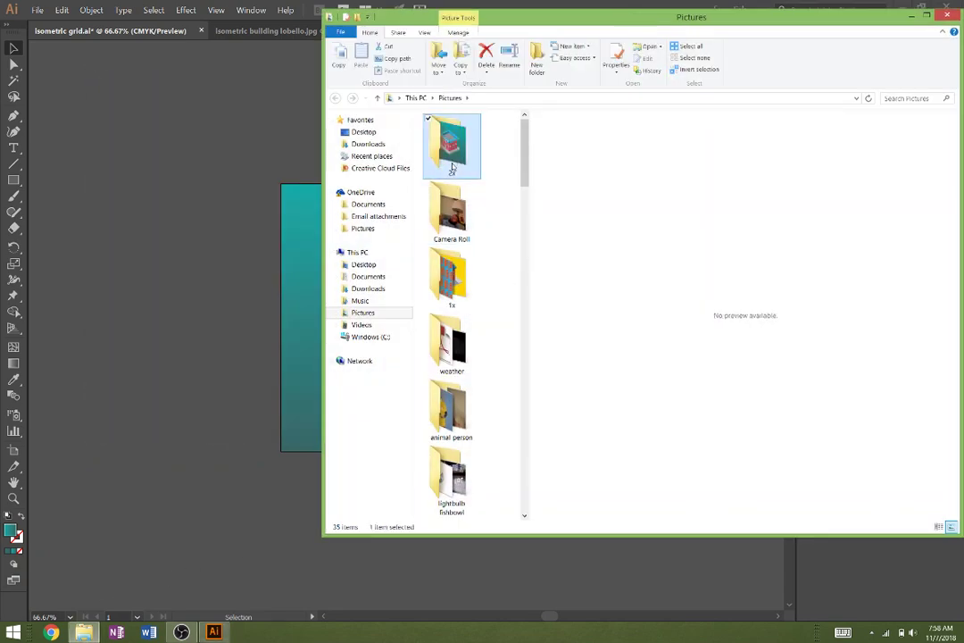
{"action": "double_click", "coordinate": [452, 165]}
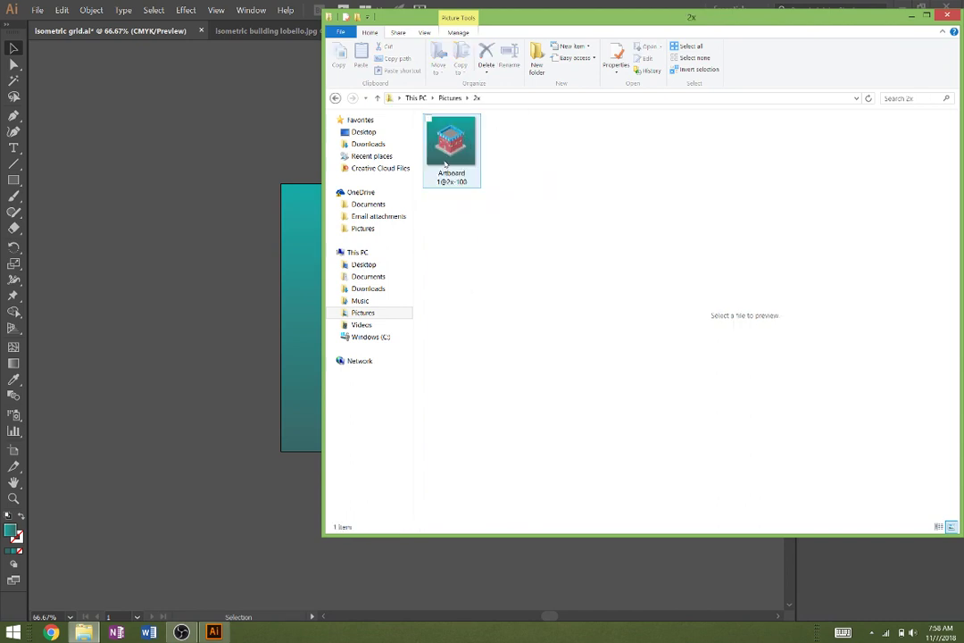
{"action": "left_click", "coordinate": [457, 173]}
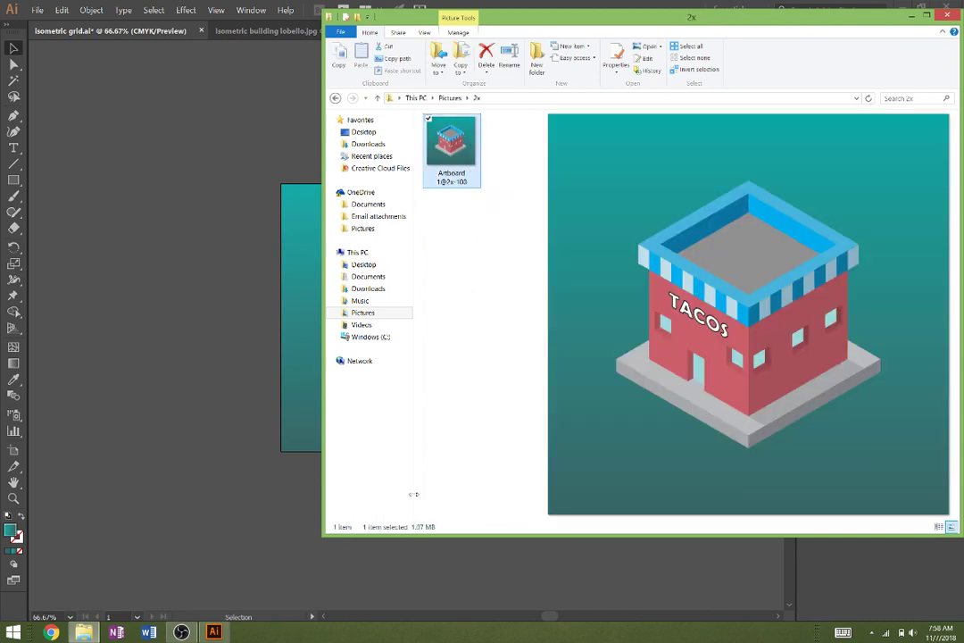
{"action": "double_click", "coordinate": [457, 161]}
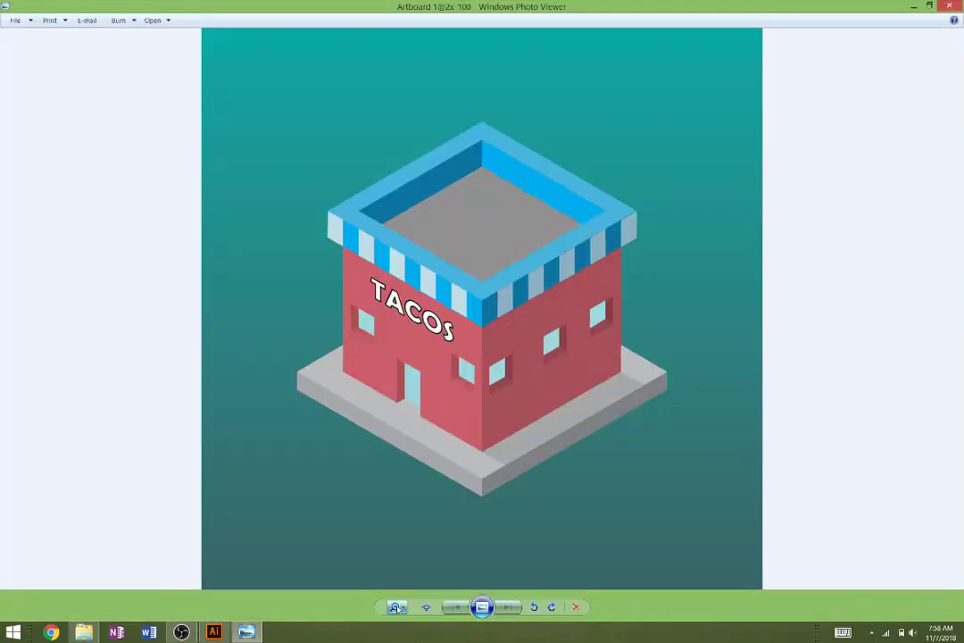
{"action": "left_click", "coordinate": [398, 608]}
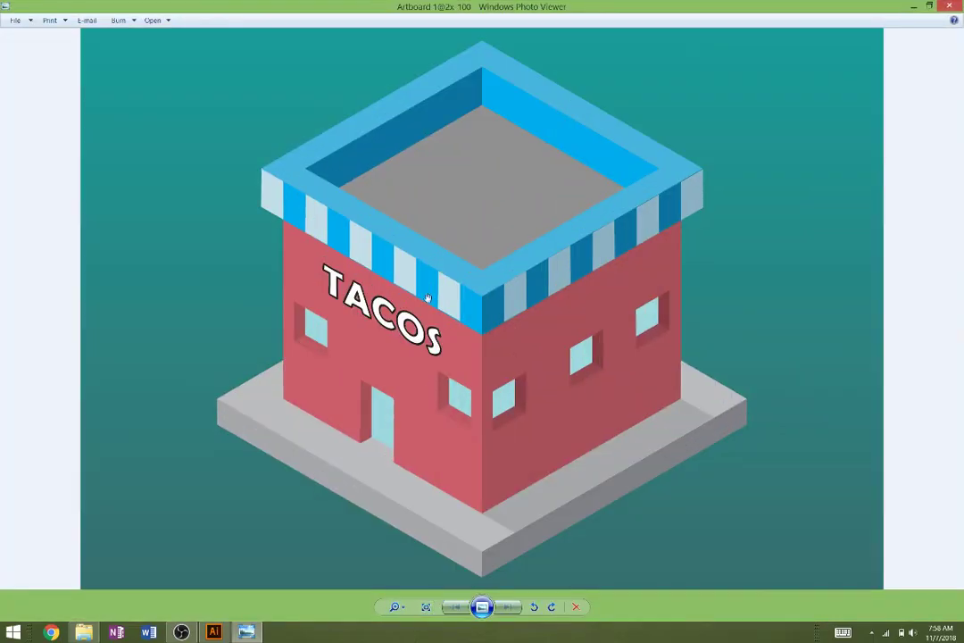
{"action": "left_click", "coordinate": [427, 607]}
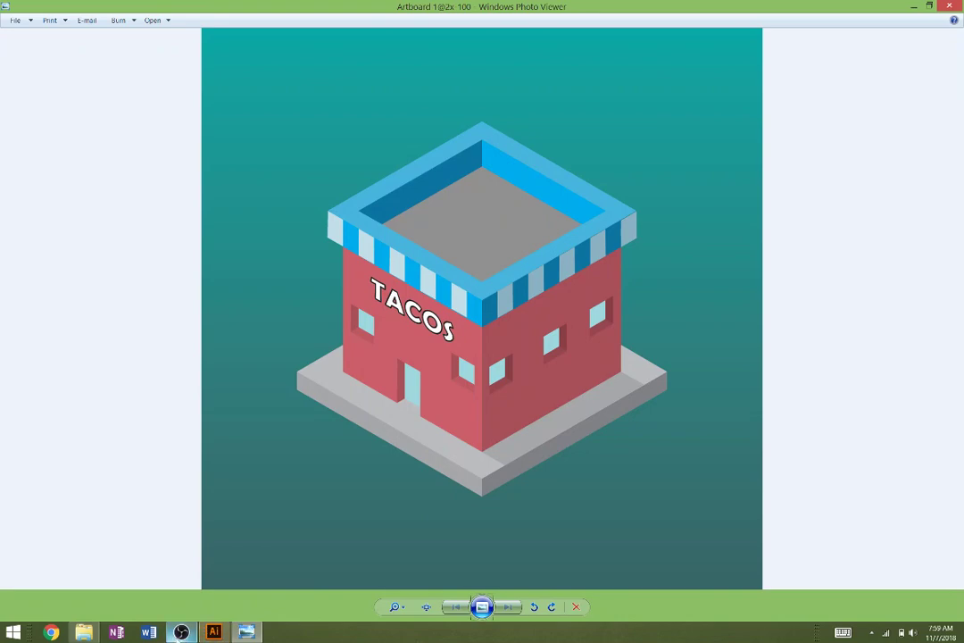
- Switch back to Illustrator and compare the taco shop with the reference image isometric building lobello.jpg
{"action": "left_click", "coordinate": [188, 631]}
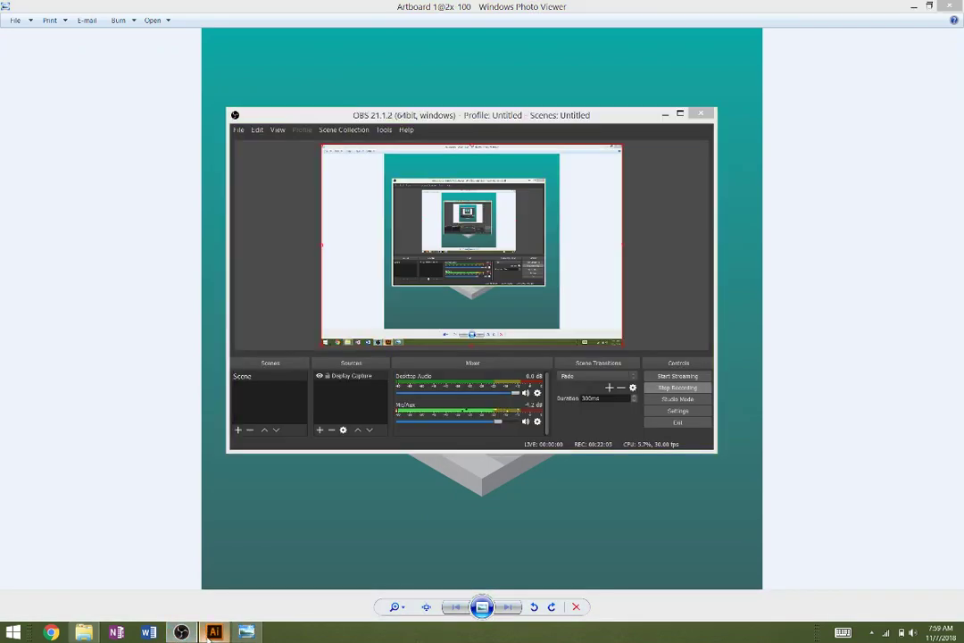
{"action": "left_click", "coordinate": [213, 631]}
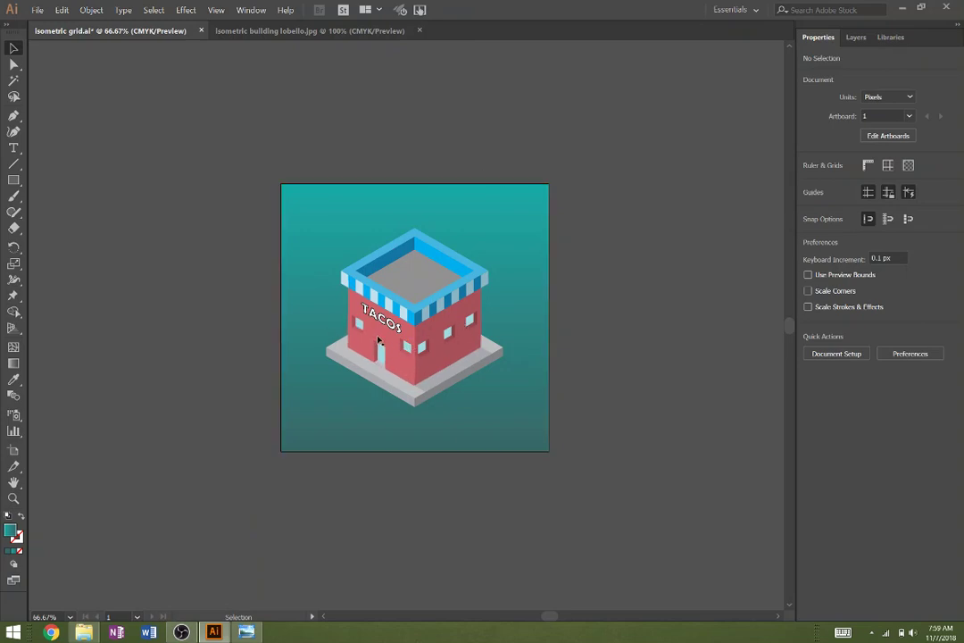
{"action": "left_click", "coordinate": [278, 32]}
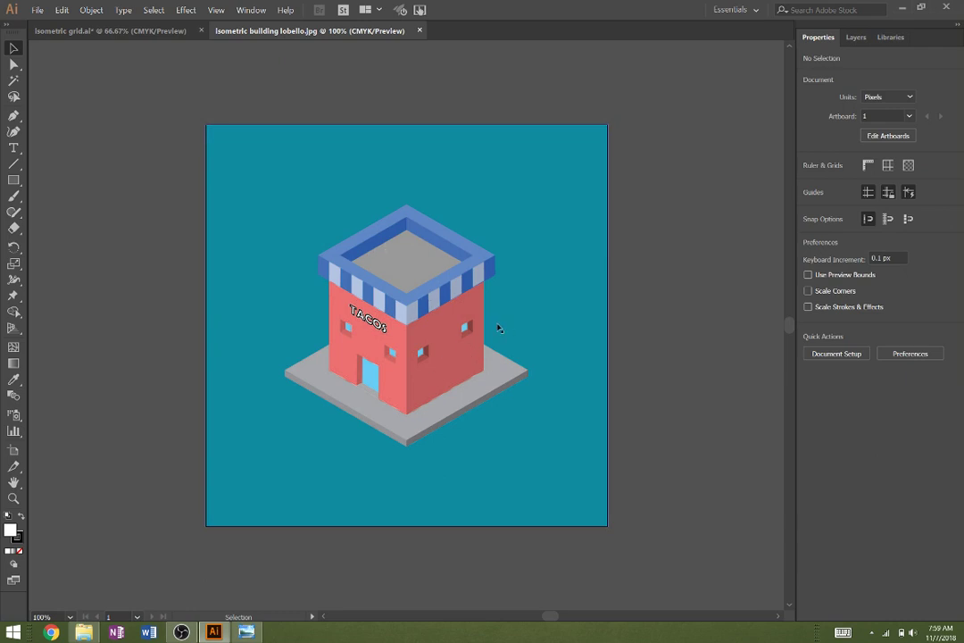
{"action": "left_click", "coordinate": [150, 31]}
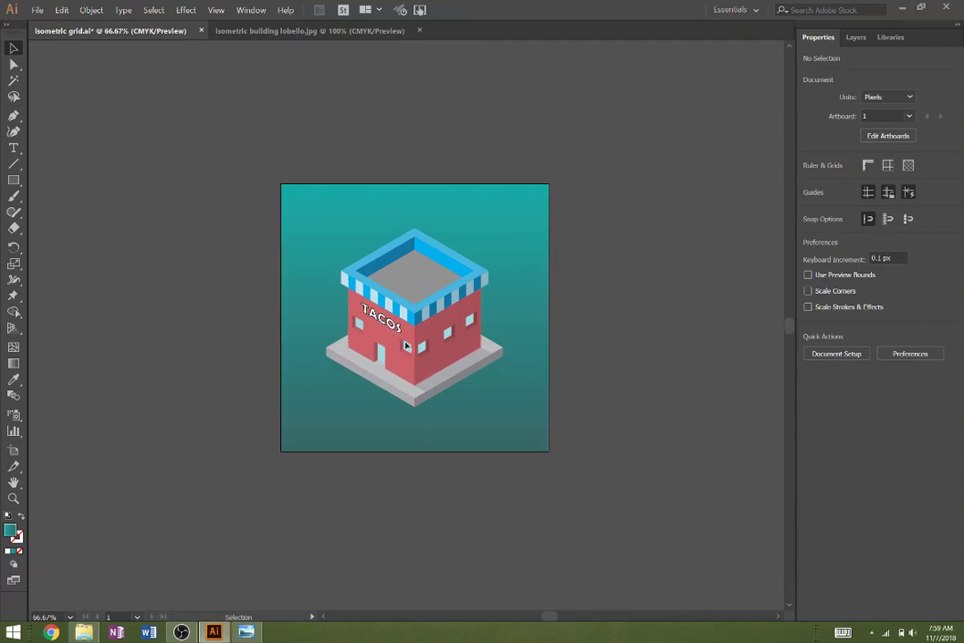
{"action": "mouse_move", "coordinate": [182, 632]}
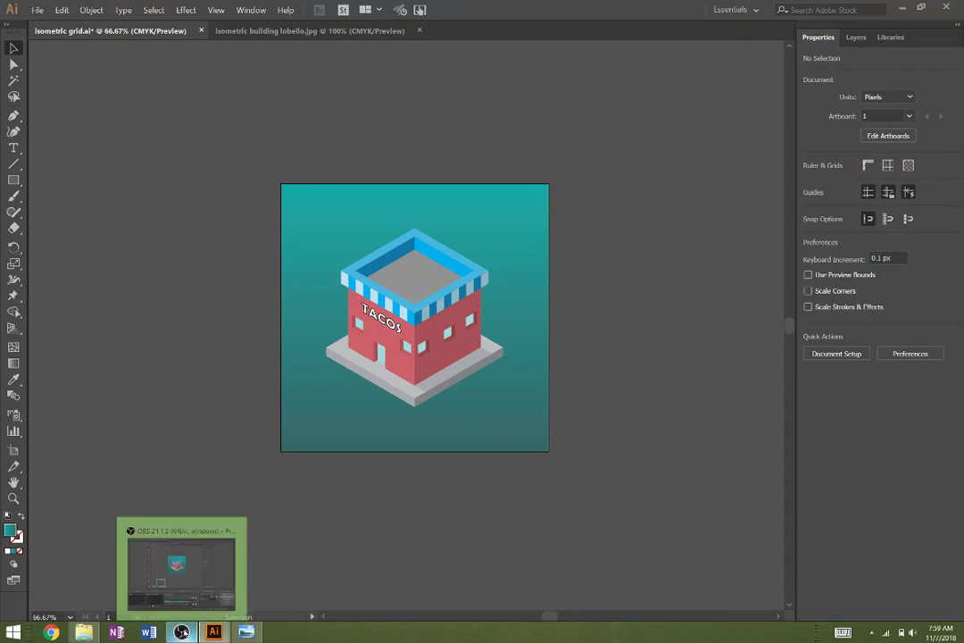
{"action": "left_click", "coordinate": [179, 567]}
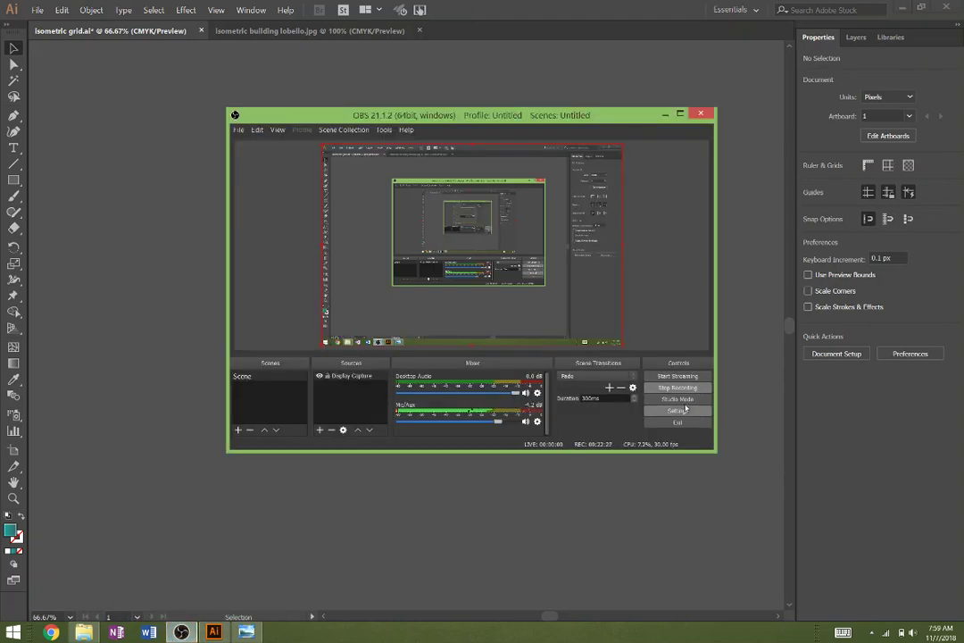